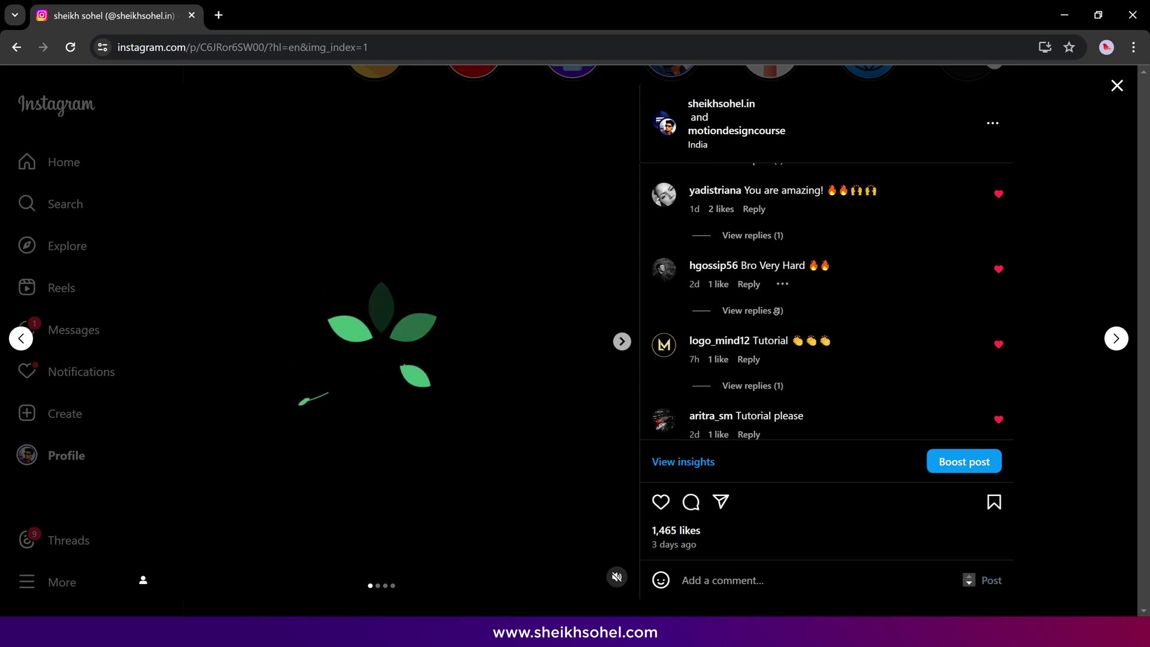
Read through the comments on the nature logo animation post on Instagram.
{"action": "scroll", "coordinate": [776, 312], "scroll_direction": "down", "scroll_amount": 2}
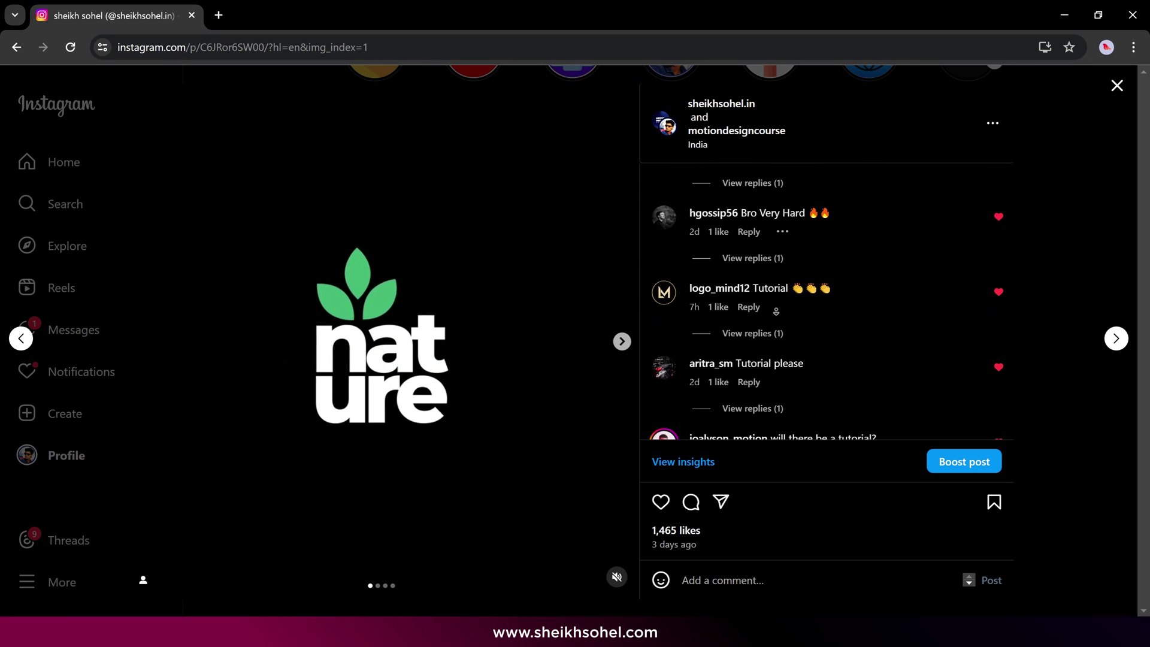
{"action": "scroll", "coordinate": [777, 311], "scroll_direction": "down", "scroll_amount": 2}
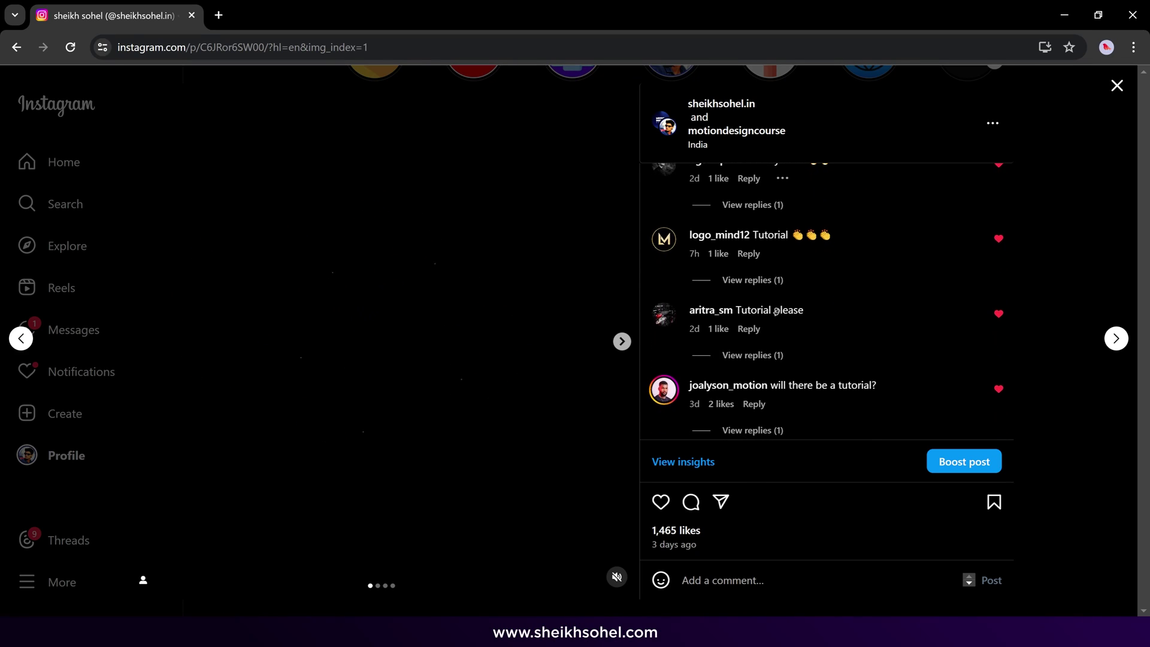
{"action": "scroll", "coordinate": [777, 312], "scroll_direction": "down", "scroll_amount": 2}
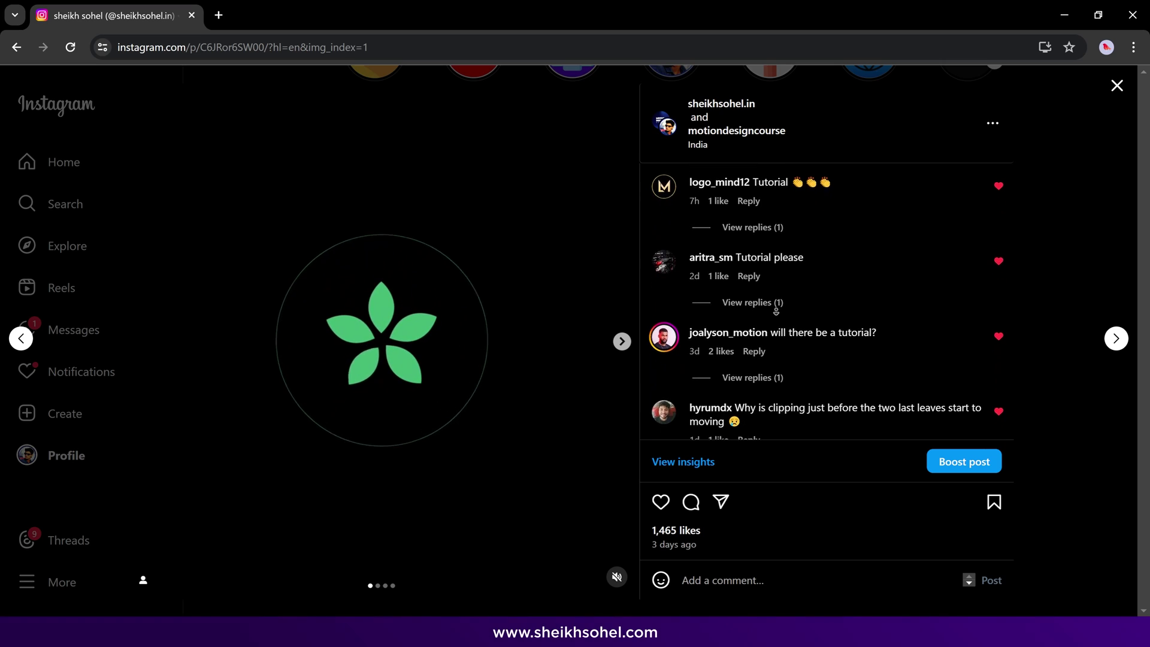
{"action": "scroll", "coordinate": [777, 312], "scroll_direction": "down", "scroll_amount": 3}
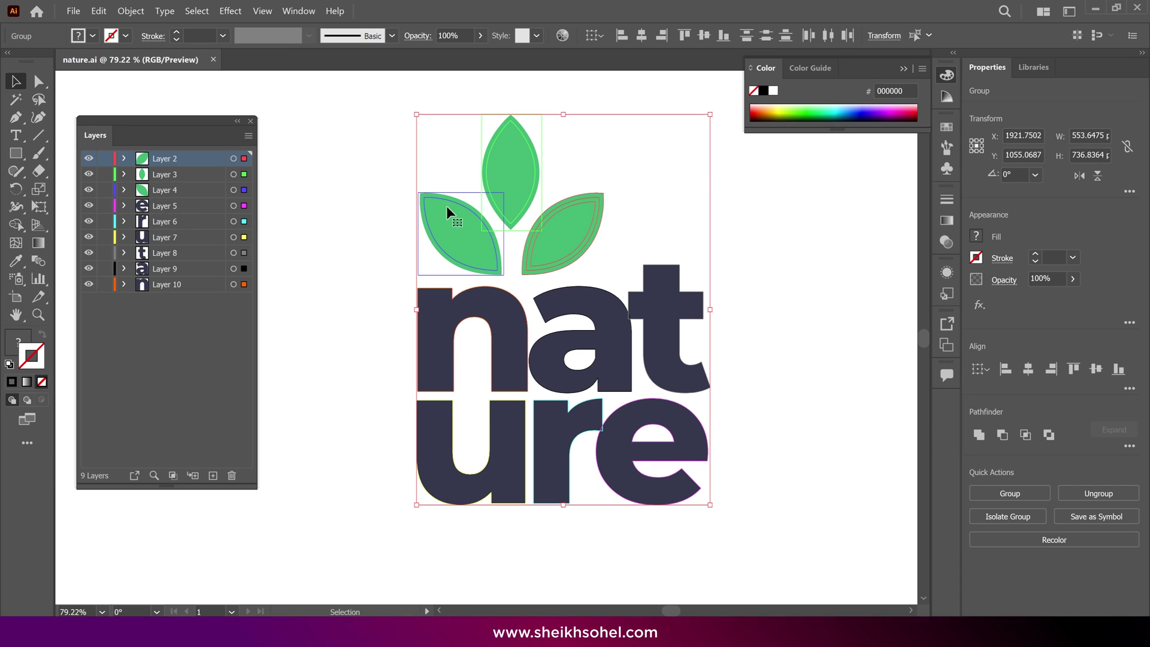
In Illustrator, try moving each of the three leaves in nature.ai away from the logo, and undo the moves.
{"action": "key", "text": "a"}
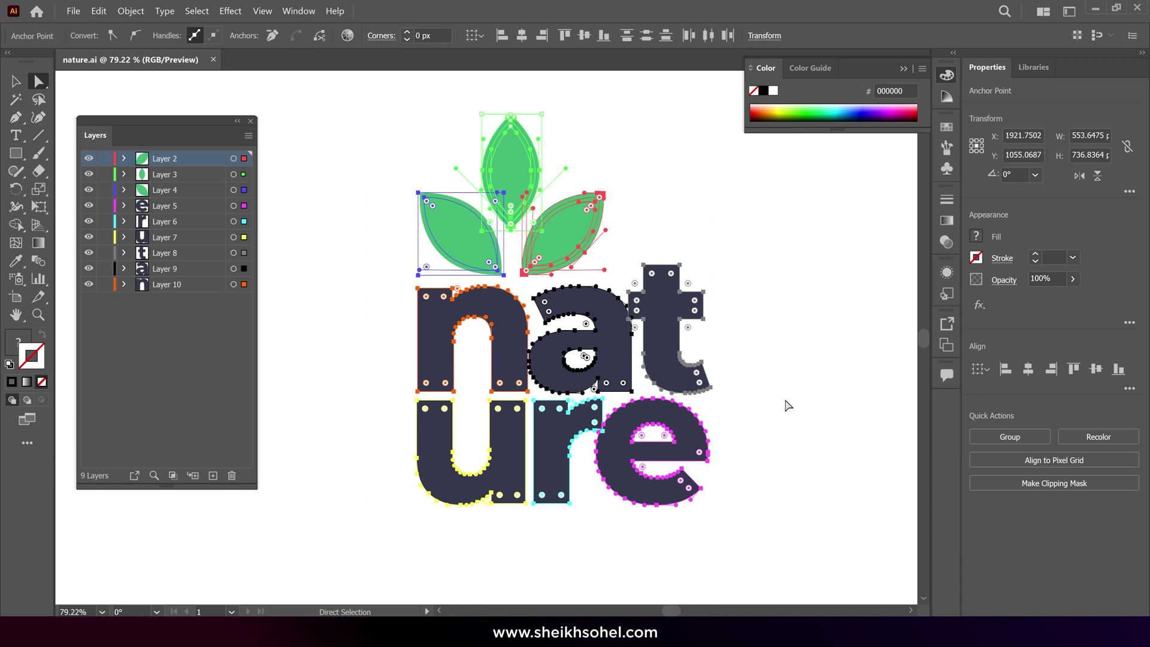
{"action": "key", "text": "v"}
{"action": "left_click", "coordinate": [612, 195]}
{"action": "left_click_drag", "start_coordinate": [514, 180], "coordinate": [519, 158]}
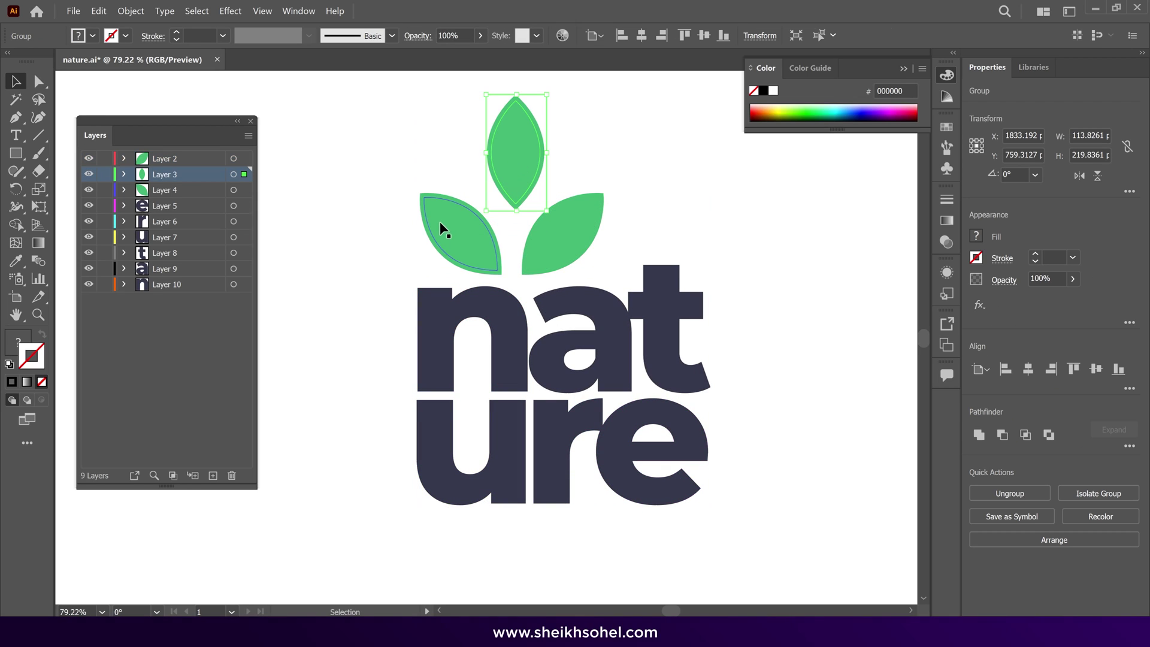
{"action": "left_click_drag", "start_coordinate": [443, 229], "coordinate": [386, 219]}
{"action": "left_click_drag", "start_coordinate": [584, 231], "coordinate": [711, 216]}
{"action": "key", "text": "ctrl+z"}
{"action": "key", "text": "ctrl+z"}
{"action": "key", "text": "ctrl+z"}
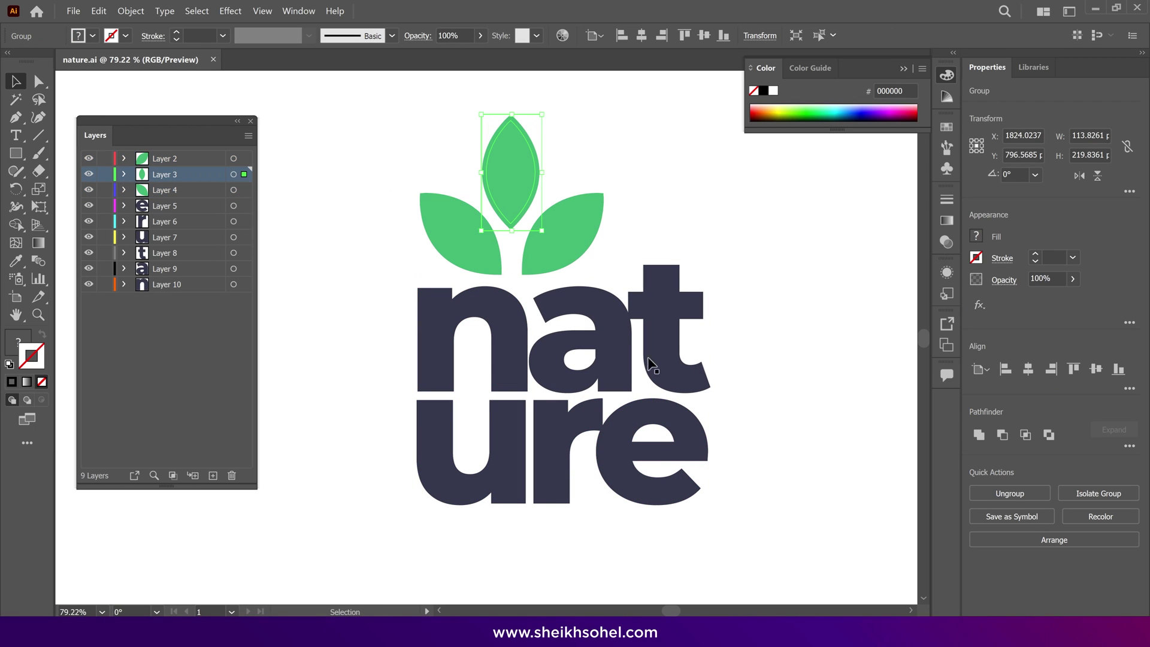
Try moving the letter n away from the wordmark, and undo the move.
{"action": "left_click_drag", "start_coordinate": [426, 361], "coordinate": [364, 362]}
{"action": "key", "text": "ctrl+z"}
{"action": "key", "text": "ctrl+z"}
{"action": "key", "text": "ctrl+z"}
{"action": "key", "text": "ctrl+z"}
{"action": "key", "text": "ctrl+z"}
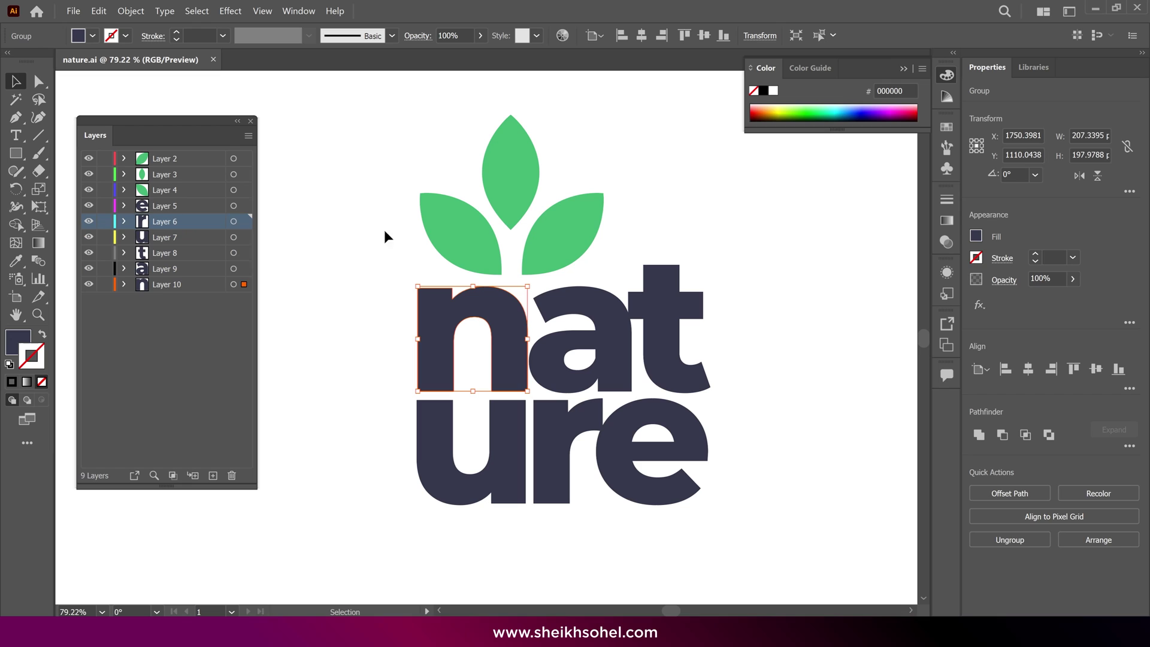
{"action": "scroll", "coordinate": [747, 424], "scroll_direction": "up", "scroll_amount": 3}
{"action": "scroll", "coordinate": [748, 424], "scroll_direction": "down", "scroll_amount": 3}
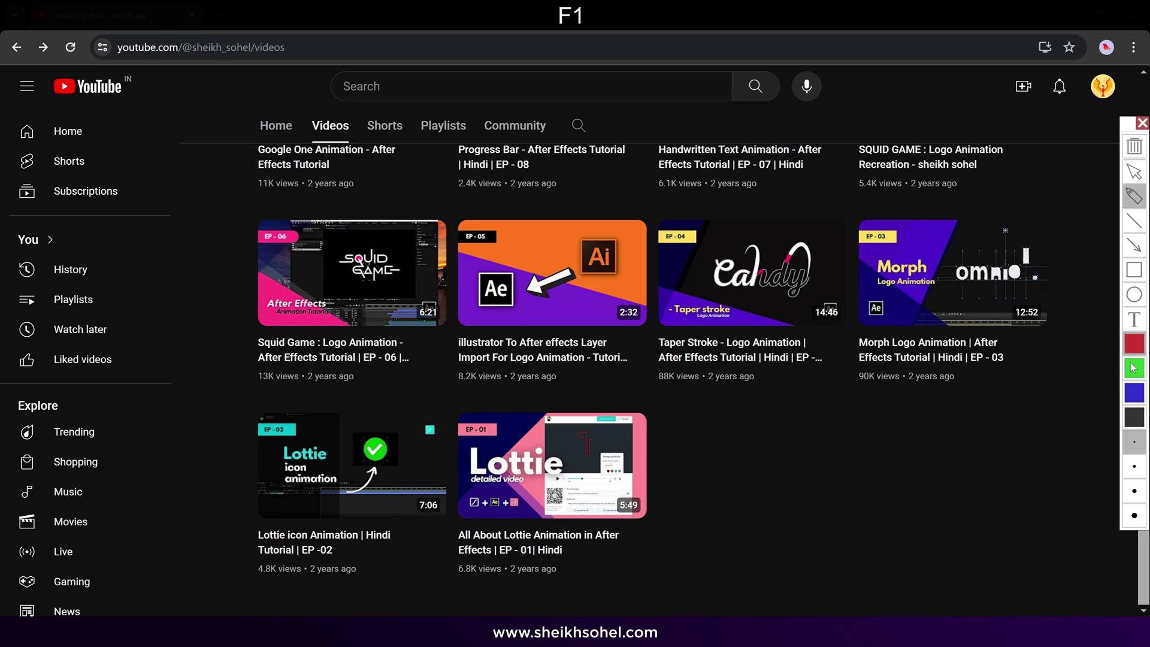
On the YouTube channel's video page, circle the EP-05 Illustrator to After Effects import tutorial in green and mark it with an arrow.
{"action": "left_click", "coordinate": [1133, 367]}
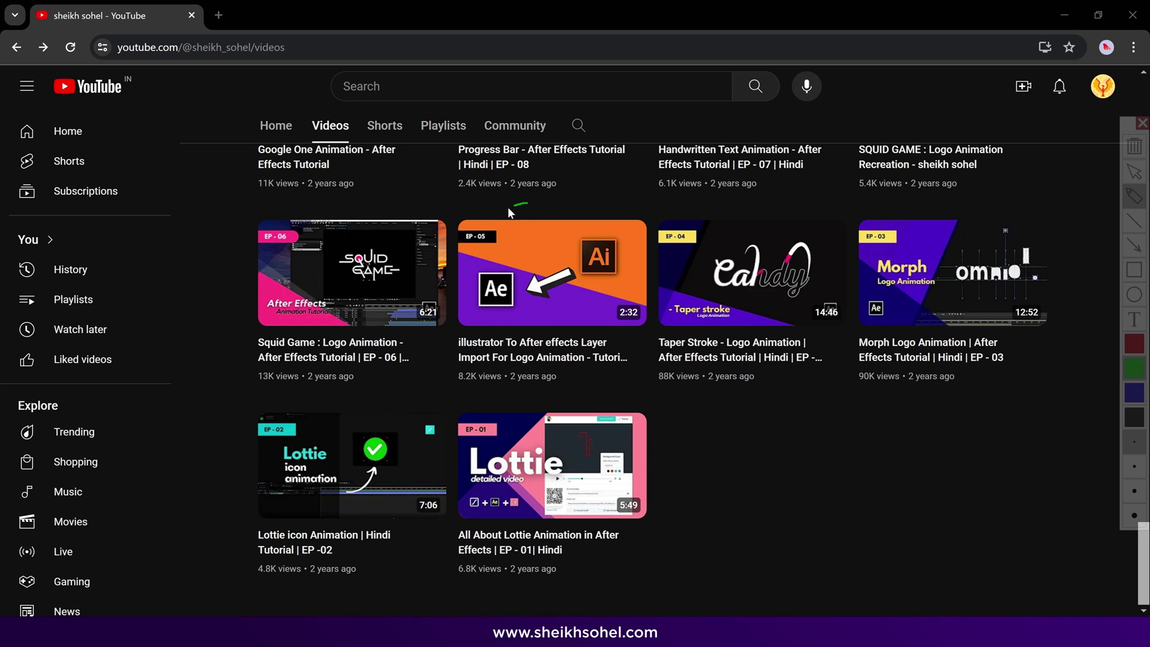
{"action": "left_click_drag", "start_coordinate": [508, 206], "coordinate": [522, 191]}
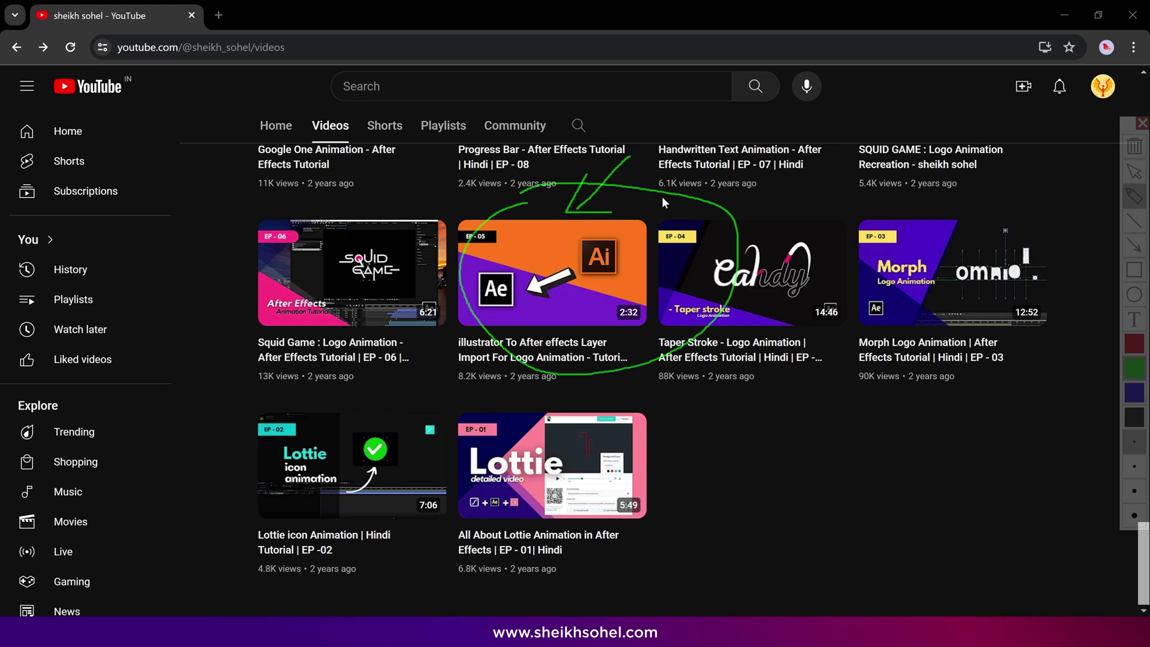
{"action": "left_click_drag", "start_coordinate": [607, 231], "coordinate": [716, 167]}
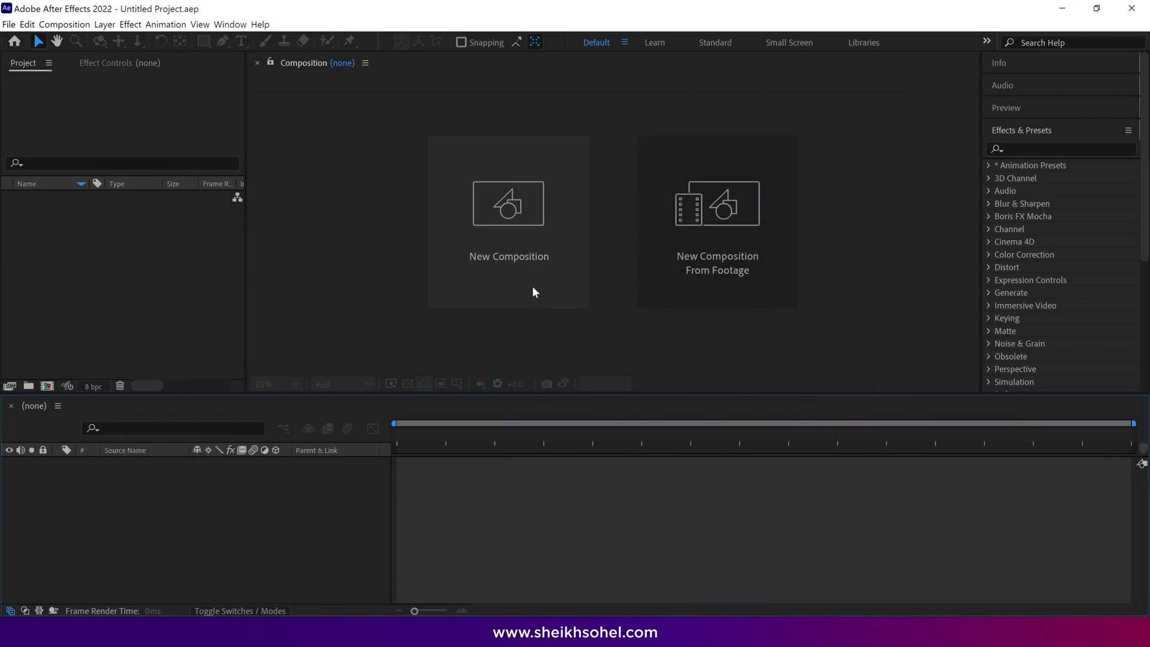
In After Effects, create a composition named MC with the 4k 60fps preset and a 7-second duration.
{"action": "left_click", "coordinate": [535, 291]}
{"action": "key", "text": "Caps_Lock"}
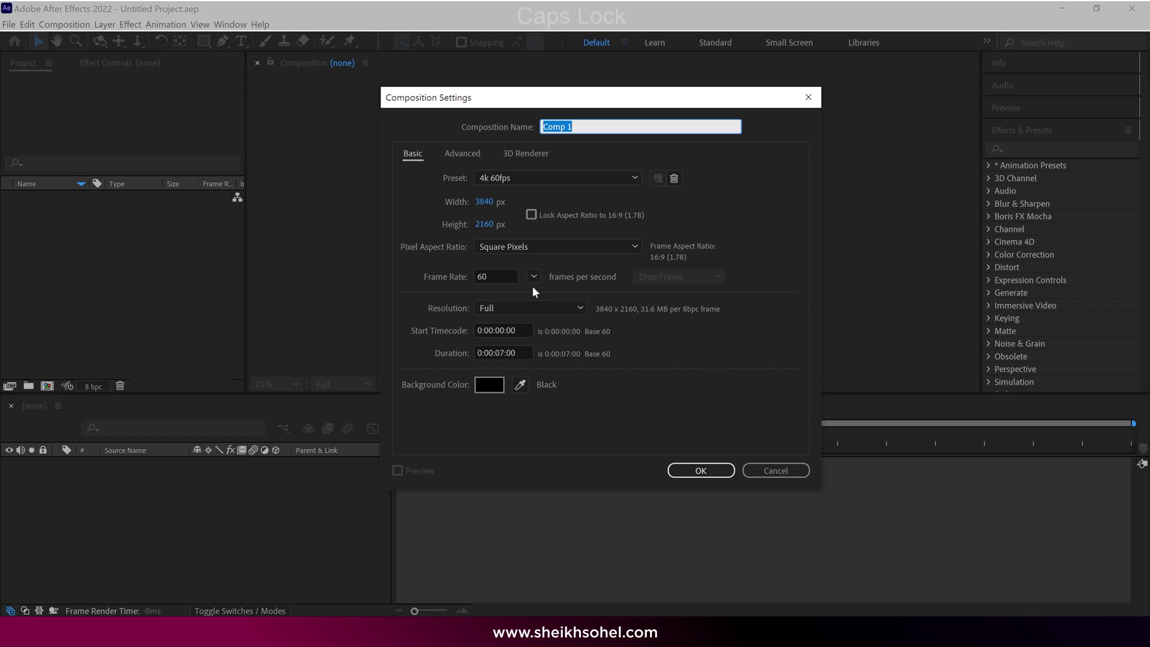
{"action": "type", "text": "MC"}
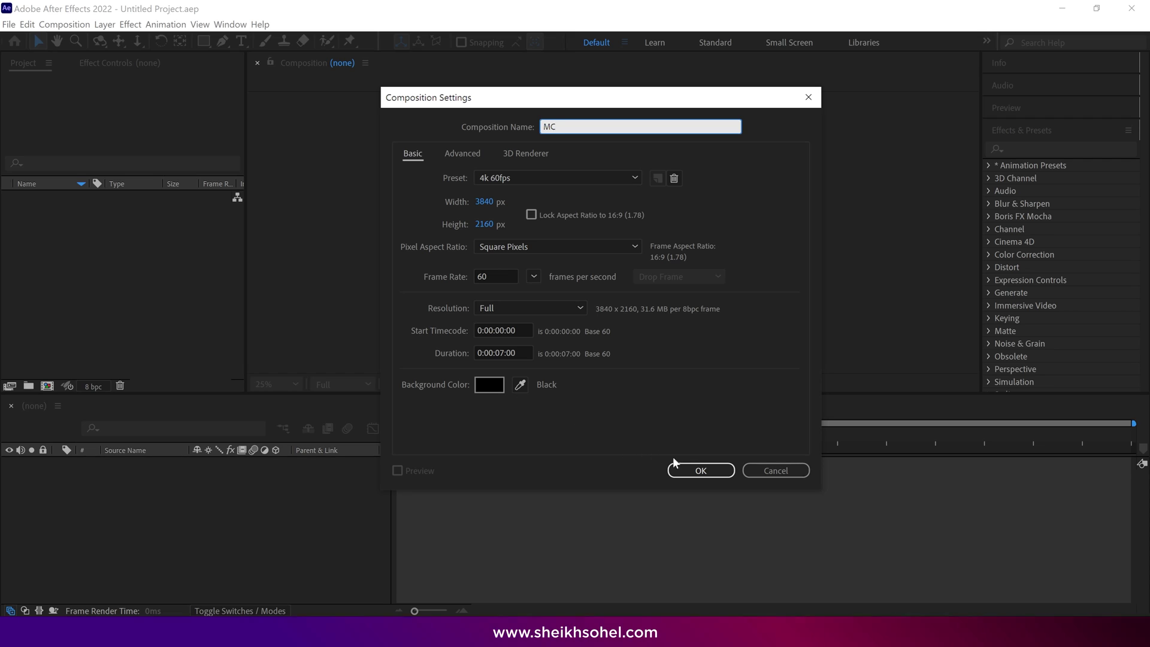
{"action": "left_click", "coordinate": [695, 470]}
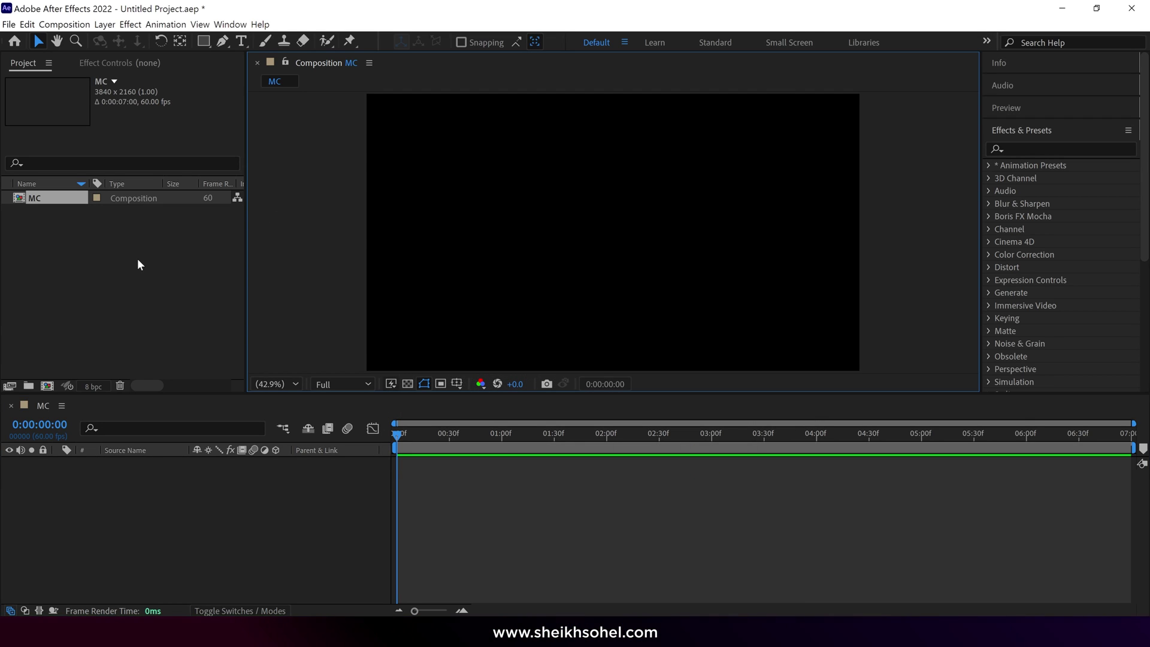
Import the nature Illustrator file as Composition - Retain Layer Sizes.
{"action": "key", "text": "ctrl+i"}
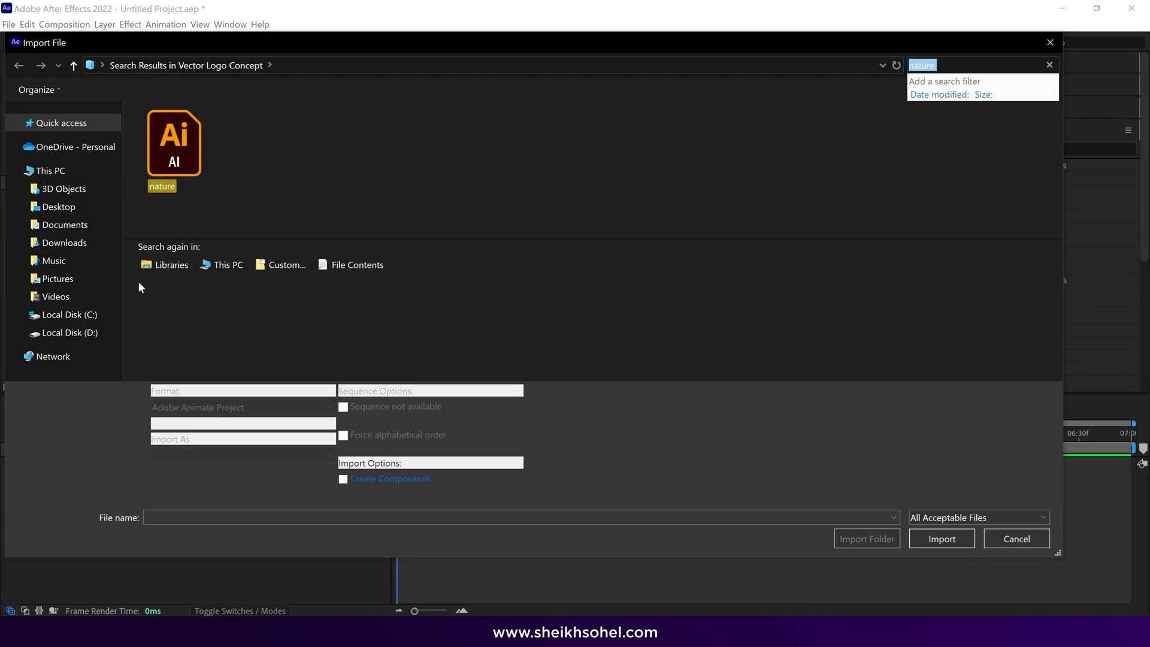
{"action": "left_click", "coordinate": [178, 162]}
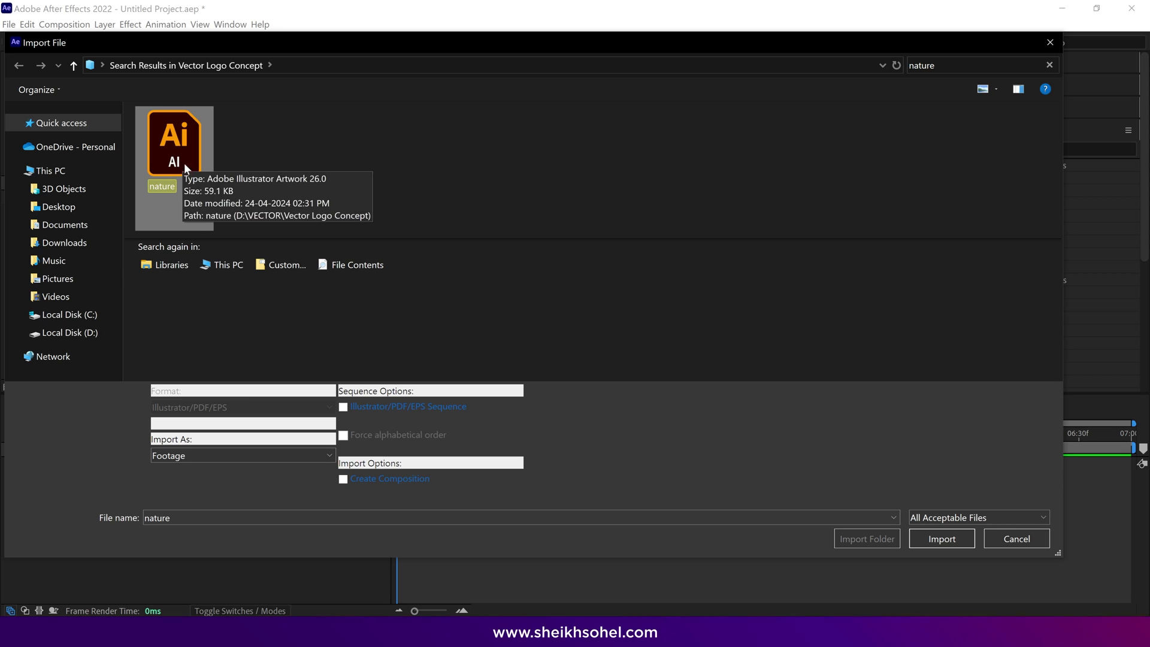
{"action": "left_click", "coordinate": [210, 459]}
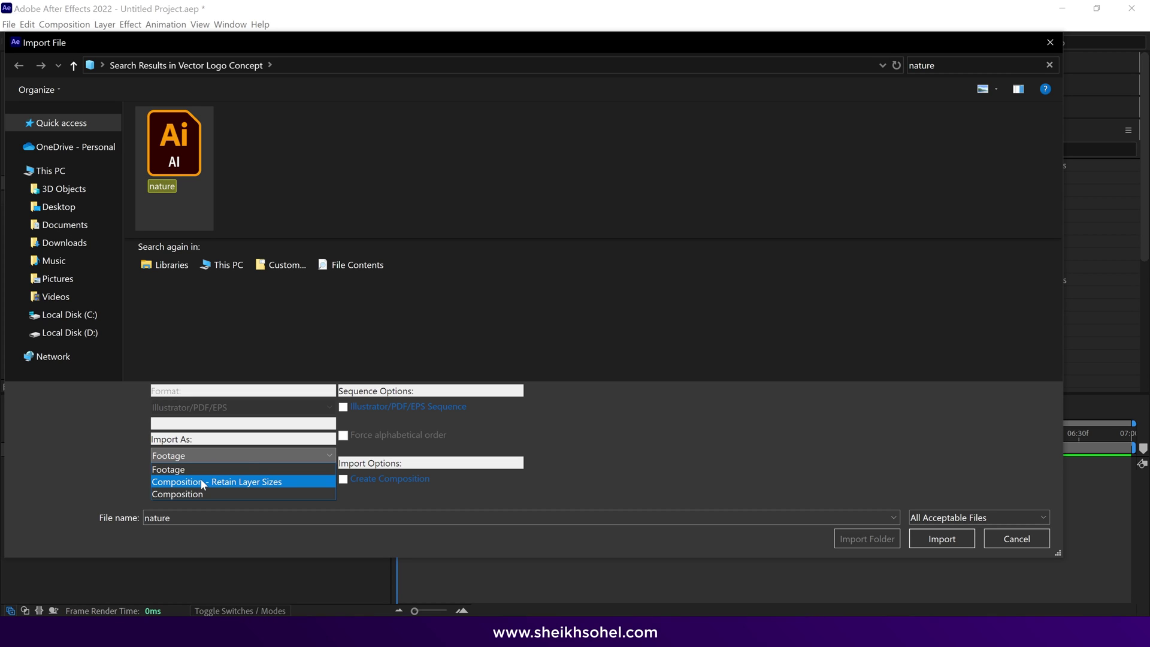
{"action": "left_click", "coordinate": [201, 482]}
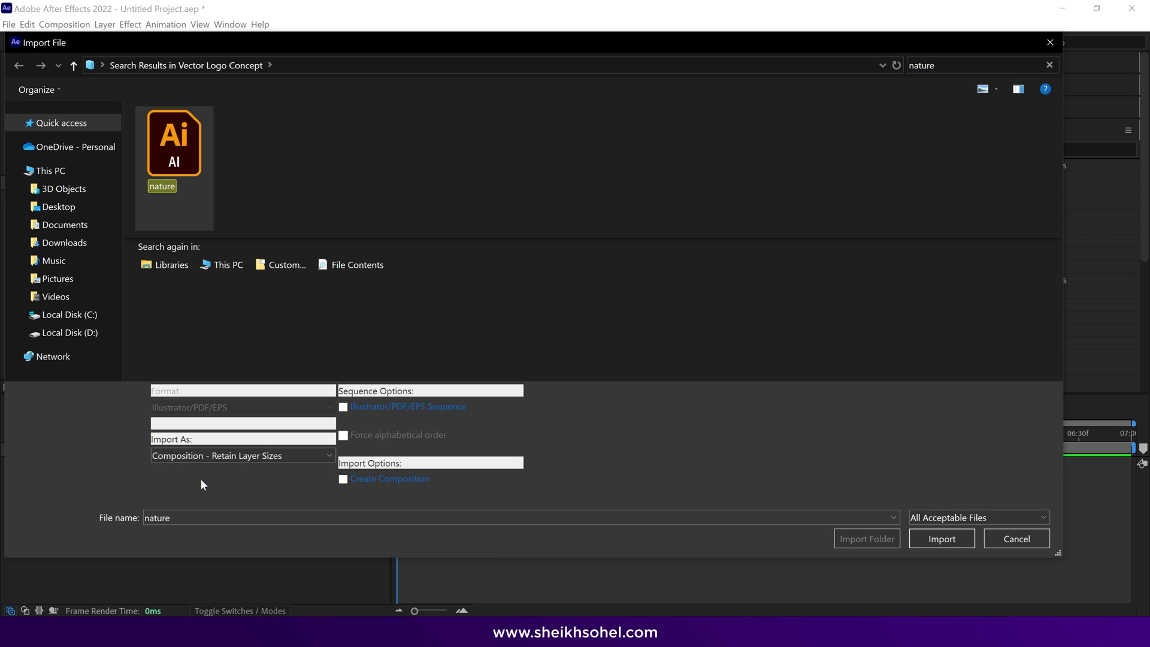
{"action": "left_click", "coordinate": [943, 541]}
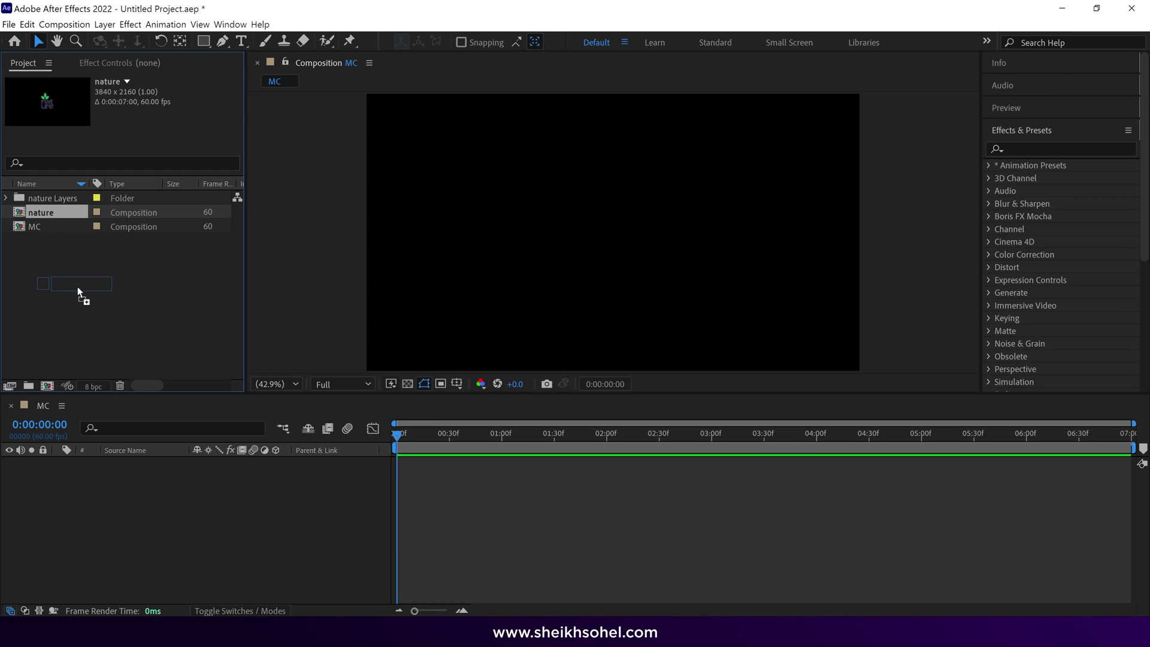
Add the nature composition to the MC timeline and open it to go through its layers from Layer 10 up to Layer 2.
{"action": "left_click_drag", "start_coordinate": [100, 489], "coordinate": [100, 489]}
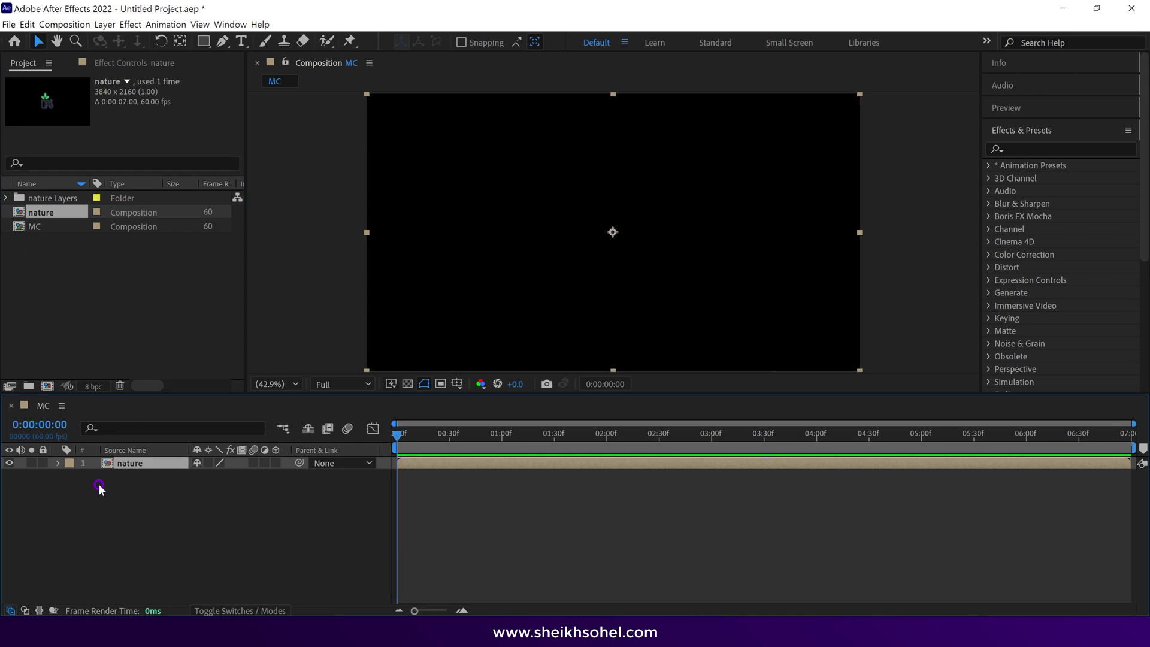
{"action": "double_click", "coordinate": [165, 464]}
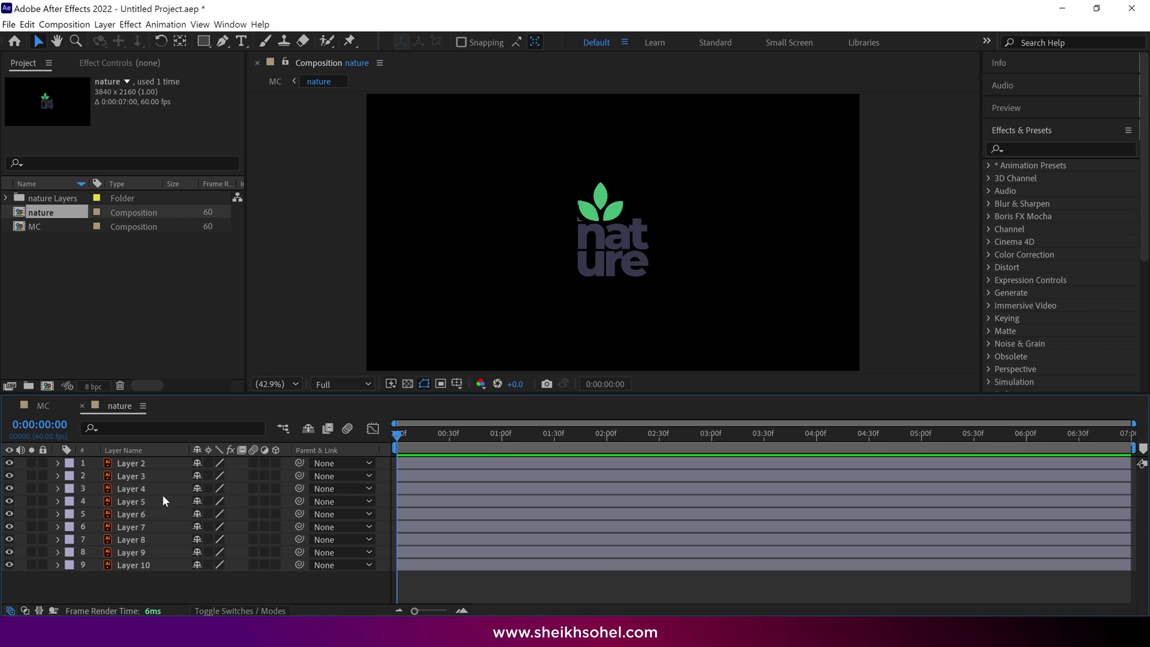
{"action": "left_click", "coordinate": [148, 563]}
{"action": "key", "text": "ctrl+Up"}
{"action": "key", "text": "ctrl+Up"}
{"action": "key", "text": "ctrl+Up"}
{"action": "key", "text": "ctrl+Up"}
{"action": "key", "text": "ctrl+Up"}
{"action": "key", "text": "ctrl+Up"}
{"action": "key", "text": "ctrl+Up"}
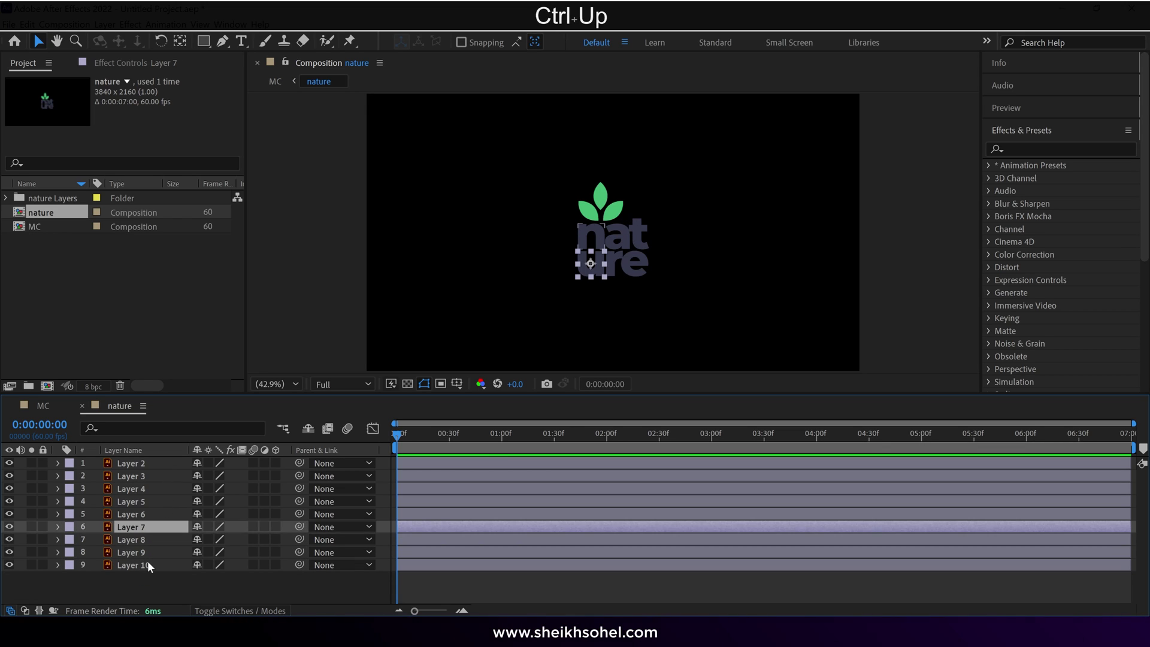
{"action": "key", "text": "ctrl+Up"}
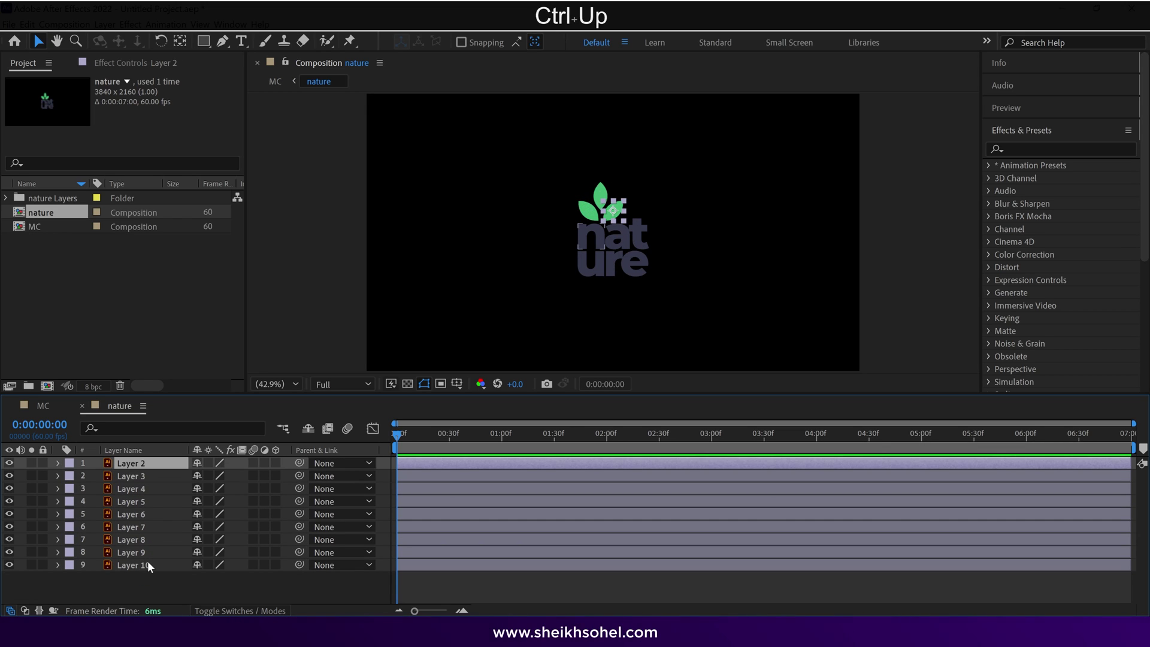
Convert all layers from Layer 2 to Layer 10 into shape layers with Create Shapes from Vector Layer.
{"action": "left_click_drag", "start_coordinate": [159, 572], "coordinate": [178, 468]}
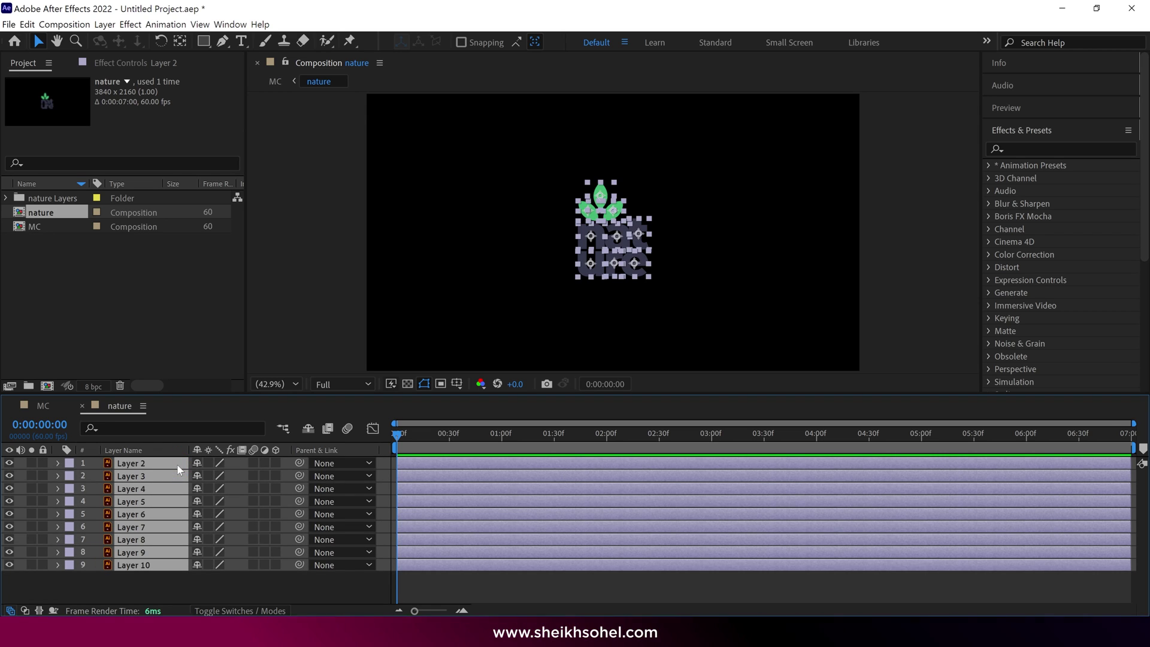
{"action": "right_click", "coordinate": [177, 467]}
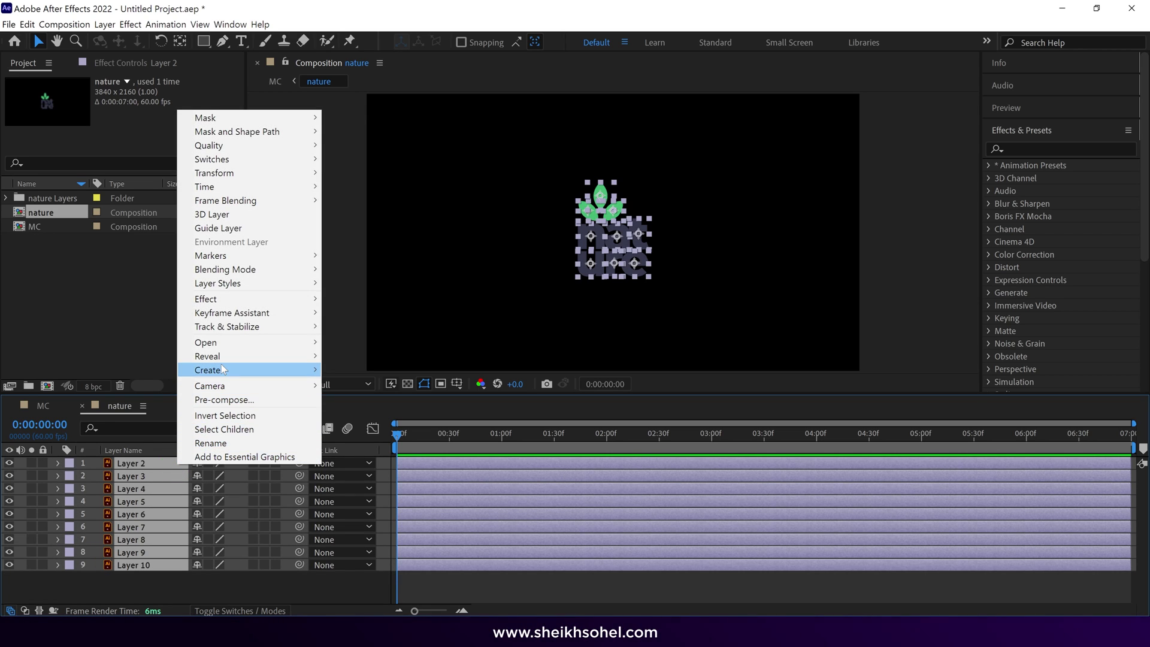
{"action": "mouse_move", "coordinate": [223, 370]}
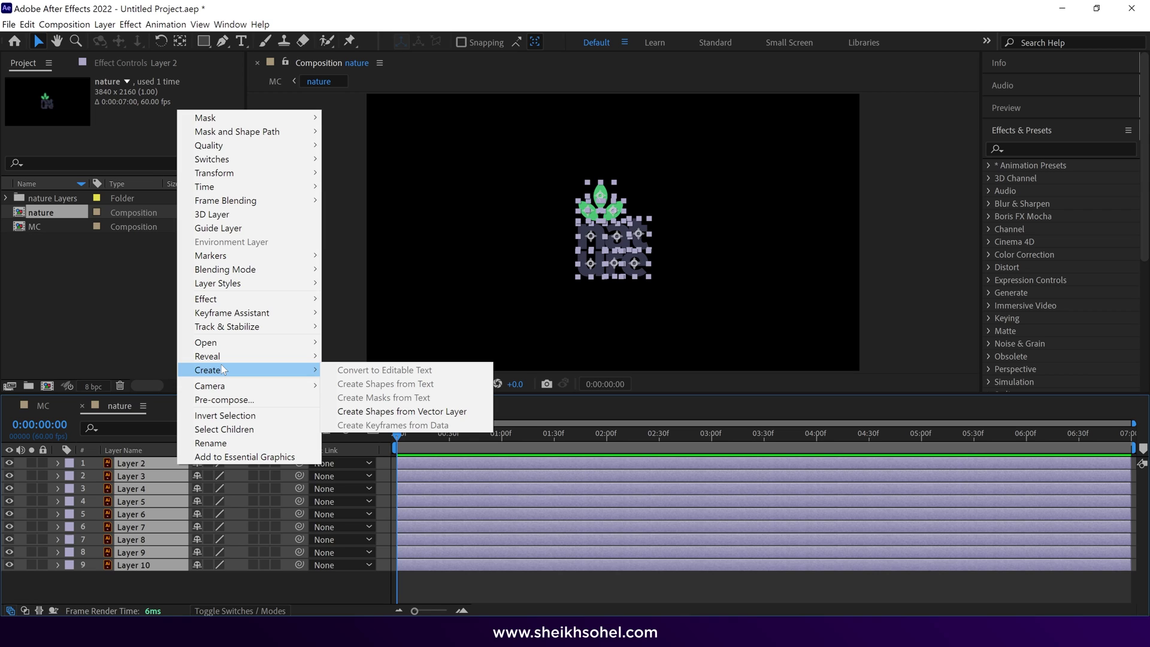
{"action": "left_click", "coordinate": [374, 415]}
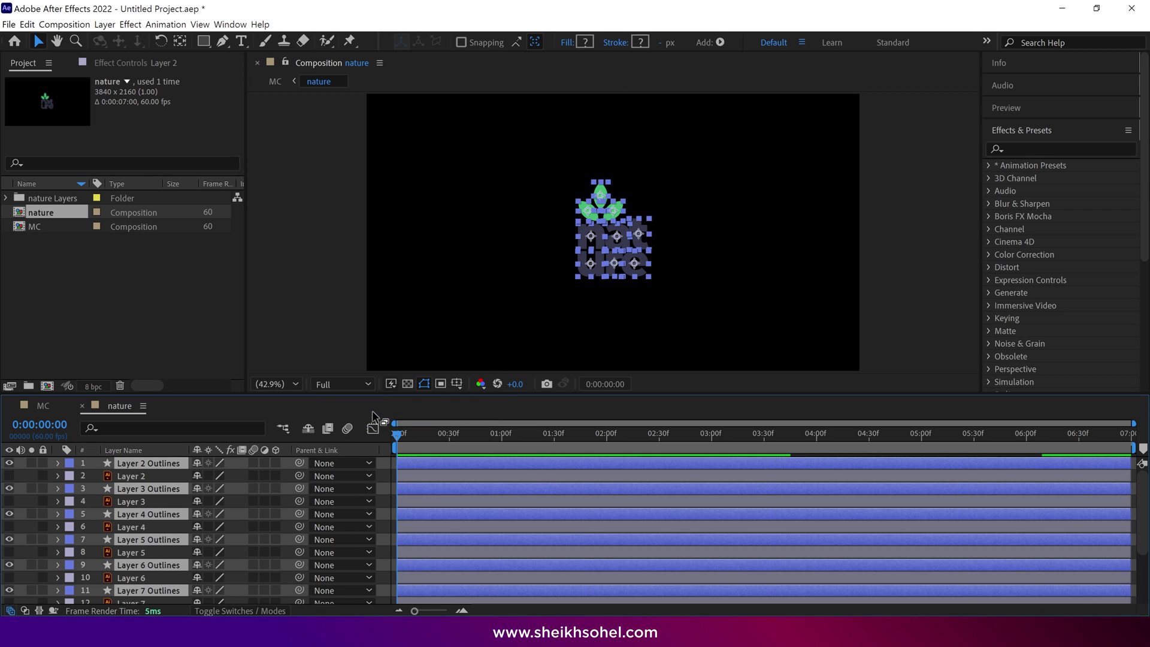
Delete all the original Illustrator layers by selecting their lavender label group.
{"action": "left_click", "coordinate": [70, 477]}
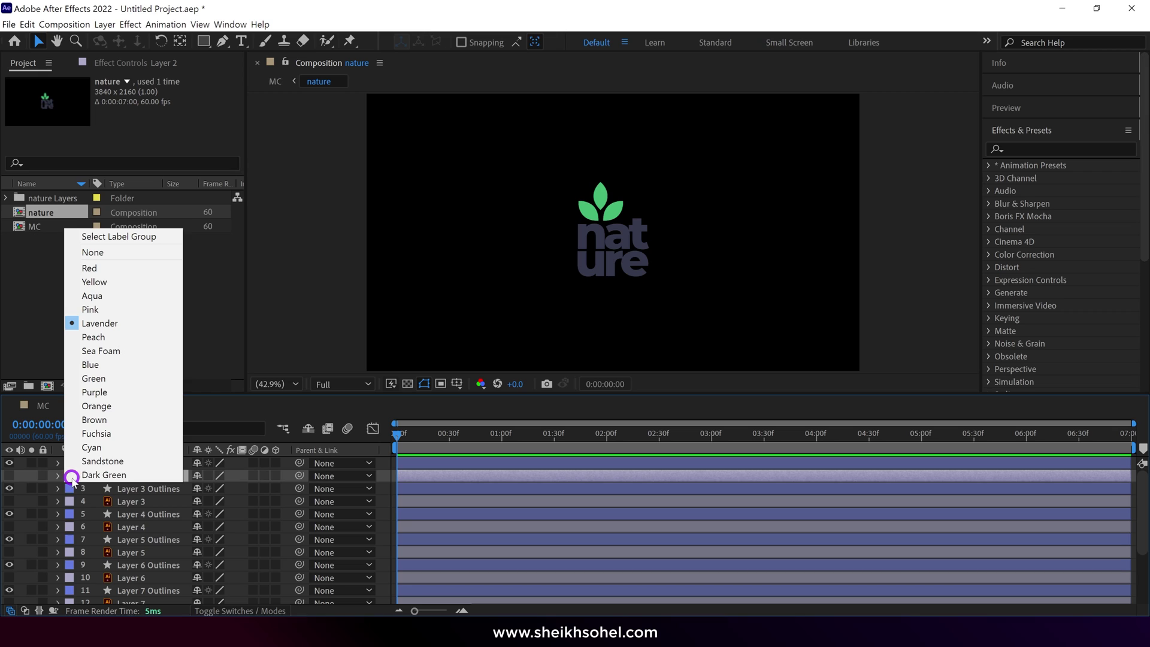
{"action": "left_click", "coordinate": [90, 238]}
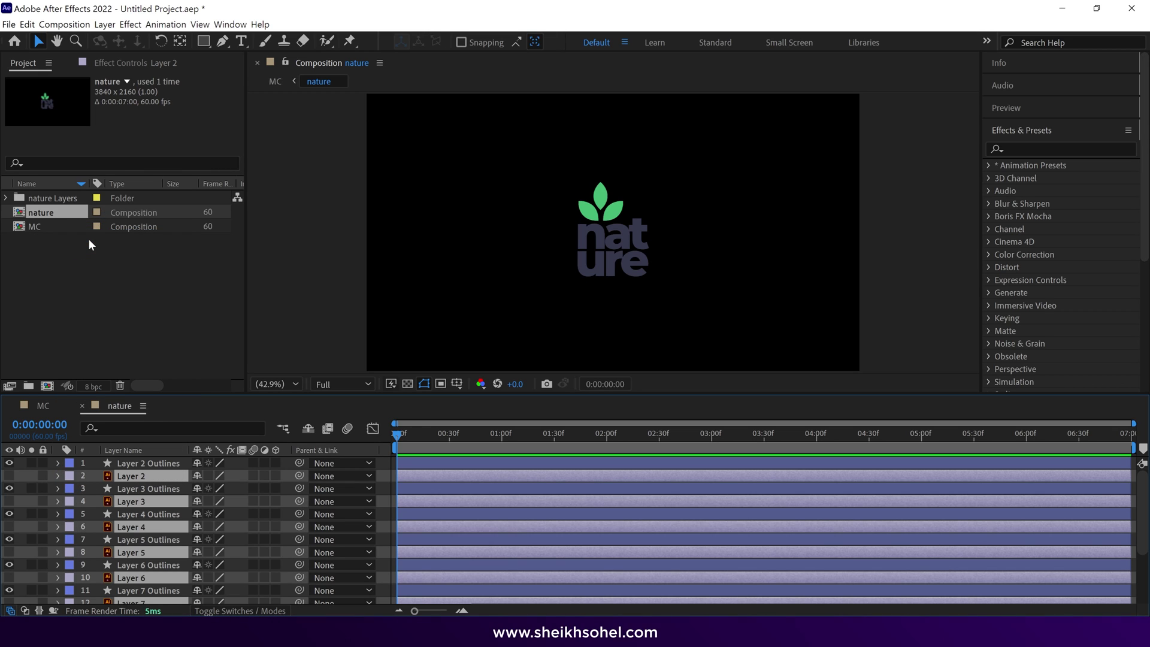
{"action": "key", "text": "BackSpace"}
Rename the shape layers of the logo's upper letter row N, A and T.
{"action": "left_click", "coordinate": [175, 566]}
{"action": "key", "text": "Return"}
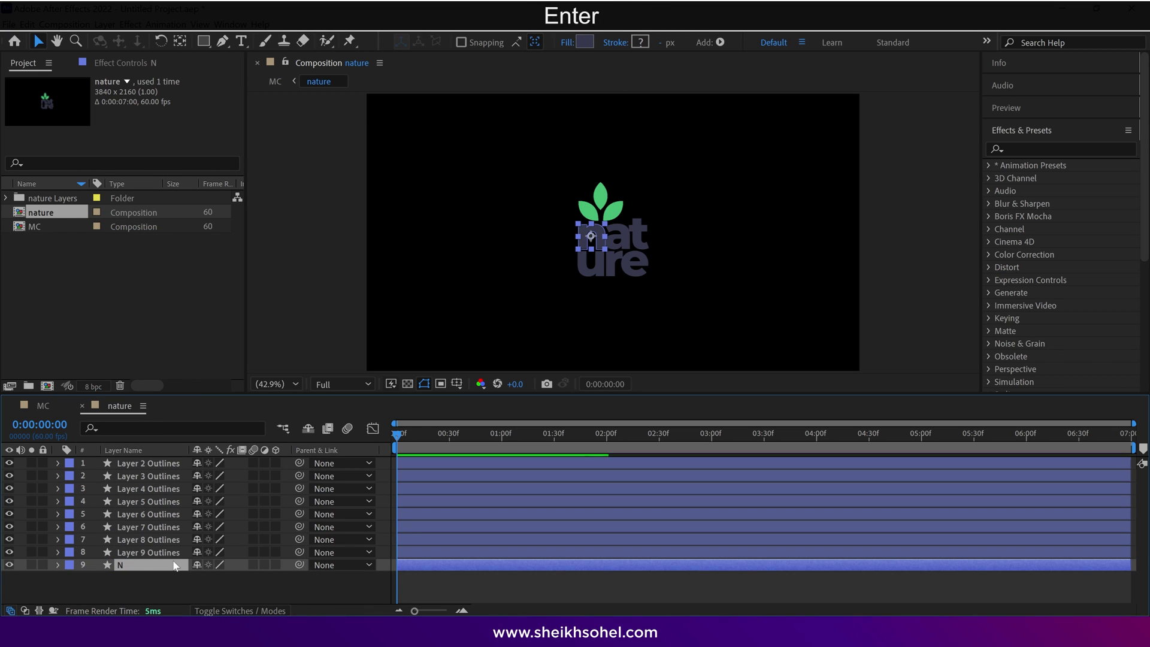
{"action": "key", "text": "ctrl+Up"}
{"action": "key", "text": "Return"}
{"action": "type", "text": "A"}
{"action": "key", "text": "Return"}
Rename the shape layers of the logo's lower letter row U, R and E.
{"action": "key", "text": "ctrl+Up"}
{"action": "key", "text": "Return"}
{"action": "type", "text": "T"}
{"action": "key", "text": "Return"}
{"action": "key", "text": "ctrl+Up"}
{"action": "key", "text": "Return"}
{"action": "type", "text": "U"}
Rename the three leaf shape layers L1, L2 and L3, working upward through the layer stack.
{"action": "key", "text": "Return"}
{"action": "key", "text": "ctrl+Up"}
{"action": "key", "text": "Return"}
{"action": "key", "text": "shift+r"}
{"action": "key", "text": "Return"}
{"action": "key", "text": "ctrl+Up"}
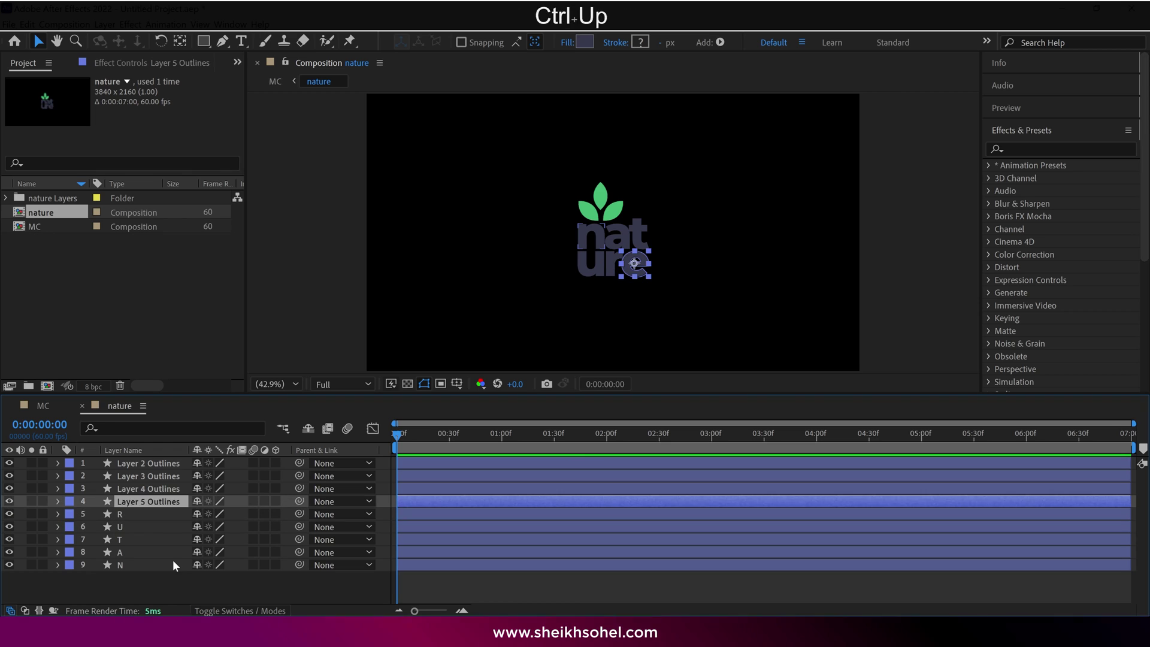
{"action": "key", "text": "Return"}
{"action": "type", "text": "E"}
{"action": "key", "text": "Return"}
{"action": "key", "text": "ctrl+Up"}
{"action": "key", "text": "Return"}
{"action": "type", "text": "L1"}
{"action": "key", "text": "Return"}
{"action": "key", "text": "ctrl+Up"}
{"action": "key", "text": "Return"}
{"action": "type", "text": "L2"}
{"action": "key", "text": "Return"}
{"action": "key", "text": "ctrl+Up"}
{"action": "key", "text": "Return"}
{"action": "type", "text": "L3"}
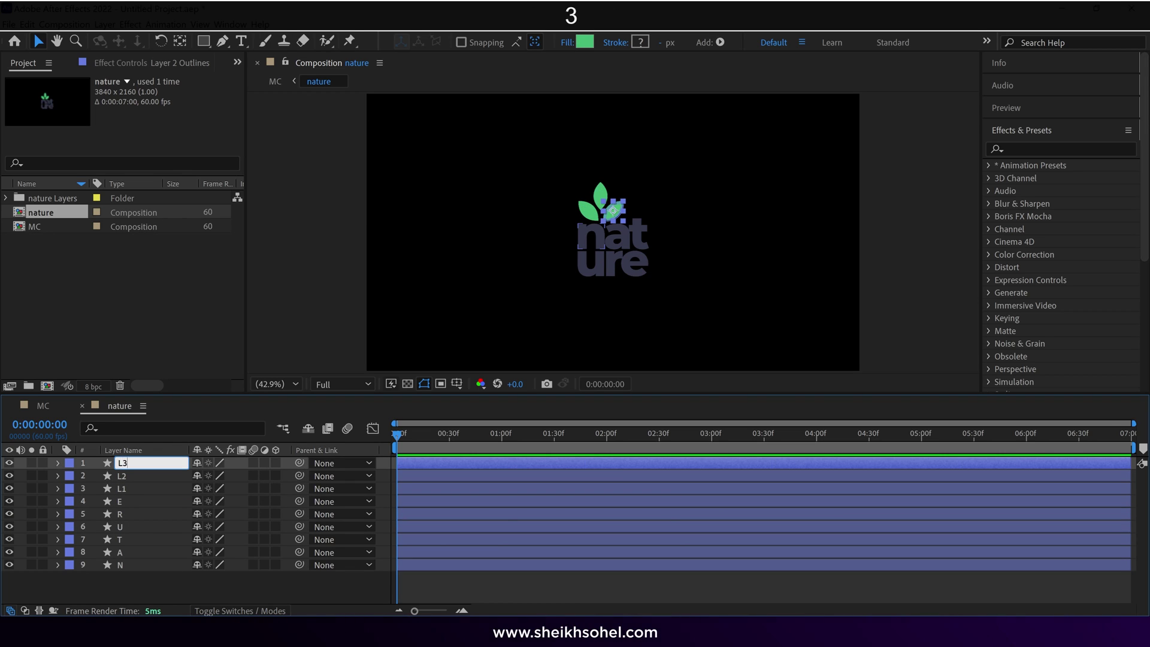
Set the label colour of the leaf layers L1, L2 and L3 to Red.
{"action": "left_click", "coordinate": [152, 488], "text": "shift"}
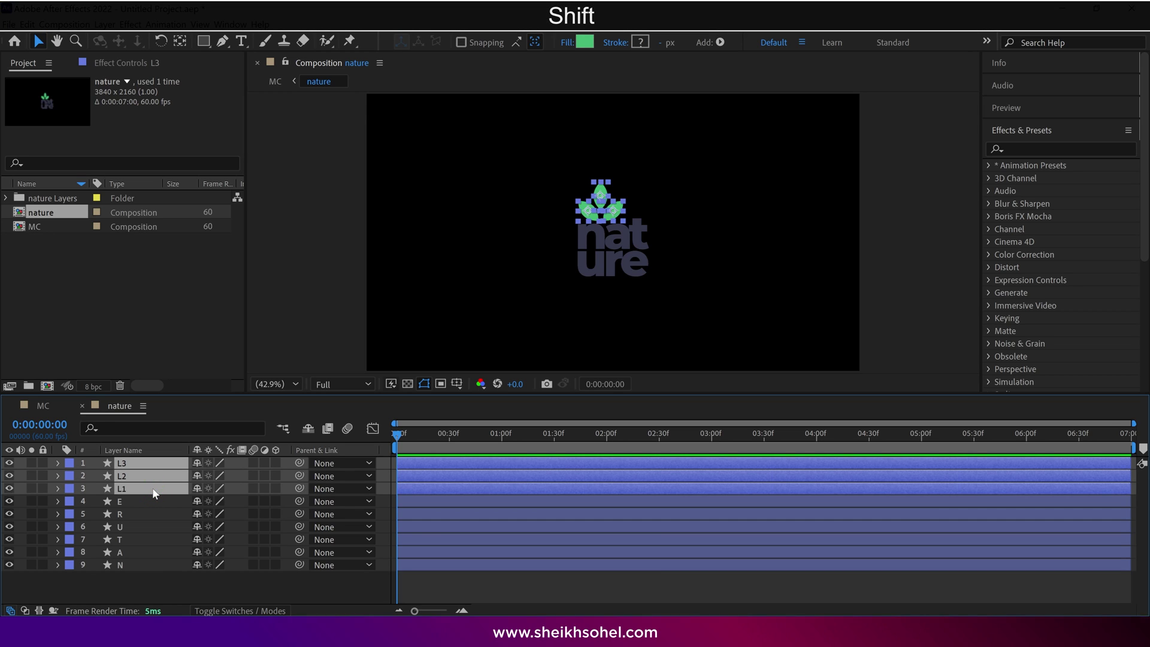
{"action": "left_click", "coordinate": [69, 463]}
{"action": "left_click", "coordinate": [98, 258]}
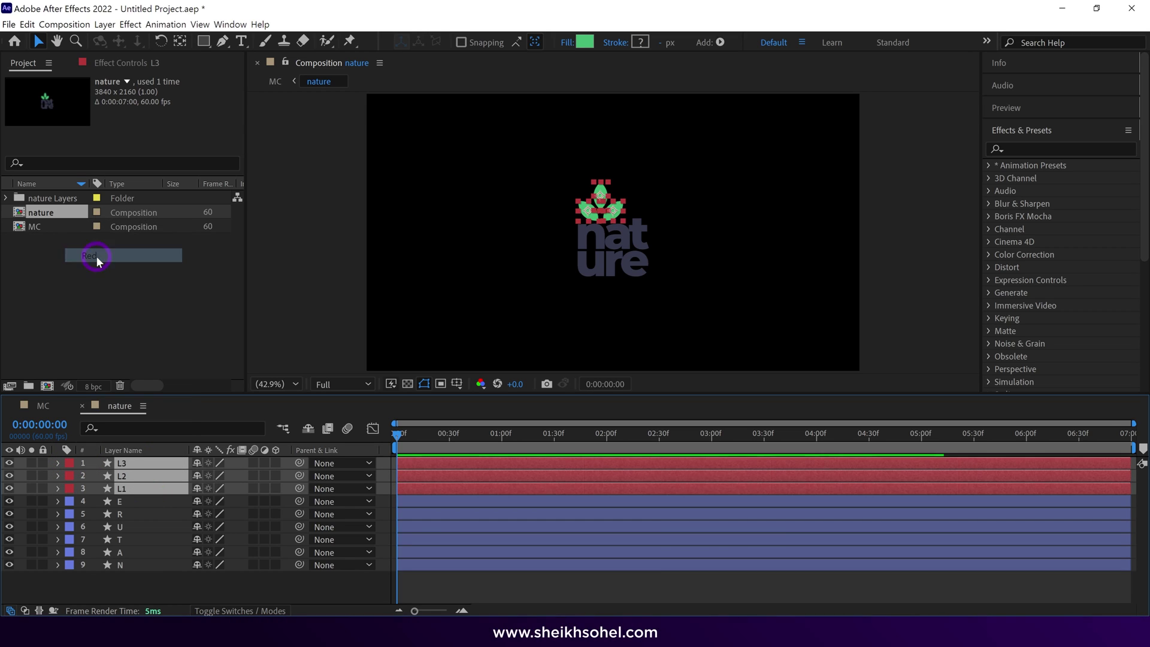
Hide and lock the six letter layers E, R, U, T, A and N.
{"action": "left_click", "coordinate": [154, 580]}
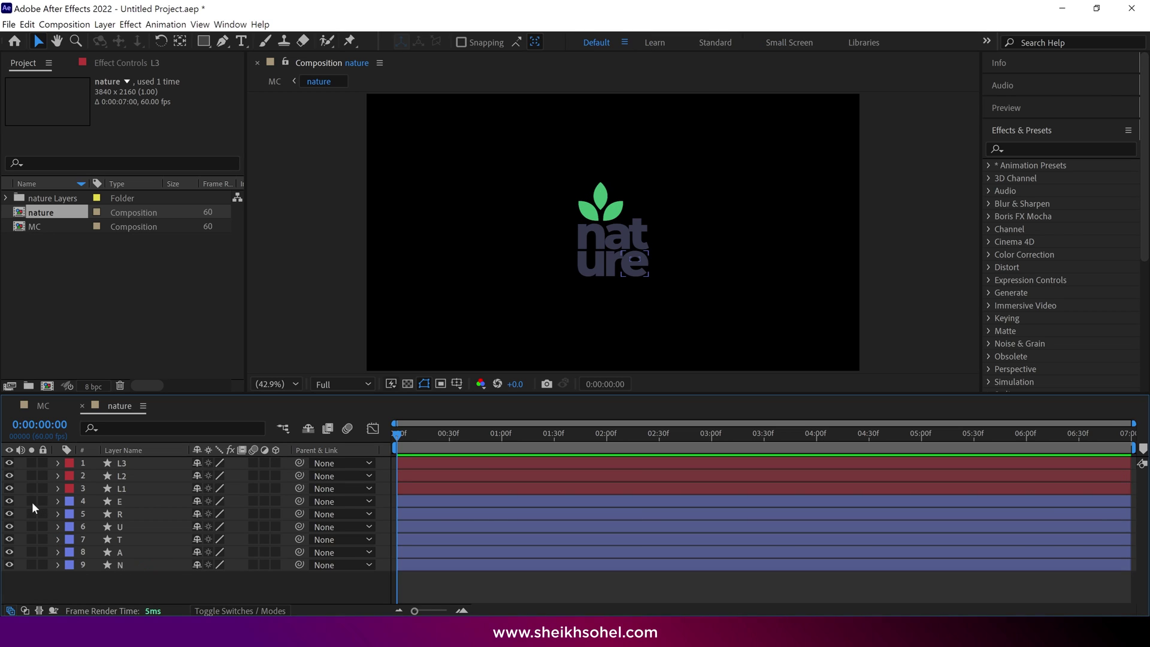
{"action": "left_click_drag", "start_coordinate": [13, 502], "coordinate": [38, 518]}
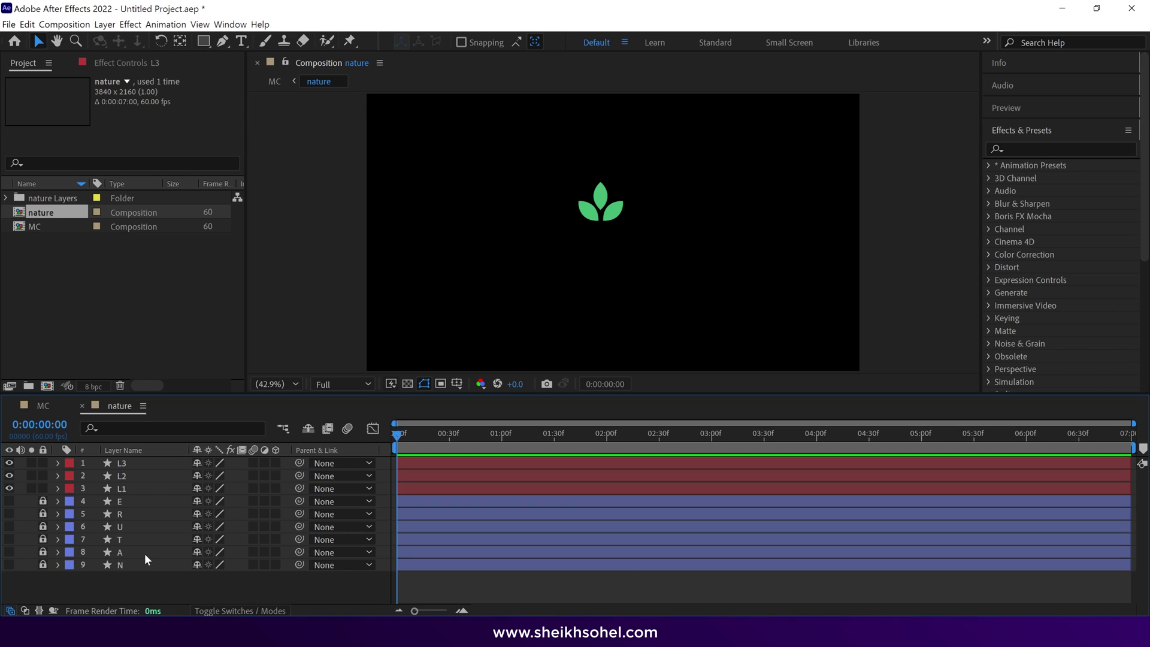
Duplicate the leaf layers L1, L2 and L3 and stack the three copies together above the originals.
{"action": "left_click", "coordinate": [129, 463]}
{"action": "left_click", "coordinate": [130, 487], "text": "shift"}
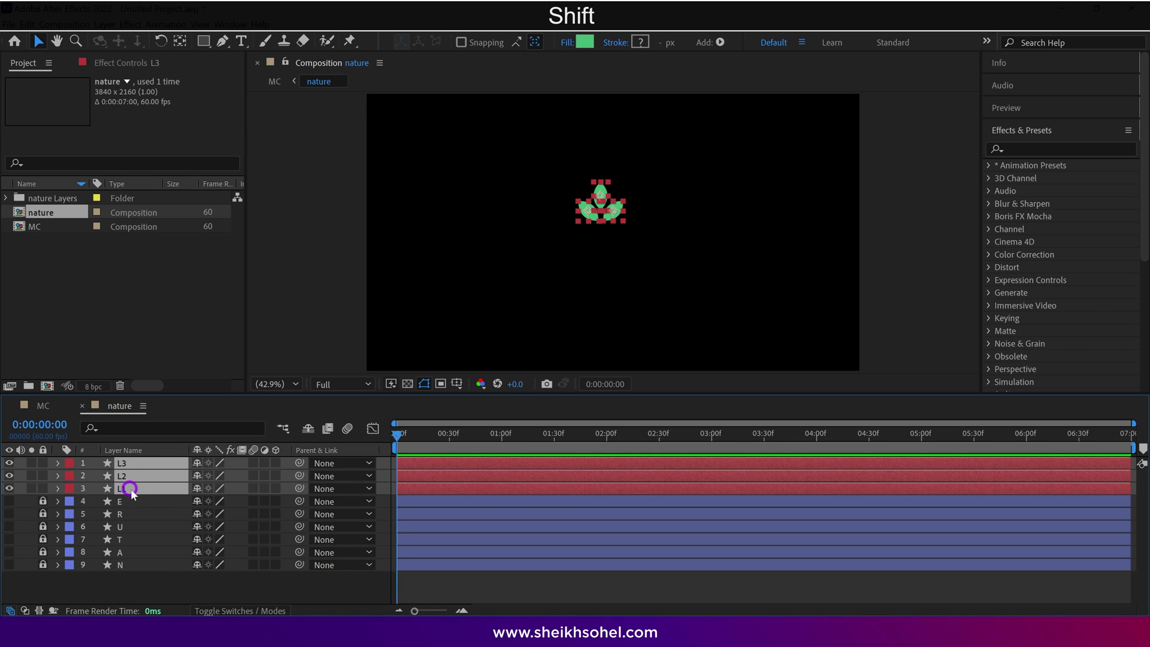
{"action": "key", "text": "ctrl+d"}
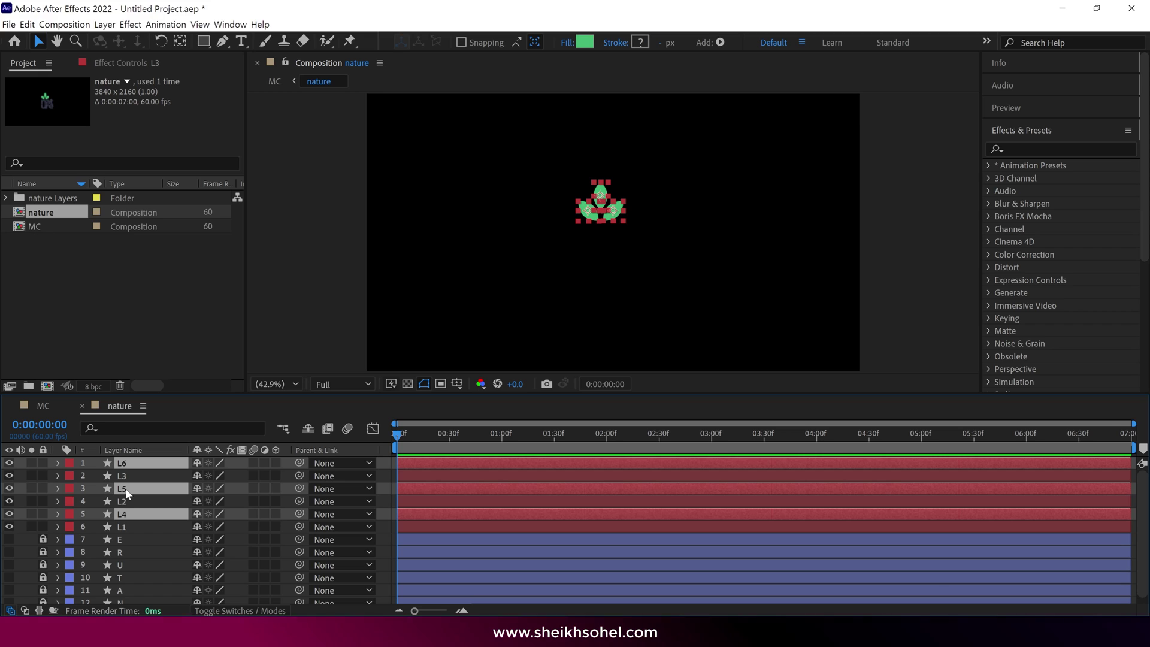
{"action": "left_click_drag", "start_coordinate": [125, 488], "coordinate": [142, 472]}
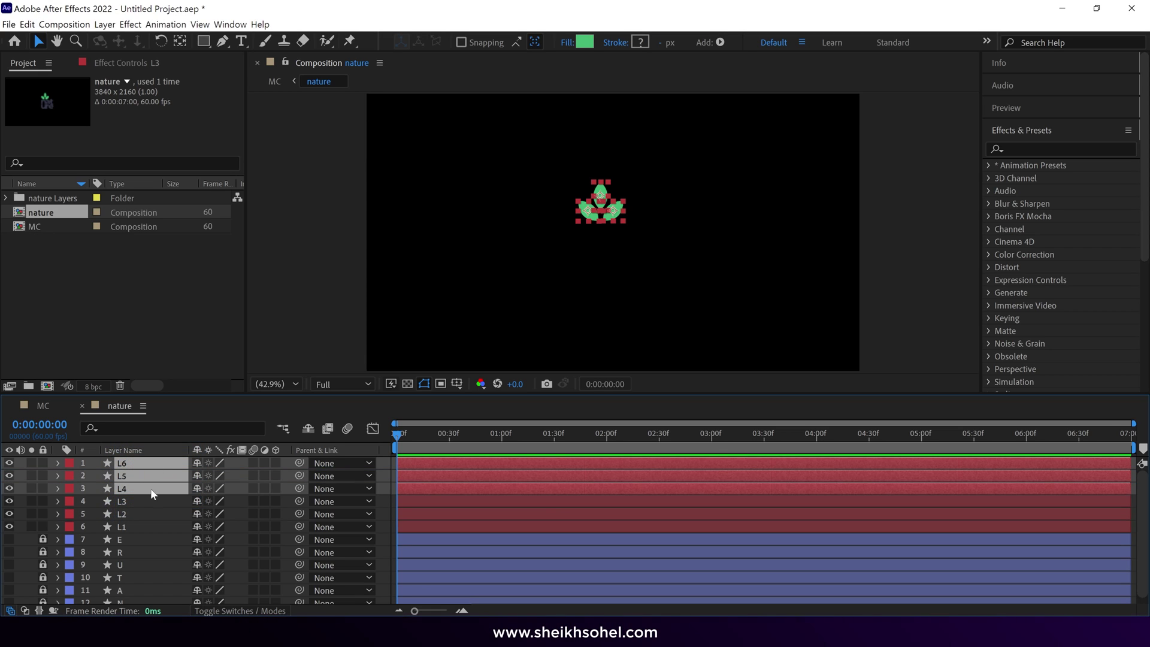
Set the label colour of the duplicated leaf layers L4, L5 and L6 to Yellow.
{"action": "left_click", "coordinate": [70, 488]}
{"action": "left_click", "coordinate": [90, 377]}
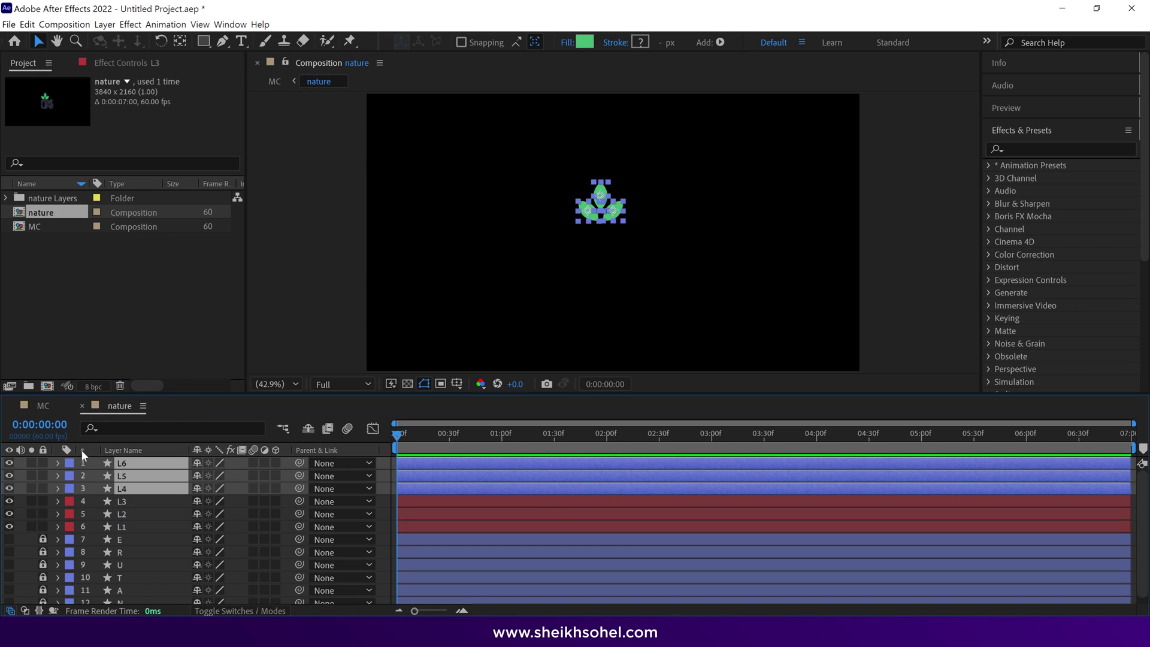
{"action": "left_click", "coordinate": [70, 463]}
{"action": "left_click", "coordinate": [92, 270]}
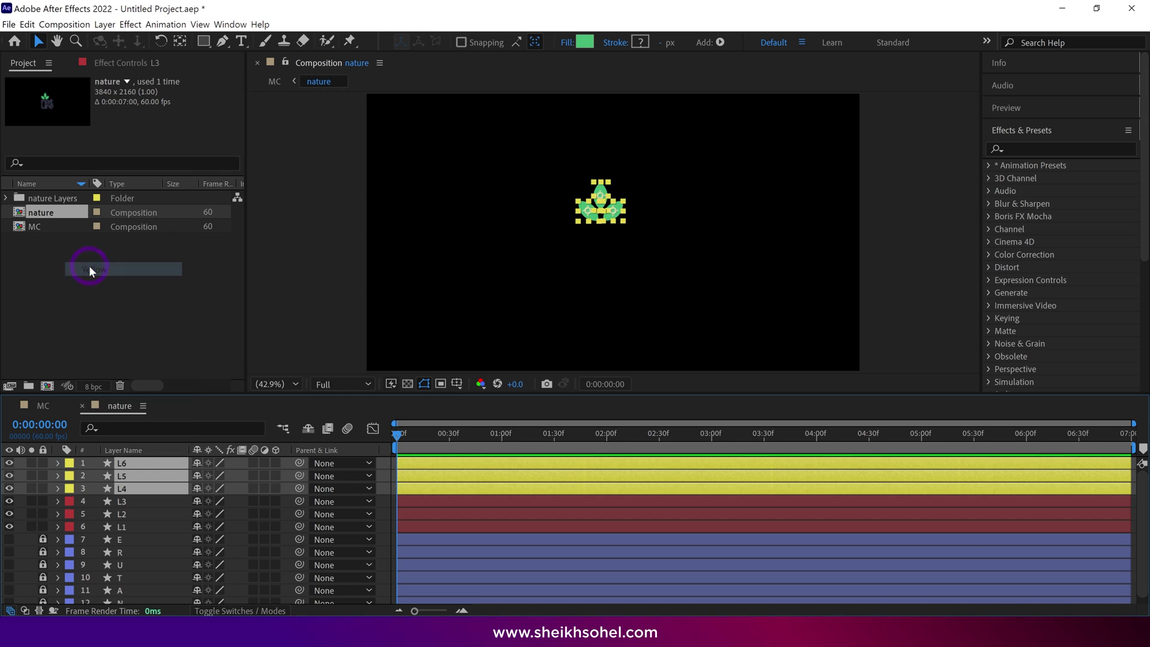
Hide and lock the original leaf layers L1, L2 and L3.
{"action": "left_click", "coordinate": [142, 513]}
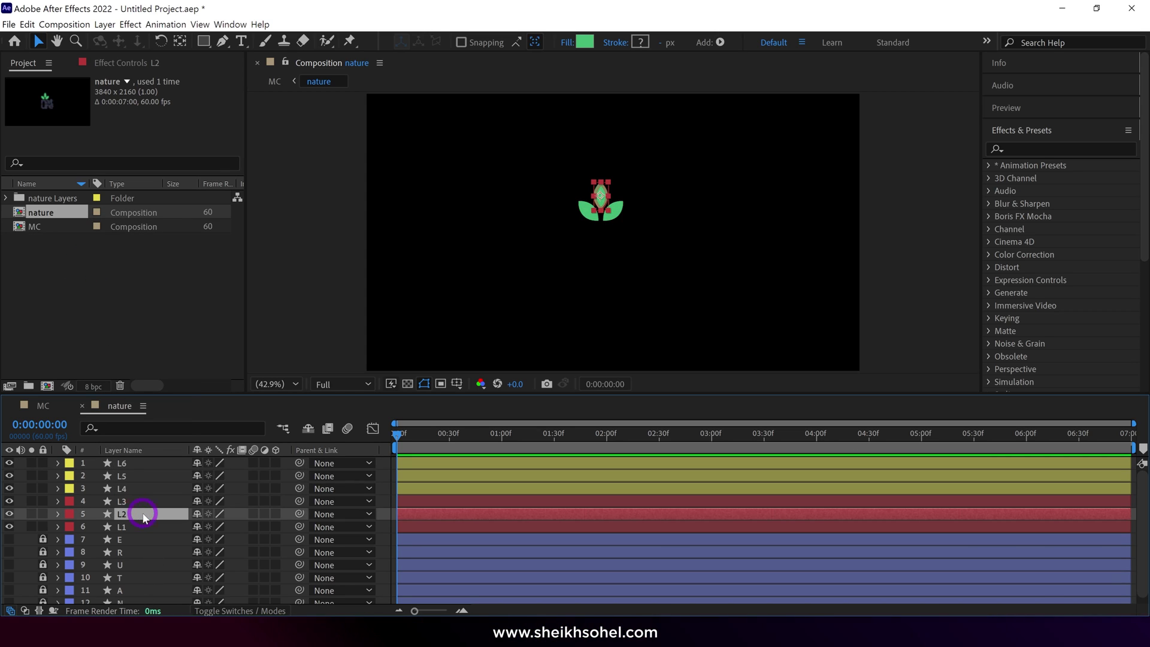
{"action": "left_click", "coordinate": [129, 503]}
{"action": "left_click", "coordinate": [129, 526], "text": "shift"}
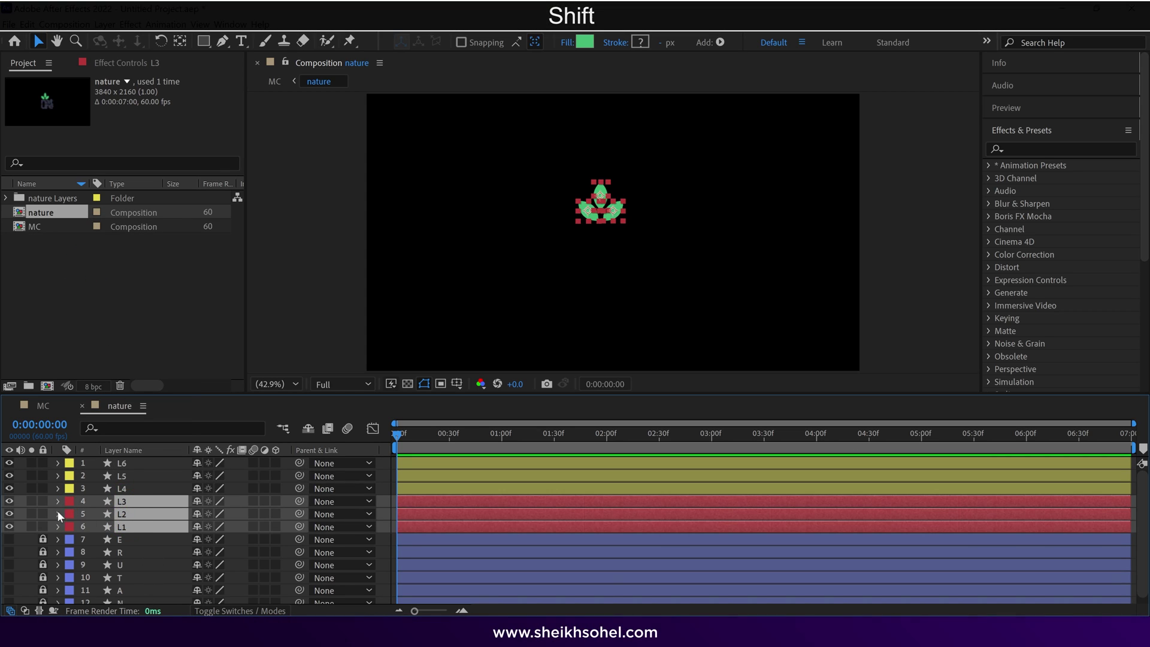
{"action": "left_click_drag", "start_coordinate": [41, 502], "coordinate": [42, 526]}
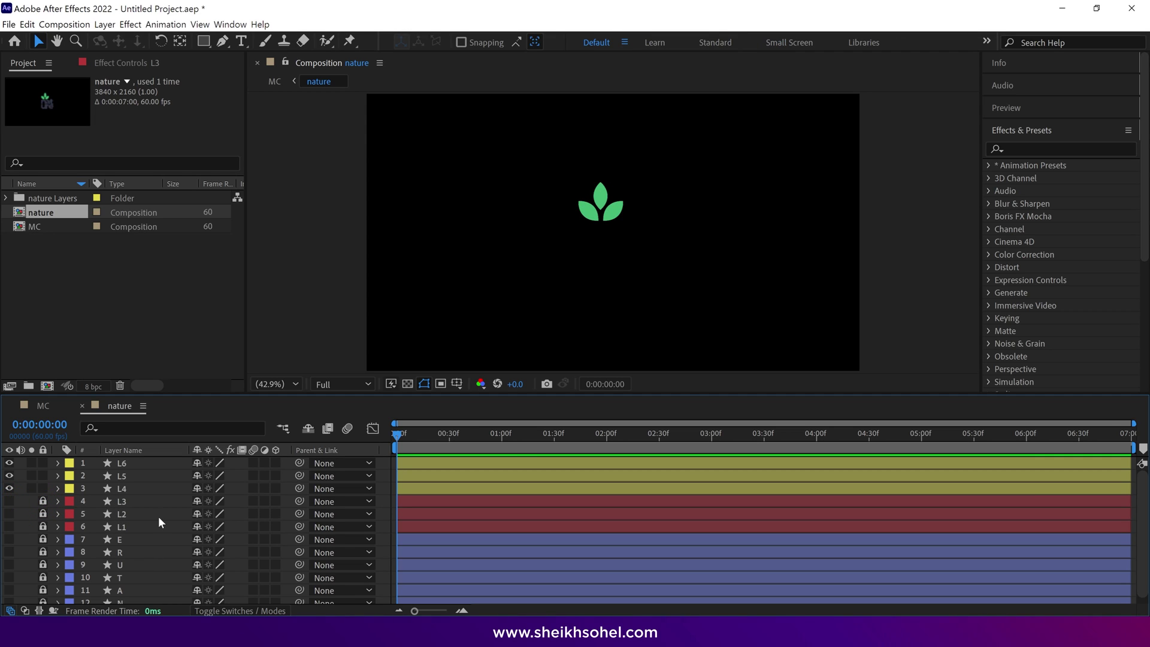
Move the anchor point of leaf L6 from its centre to the leaf's lower inner tip.
{"action": "left_click", "coordinate": [128, 462]}
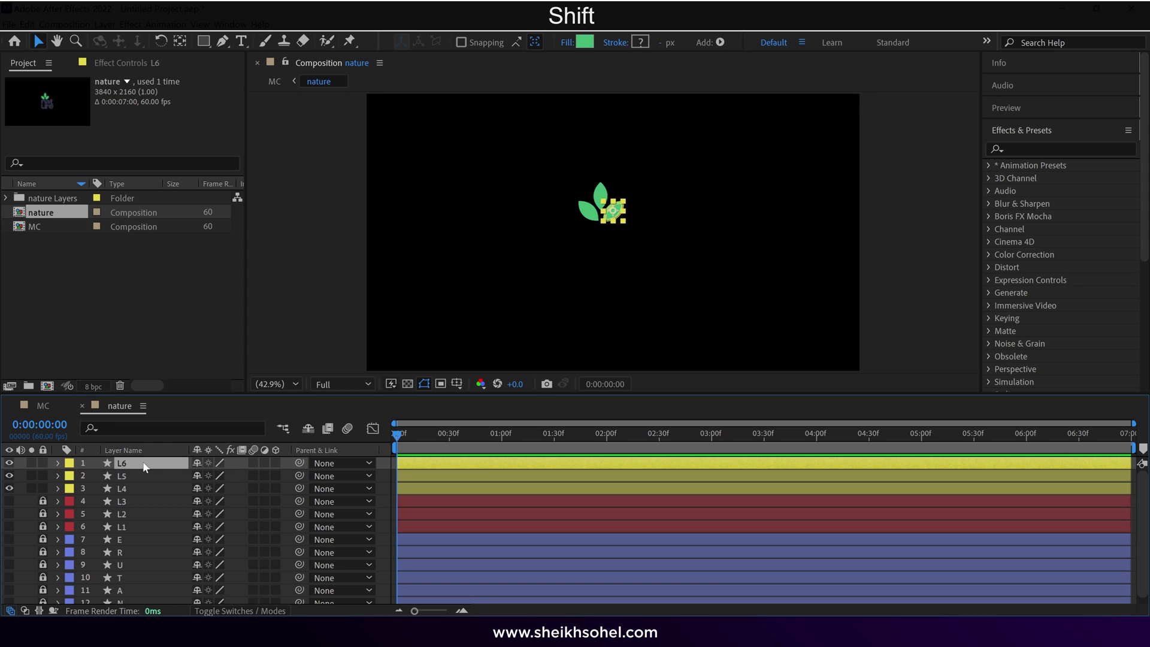
{"action": "scroll", "coordinate": [600, 233], "scroll_direction": "up", "scroll_amount": 5}
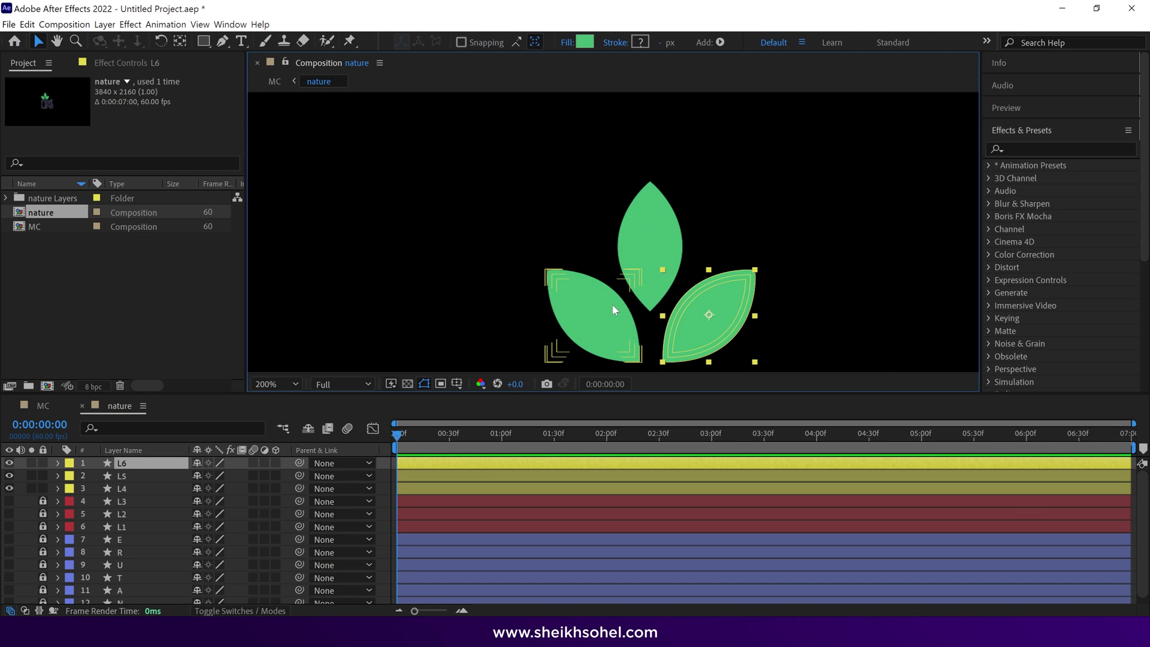
{"action": "left_click_drag", "start_coordinate": [669, 288], "coordinate": [647, 270]}
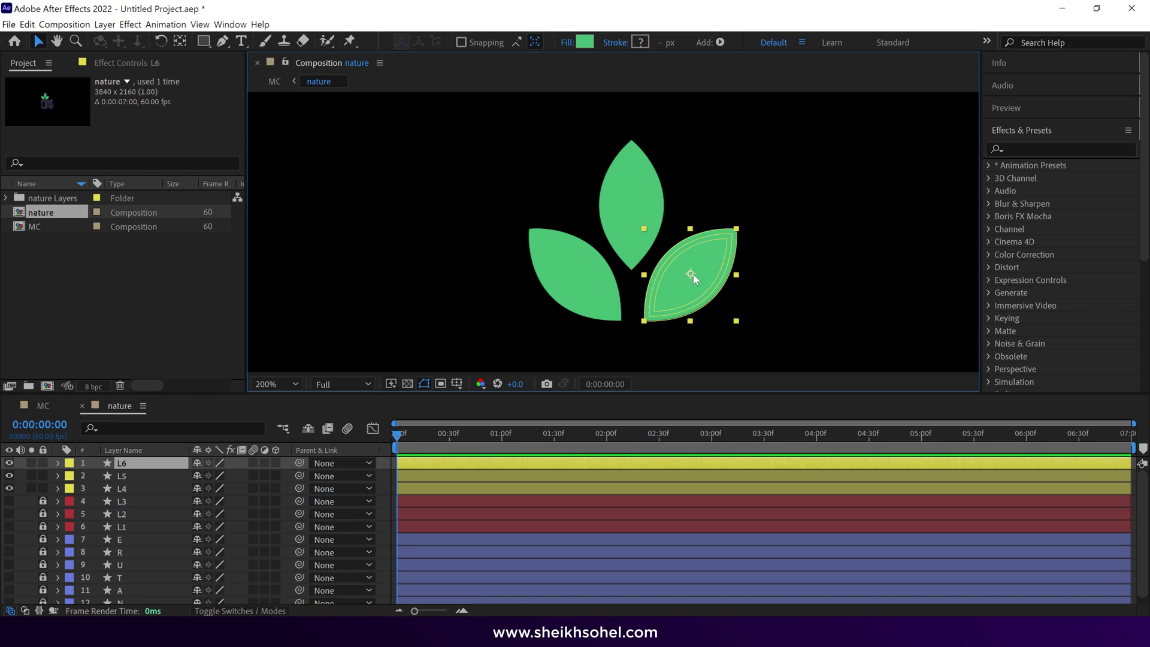
{"action": "key", "text": "y"}
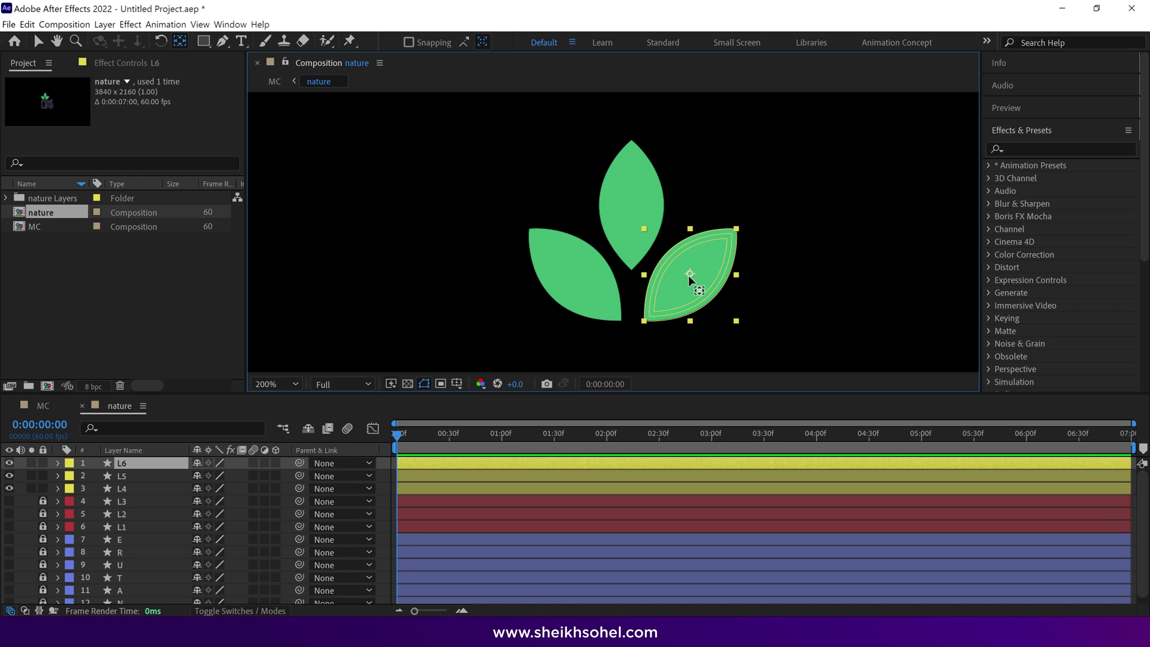
{"action": "left_click_drag", "start_coordinate": [646, 322], "coordinate": [643, 321]}
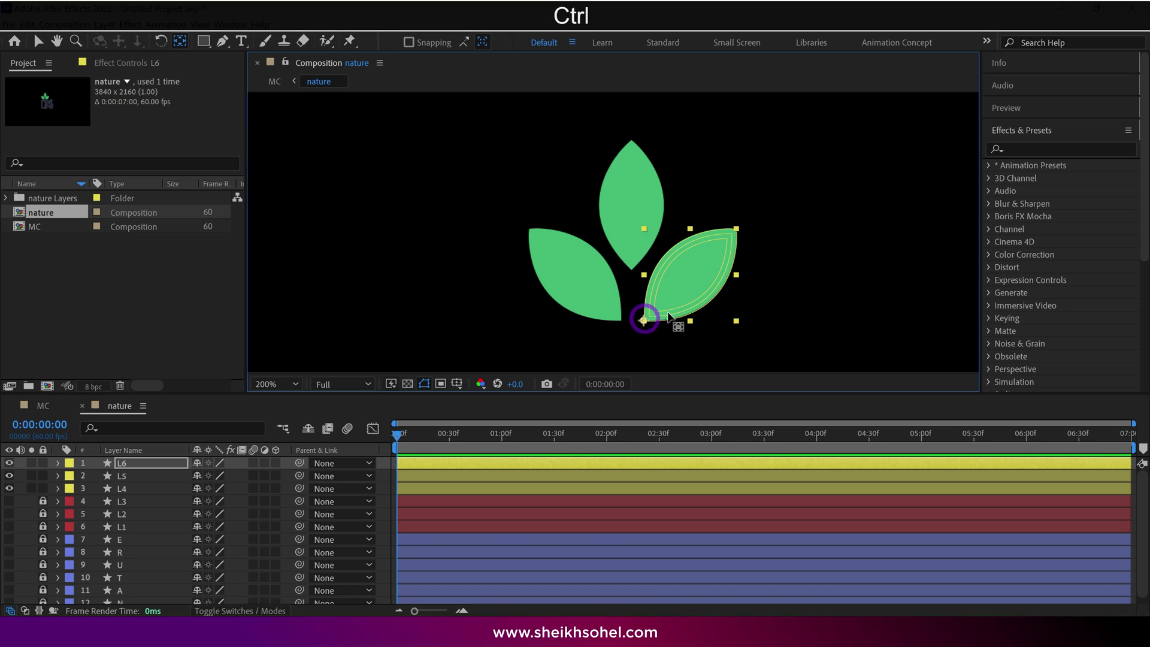
{"action": "key", "text": "v"}
Duplicate leaf L6 twice and rotate the copies around their inner tip to form the flower's two lower petals.
{"action": "key", "text": "ctrl+d"}
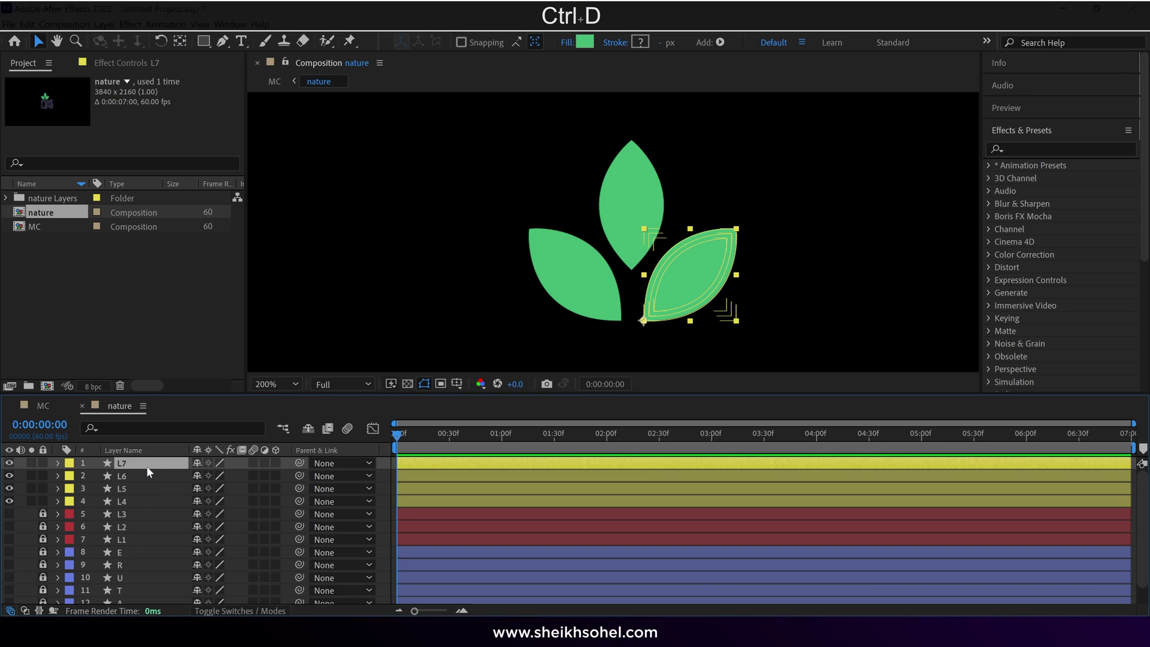
{"action": "left_click", "coordinate": [158, 44]}
{"action": "left_click_drag", "start_coordinate": [702, 277], "coordinate": [737, 258]}
{"action": "left_click_drag", "start_coordinate": [742, 317], "coordinate": [735, 340]}
{"action": "left_click", "coordinate": [159, 465]}
{"action": "key", "text": "ctrl+d"}
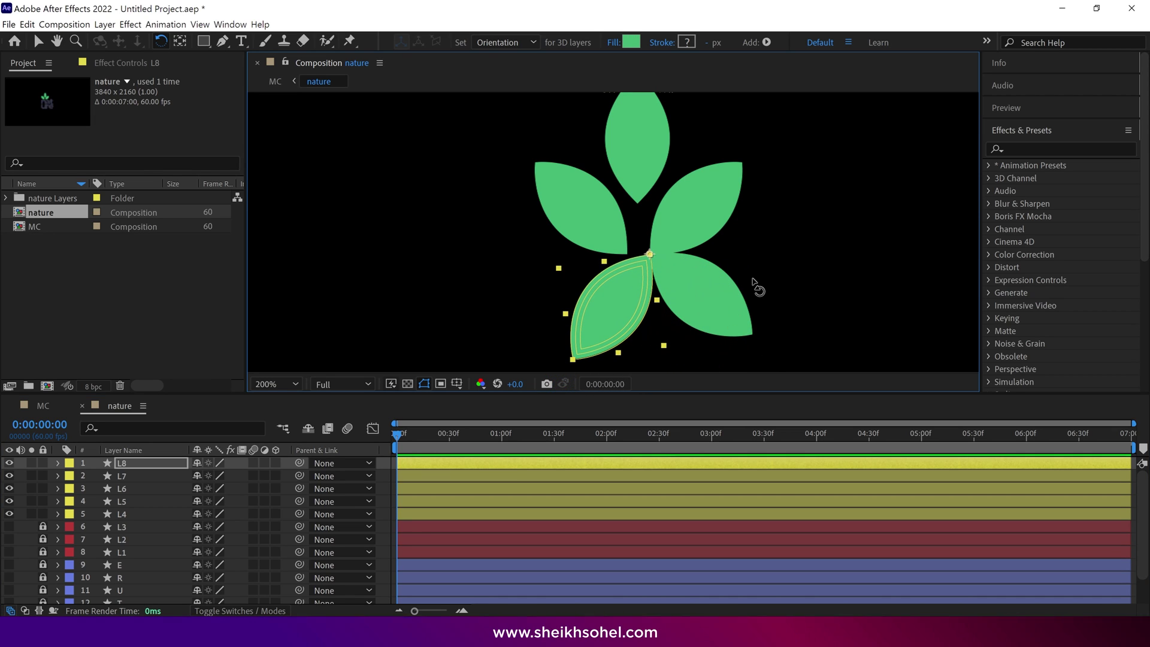
{"action": "key", "text": "v"}
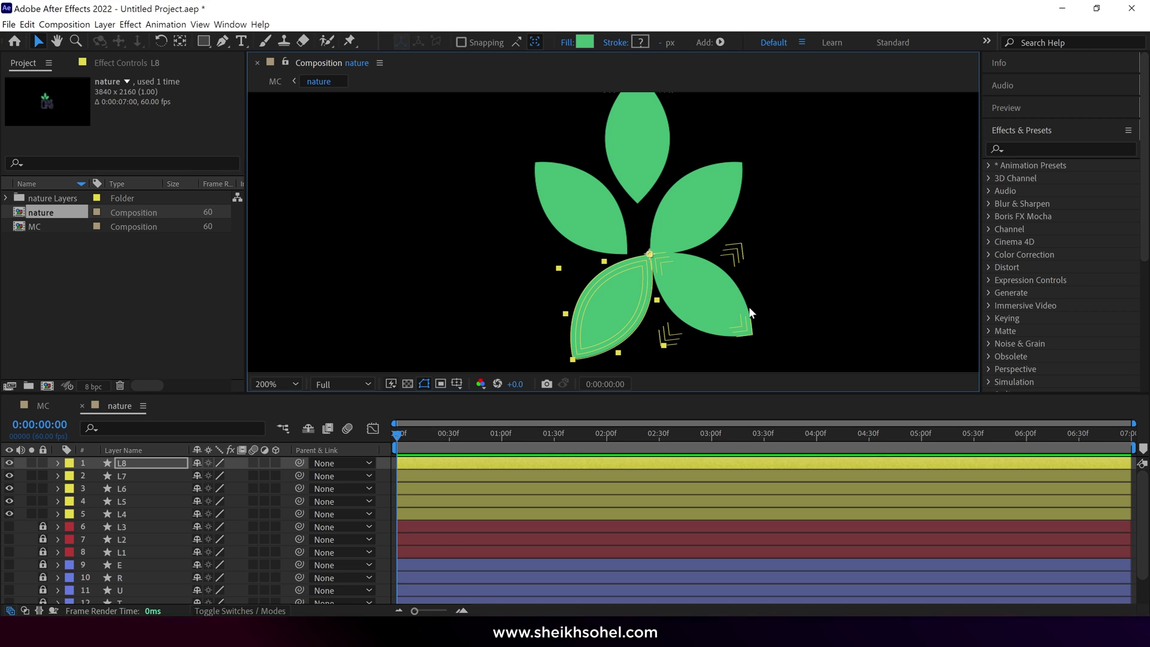
Move the two side leaves and the two lower leaves outward, spacing them around a common centre below the upright leaf.
{"action": "left_click_drag", "start_coordinate": [591, 227], "coordinate": [567, 201]}
{"action": "left_click_drag", "start_coordinate": [696, 213], "coordinate": [725, 192]}
{"action": "left_click_drag", "start_coordinate": [627, 287], "coordinate": [604, 282]}
{"action": "left_click_drag", "start_coordinate": [705, 305], "coordinate": [718, 299]}
{"action": "left_click_drag", "start_coordinate": [591, 302], "coordinate": [588, 296]}
{"action": "left_click_drag", "start_coordinate": [713, 290], "coordinate": [706, 290]}
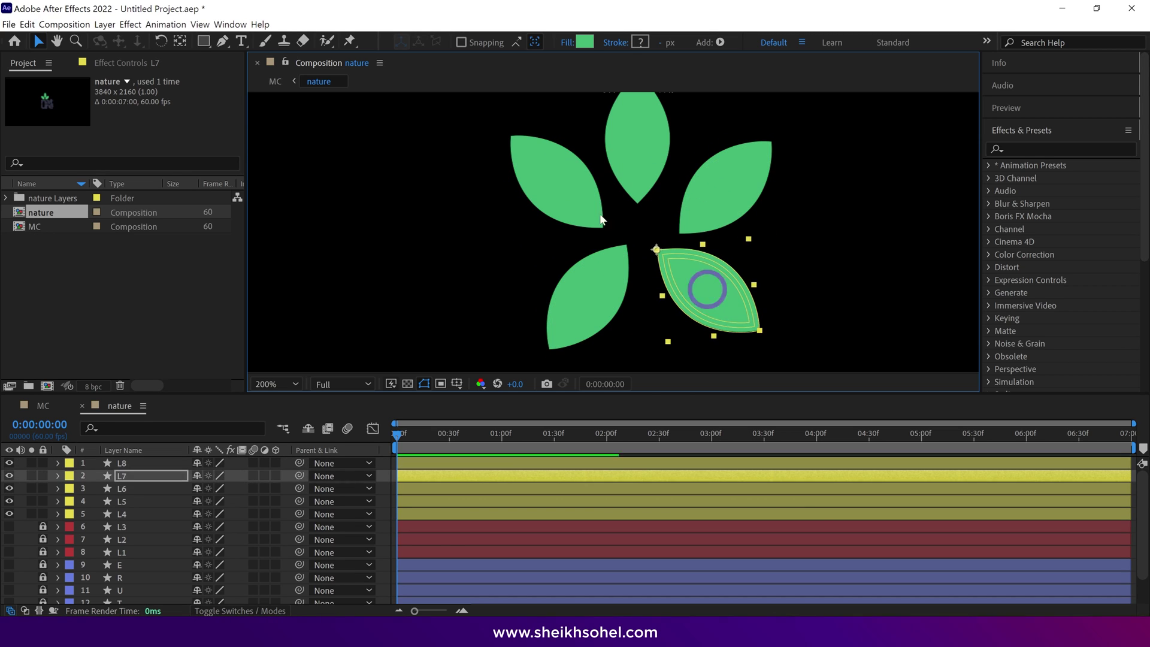
Place the remaining leaves' anchor points at their inner tips and rotate the leaves into an even five-petal flower.
{"action": "left_click", "coordinate": [557, 185]}
{"action": "key", "text": "y"}
{"action": "left_click", "coordinate": [639, 168], "text": "ctrl"}
{"action": "left_click", "coordinate": [696, 225], "text": "ctrl"}
{"action": "key", "text": "v"}
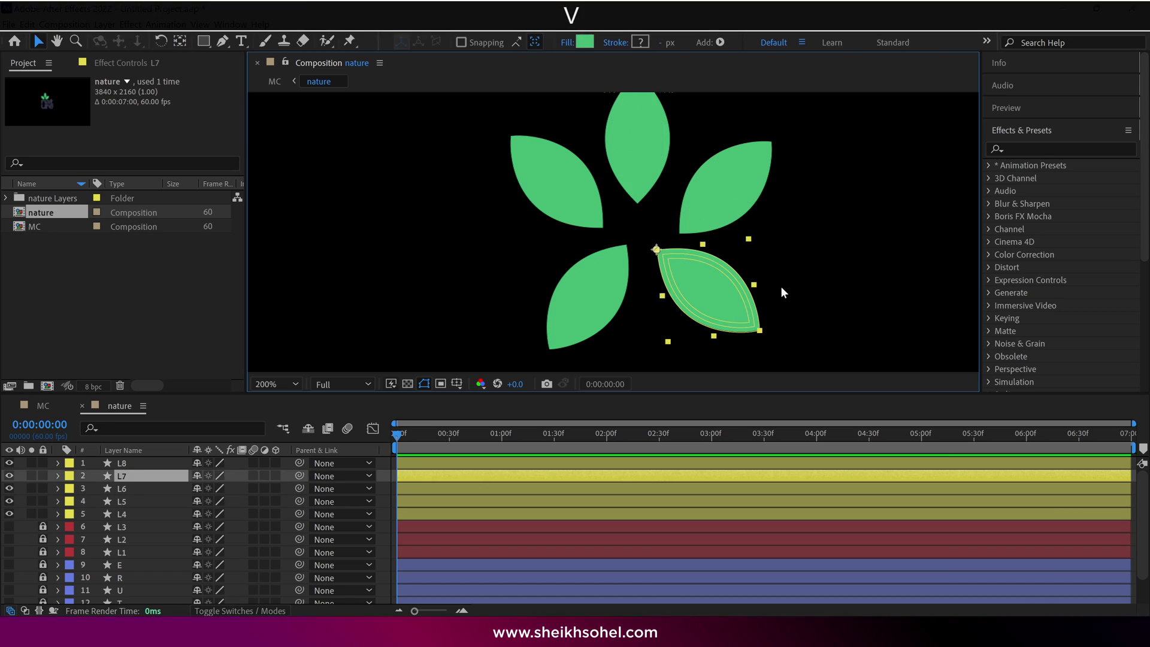
{"action": "left_click", "coordinate": [783, 293]}
Rename the five yellow leaf layers 1, 2, 3, 4 and 5, working upward through the layer stack.
{"action": "key", "text": "Return"}
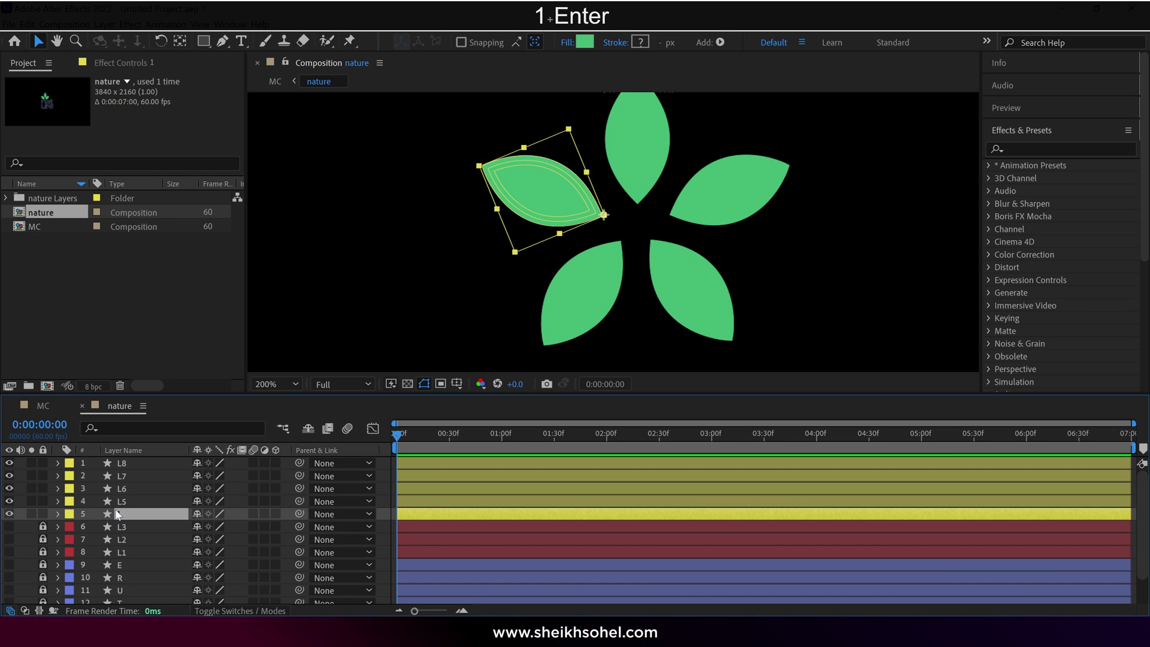
{"action": "key", "text": "ctrl+Up"}
{"action": "key", "text": "Return"}
{"action": "type", "text": "2"}
{"action": "key", "text": "Return"}
{"action": "key", "text": "ctrl+Up"}
{"action": "type", "text": "3"}
{"action": "key", "text": "ctrl+Up"}
{"action": "key", "text": "Return"}
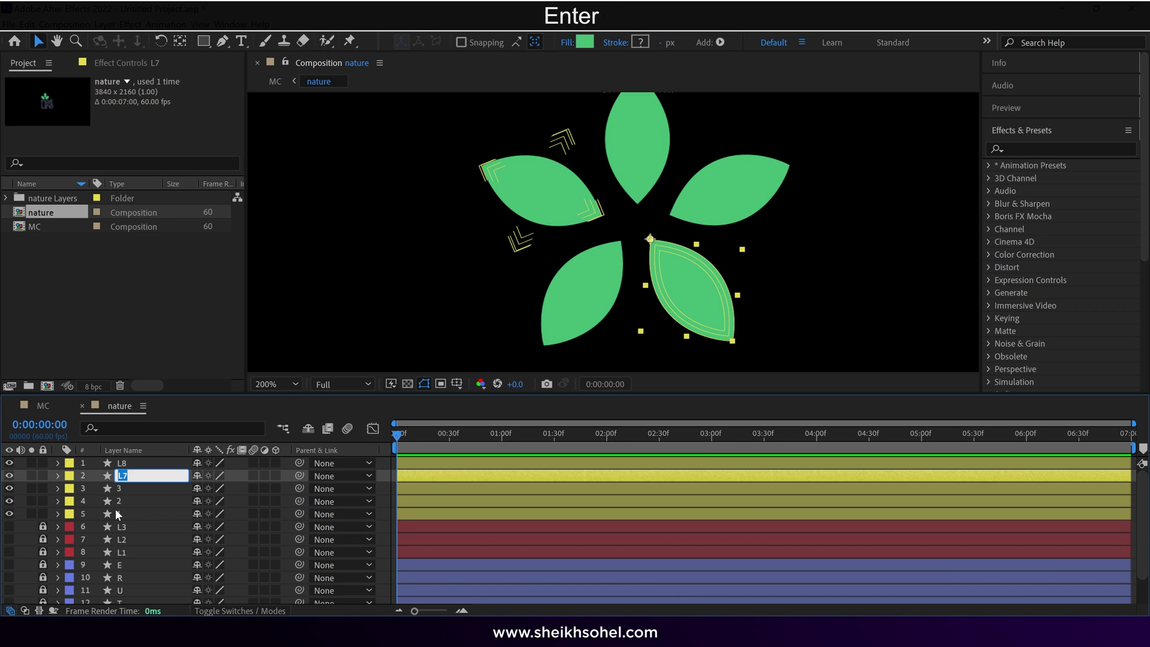
{"action": "type", "text": "4"}
{"action": "key", "text": "ctrl+Up"}
{"action": "type", "text": "5"}
{"action": "scroll", "coordinate": [795, 175], "scroll_direction": "down", "scroll_amount": 1}
{"action": "left_click", "coordinate": [132, 514], "text": "shift"}
{"action": "left_click", "coordinate": [134, 539]}
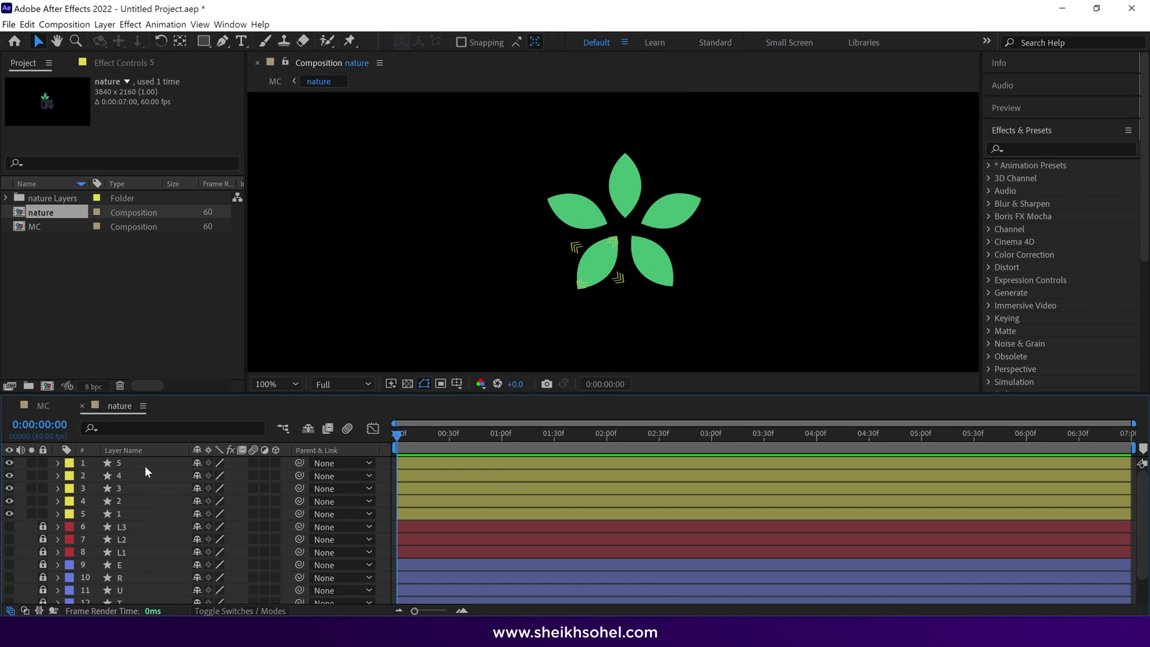
Create a null object and position it at the centre of the five-petal flower.
{"action": "left_click", "coordinate": [105, 25]}
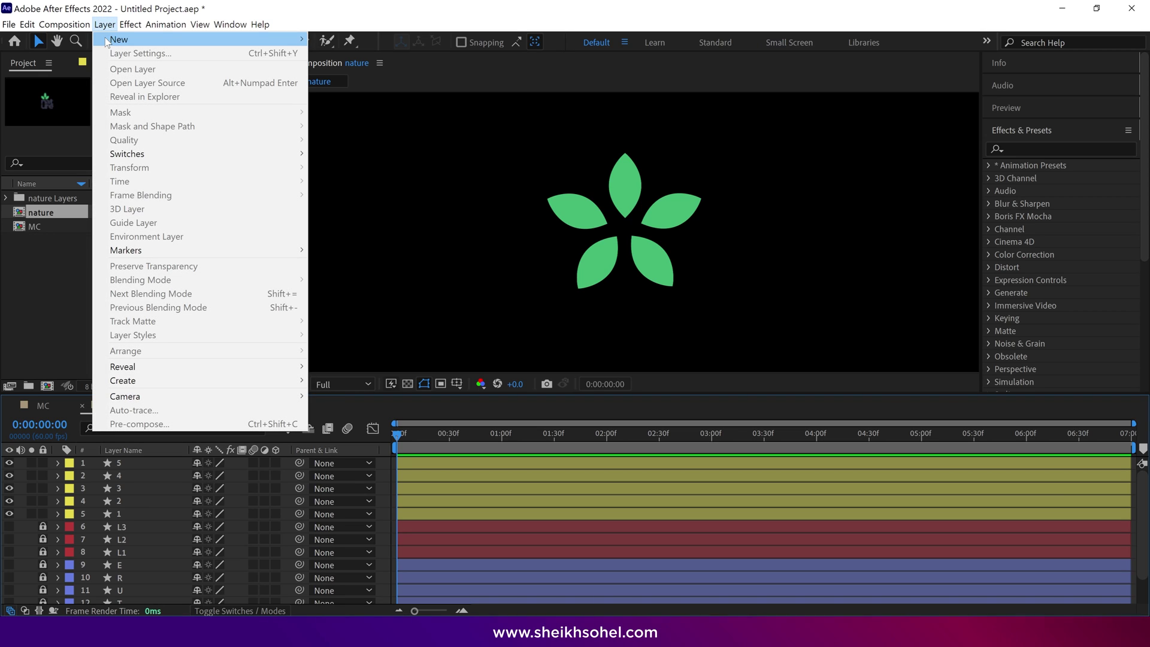
{"action": "mouse_move", "coordinate": [107, 40]}
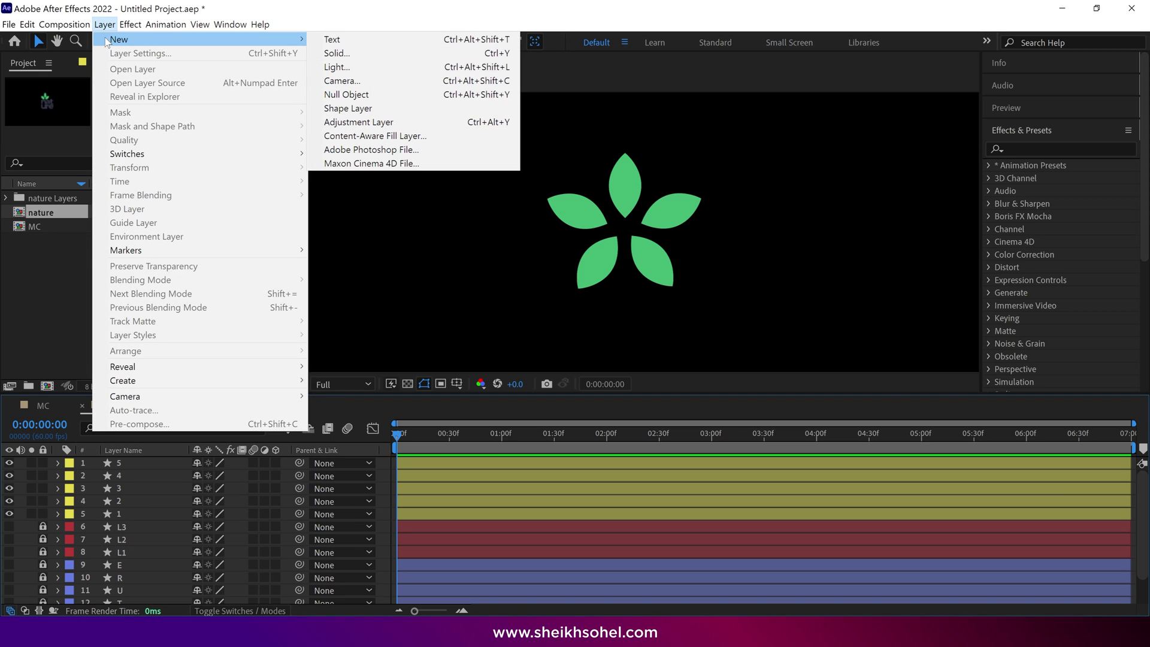
{"action": "left_click", "coordinate": [337, 94]}
{"action": "left_click_drag", "start_coordinate": [654, 274], "coordinate": [643, 254]}
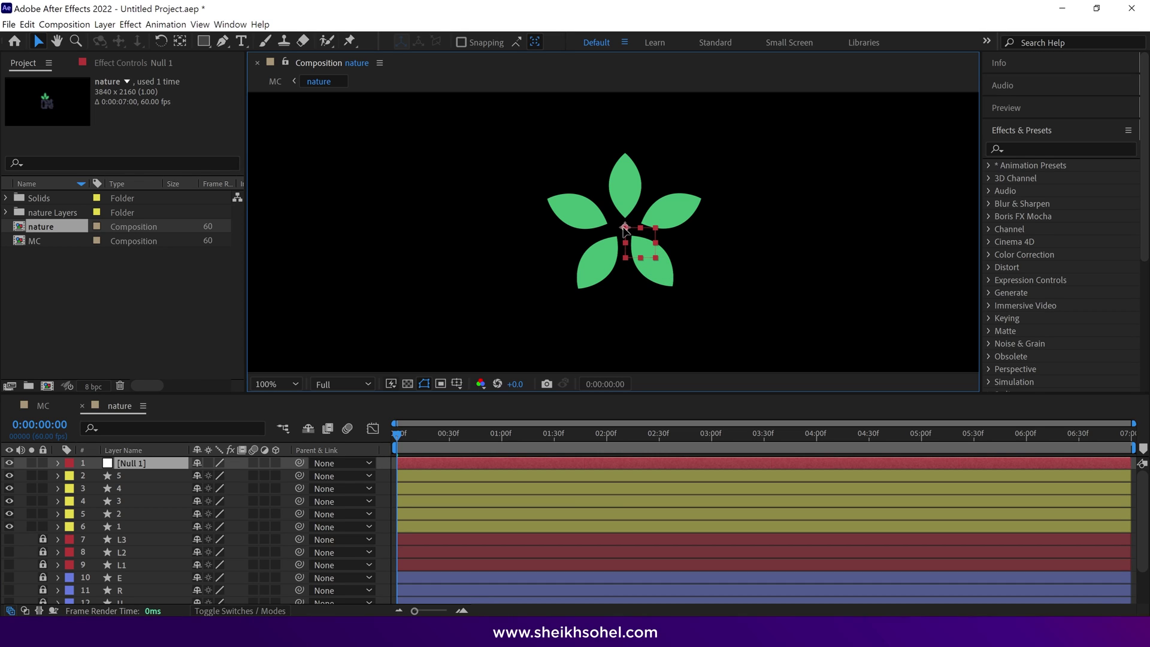
Parent leaf layers 1 to 5 to the null object and rename the null FLOWER CONTROLLER.
{"action": "left_click", "coordinate": [134, 476]}
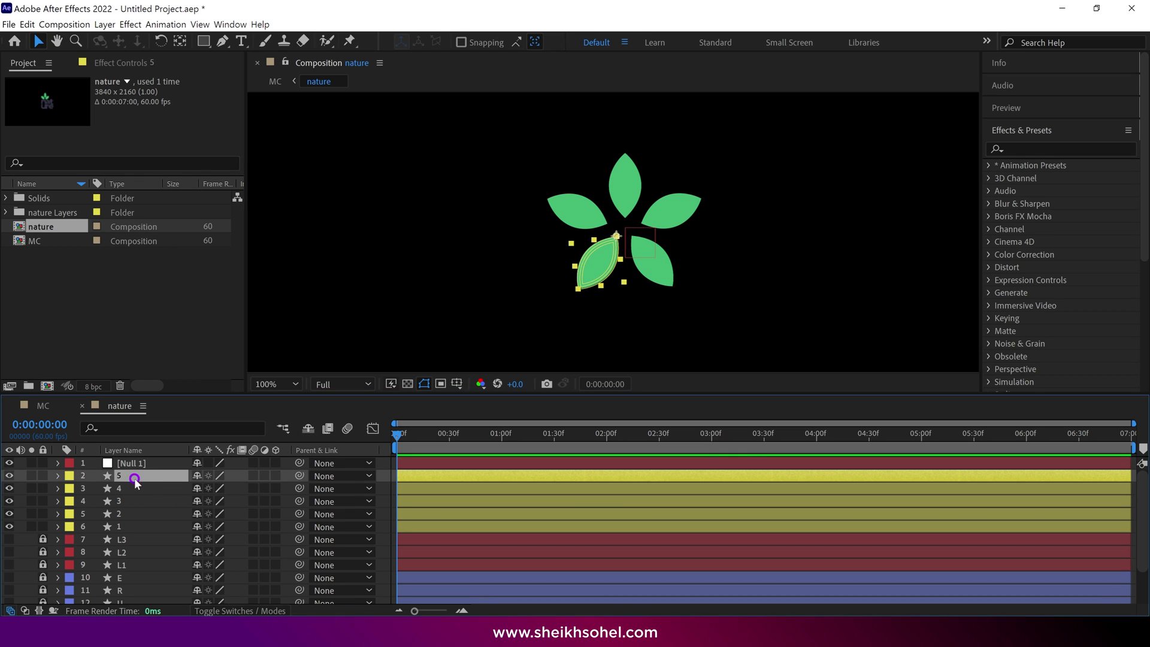
{"action": "left_click", "coordinate": [135, 527], "text": "shift"}
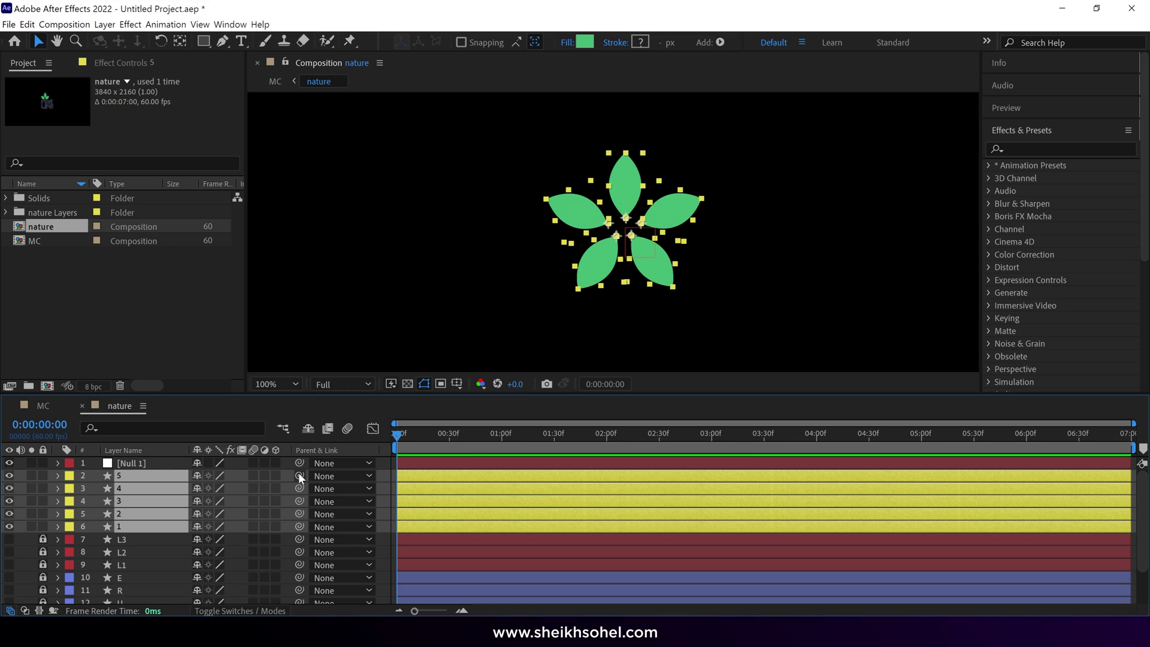
{"action": "left_click", "coordinate": [145, 465]}
{"action": "key", "text": "Return"}
{"action": "key", "text": "Caps_Lock"}
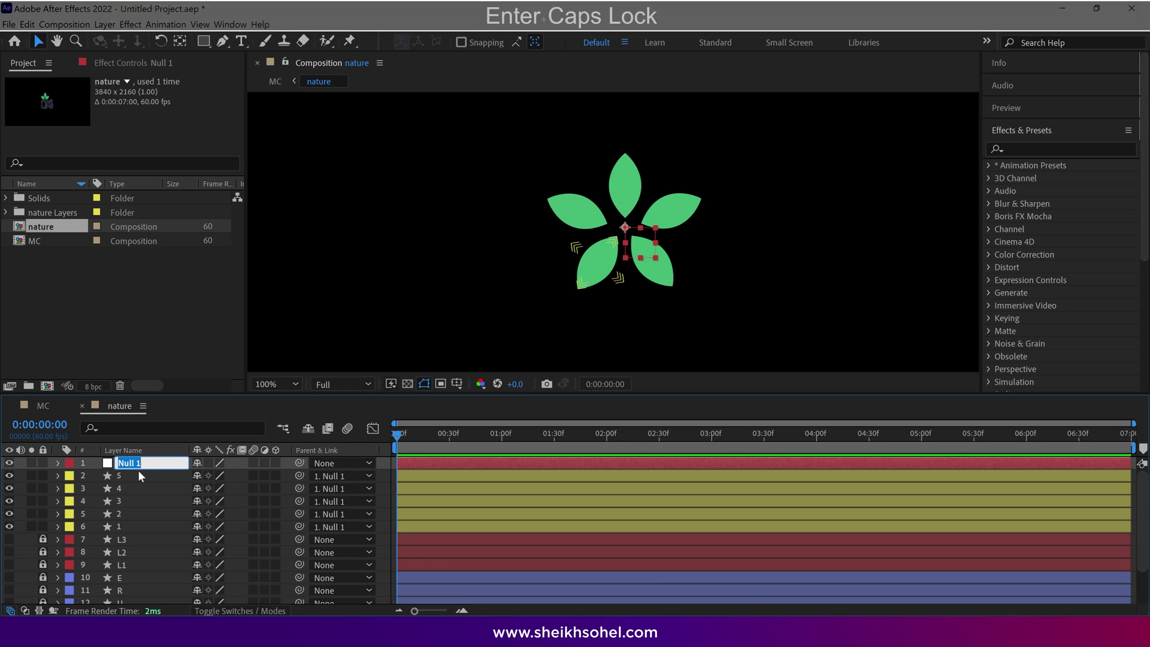
{"action": "type", "text": "FLOWER CONTROLLER"}
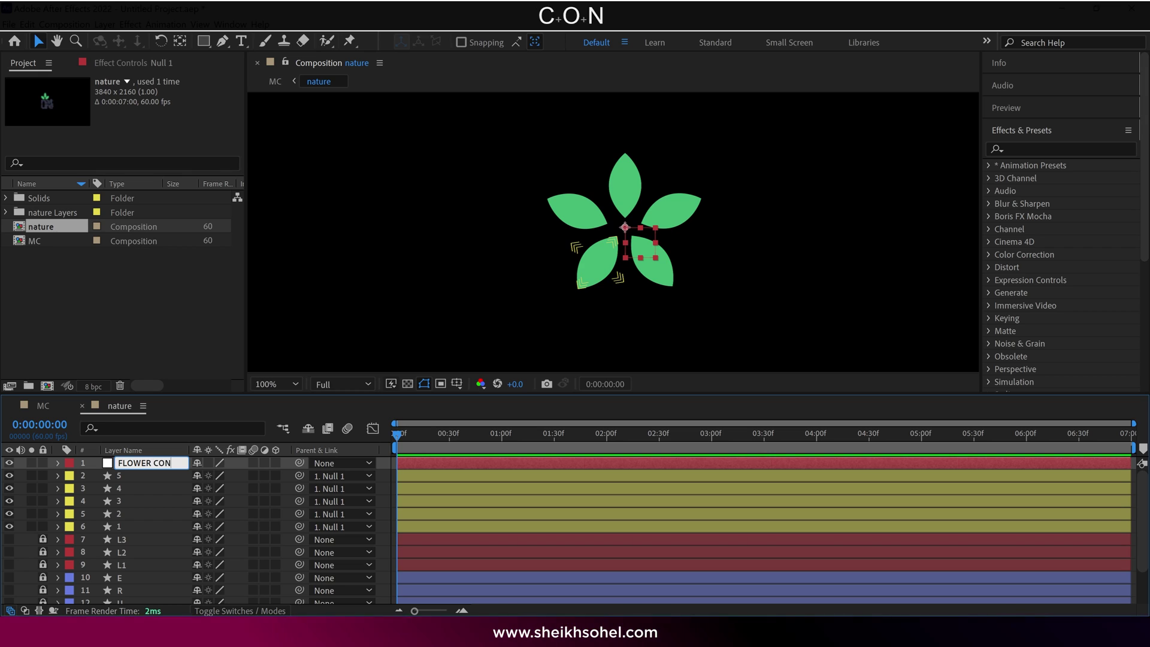
{"action": "key", "text": "Return"}
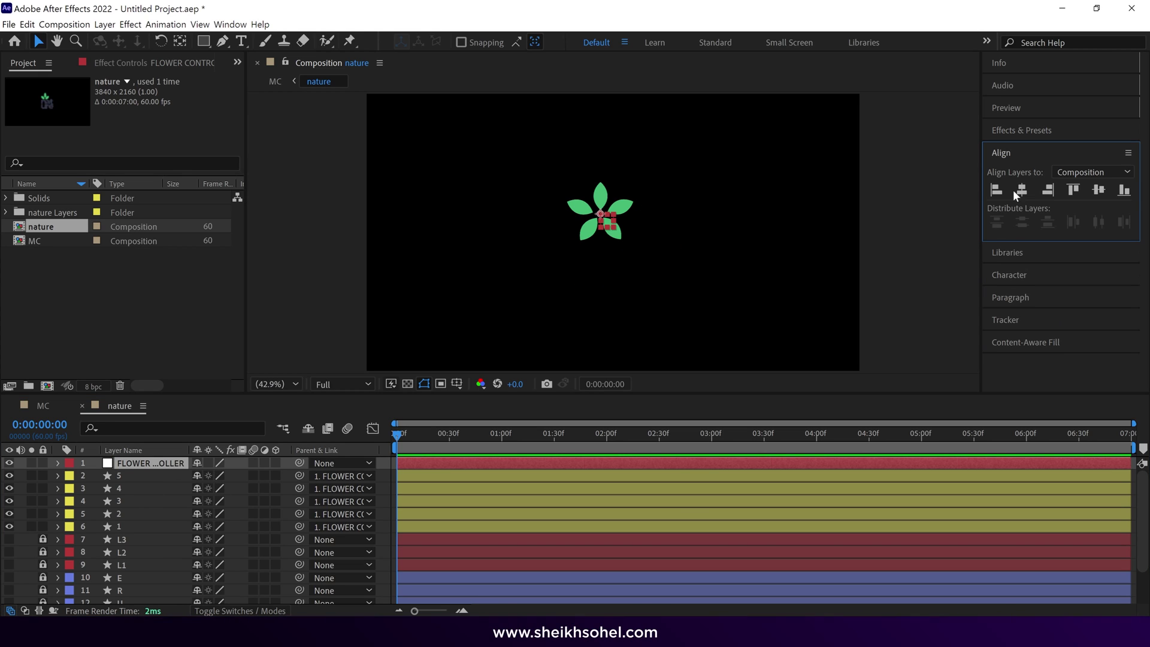
Centre the FLOWER CONTROLLER null in the composition and fine-tune its position against the safe-area guides' centre mark.
{"action": "key", "text": "Caps_Lock"}
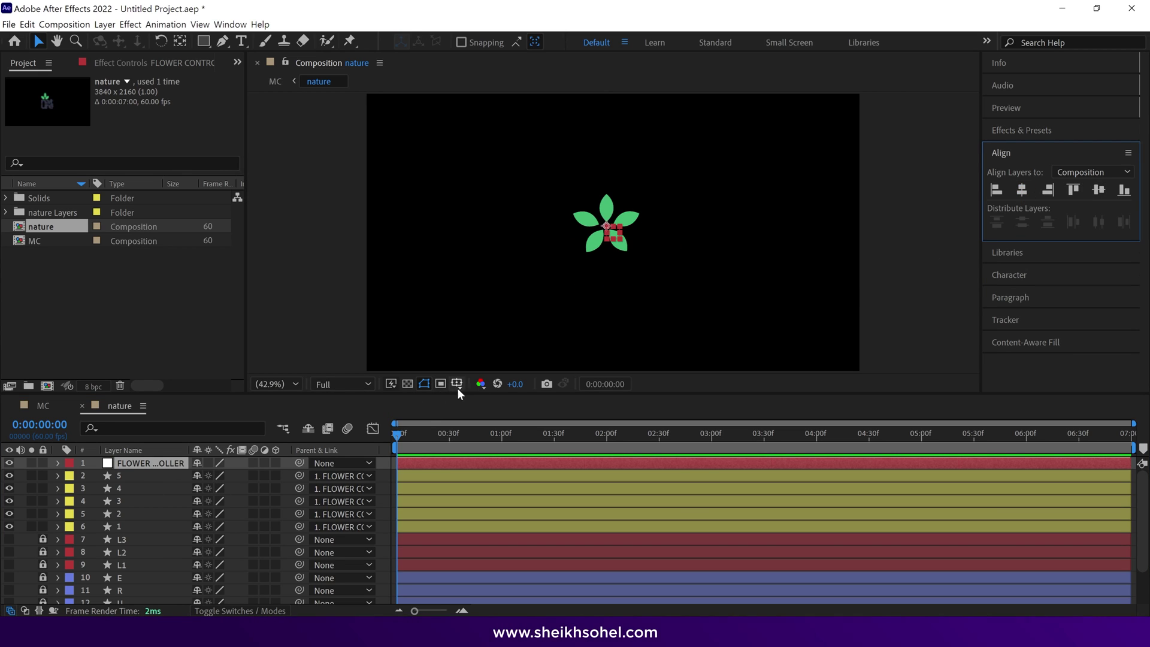
{"action": "scroll", "coordinate": [686, 249], "scroll_direction": "up", "scroll_amount": 5}
{"action": "left_click_drag", "start_coordinate": [588, 213], "coordinate": [616, 239]}
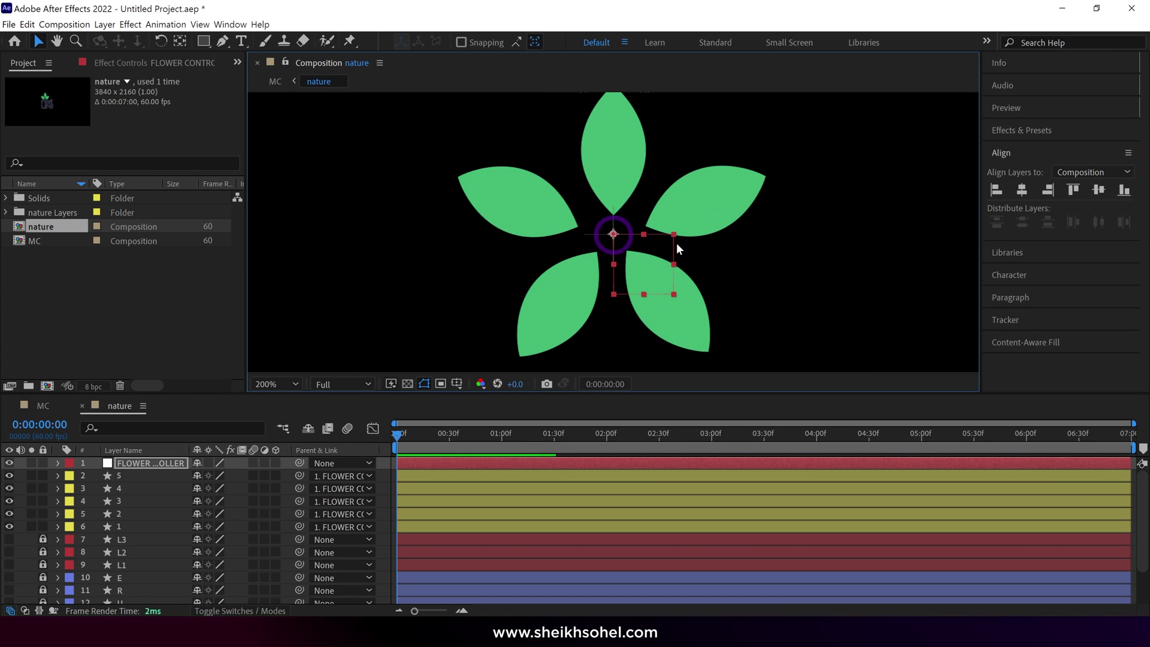
{"action": "scroll", "coordinate": [695, 319], "scroll_direction": "down", "scroll_amount": 4}
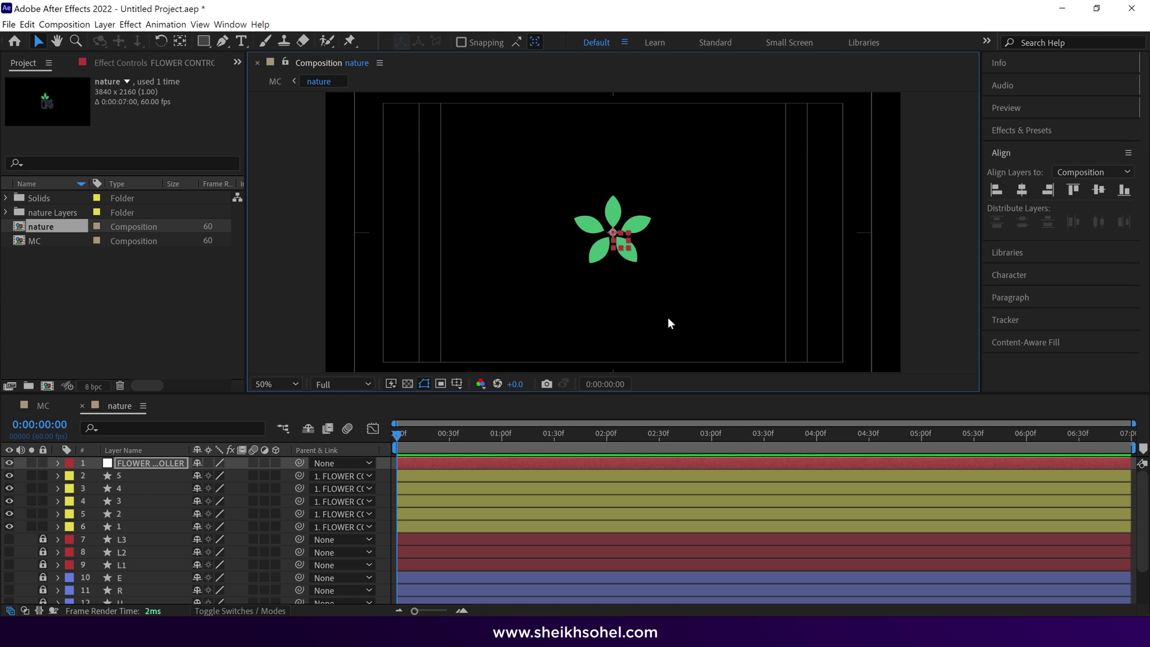
Add Rotation keyframes to the FLOWER CONTROLLER null at 0:00:00:00 and 0:00:02:29.
{"action": "left_click", "coordinate": [168, 465]}
{"action": "key", "text": "r"}
{"action": "left_click", "coordinate": [96, 476]}
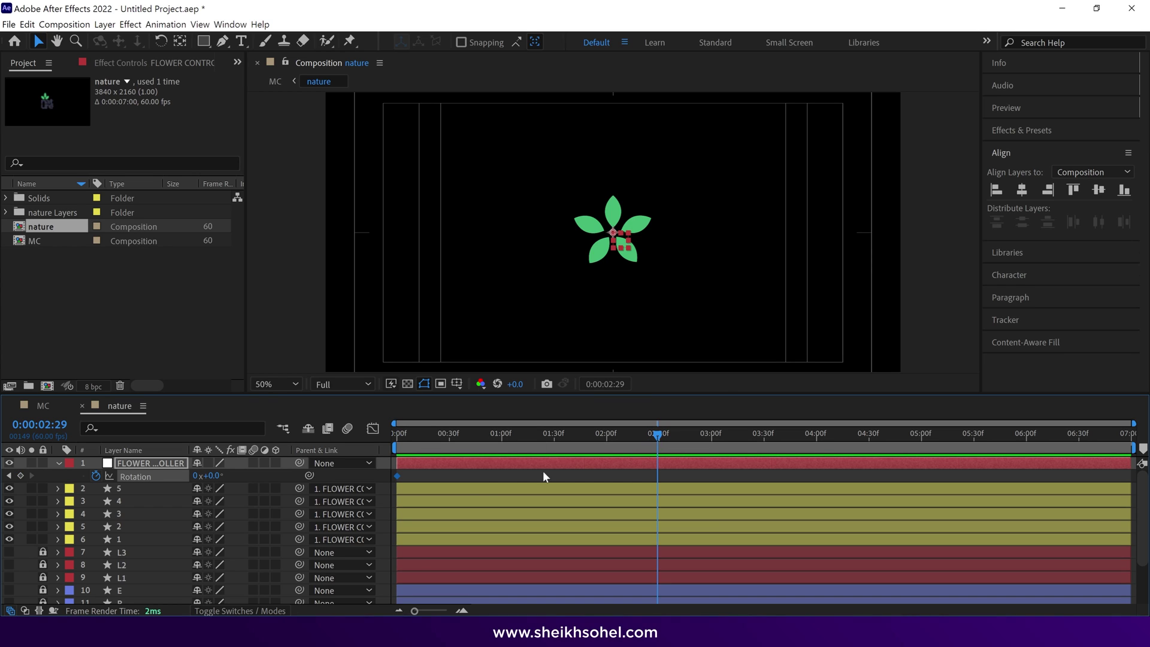
{"action": "left_click", "coordinate": [21, 475]}
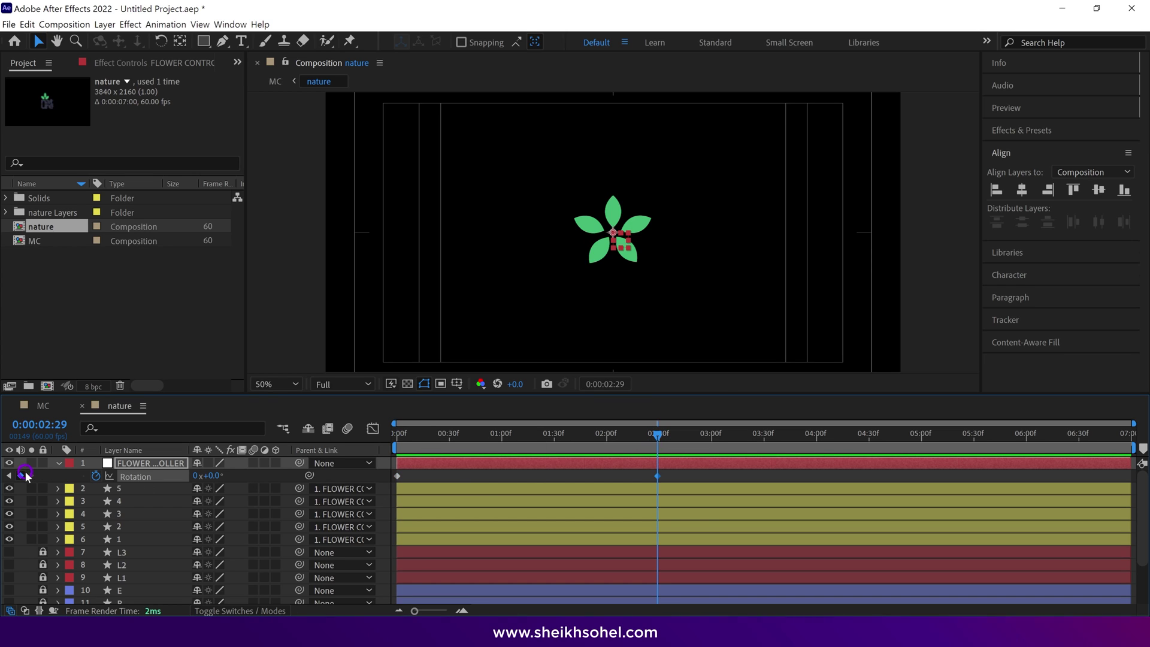
Set the FLOWER CONTROLLER null's Rotation at 0:00:00:00 to 300° and preview the spin.
{"action": "left_click", "coordinate": [646, 434]}
{"action": "left_click_drag", "start_coordinate": [606, 433], "coordinate": [396, 433]}
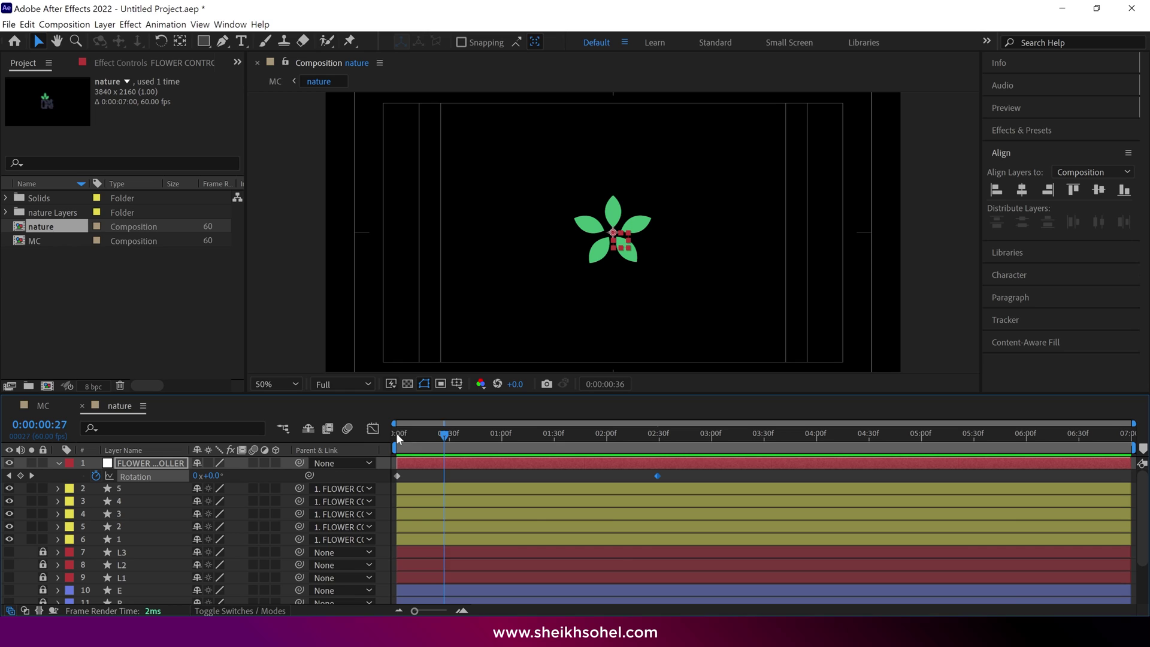
{"action": "left_click", "coordinate": [214, 476]}
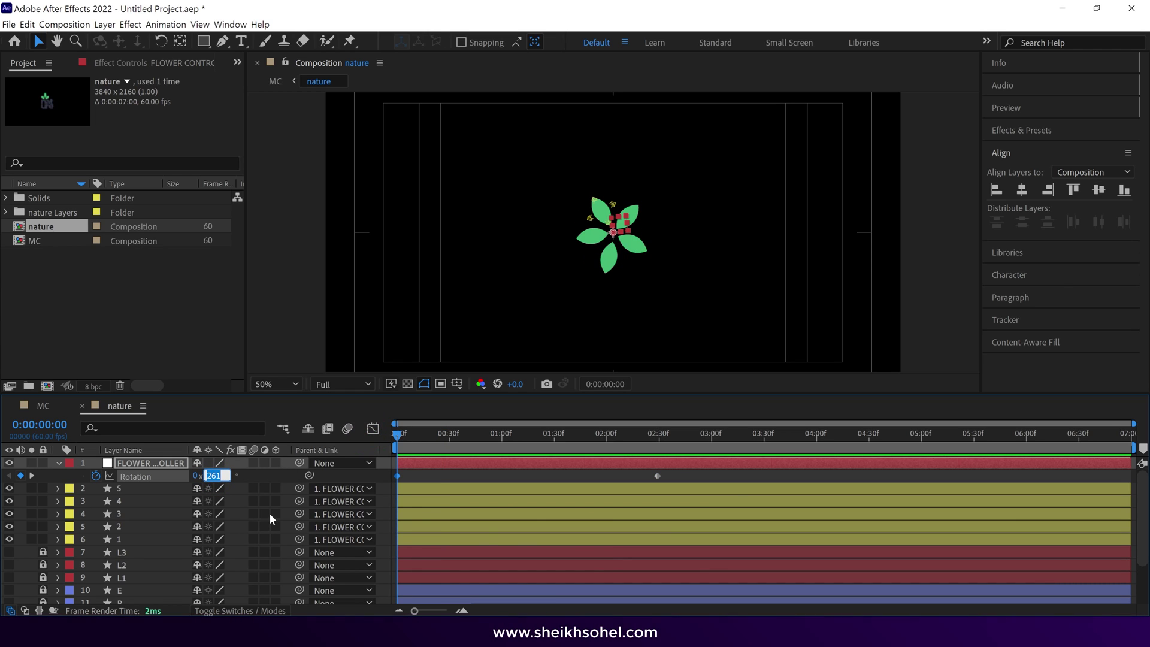
{"action": "type", "text": "300"}
{"action": "key", "text": "Return"}
{"action": "key", "text": "space"}
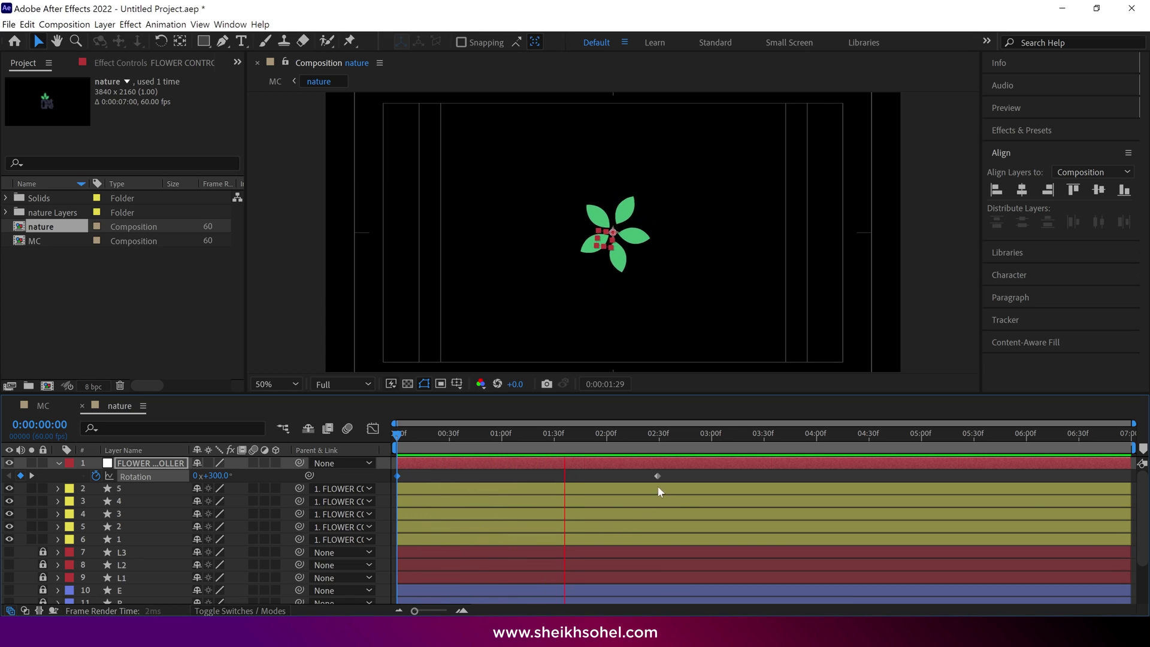
Apply Easy Ease to both Rotation keyframes and reshape their speed graph to peak early, with a long slow-down into the last keyframe.
{"action": "left_click_drag", "start_coordinate": [669, 472], "coordinate": [396, 477]}
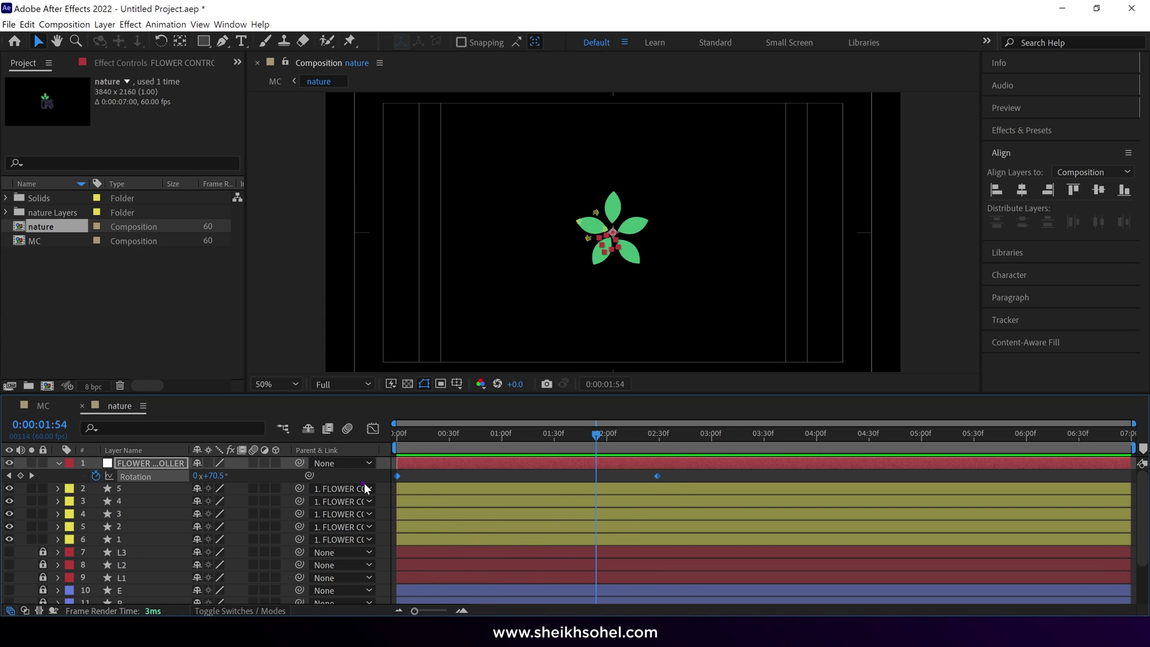
{"action": "right_click", "coordinate": [398, 474]}
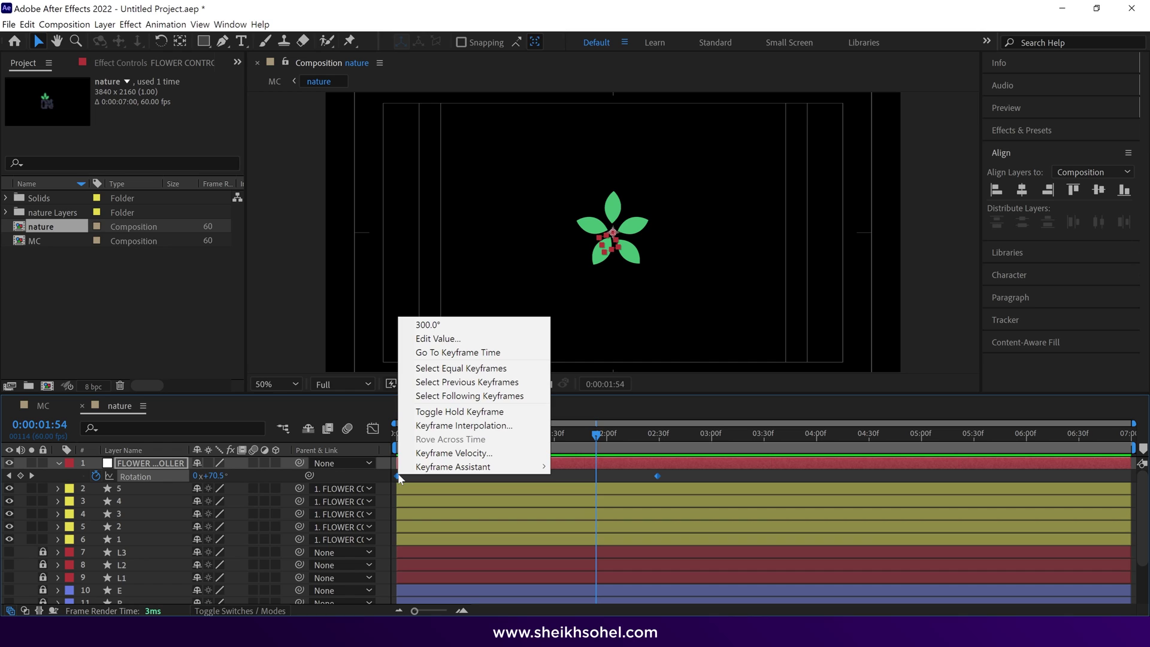
{"action": "mouse_move", "coordinate": [440, 468]}
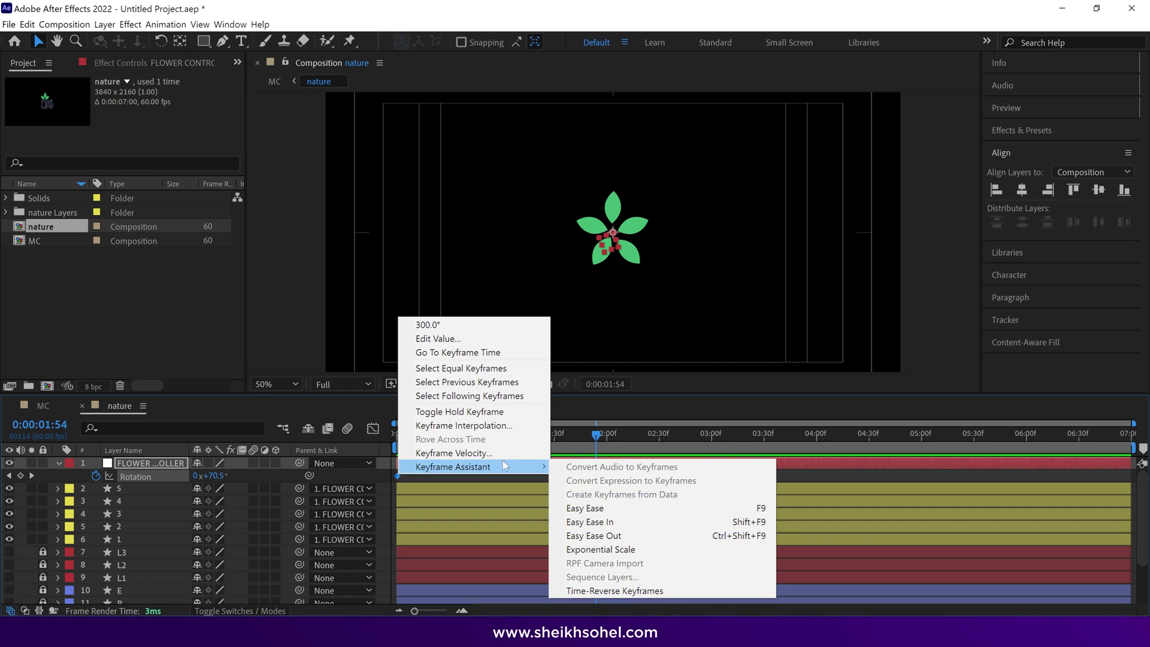
{"action": "left_click", "coordinate": [580, 511]}
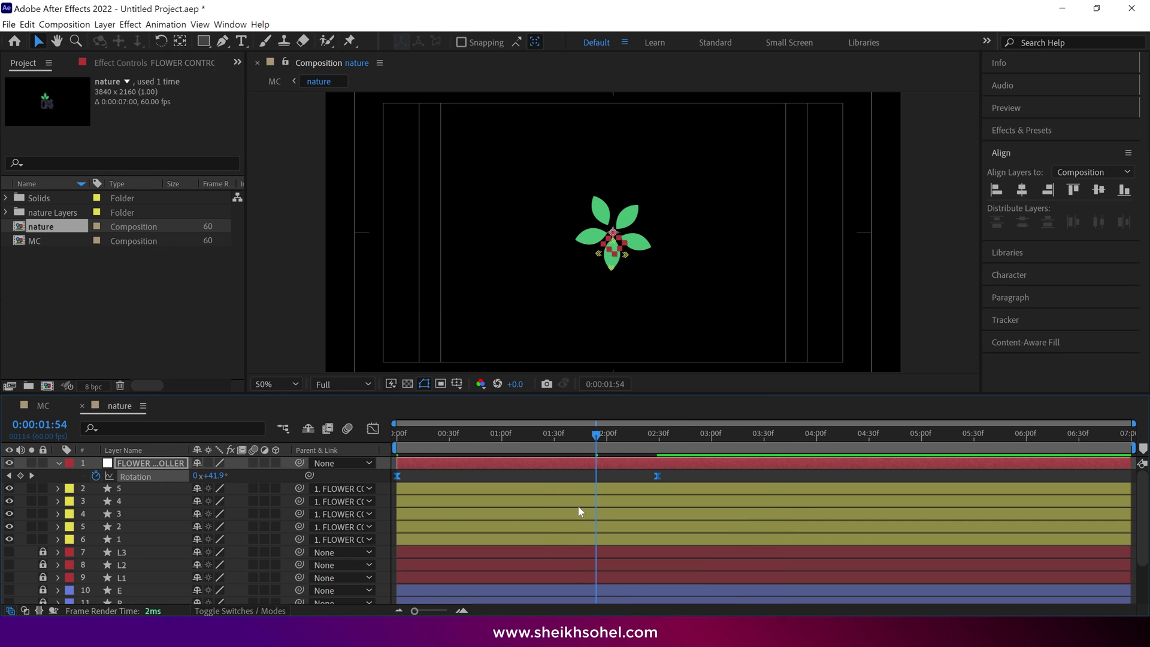
{"action": "left_click", "coordinate": [372, 429]}
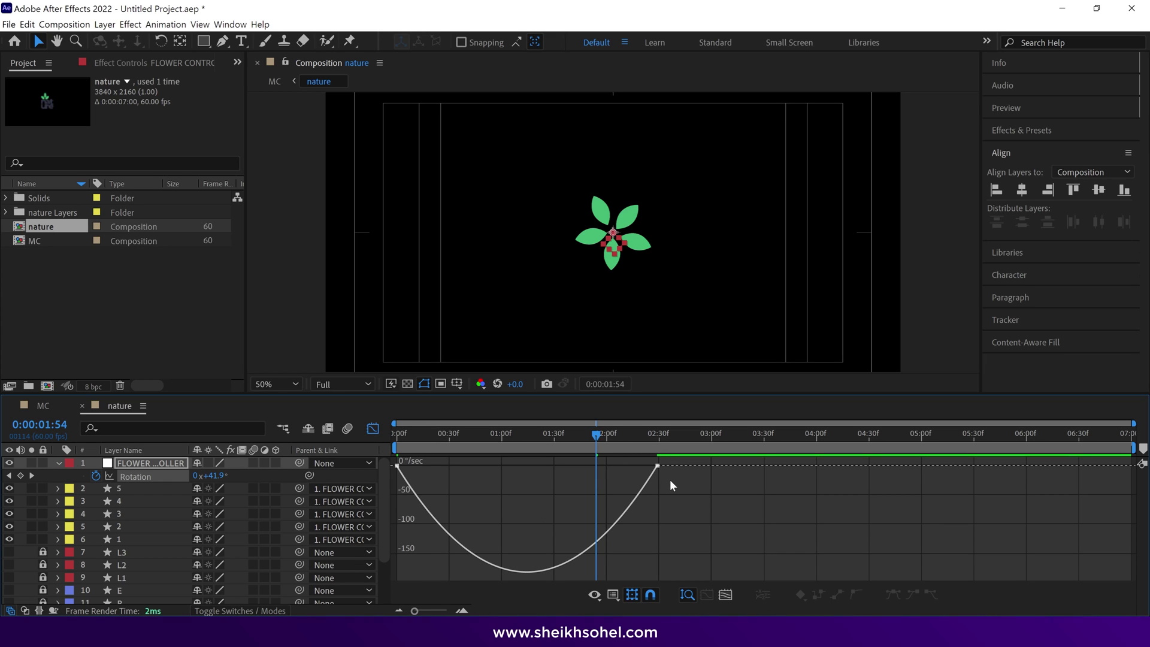
{"action": "left_click_drag", "start_coordinate": [655, 459], "coordinate": [554, 466]}
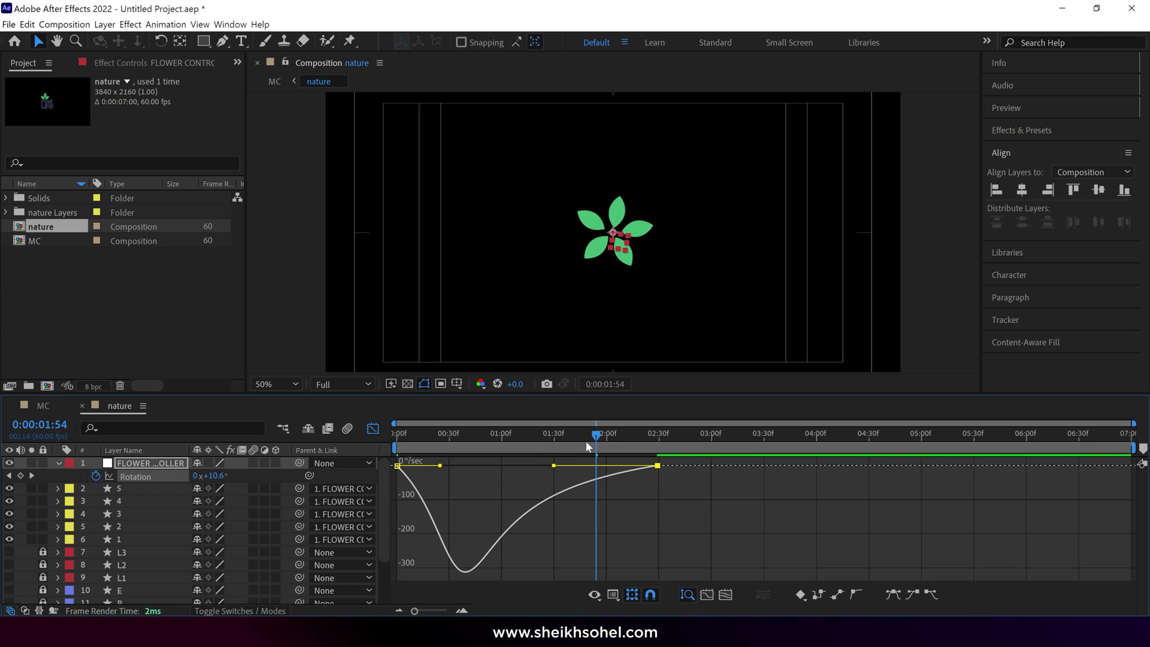
End the work area at 0:00:02:37, just past the last Rotation keyframe, and preview the eased flower rotation.
{"action": "left_click", "coordinate": [671, 431]}
{"action": "key", "text": "n"}
{"action": "key", "text": "space"}
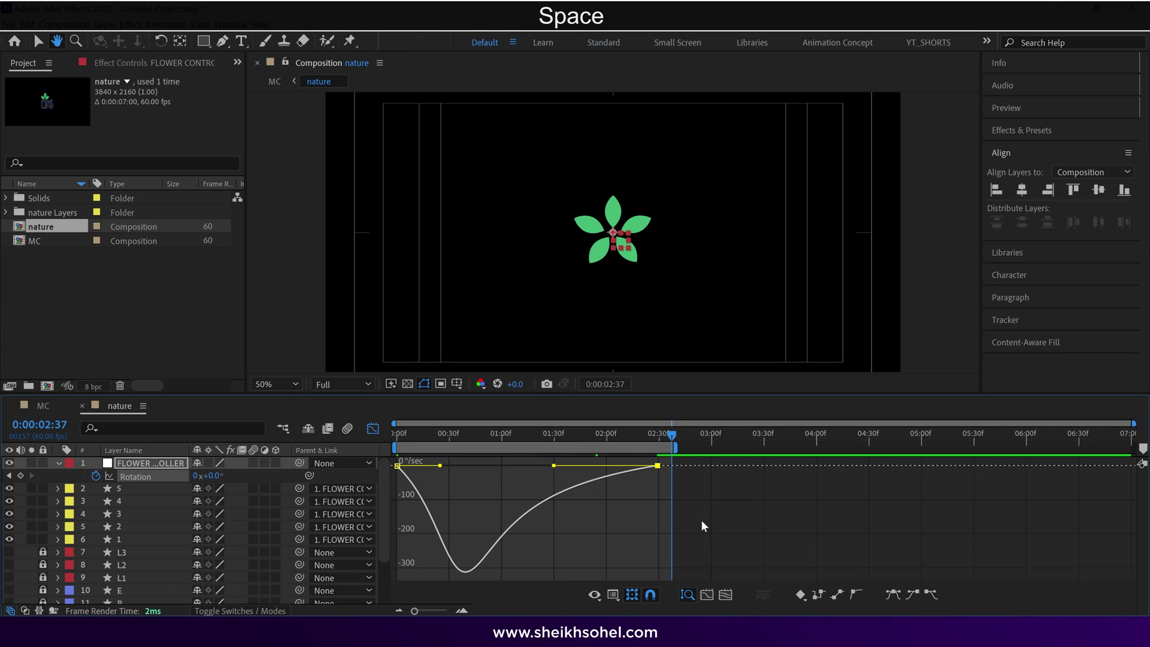
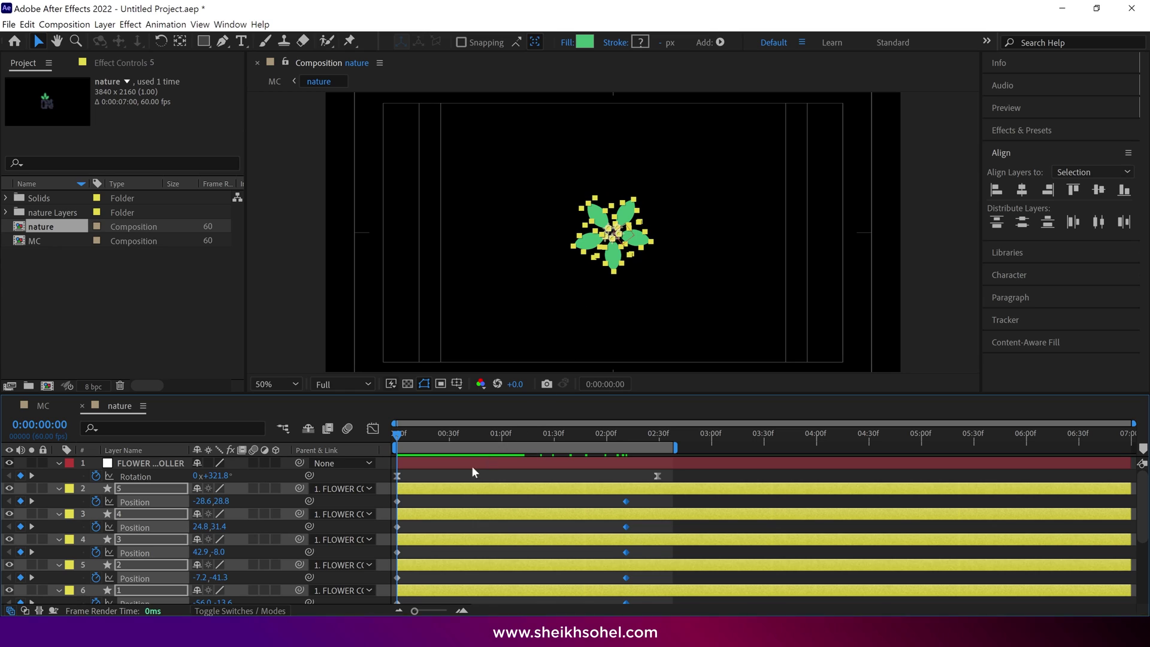
At 0:00:00:00, move leaf layer 5 outward from the flower's centre to about -197.6, 259.8 and layer 4 to about 234.4, 308.3.
{"action": "left_click", "coordinate": [451, 491]}
{"action": "key", "text": "period"}
{"action": "key", "text": "comma"}
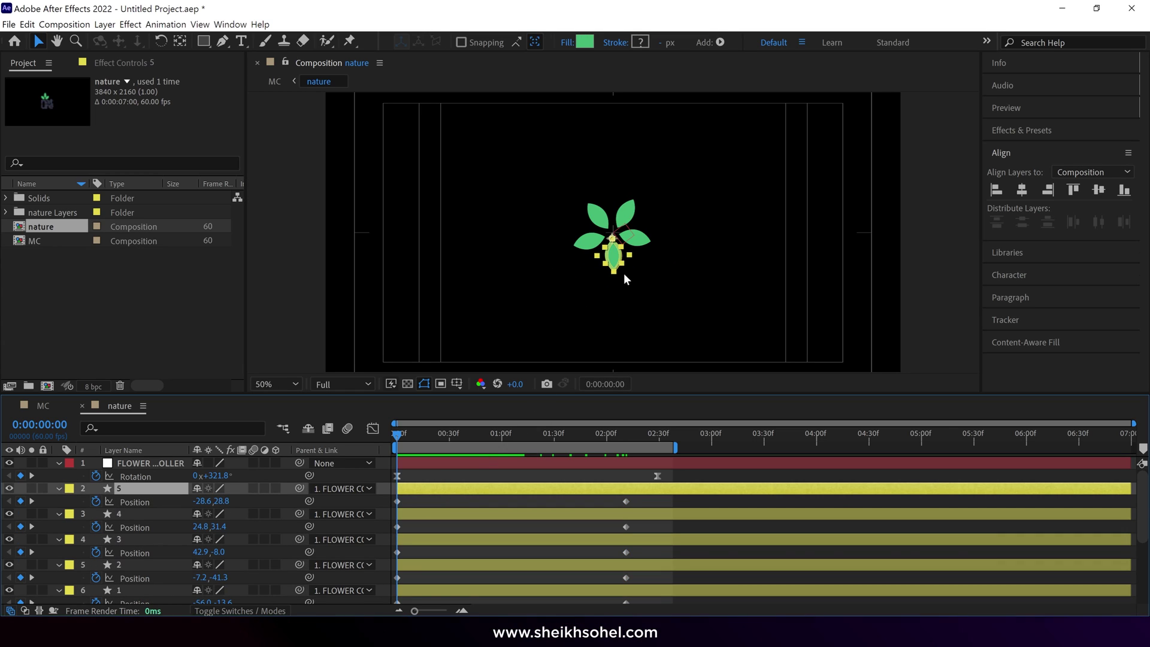
{"action": "left_click_drag", "start_coordinate": [614, 267], "coordinate": [615, 306]}
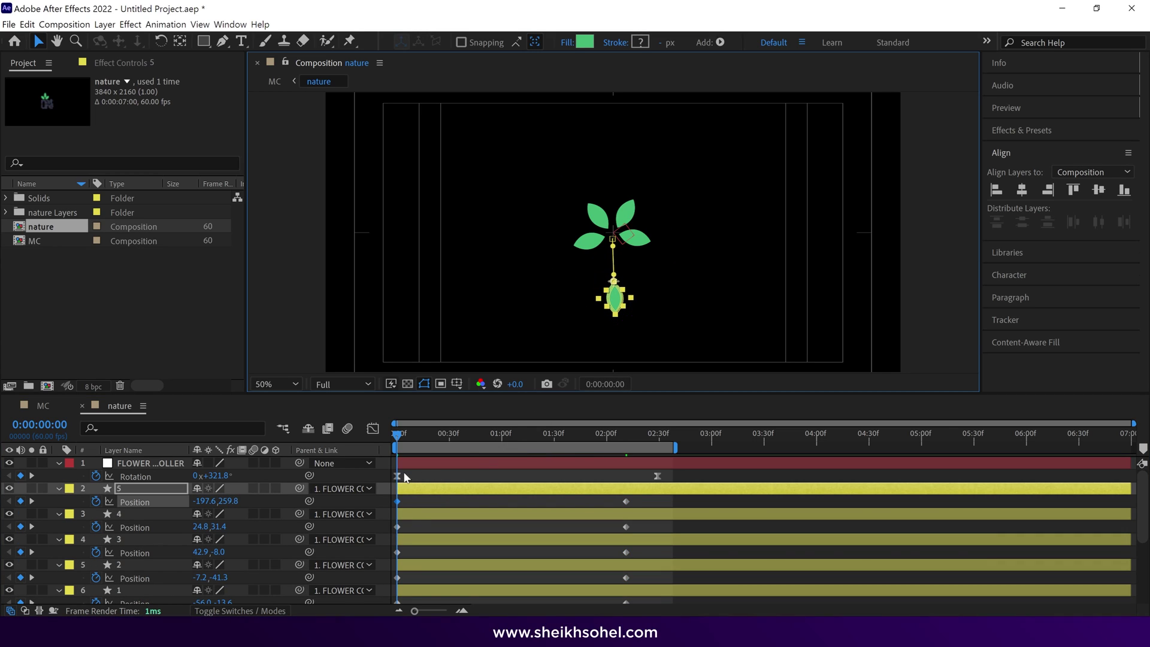
{"action": "left_click", "coordinate": [408, 517]}
{"action": "left_click_drag", "start_coordinate": [646, 248], "coordinate": [690, 257]}
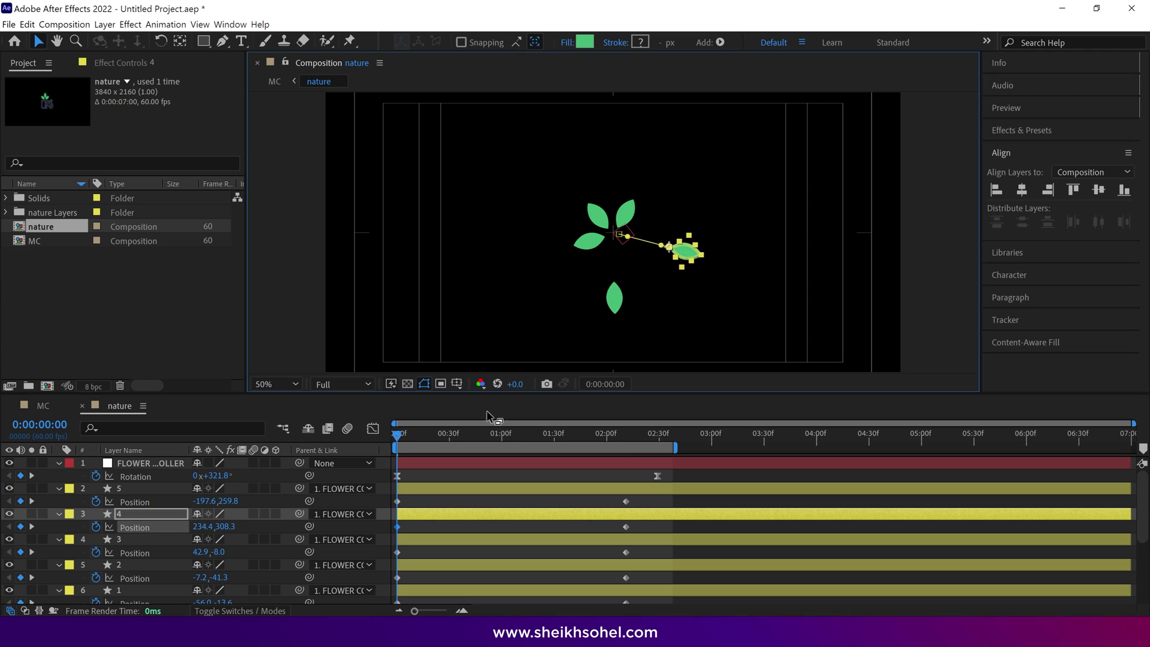
Move leaf layers 3, 2 and 1 outward to about (420.7, -112.9), (-40.3, -426.2) and (-402.7, -138.9) at 0:00:00:00, and preview the motion.
{"action": "left_click_drag", "start_coordinate": [635, 211], "coordinate": [650, 188]}
{"action": "left_click_drag", "start_coordinate": [598, 217], "coordinate": [558, 173]}
{"action": "left_click", "coordinate": [591, 244]}
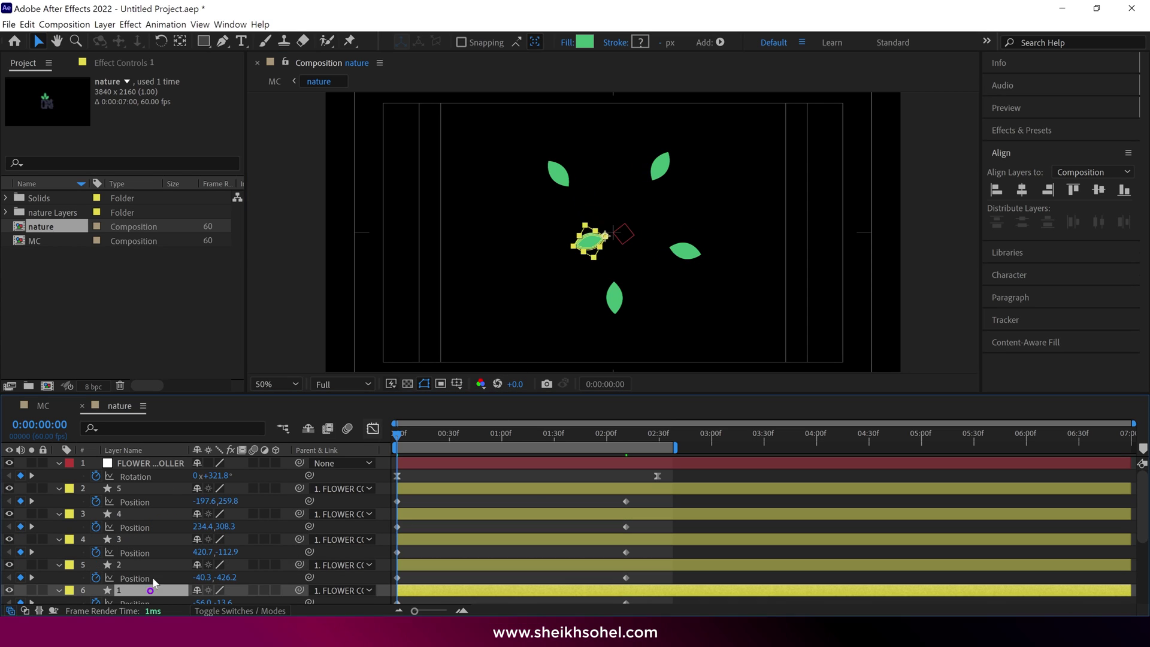
{"action": "left_click_drag", "start_coordinate": [591, 244], "coordinate": [536, 257]}
{"action": "key", "text": "space"}
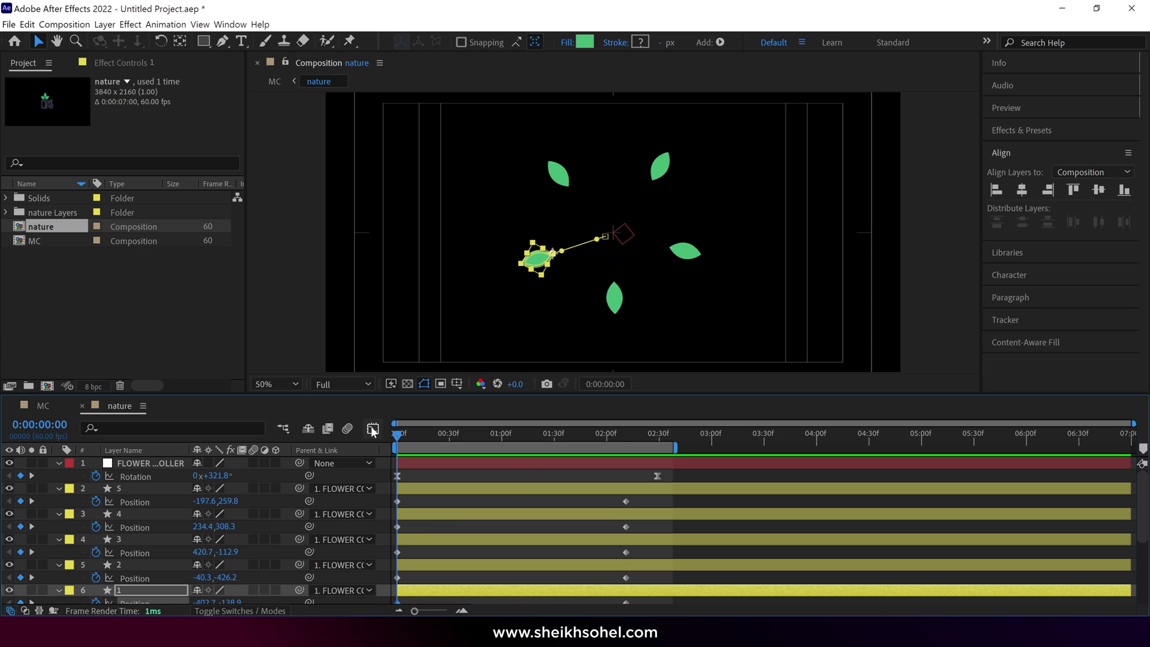
Add Scale keyframes of 100% to all five leaf layers at 0:00:00:00 and 0:00:02:11, in line with their Position keyframes.
{"action": "left_click", "coordinate": [146, 489]}
{"action": "left_click", "coordinate": [124, 589], "text": "shift"}
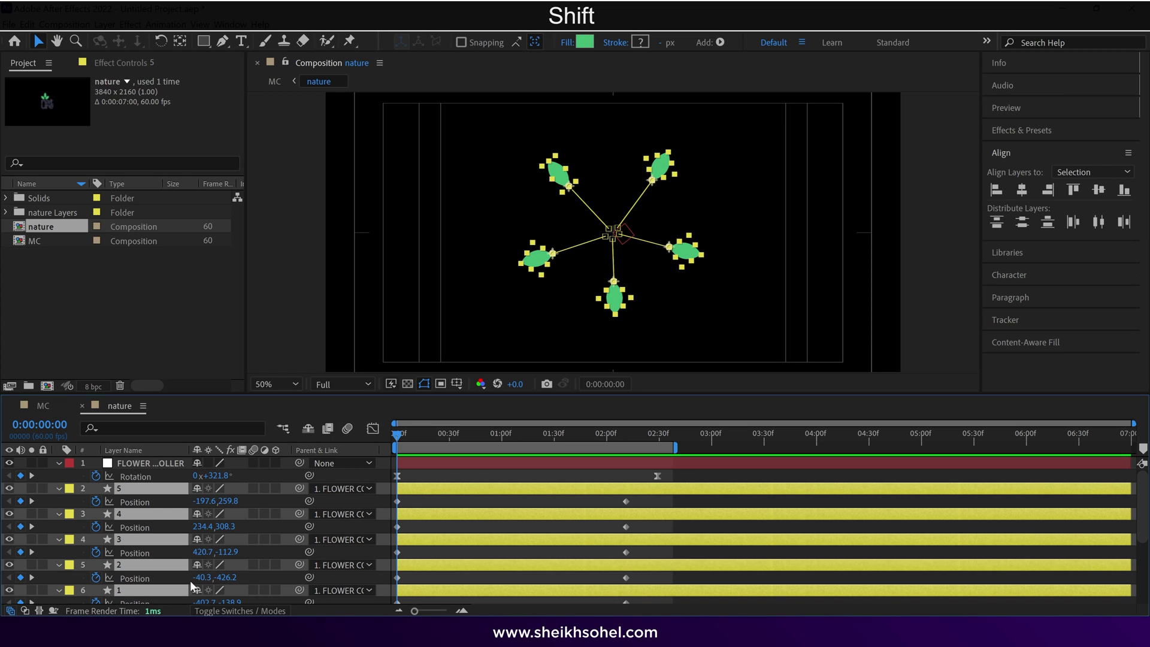
{"action": "key", "text": "s"}
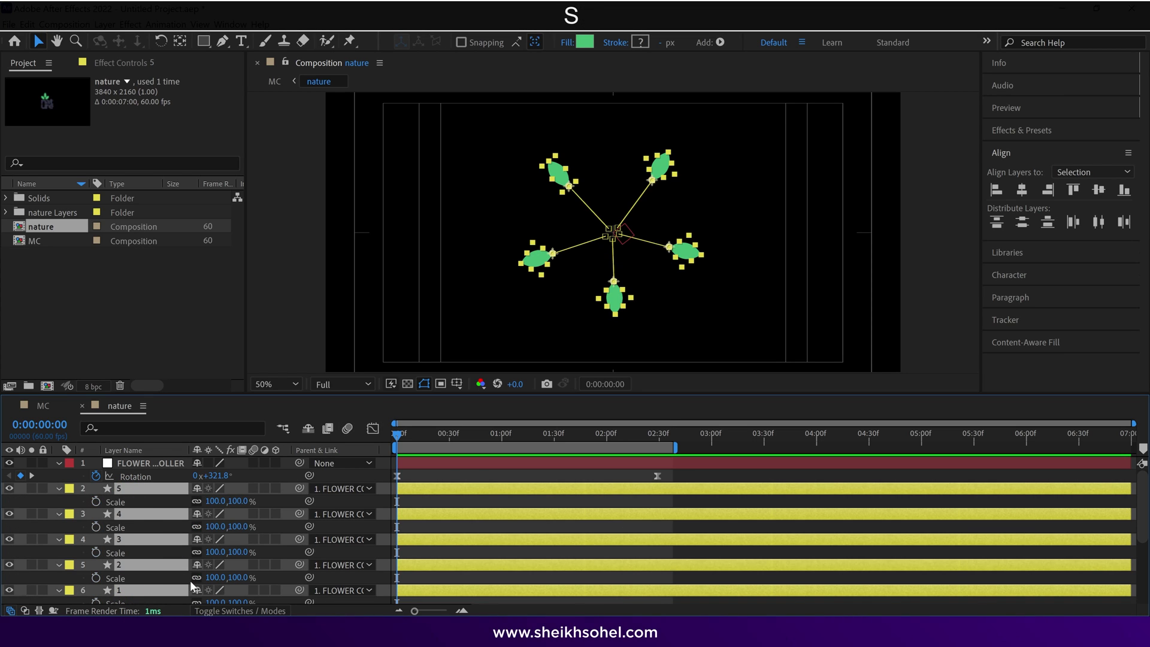
{"action": "left_click", "coordinate": [96, 502]}
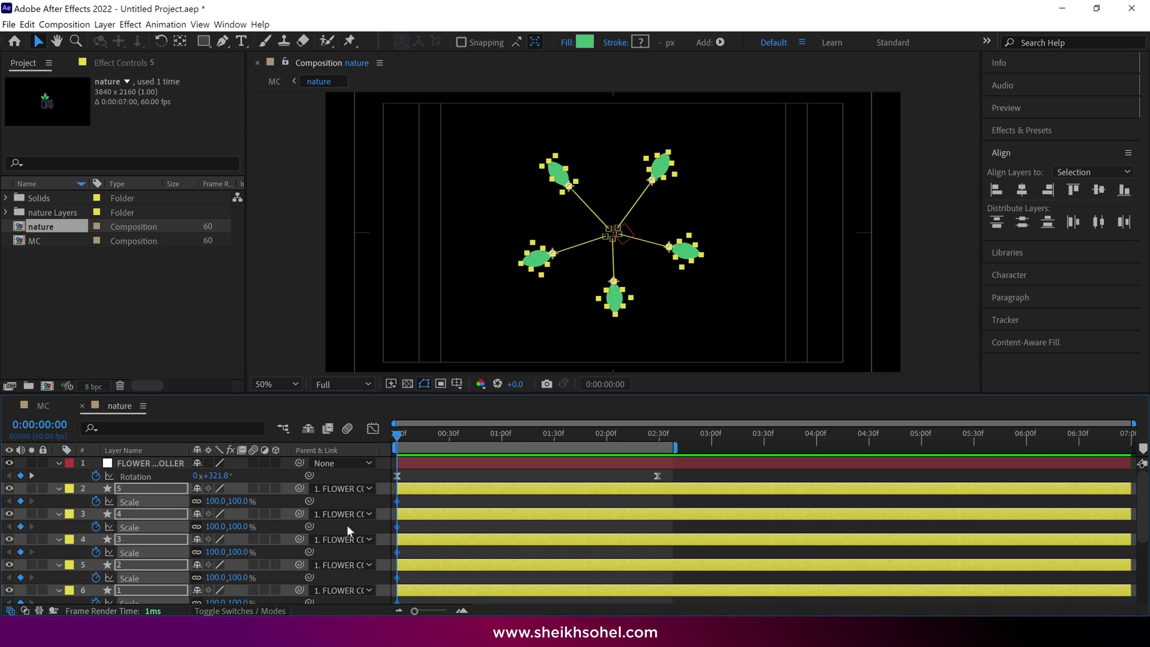
{"action": "key", "text": "u"}
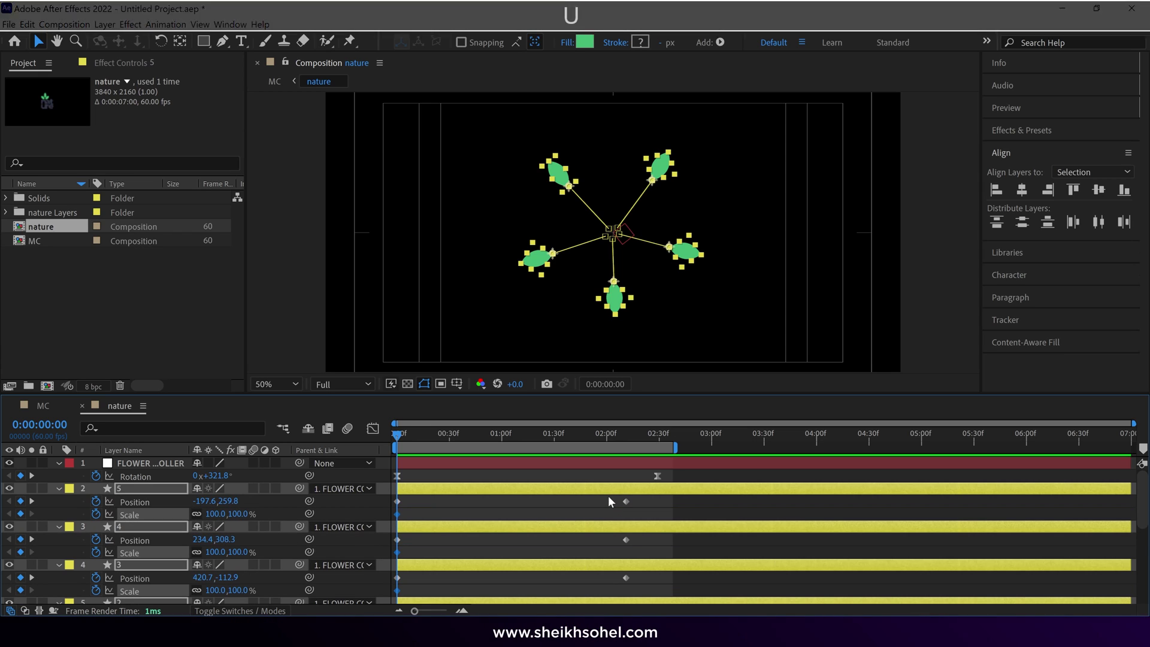
{"action": "left_click", "coordinate": [630, 438], "text": "shift"}
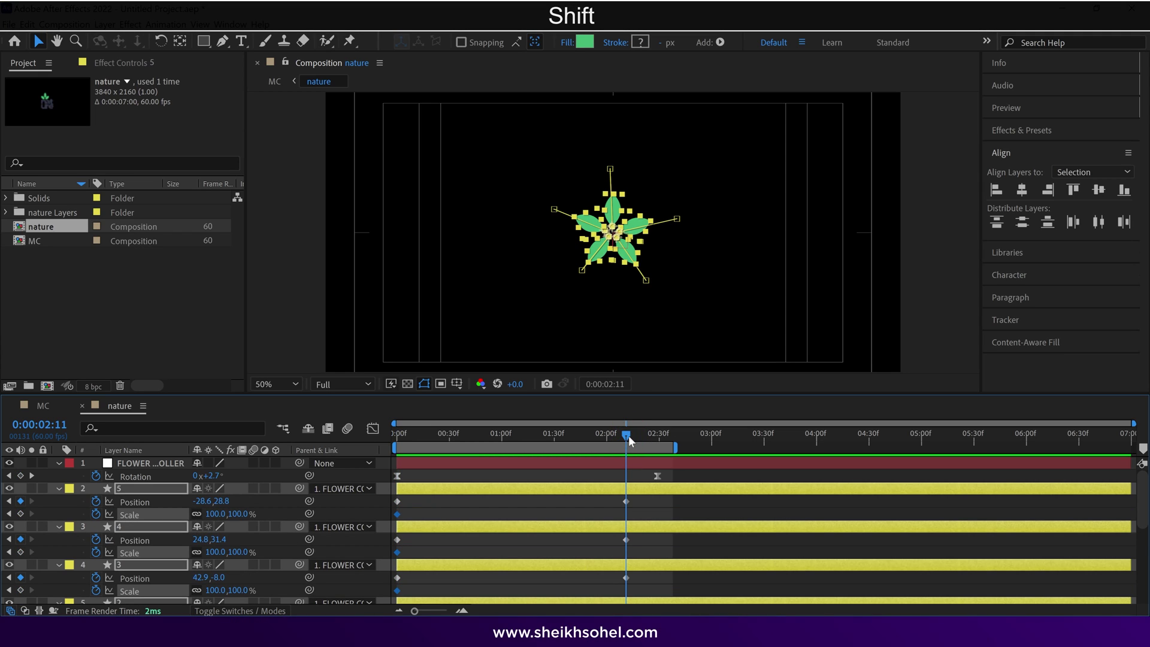
{"action": "left_click", "coordinate": [21, 514]}
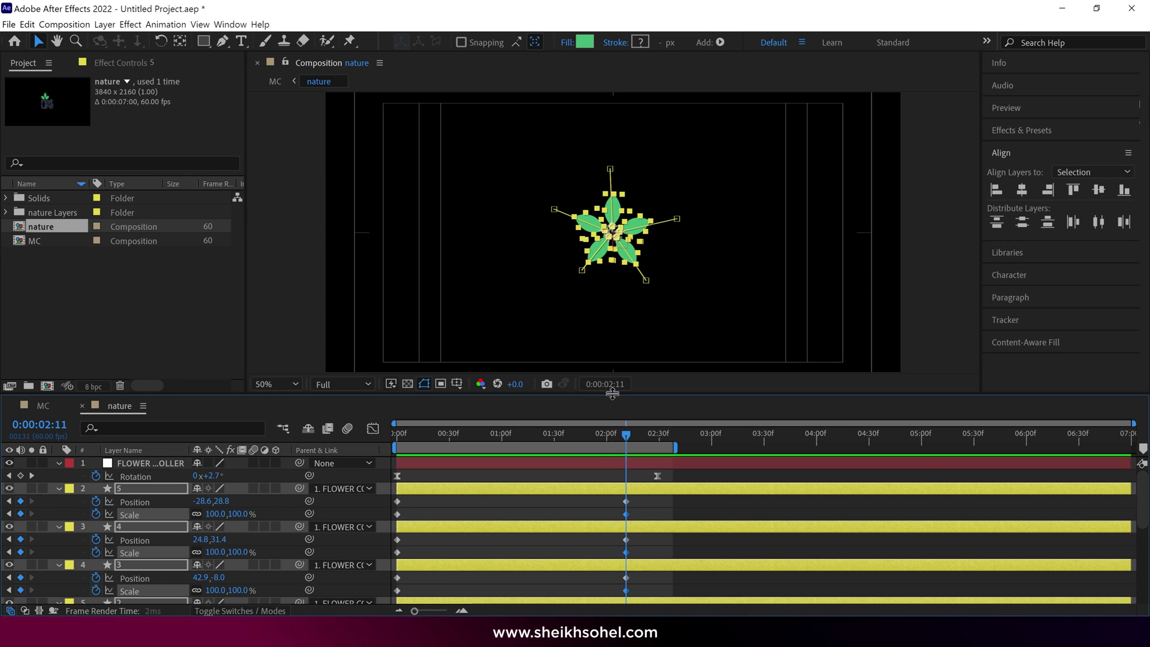
Set the Scale of all five leaf layers to 0% at 0:00:00:00 and preview the leaves growing in.
{"action": "left_click_drag", "start_coordinate": [611, 394], "coordinate": [621, 319]}
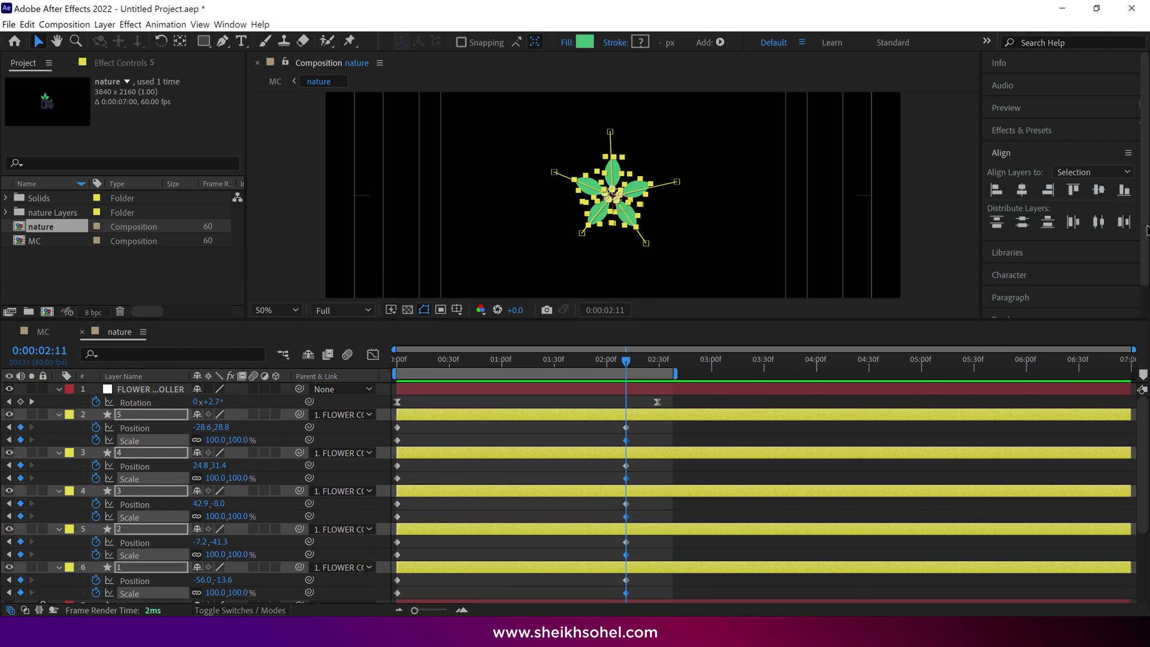
{"action": "left_click_drag", "start_coordinate": [1148, 243], "coordinate": [1149, 244]}
{"action": "left_click_drag", "start_coordinate": [438, 610], "coordinate": [431, 611]}
{"action": "scroll", "coordinate": [837, 423], "scroll_direction": "up", "scroll_amount": 4}
{"action": "scroll", "coordinate": [802, 434], "scroll_direction": "down", "scroll_amount": 1}
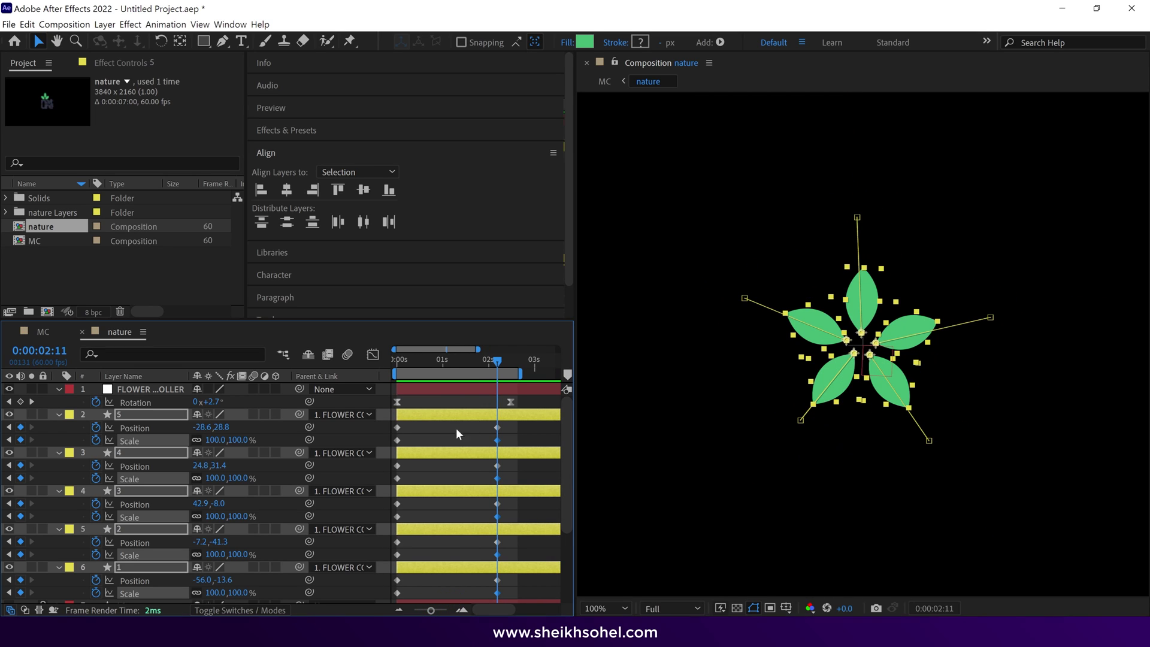
{"action": "left_click_drag", "start_coordinate": [496, 363], "coordinate": [205, 446]}
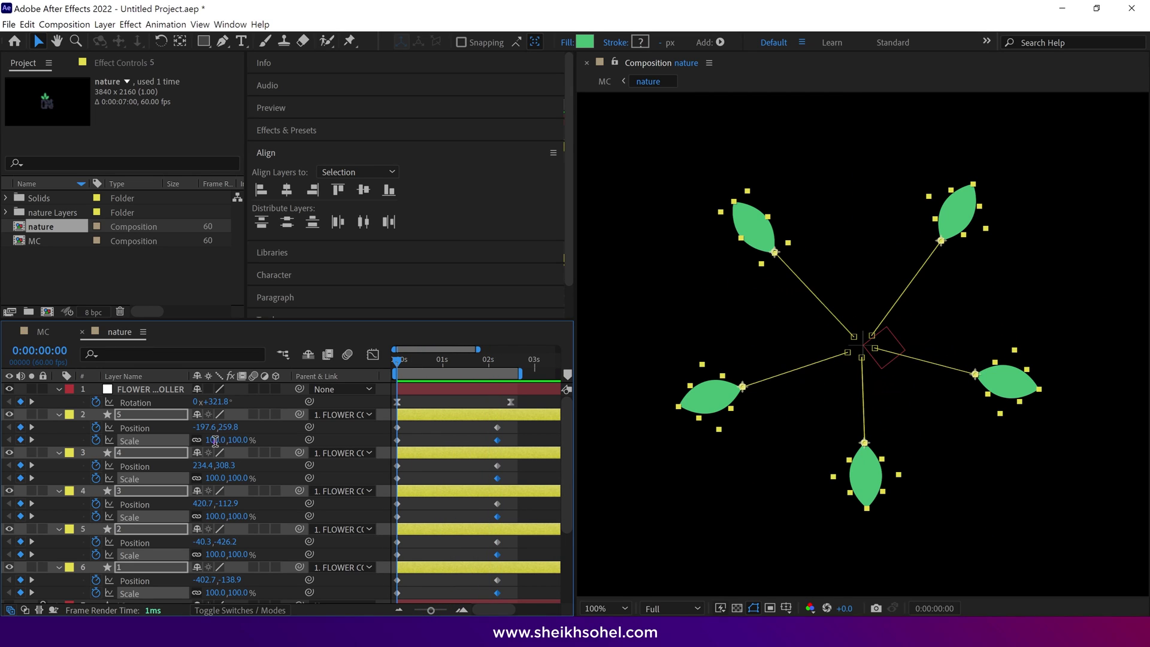
{"action": "type", "text": "0"}
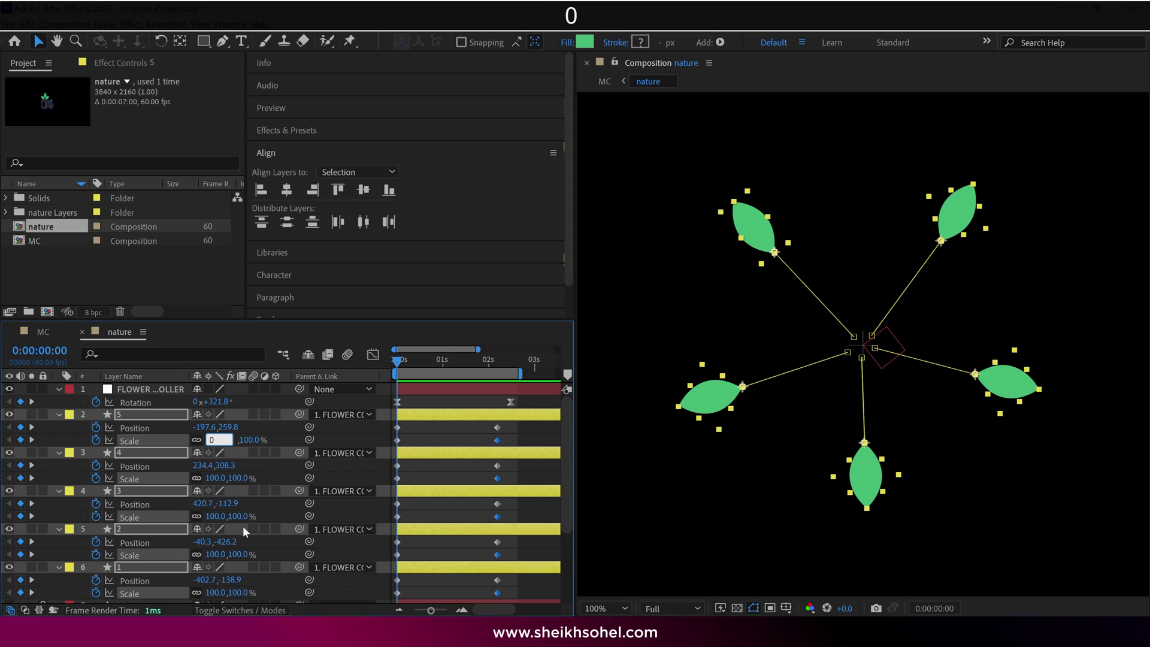
{"action": "key", "text": "Return"}
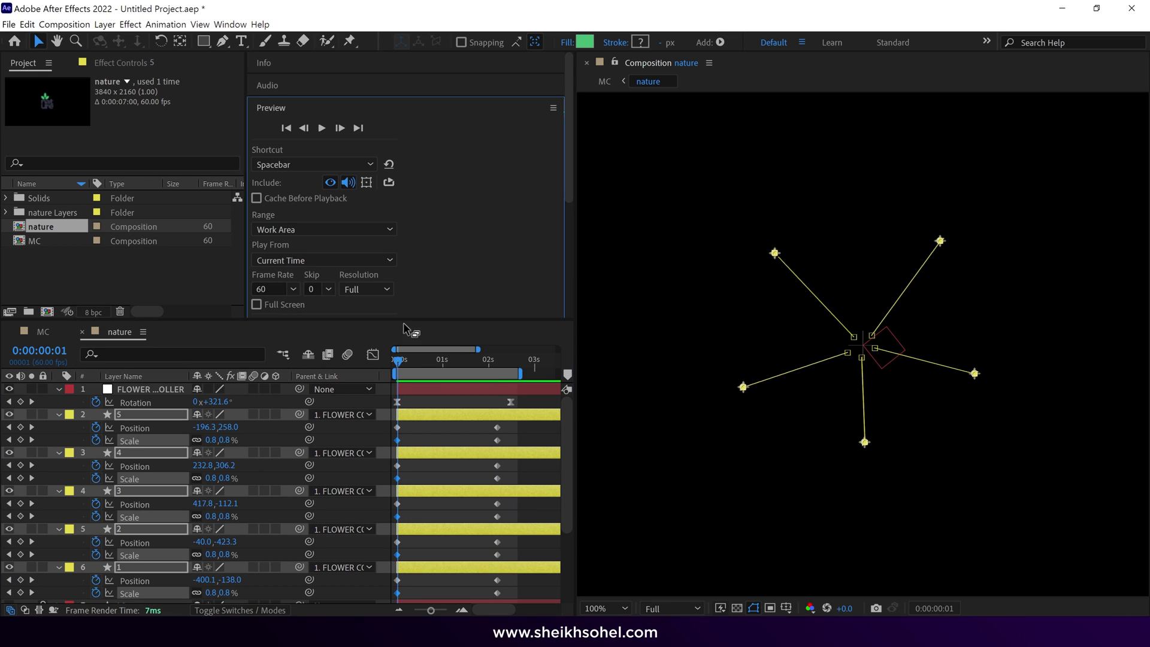
{"action": "key", "text": "space"}
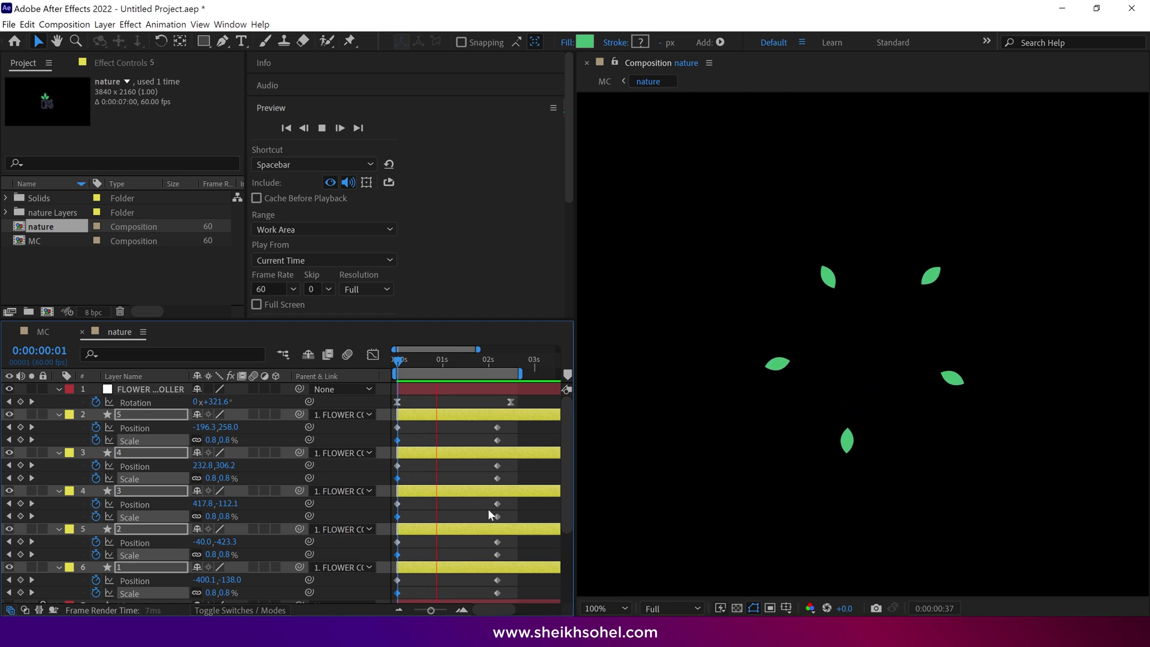
{"action": "key", "text": "space"}
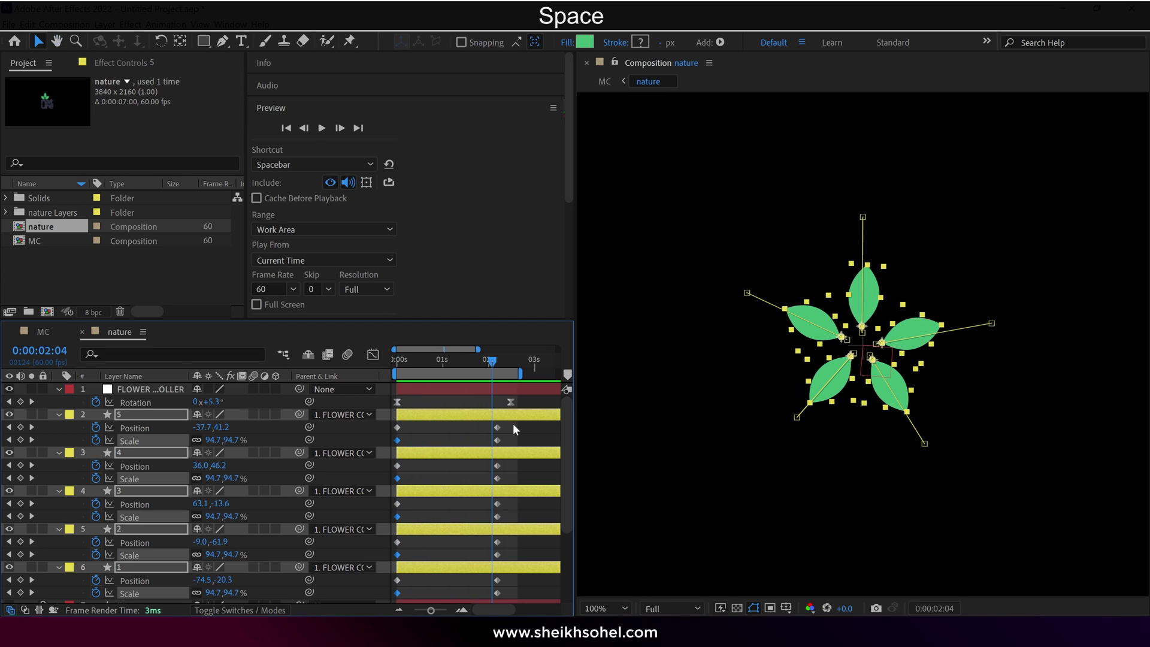
Apply Easy Ease to all Position keyframes of the five leaf layers and preview the animation.
{"action": "key", "text": "p"}
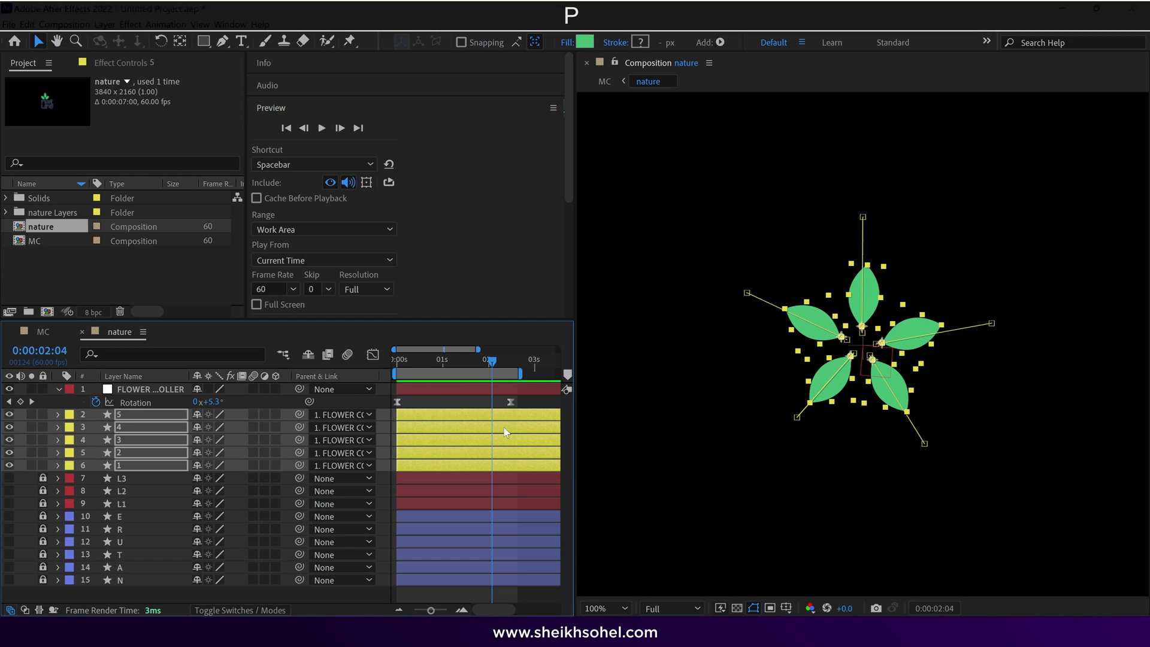
{"action": "left_click_drag", "start_coordinate": [509, 424], "coordinate": [380, 548]}
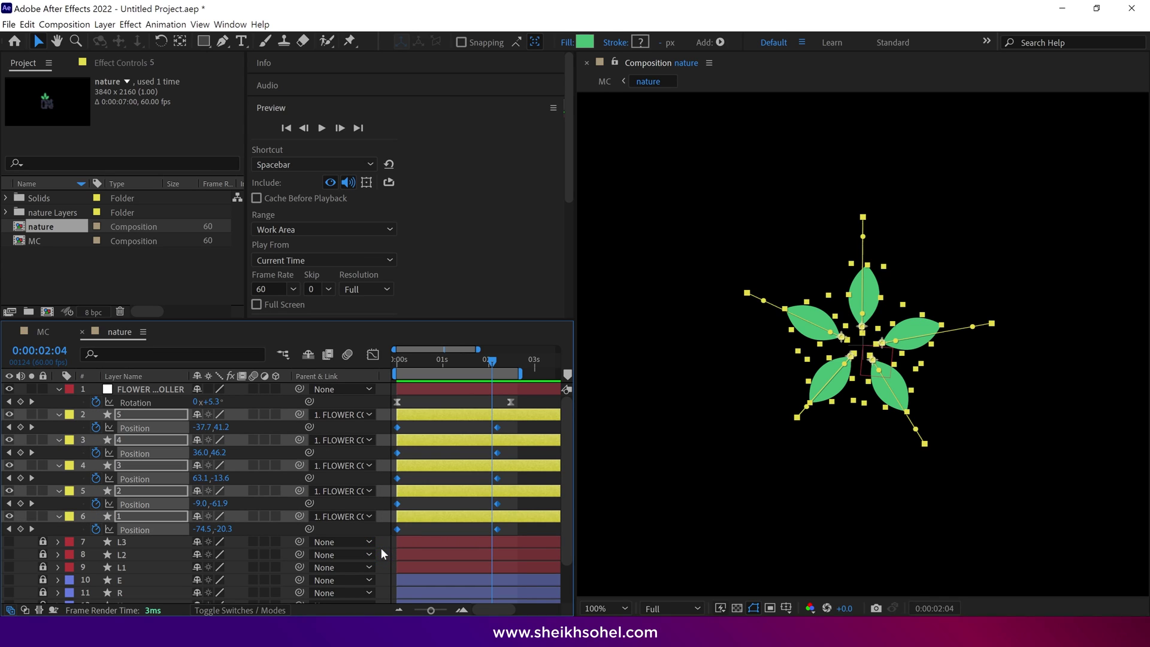
{"action": "right_click", "coordinate": [497, 428]}
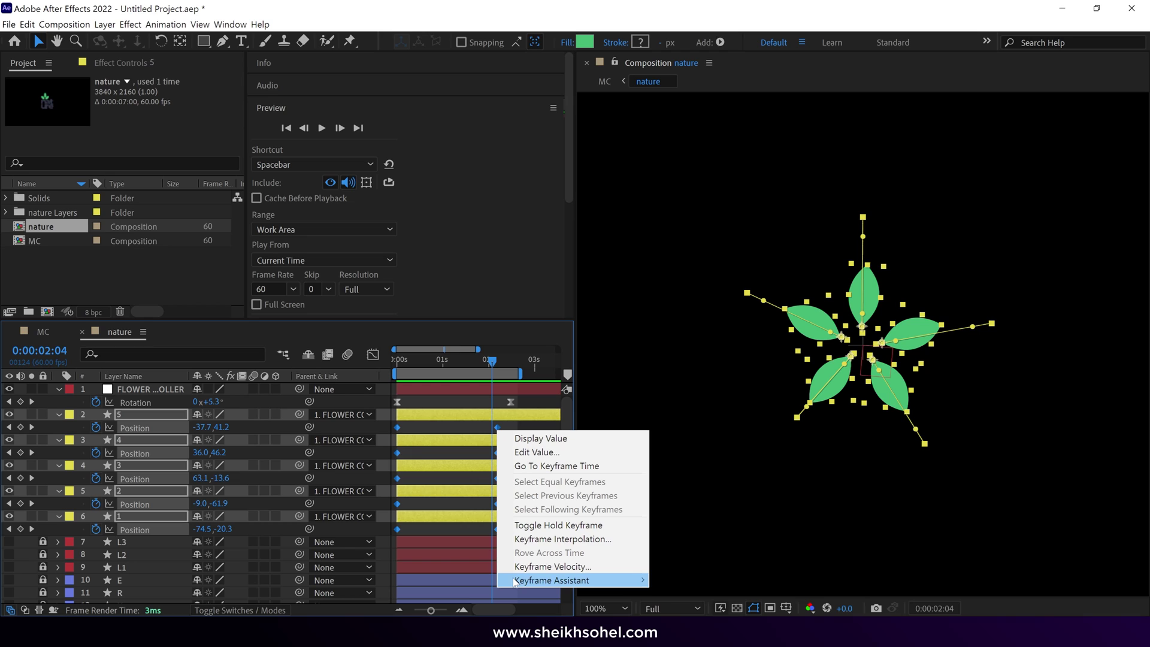
{"action": "mouse_move", "coordinate": [569, 581]}
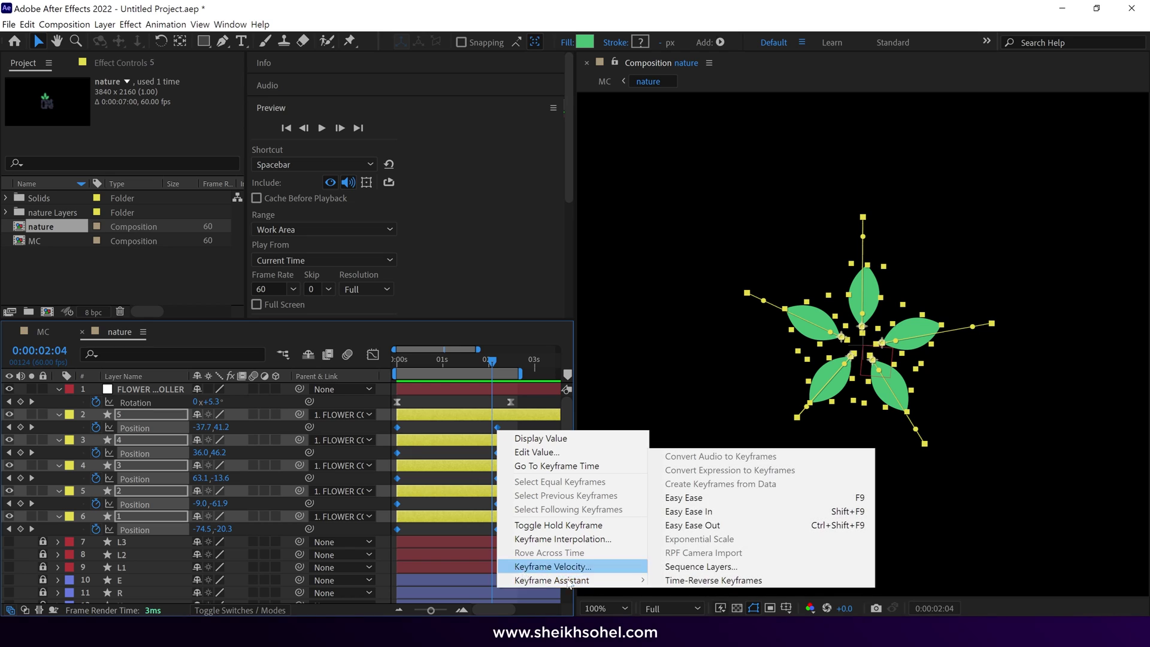
{"action": "left_click", "coordinate": [672, 499]}
{"action": "key", "text": "space"}
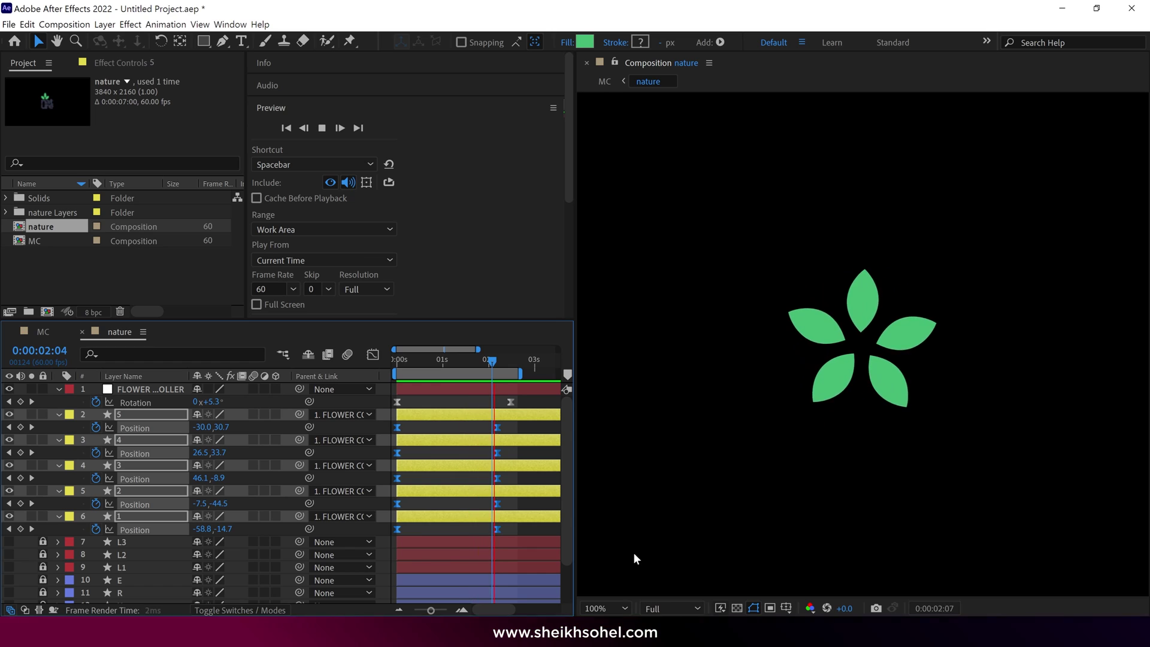
Shift the last Position keyframes of all five leaf layers to just before the FLOWER CONTROLLER null's last Rotation keyframe.
{"action": "left_click_drag", "start_coordinate": [488, 361], "coordinate": [498, 363]}
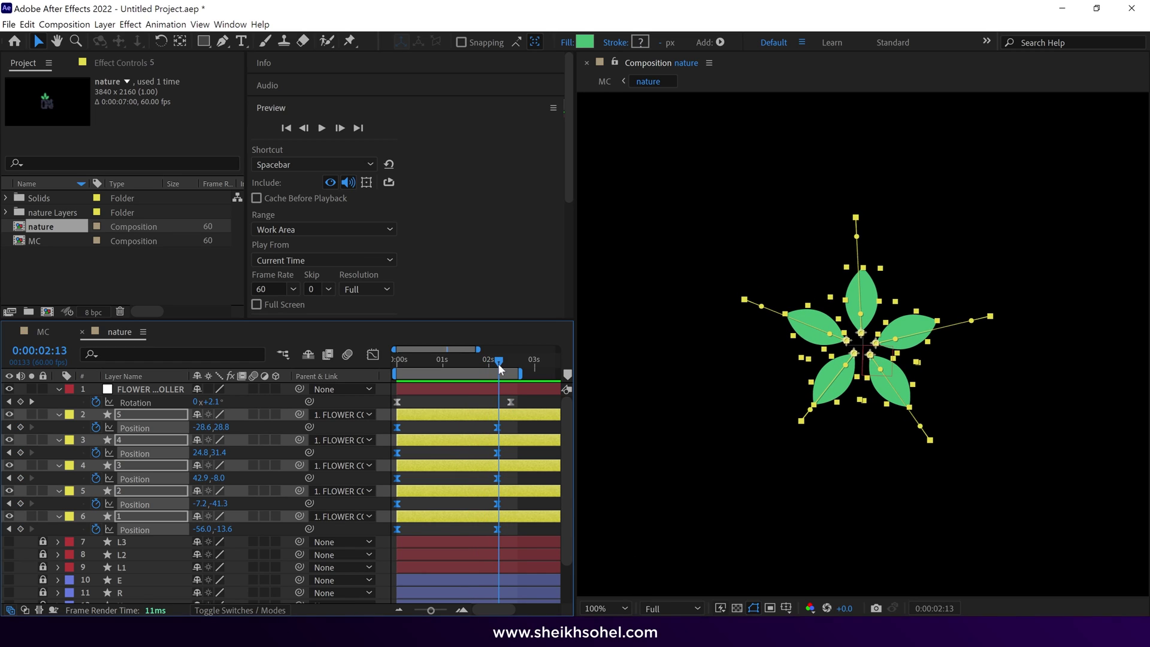
{"action": "key", "text": "p"}
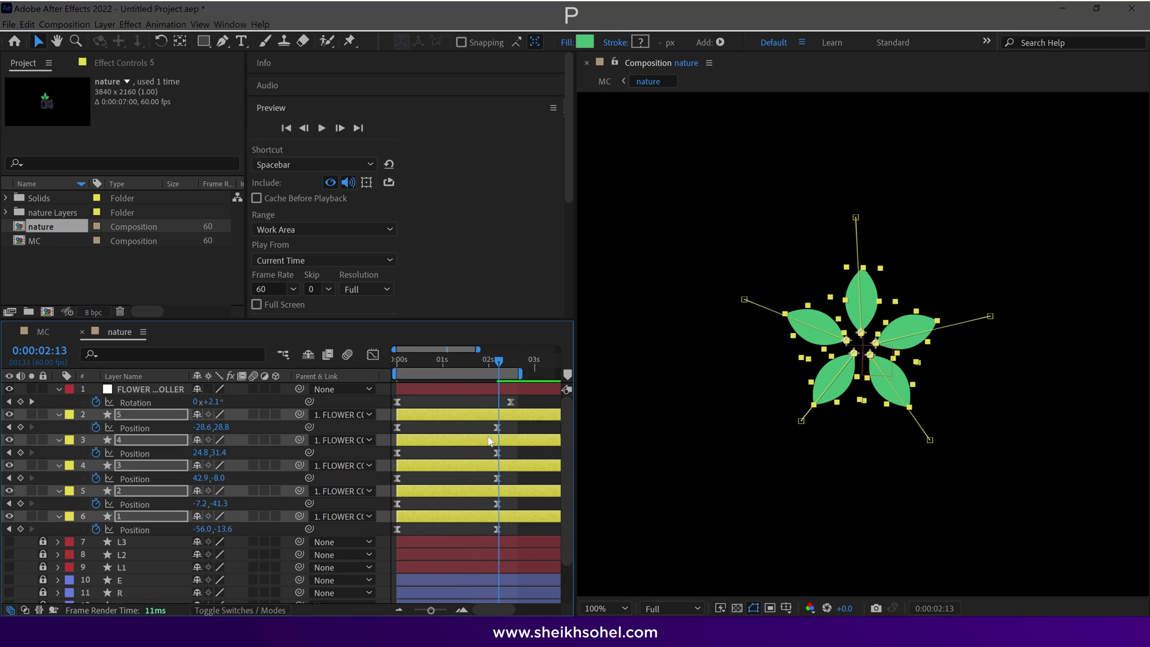
{"action": "left_click_drag", "start_coordinate": [513, 424], "coordinate": [484, 534]}
{"action": "left_click_drag", "start_coordinate": [496, 427], "coordinate": [509, 428]}
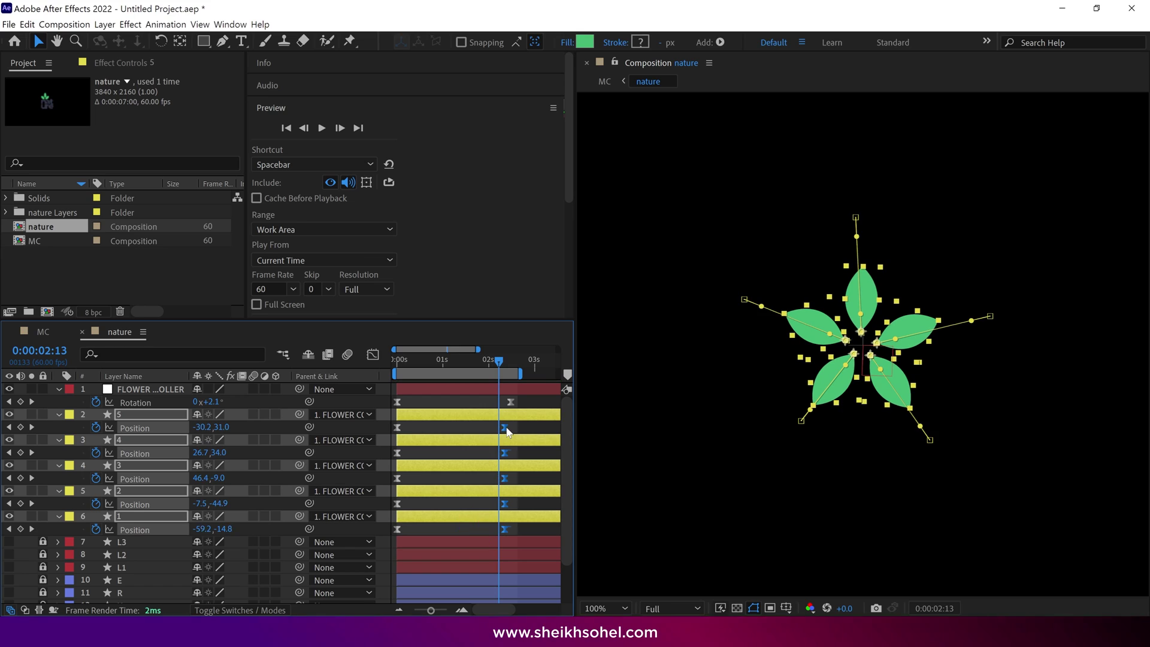
Reshape the leaves' Position speed graph to peak early, with a long slow-down into the last keyframes, and preview it.
{"action": "left_click", "coordinate": [372, 354]}
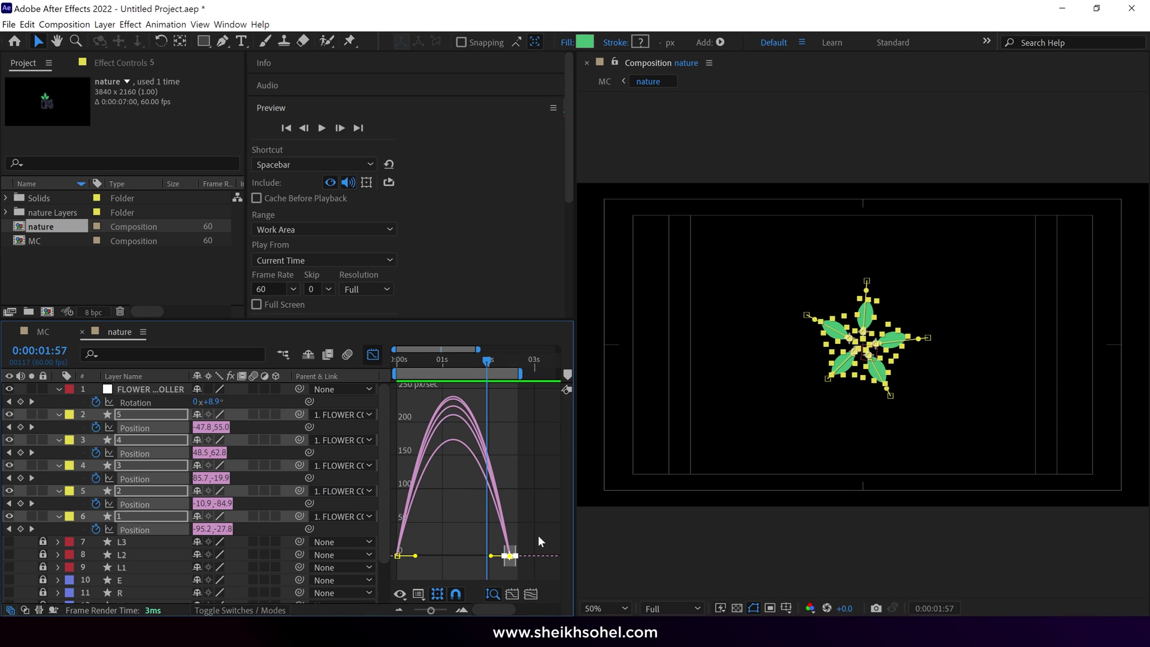
{"action": "left_click_drag", "start_coordinate": [497, 571], "coordinate": [471, 562]}
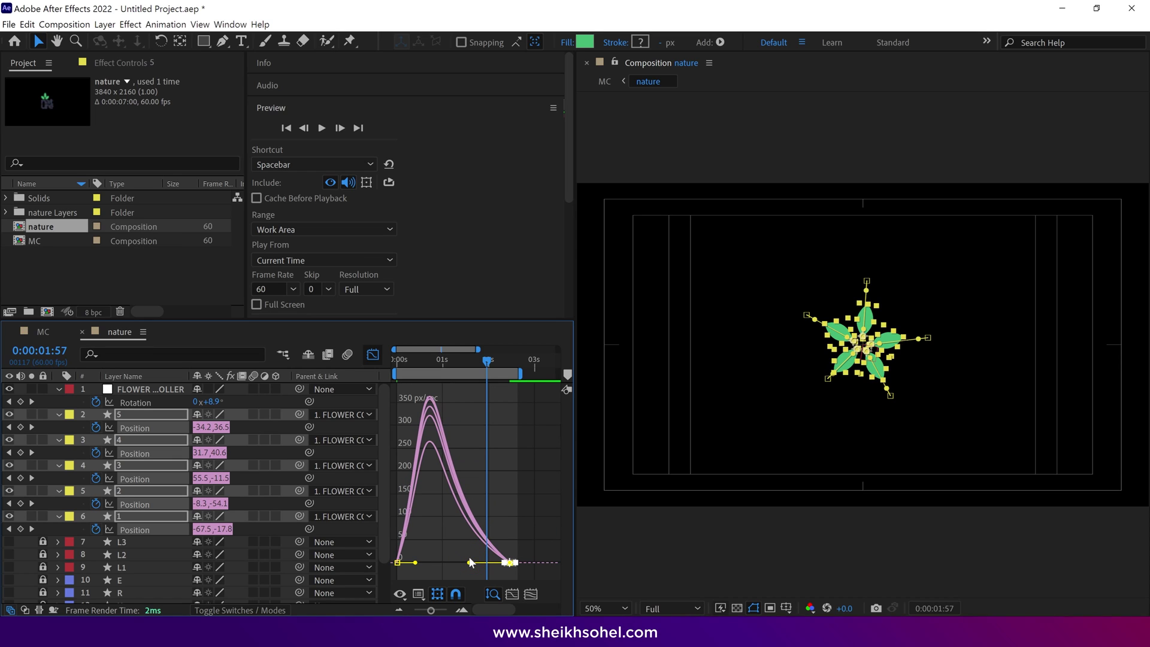
{"action": "key", "text": "space"}
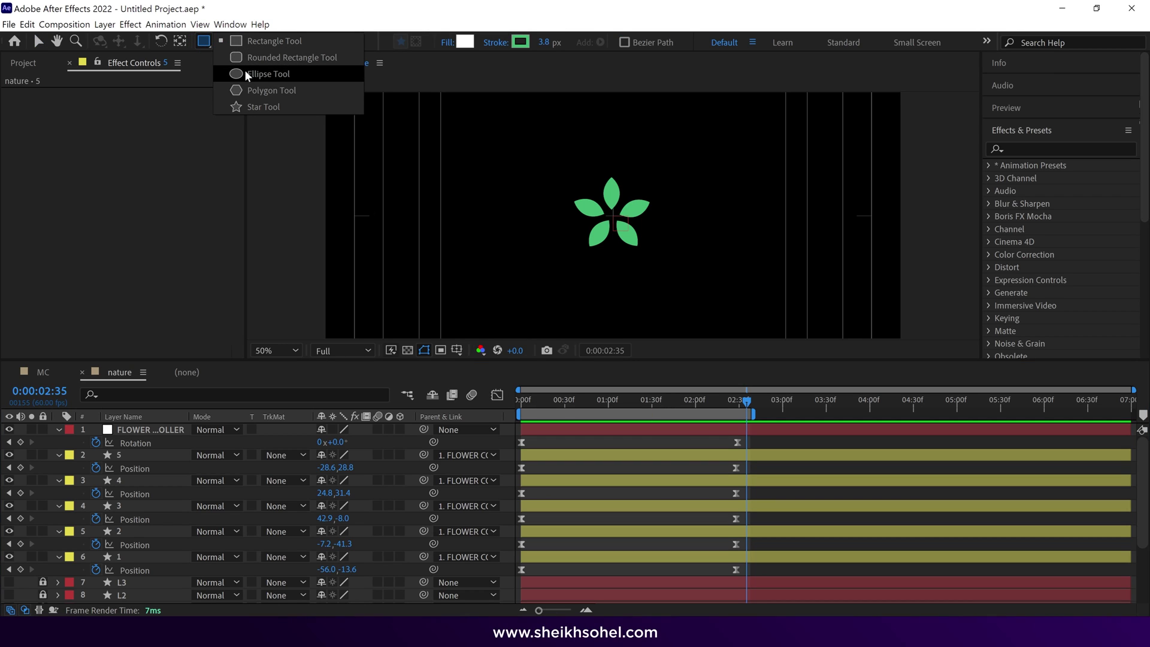
Draw a circle with the Ellipse tool, centred on the flower and large enough to surround all five leaves.
{"action": "left_click", "coordinate": [246, 78]}
{"action": "key", "text": "grave"}
{"action": "scroll", "coordinate": [573, 346], "scroll_direction": "up", "scroll_amount": 3}
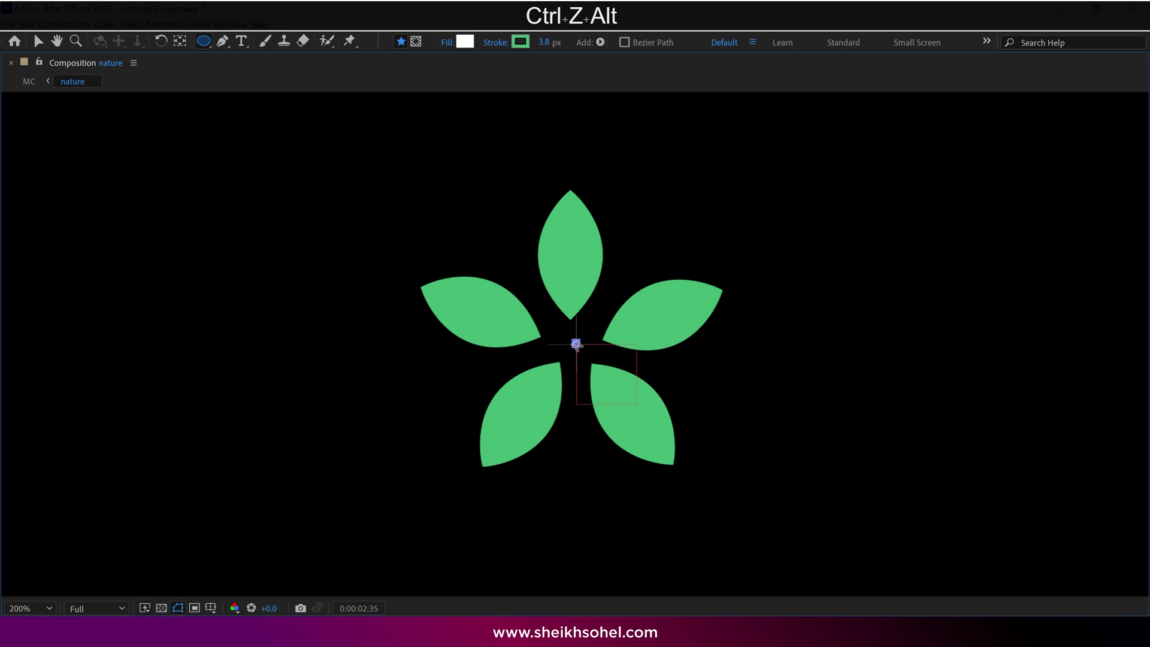
{"action": "left_click_drag", "start_coordinate": [576, 344], "coordinate": [856, 519]}
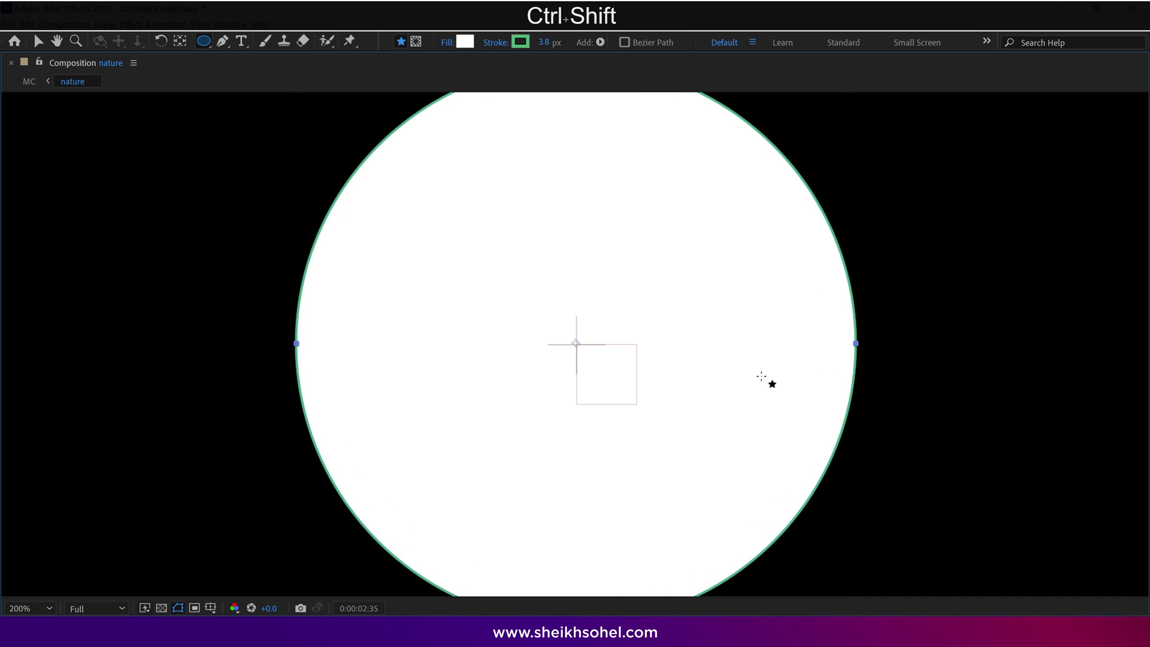
Set the new circle's fill to None, keeping its 3.8 px green stroke, and select its shape layer.
{"action": "left_click", "coordinate": [445, 43]}
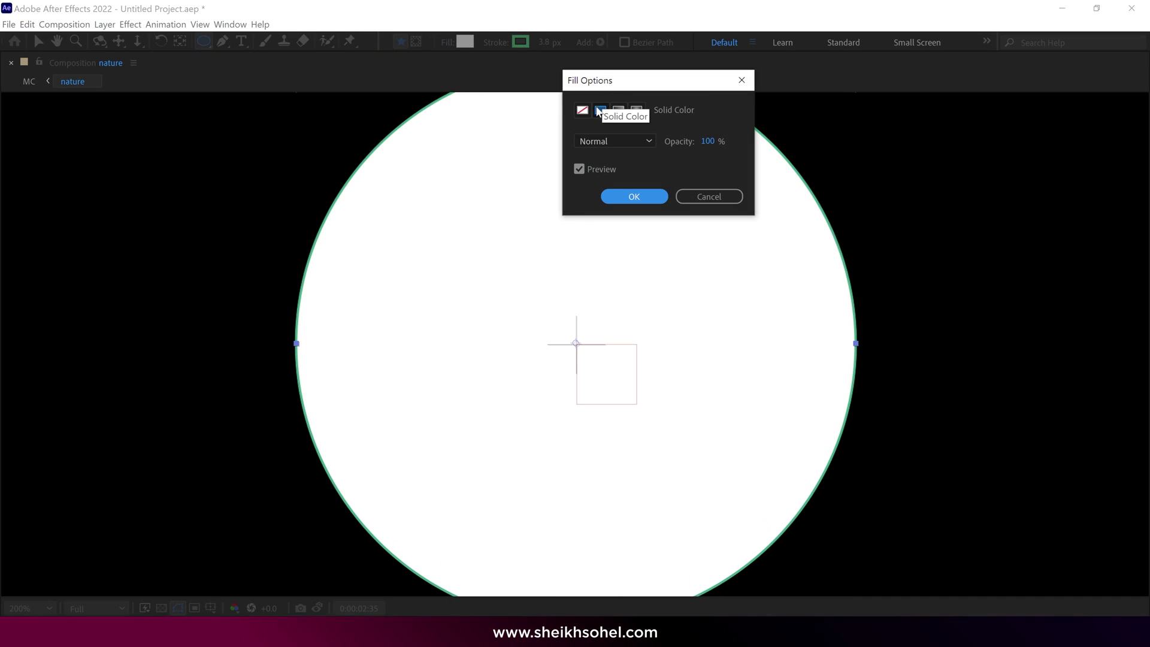
{"action": "left_click", "coordinate": [582, 110]}
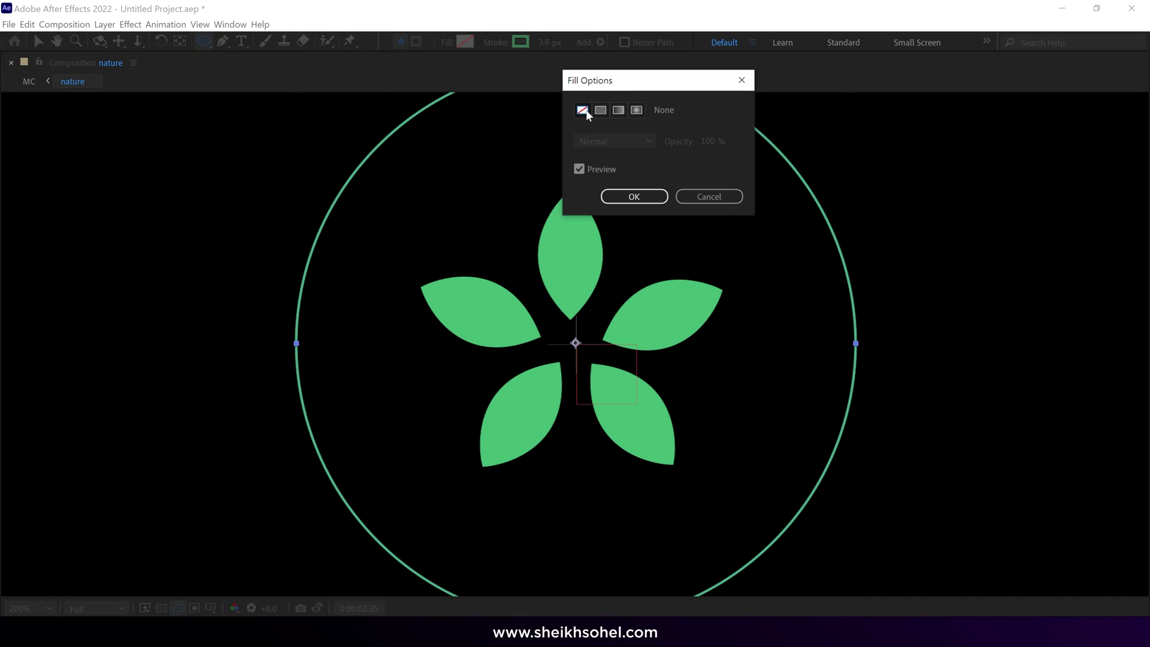
{"action": "left_click", "coordinate": [615, 200]}
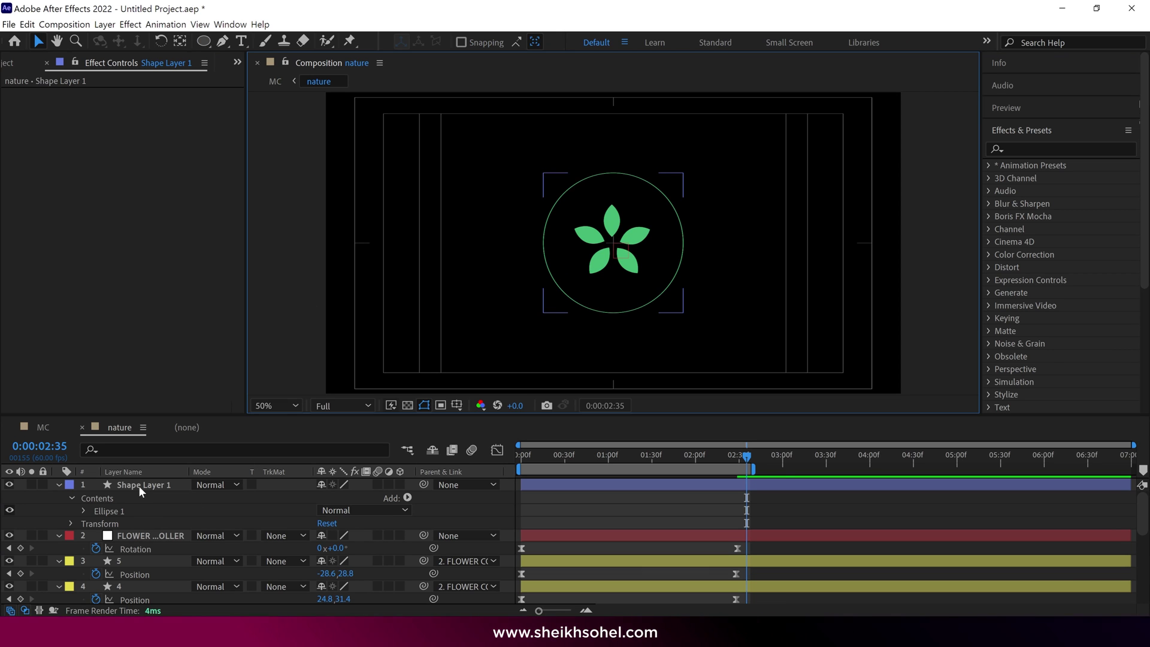
{"action": "left_click", "coordinate": [139, 487]}
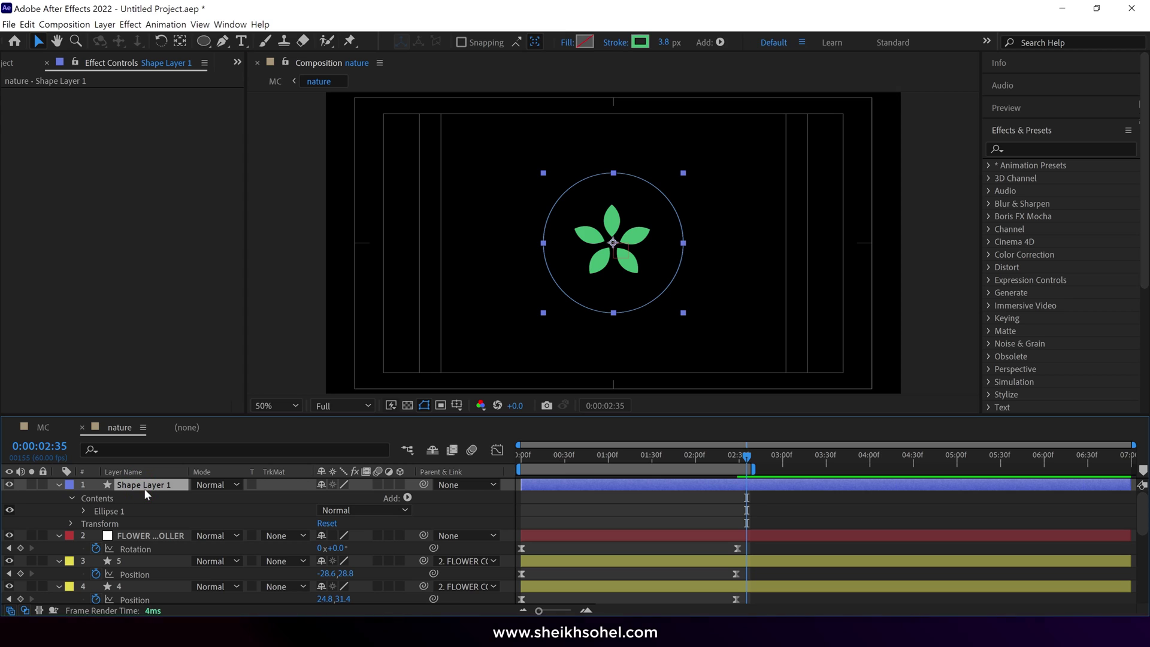
Rename the shape layer Circle and add a first Stroke Width keyframe to its ellipse at 0:00:02:35.
{"action": "key", "text": "Return"}
{"action": "type", "text": "Circle"}
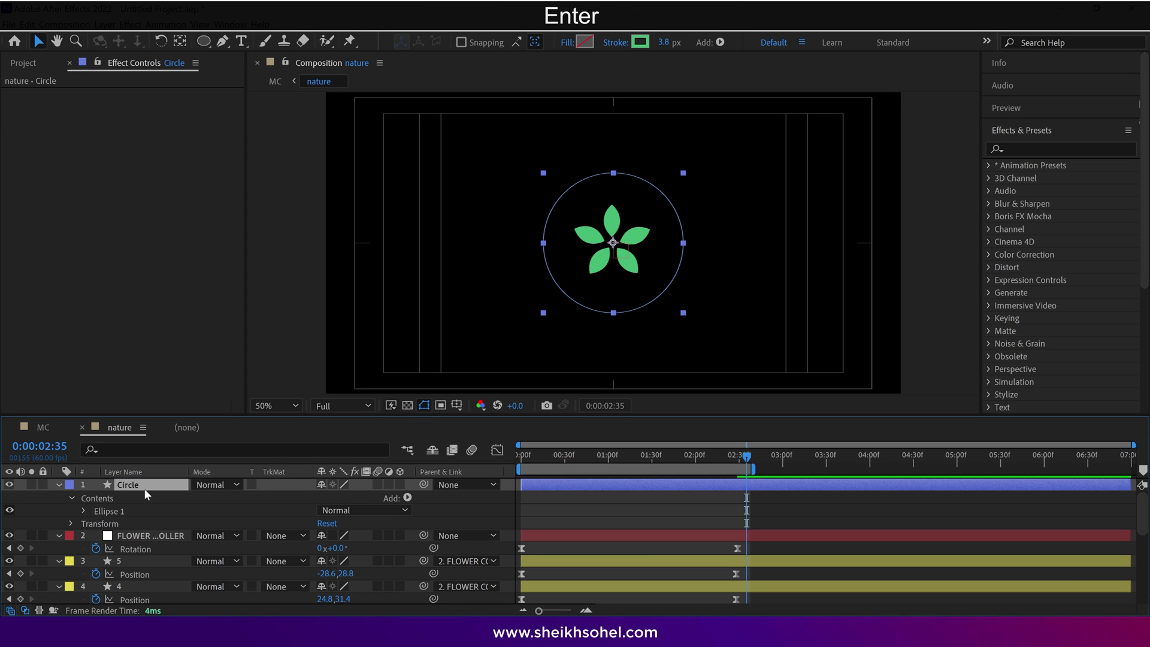
{"action": "left_click", "coordinate": [84, 512]}
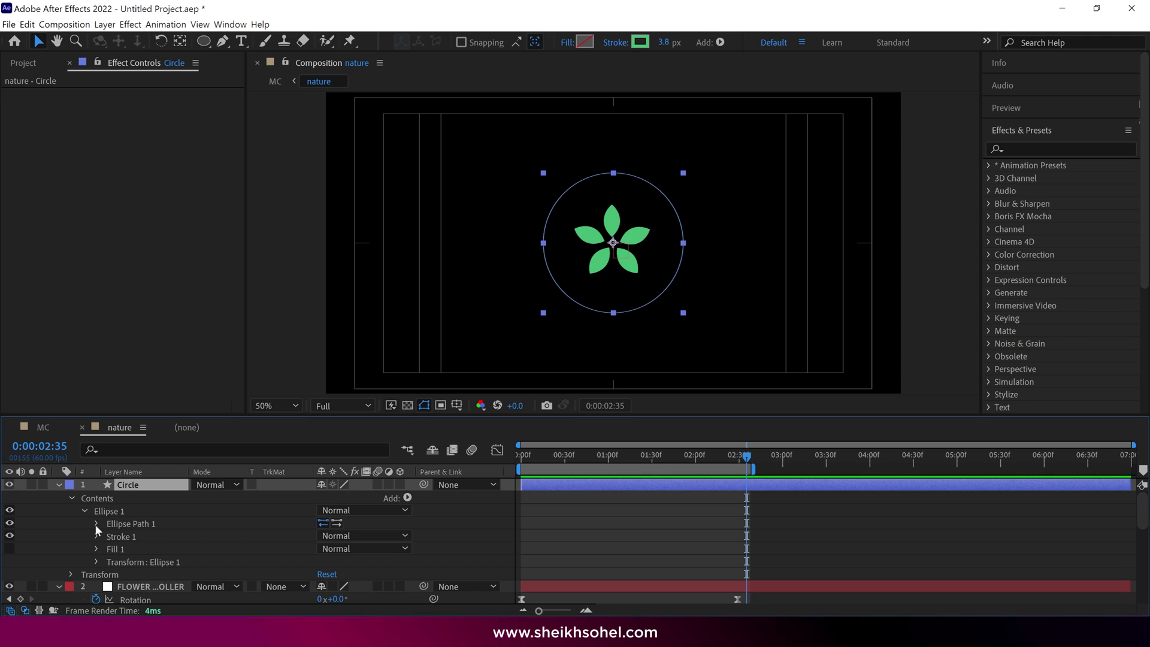
{"action": "left_click", "coordinate": [97, 536]}
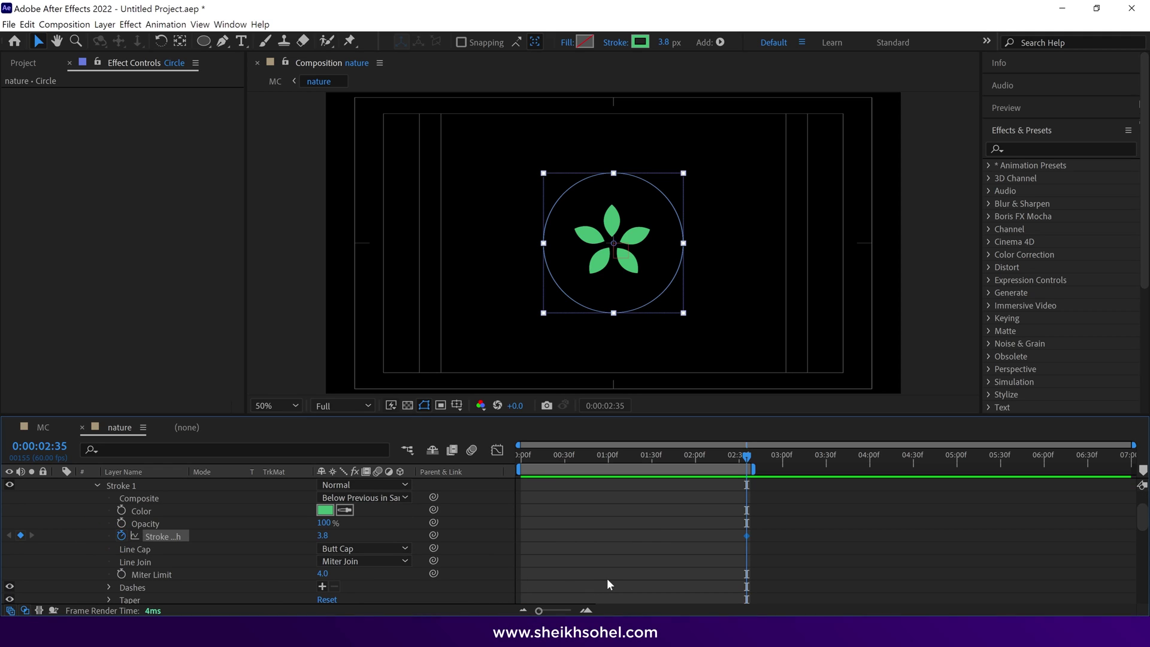
{"action": "key", "text": "u"}
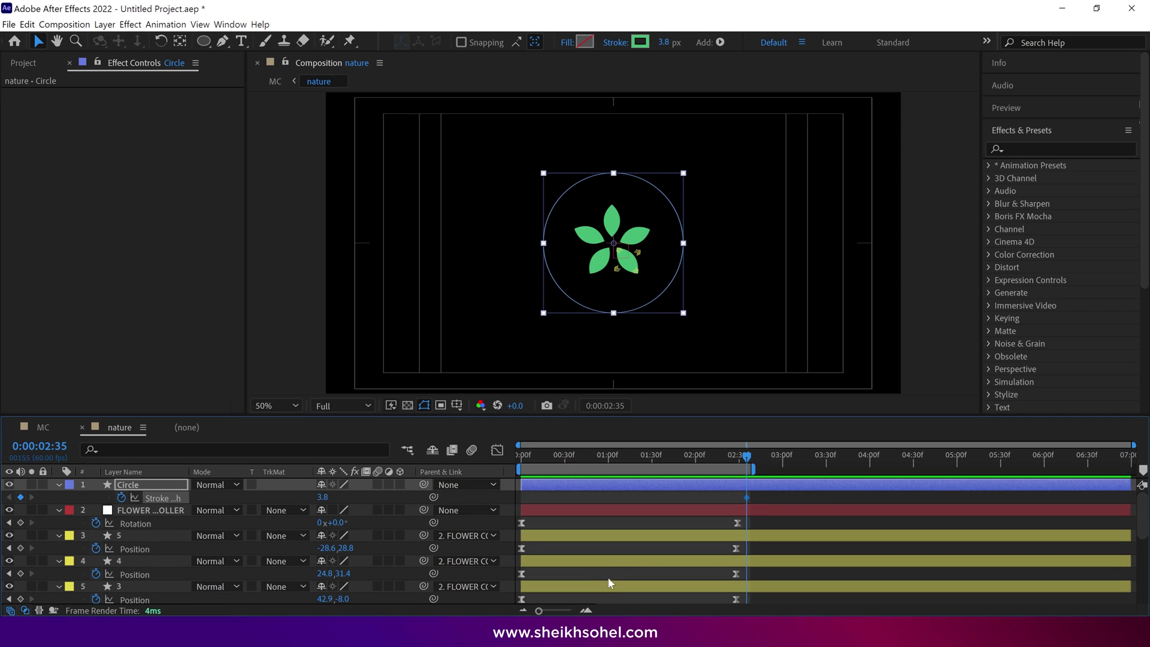
Keyframe the Circle's Stroke Width at 3.8 at 0:00:00:00 and at 0 at 0:00:02:35.
{"action": "left_click", "coordinate": [738, 458]}
{"action": "left_click_drag", "start_coordinate": [726, 465], "coordinate": [96, 502]}
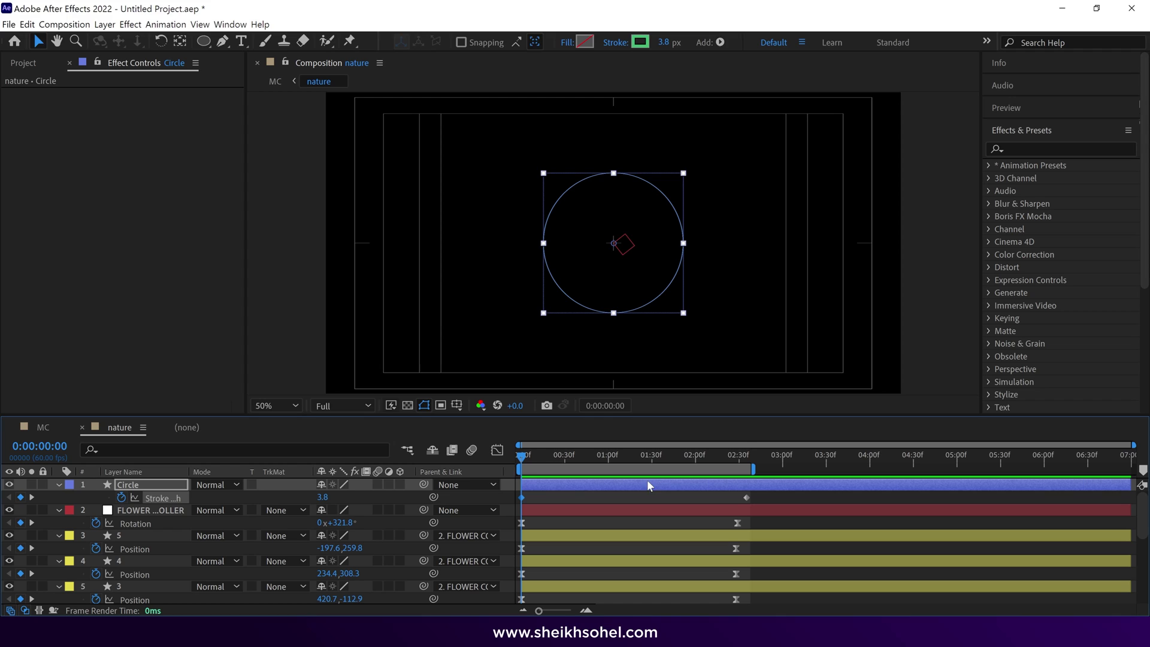
{"action": "key", "text": "space"}
{"action": "left_click", "coordinate": [743, 472], "text": "shift"}
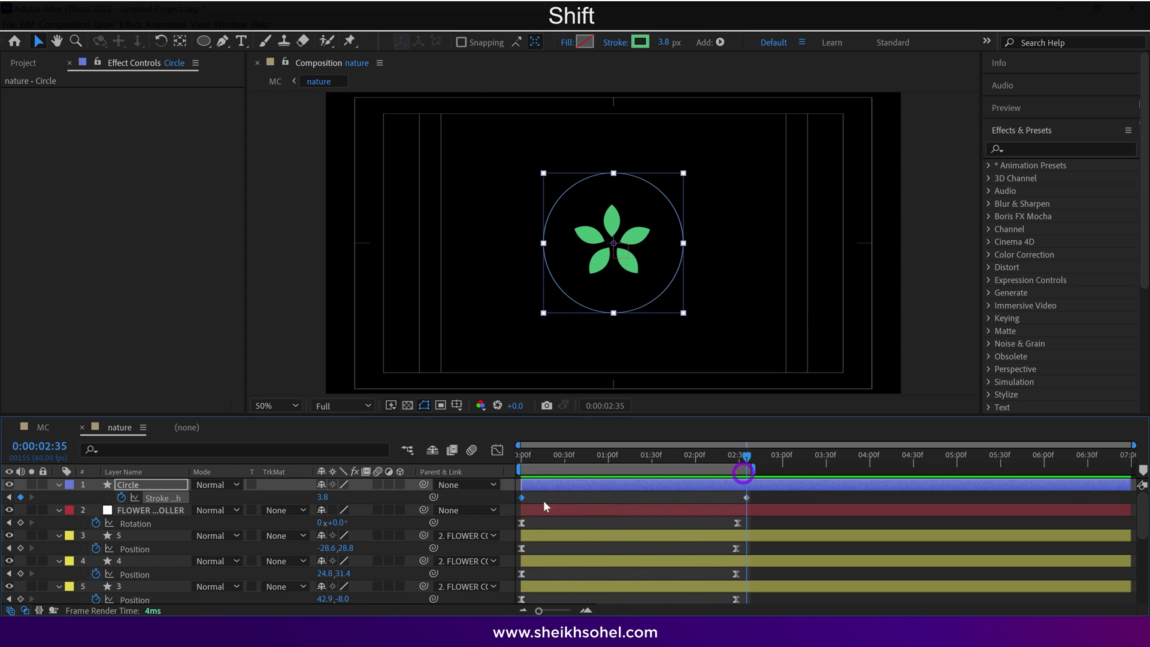
{"action": "left_click", "coordinate": [327, 498]}
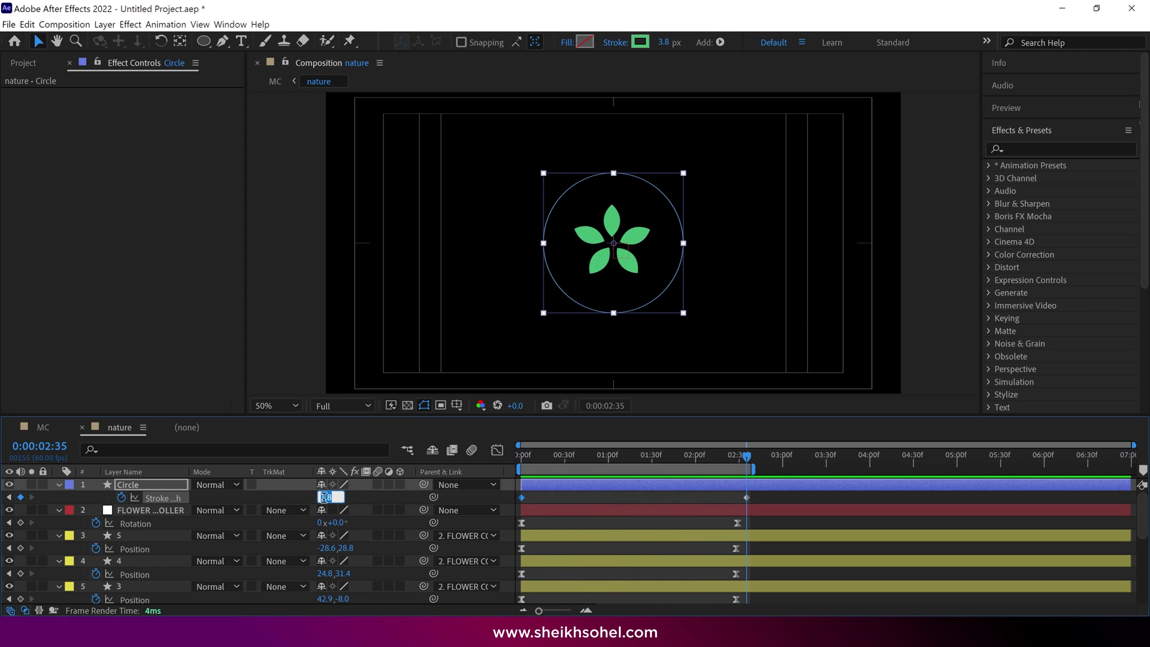
{"action": "type", "text": "0"}
{"action": "key", "text": "Return"}
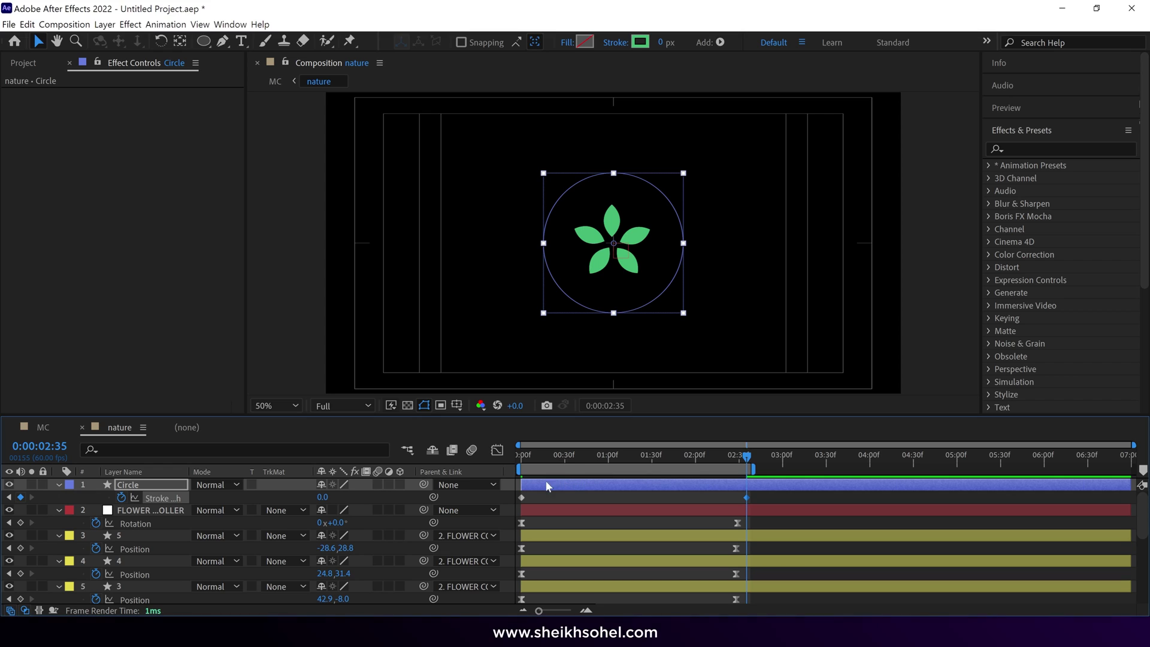
Keyframe the Circle's Scale from 0% at the composition start to 100% at 0:00:02:35, and preview the growth.
{"action": "key", "text": "s"}
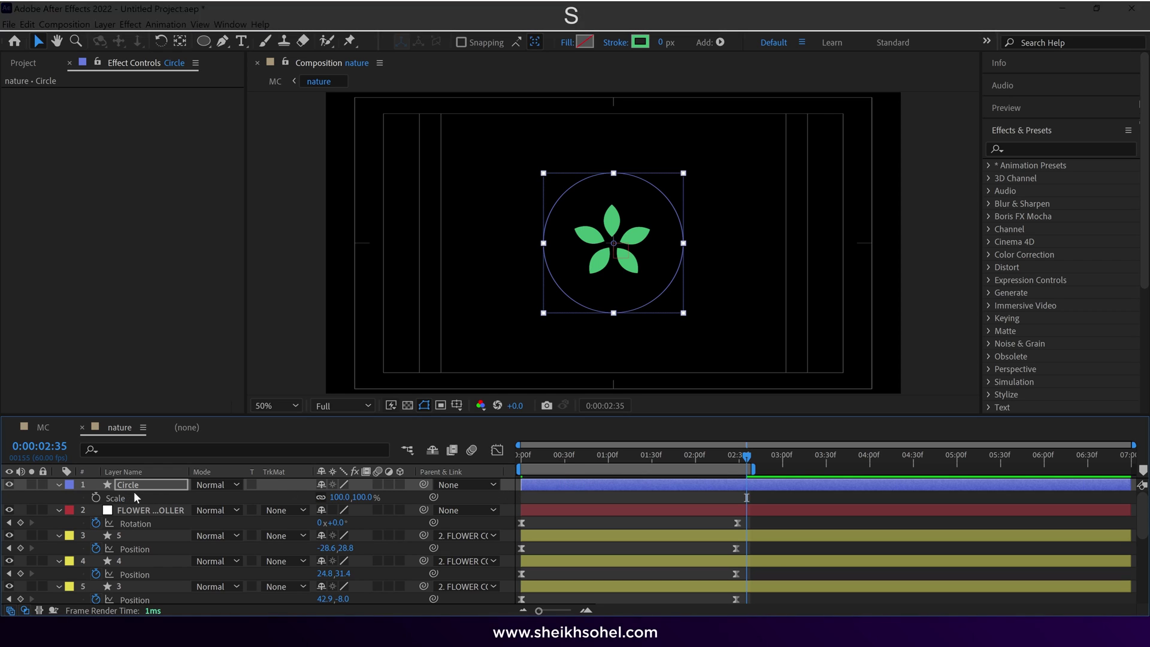
{"action": "left_click", "coordinate": [95, 498]}
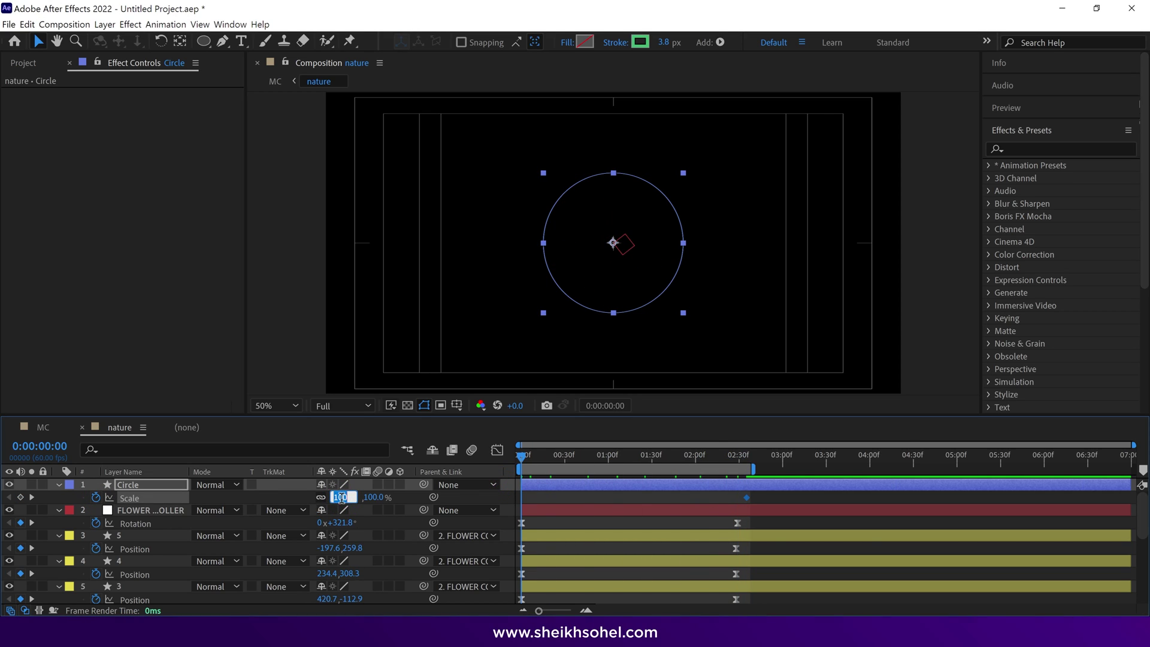
{"action": "type", "text": "0"}
{"action": "key", "text": "Return"}
{"action": "key", "text": "space"}
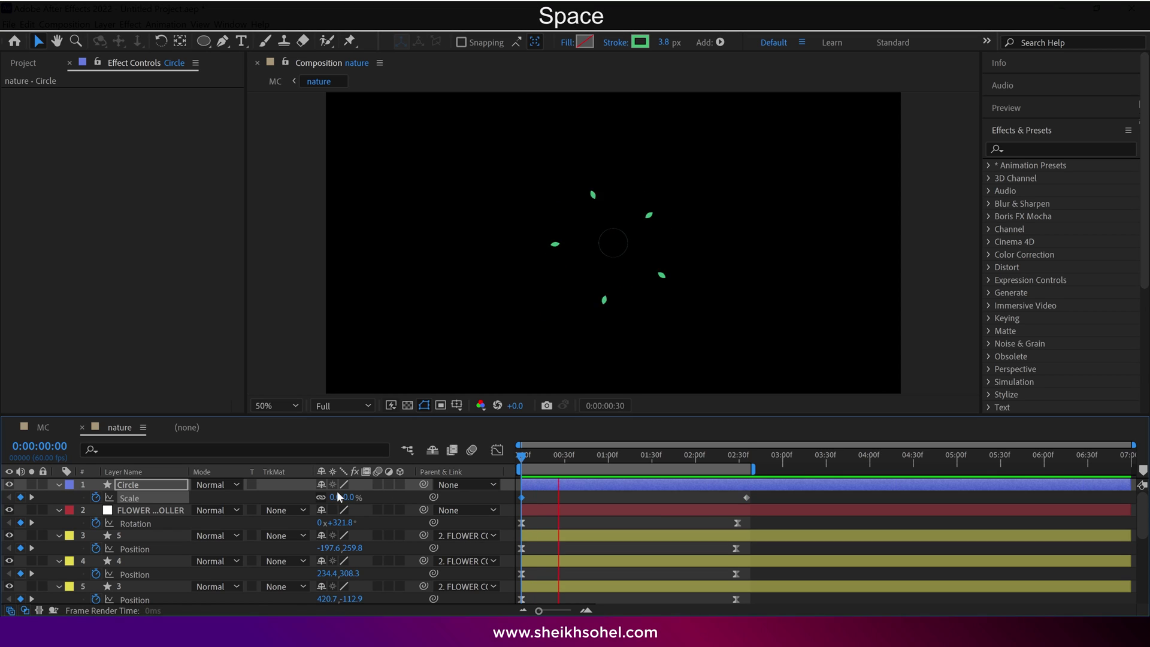
{"action": "key", "text": "space"}
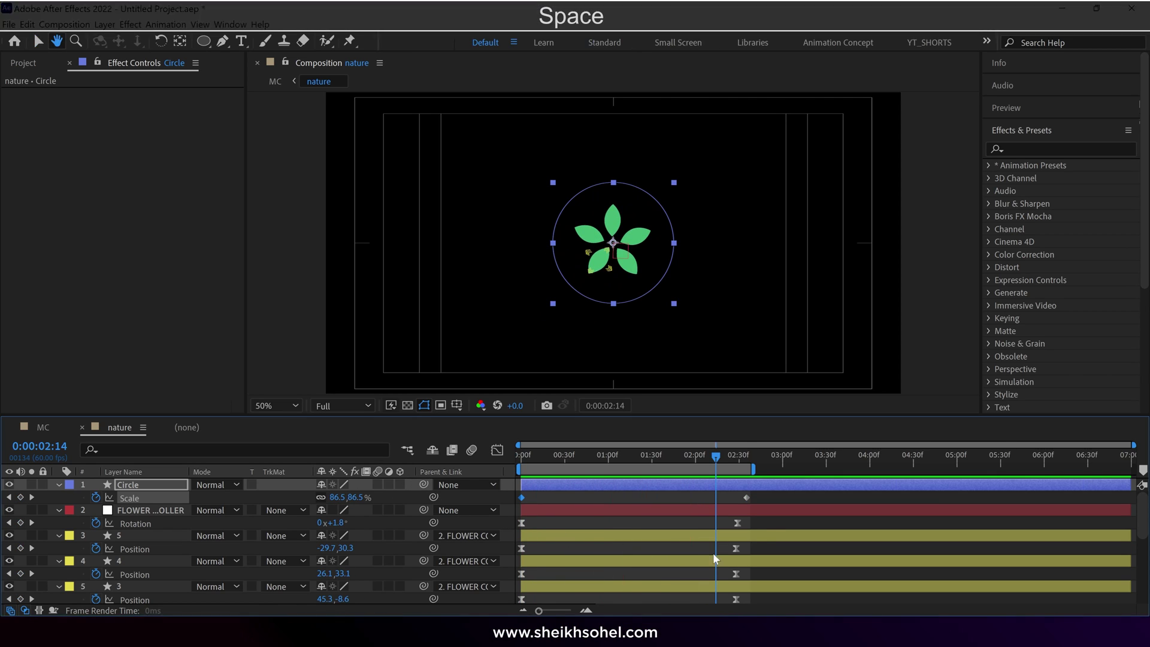
Apply Easy Ease to all of the Circle's Stroke Width and Scale keyframes.
{"action": "key", "text": "u"}
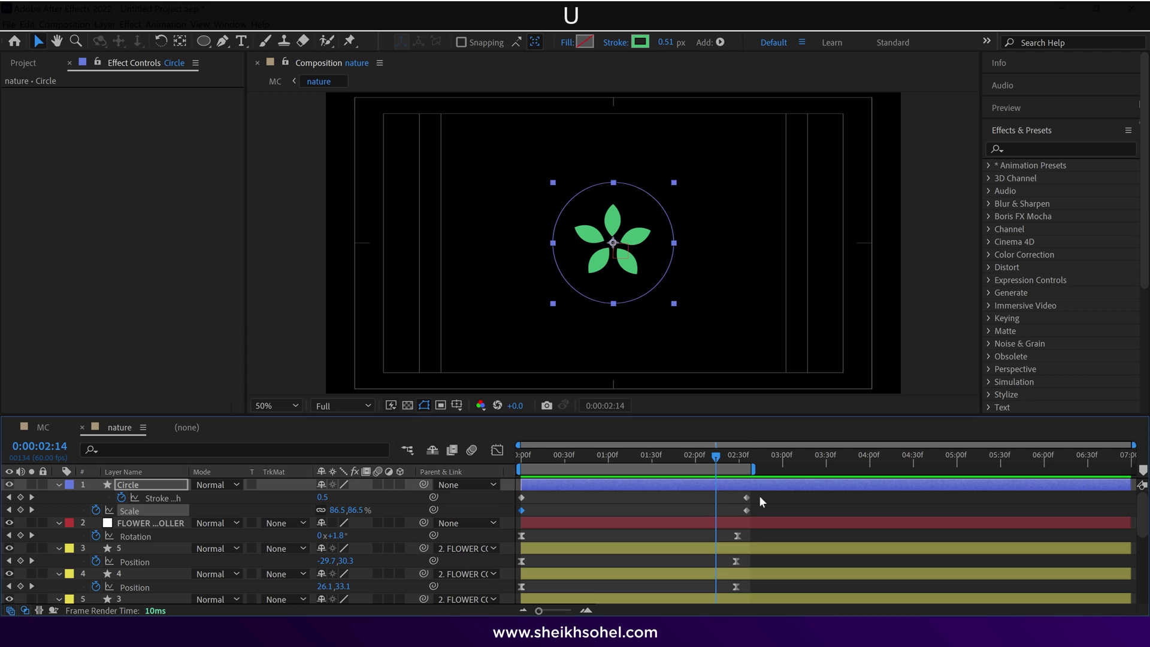
{"action": "mouse_move", "coordinate": [760, 495]}
{"action": "left_mouse_down"}
{"action": "mouse_move", "coordinate": [505, 537]}
{"action": "mouse_move", "coordinate": [507, 515]}
{"action": "left_mouse_up"}
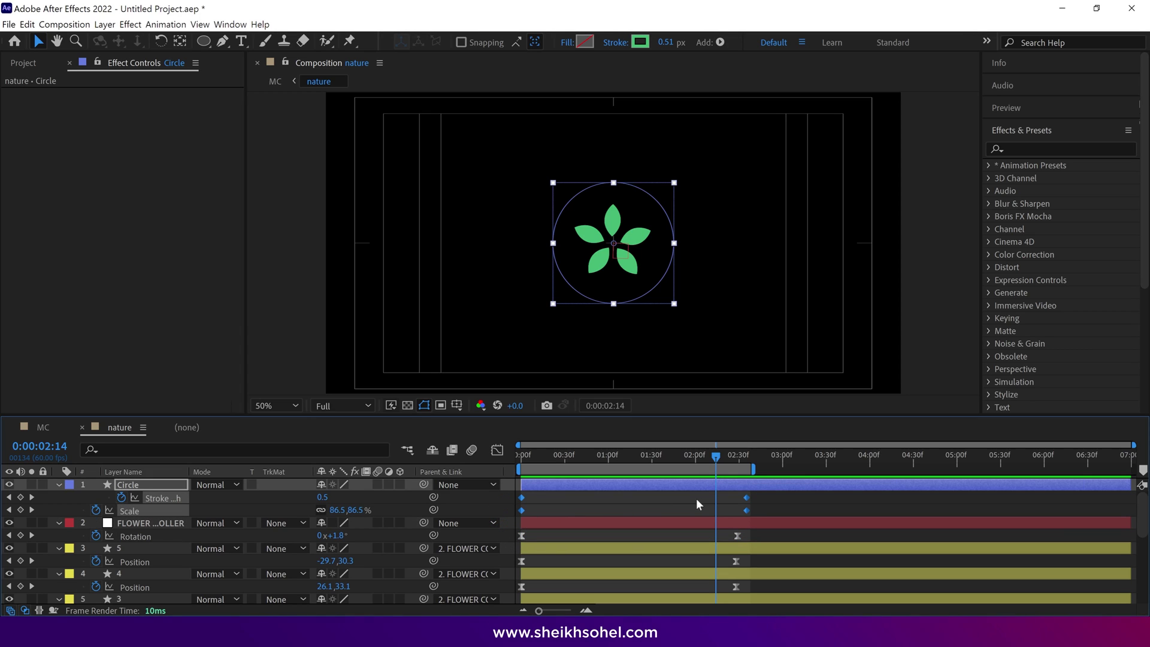
{"action": "right_click", "coordinate": [747, 504]}
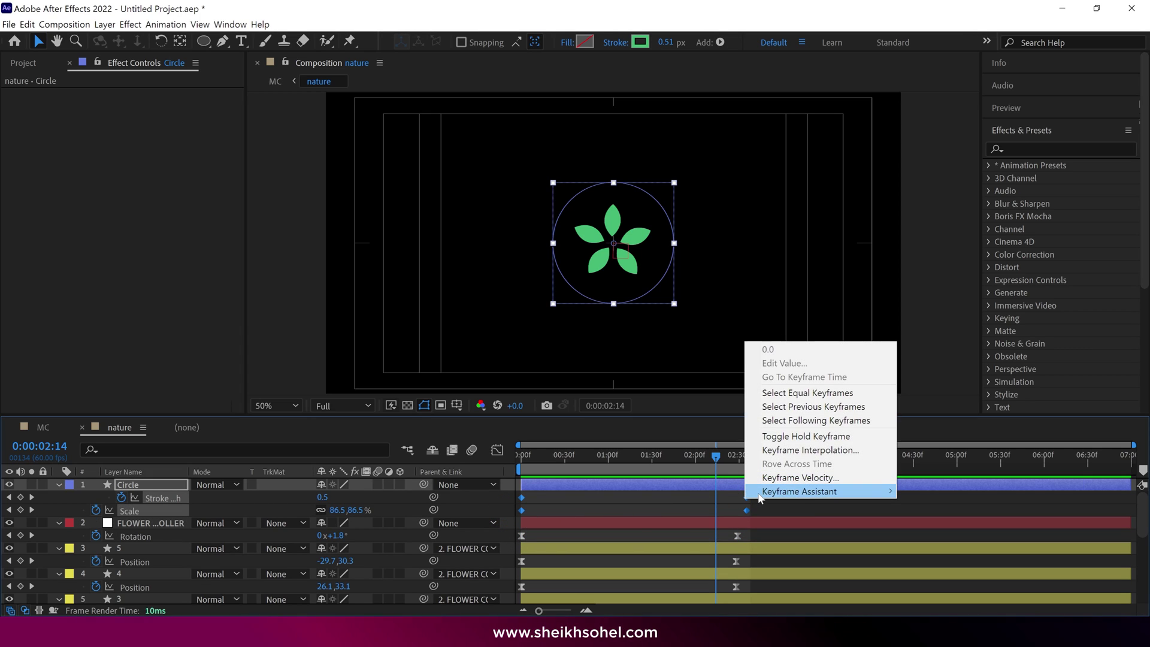
{"action": "mouse_move", "coordinate": [803, 491]}
{"action": "left_click", "coordinate": [932, 533]}
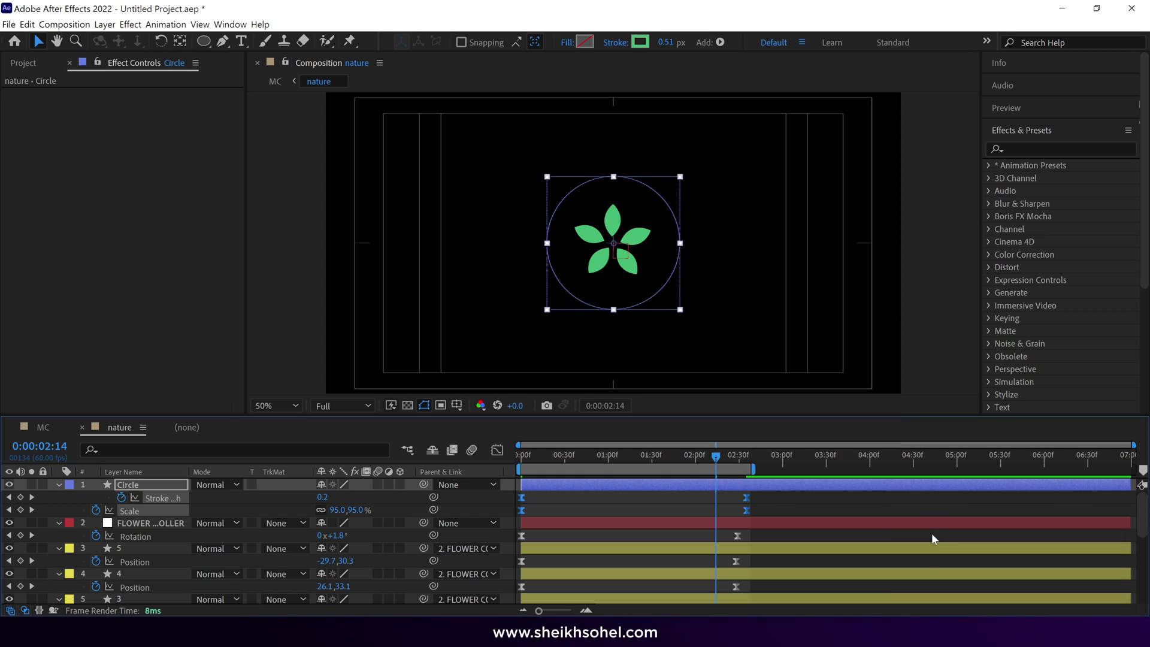
Reshape the Circle's Scale and Stroke Width speed graph to peak early with a long slow-down, and preview it.
{"action": "left_click", "coordinate": [497, 451]}
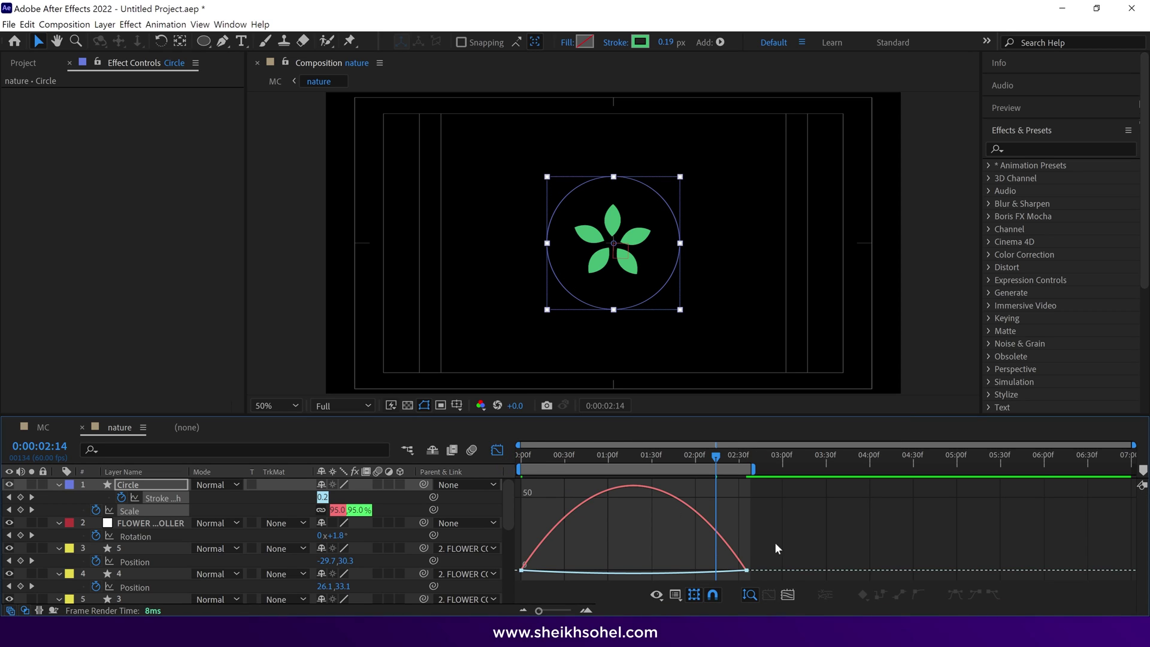
{"action": "left_click_drag", "start_coordinate": [711, 569], "coordinate": [655, 570]}
{"action": "left_click", "coordinate": [520, 456]}
{"action": "key", "text": "space"}
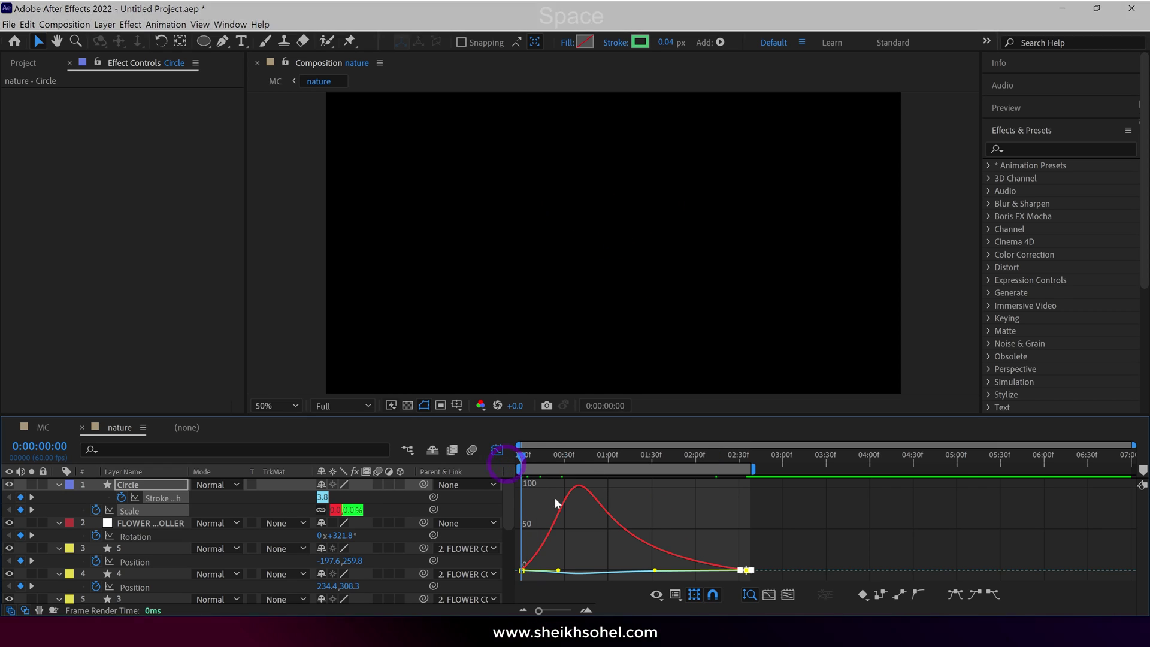
{"action": "key", "text": "space"}
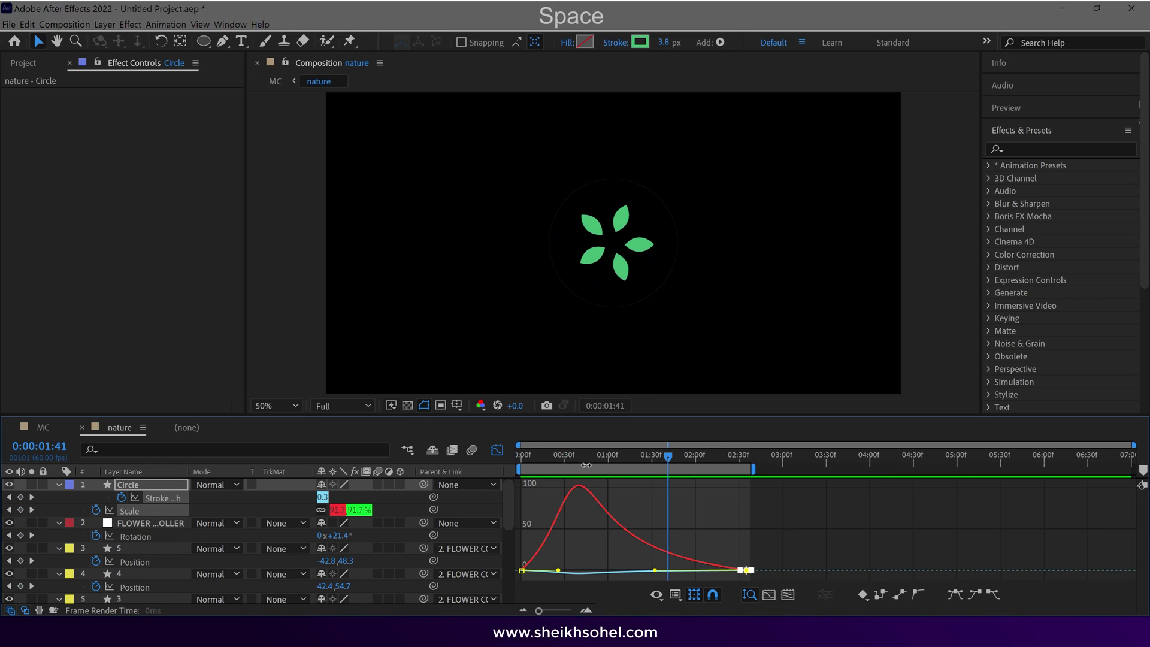
{"action": "left_click_drag", "start_coordinate": [598, 458], "coordinate": [543, 465]}
{"action": "scroll", "coordinate": [631, 311], "scroll_direction": "up", "scroll_amount": 1}
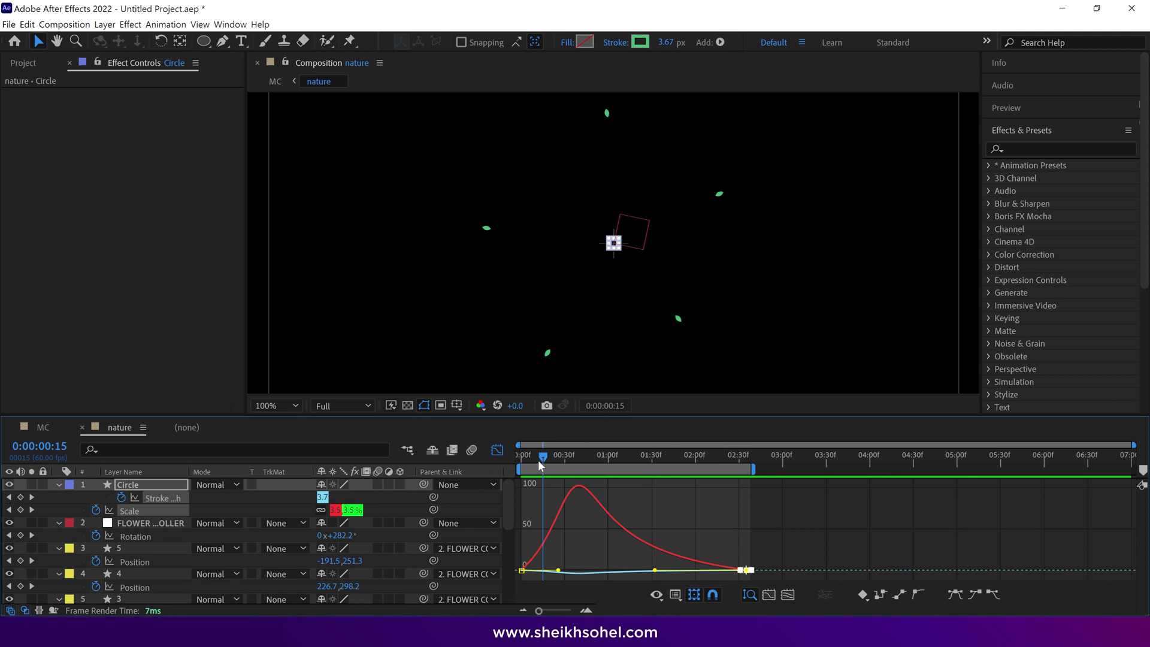
{"action": "key", "text": "space"}
{"action": "scroll", "coordinate": [671, 373], "scroll_direction": "down", "scroll_amount": 1}
Shift the Circle layer to start at about 0:00:01:30, with the work area extended past its last keyframes, and preview it.
{"action": "left_click", "coordinate": [490, 456]}
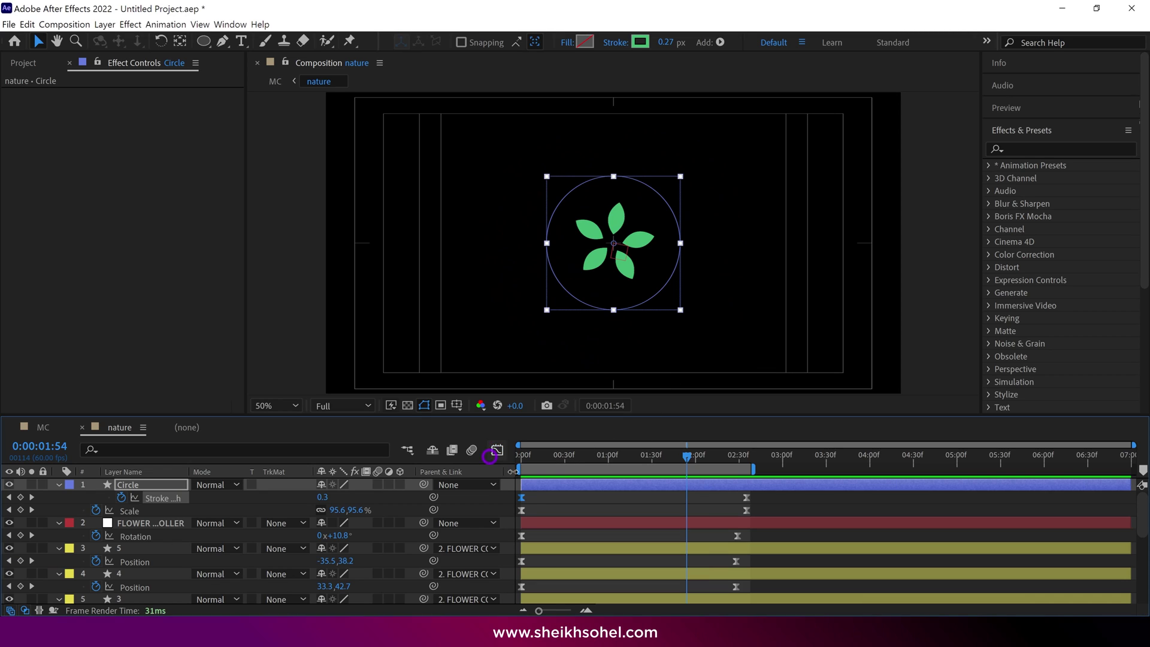
{"action": "left_click_drag", "start_coordinate": [562, 483], "coordinate": [713, 485]}
{"action": "key", "text": "space"}
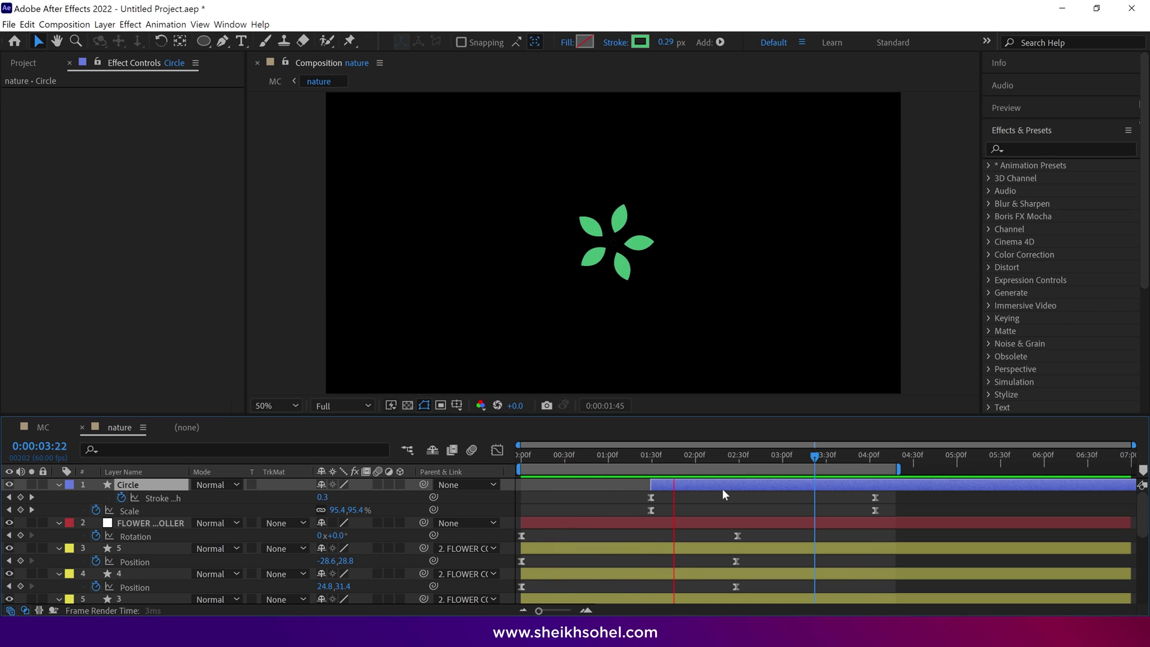
{"action": "key", "text": "space"}
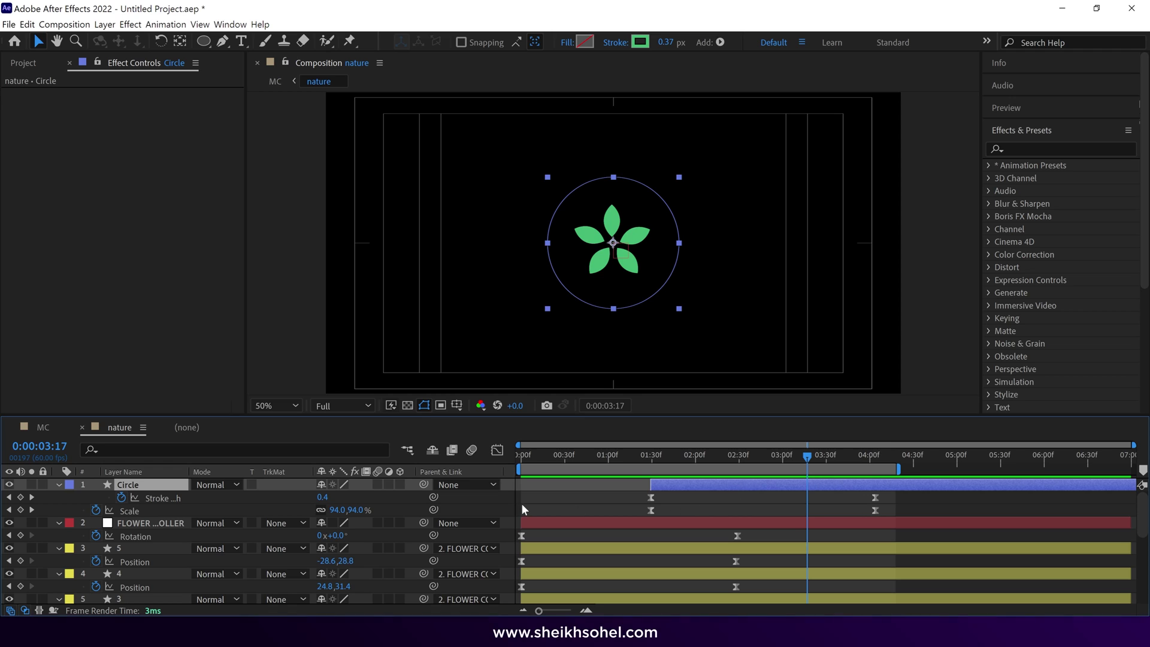
Collapse all layer properties, then show and unlock the logo leaf layers L1, L2 and L3.
{"action": "key", "text": "ctrl+a"}
{"action": "key", "text": "u"}
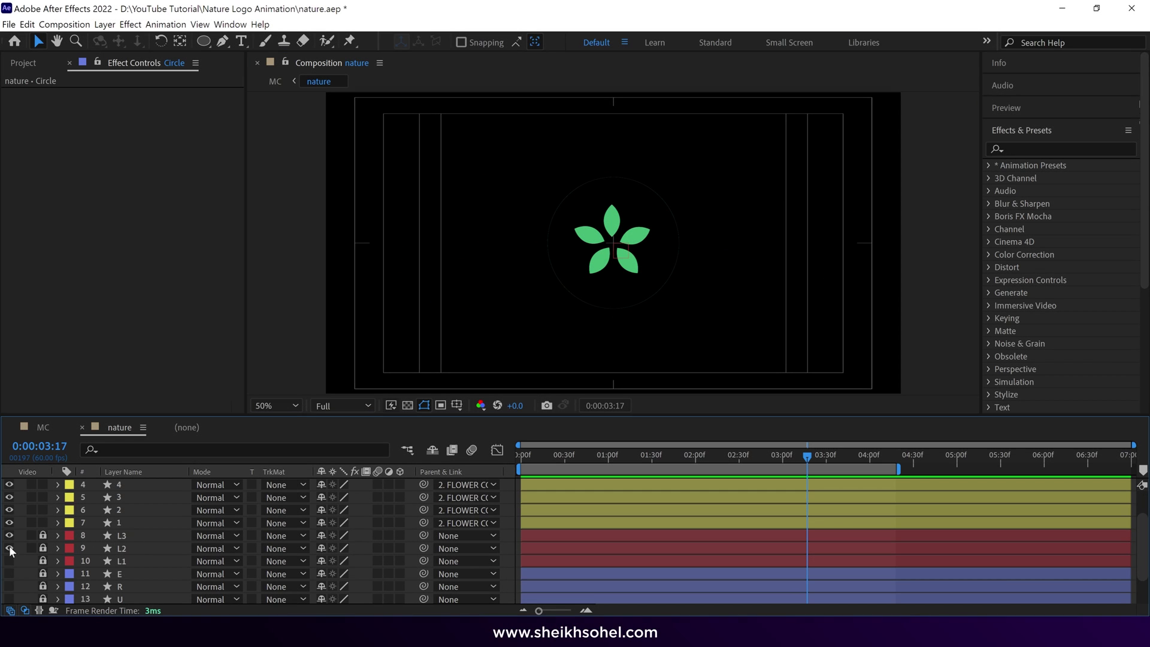
{"action": "left_click", "coordinate": [6, 562]}
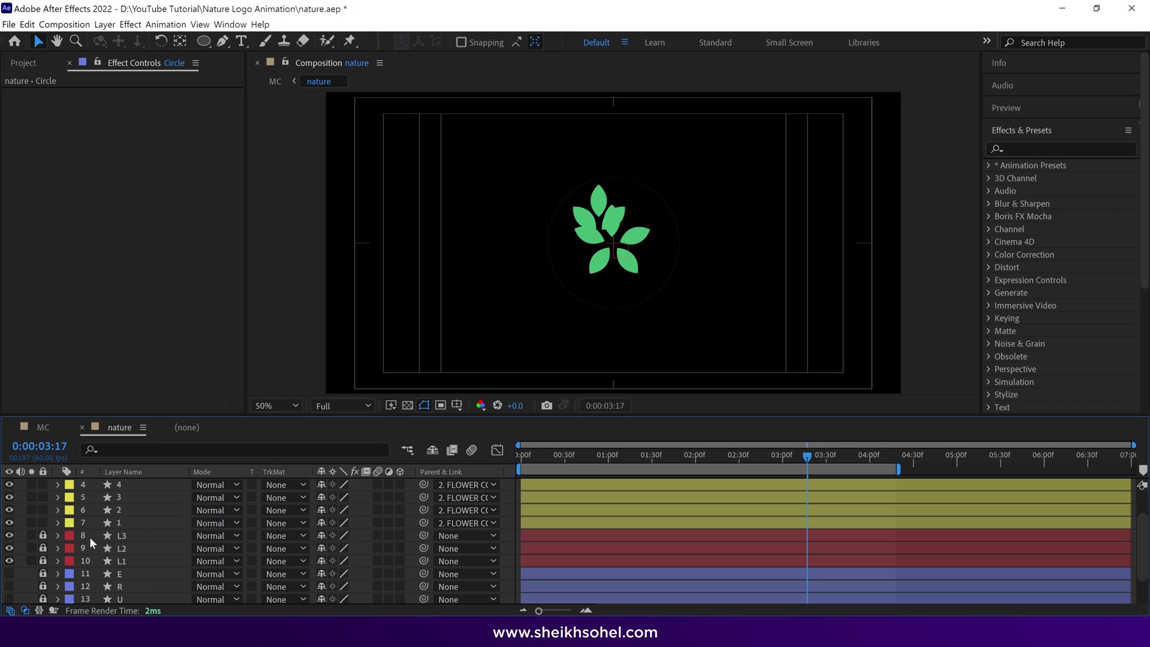
{"action": "left_click", "coordinate": [43, 536]}
{"action": "left_click", "coordinate": [43, 548]}
{"action": "left_click", "coordinate": [43, 561]}
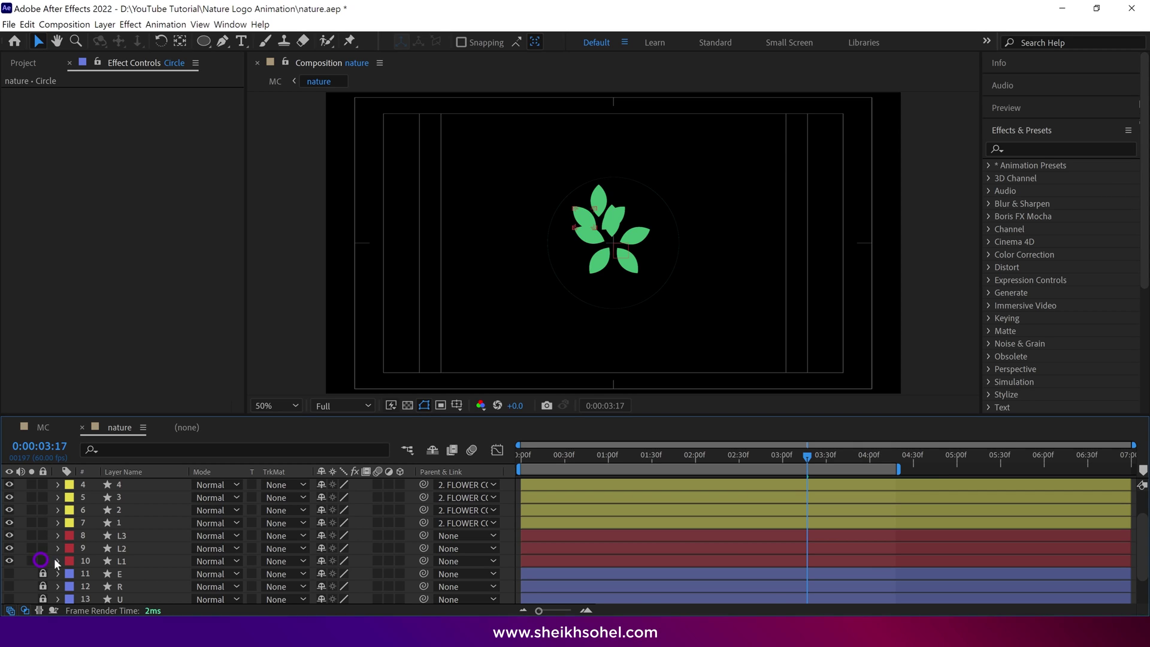
Change the fill of the L1, L2 and L3 leaves to magenta and lock their layers again.
{"action": "left_click", "coordinate": [123, 536]}
{"action": "left_click", "coordinate": [122, 560], "text": "shift"}
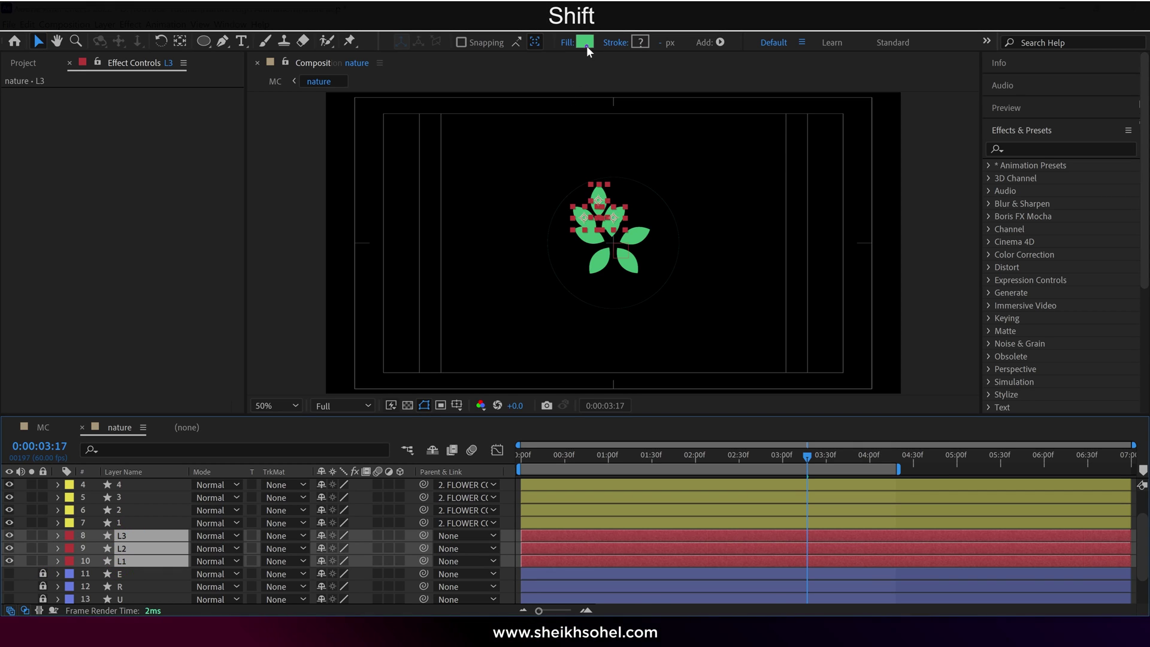
{"action": "left_click", "coordinate": [585, 42]}
{"action": "left_click", "coordinate": [557, 155]}
{"action": "left_click_drag", "start_coordinate": [563, 123], "coordinate": [900, 118]}
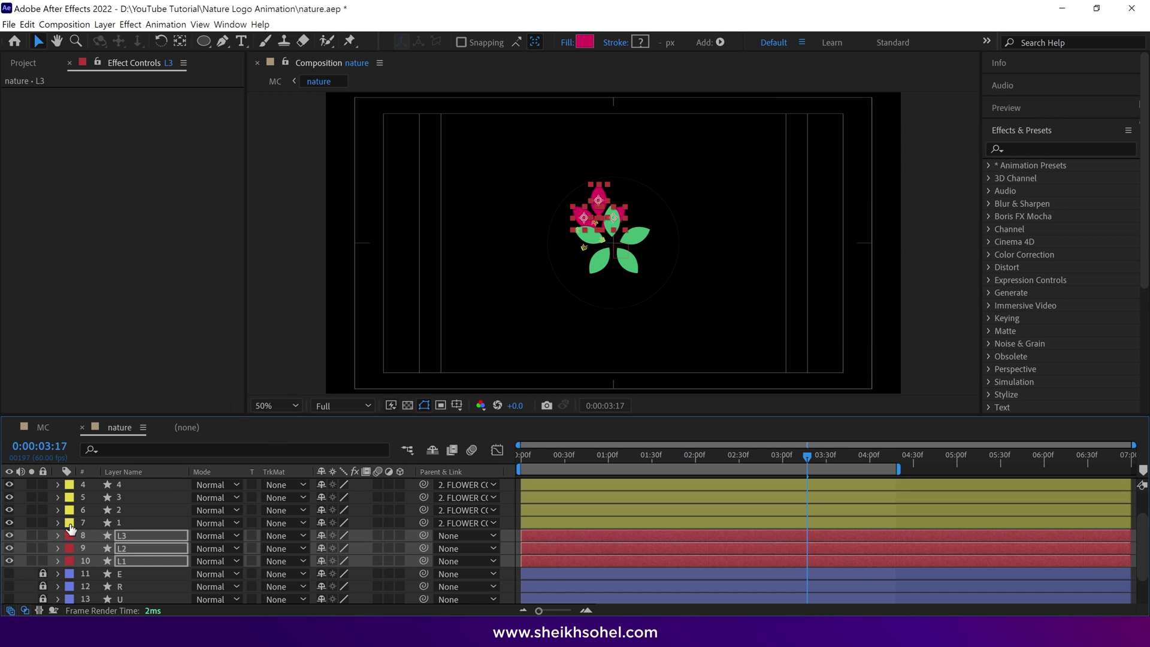
{"action": "left_click_drag", "start_coordinate": [43, 536], "coordinate": [42, 561]}
Lock the Circle and FLOWER CONTROLLER layers so that the leaves can be selected in the composition view.
{"action": "key", "text": "slash"}
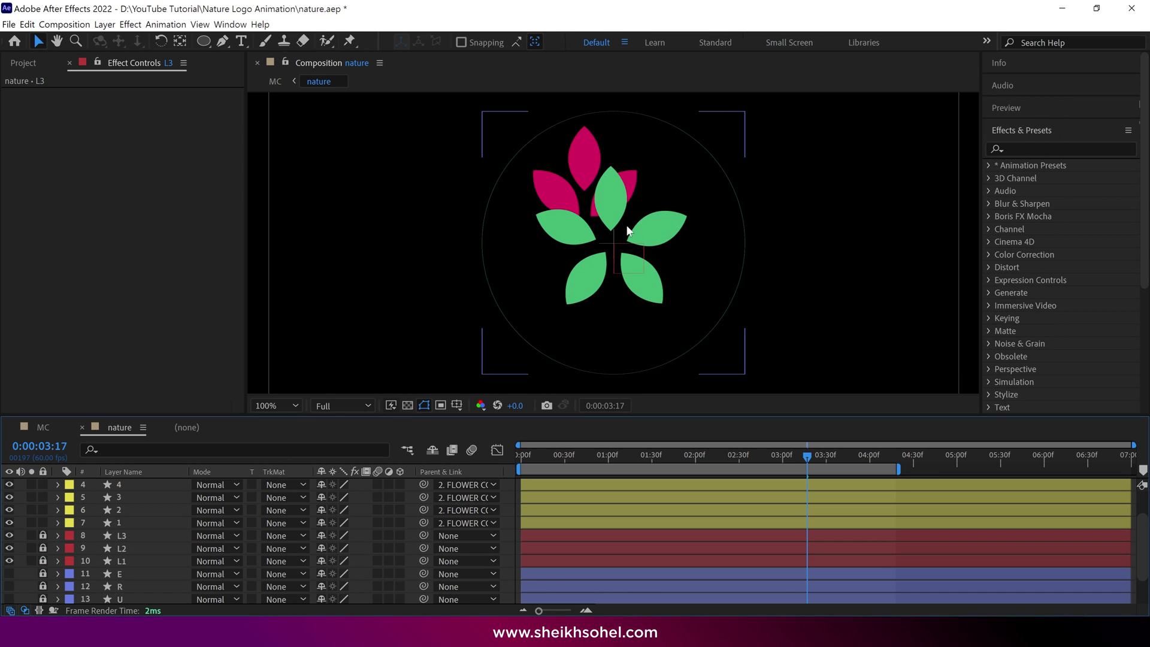
{"action": "left_click", "coordinate": [593, 289]}
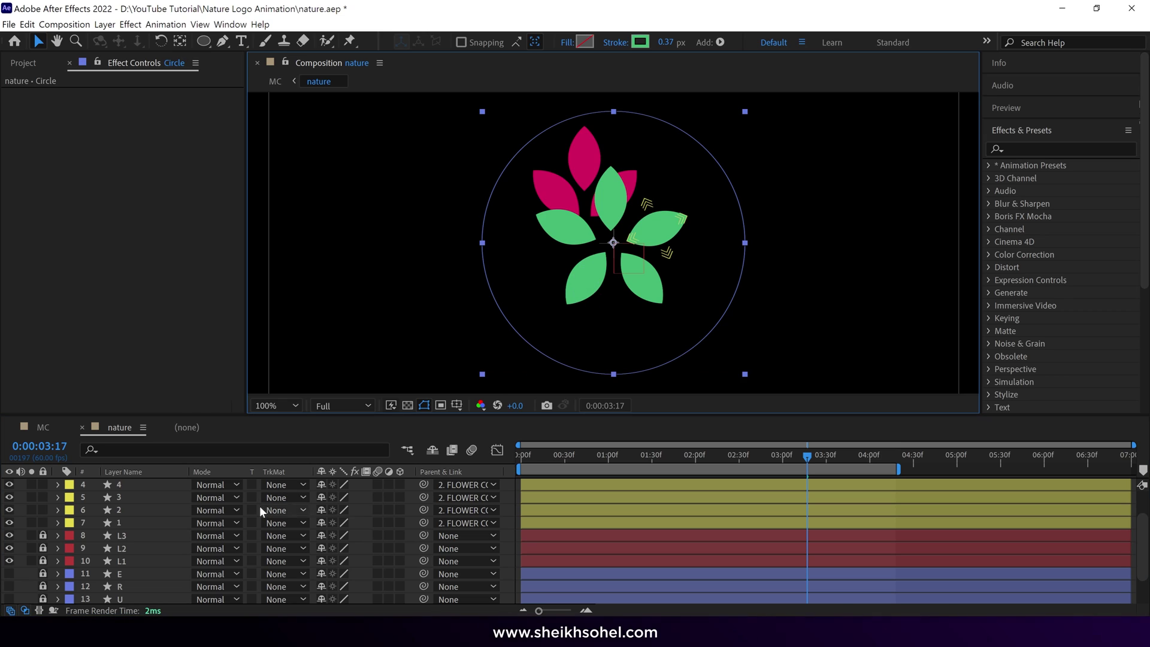
{"action": "scroll", "coordinate": [145, 535], "scroll_direction": "up", "scroll_amount": 2}
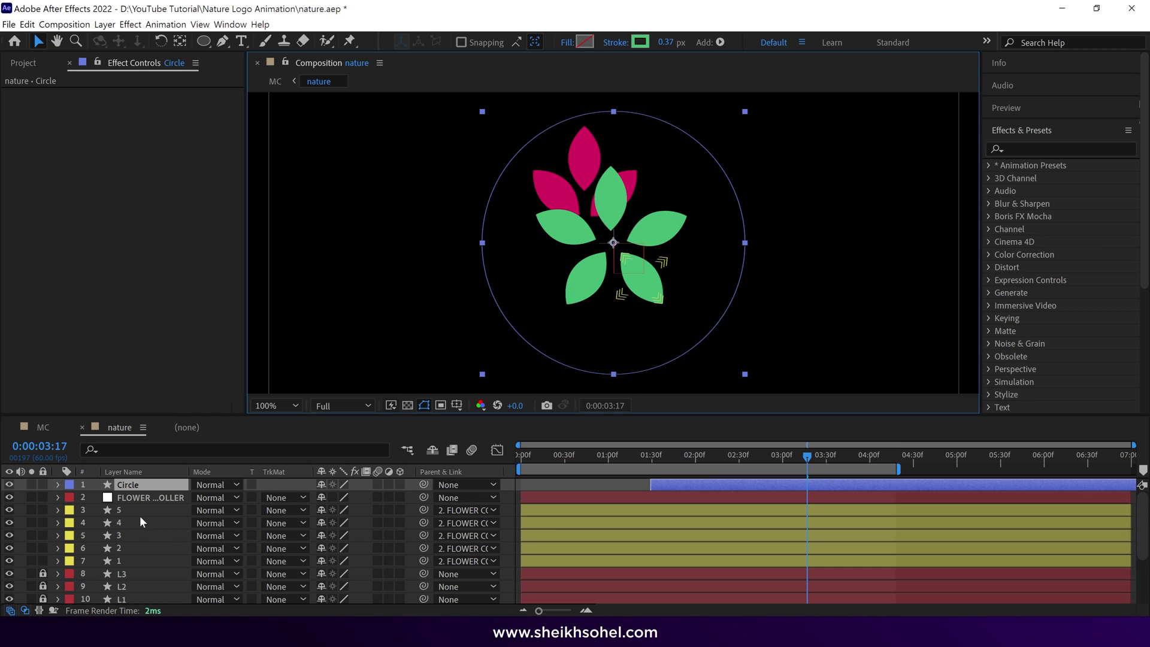
{"action": "left_click", "coordinate": [43, 485]}
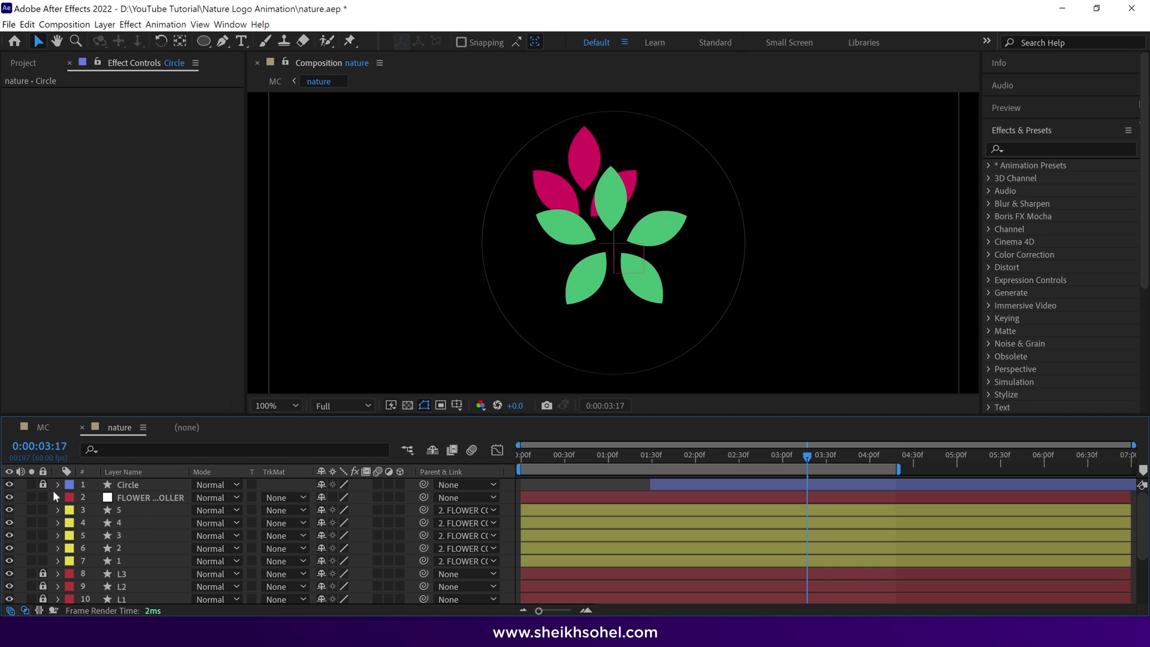
Select the flower's lower-left leaf to identify its layer, and clear the selection.
{"action": "left_click", "coordinate": [598, 286]}
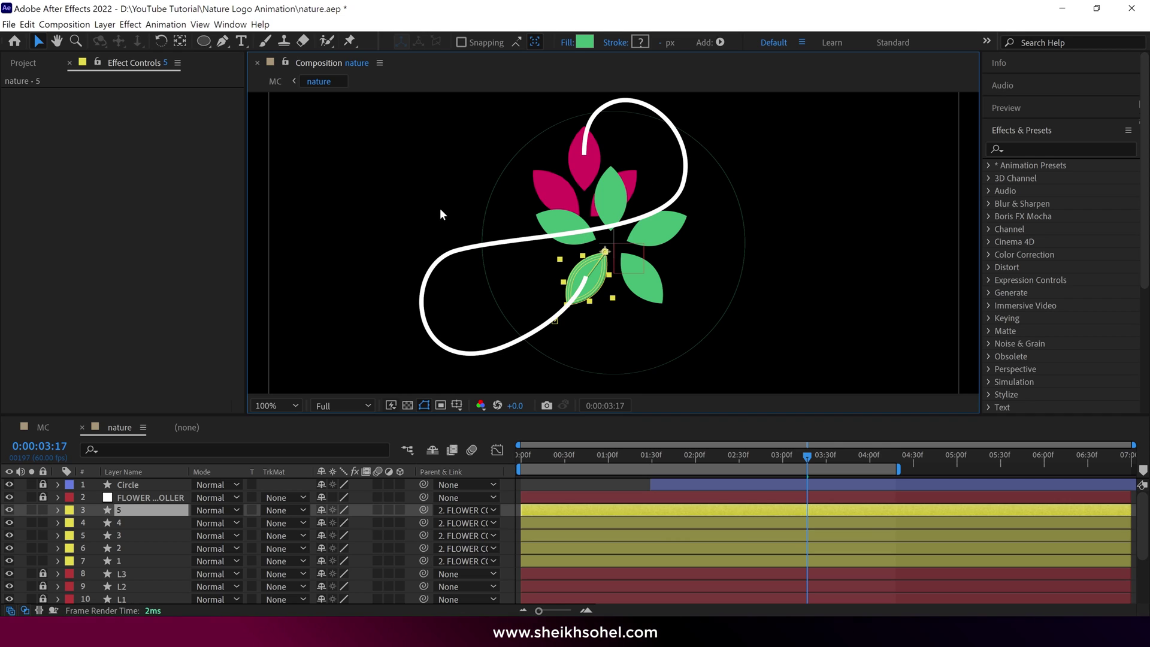
{"action": "scroll", "coordinate": [593, 255], "scroll_direction": "down", "scroll_amount": 2}
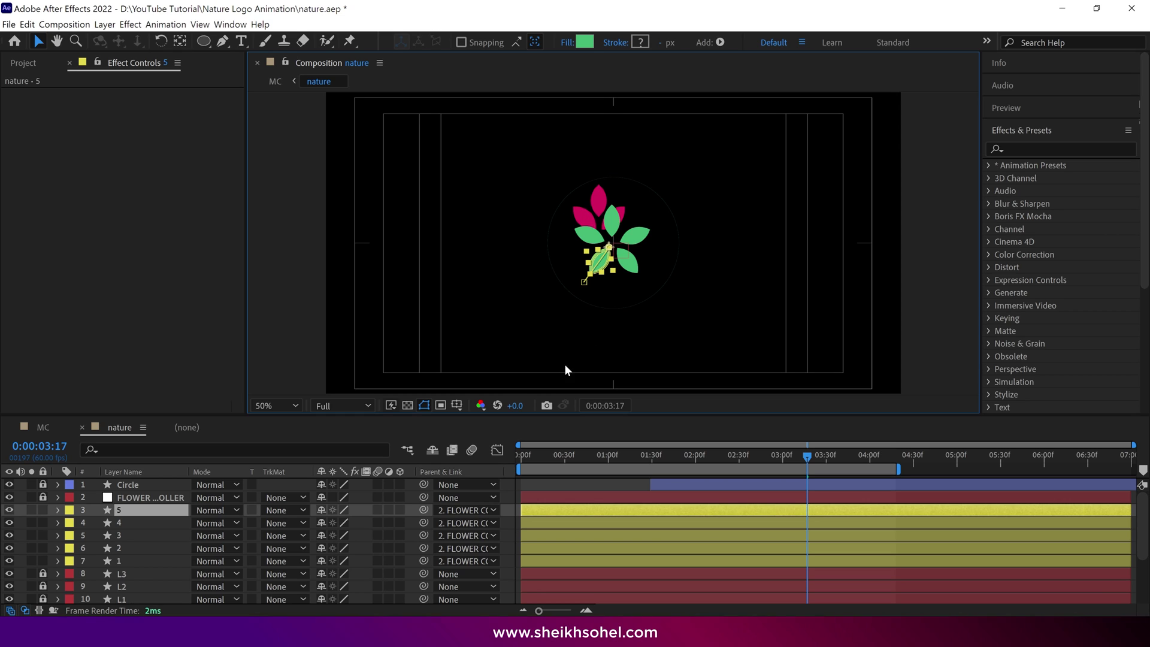
{"action": "left_click", "coordinate": [169, 510], "text": "ctrl"}
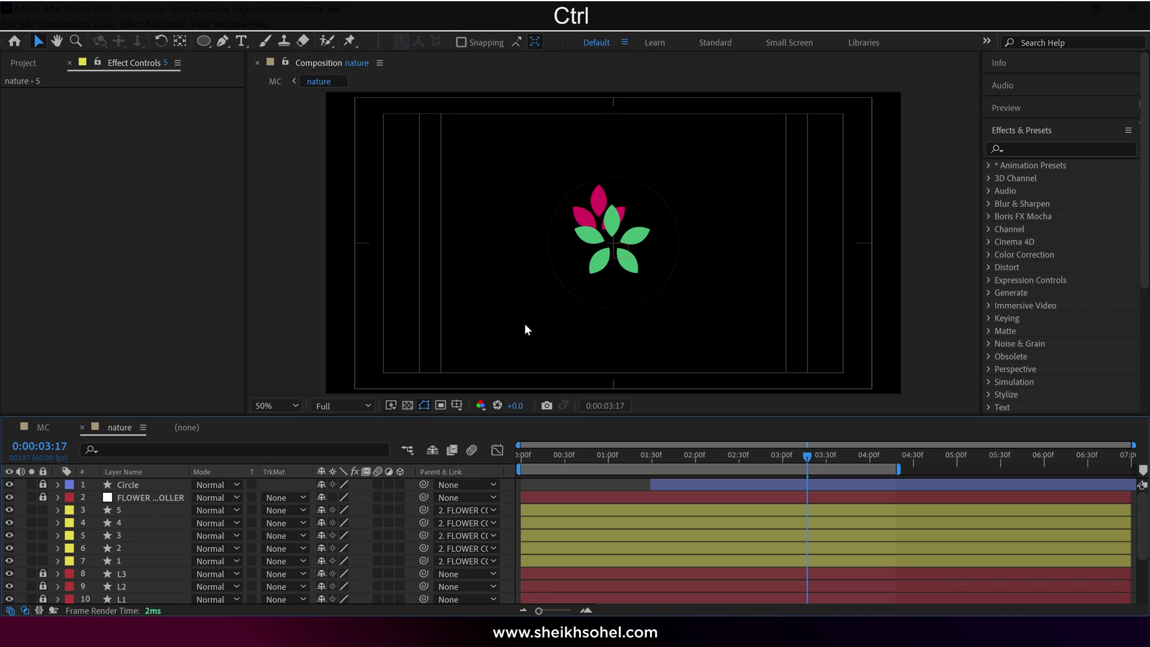
Set up the Pen tool with no fill and a stroke width of 0 px.
{"action": "left_click", "coordinate": [222, 41]}
{"action": "left_click", "coordinate": [447, 42]}
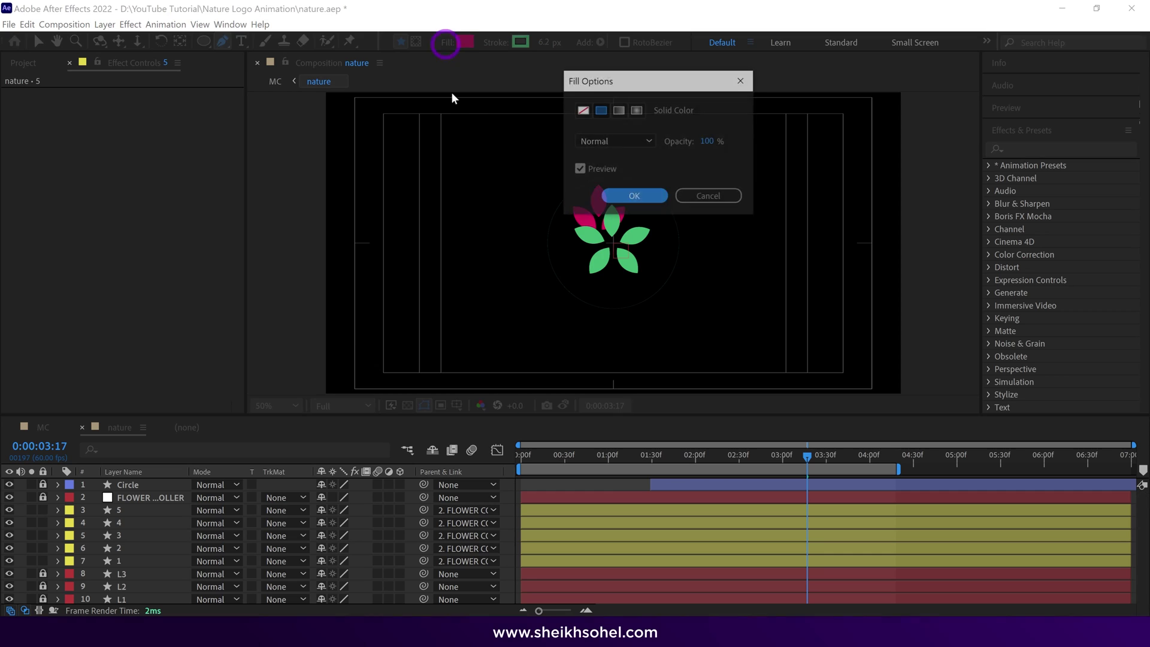
{"action": "left_click", "coordinate": [614, 198]}
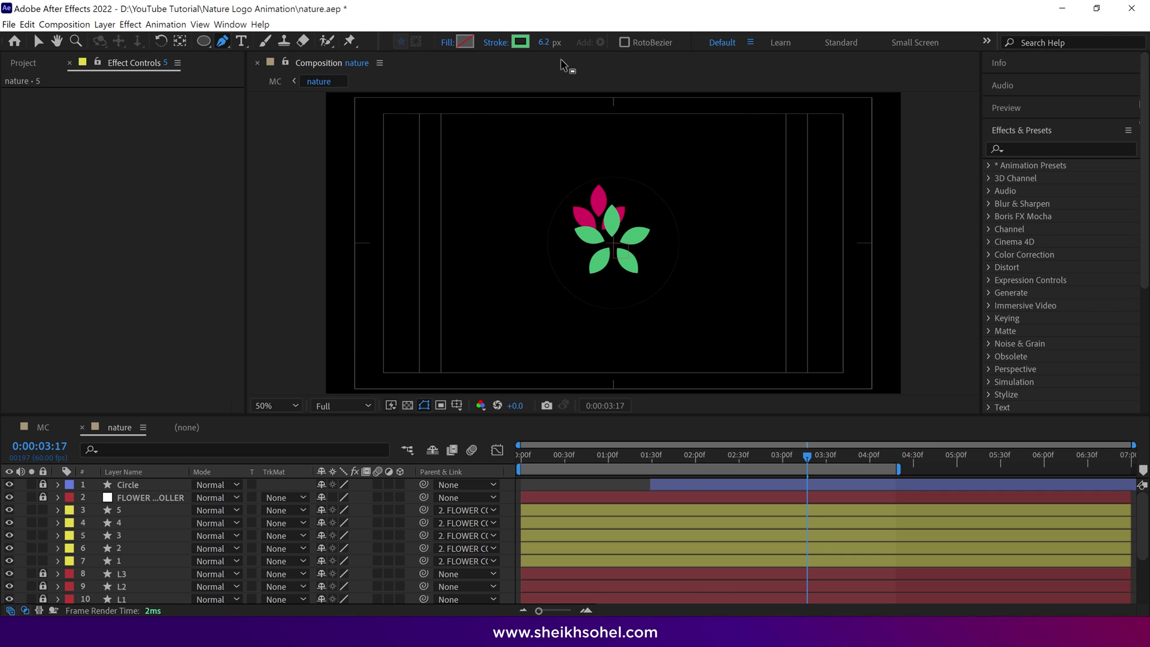
{"action": "left_click_drag", "start_coordinate": [539, 45], "coordinate": [442, 47]}
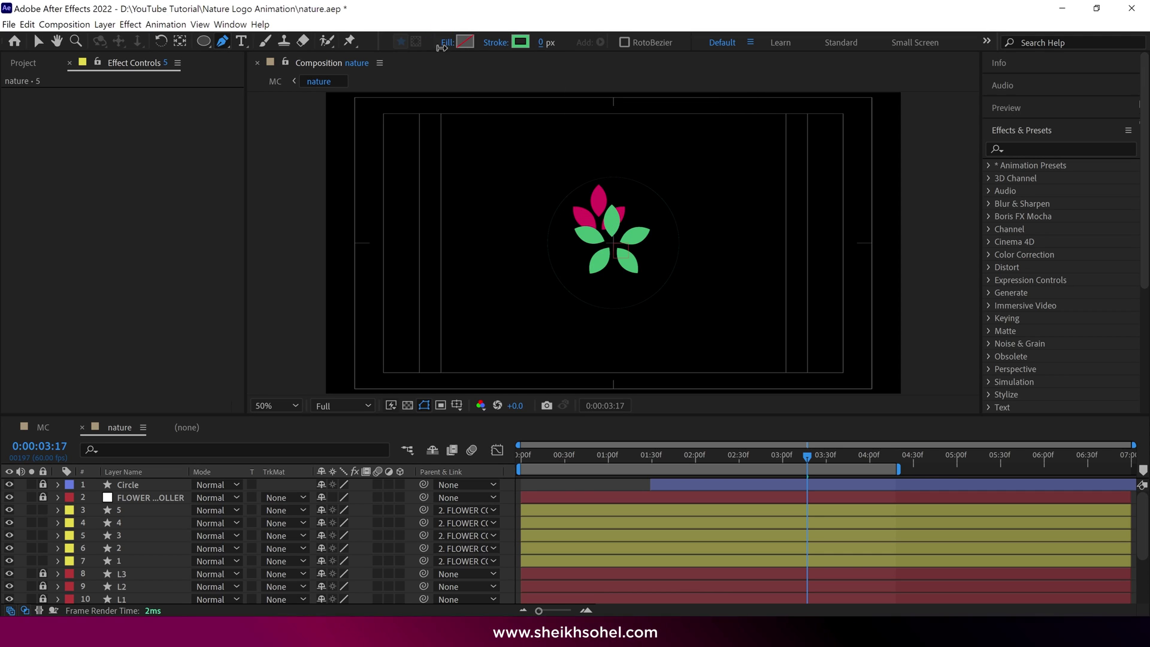
Draw a curved open path from the flower's lower-left leaf, looping out and back across the flower to the top magenta leaf.
{"action": "key", "text": "grave"}
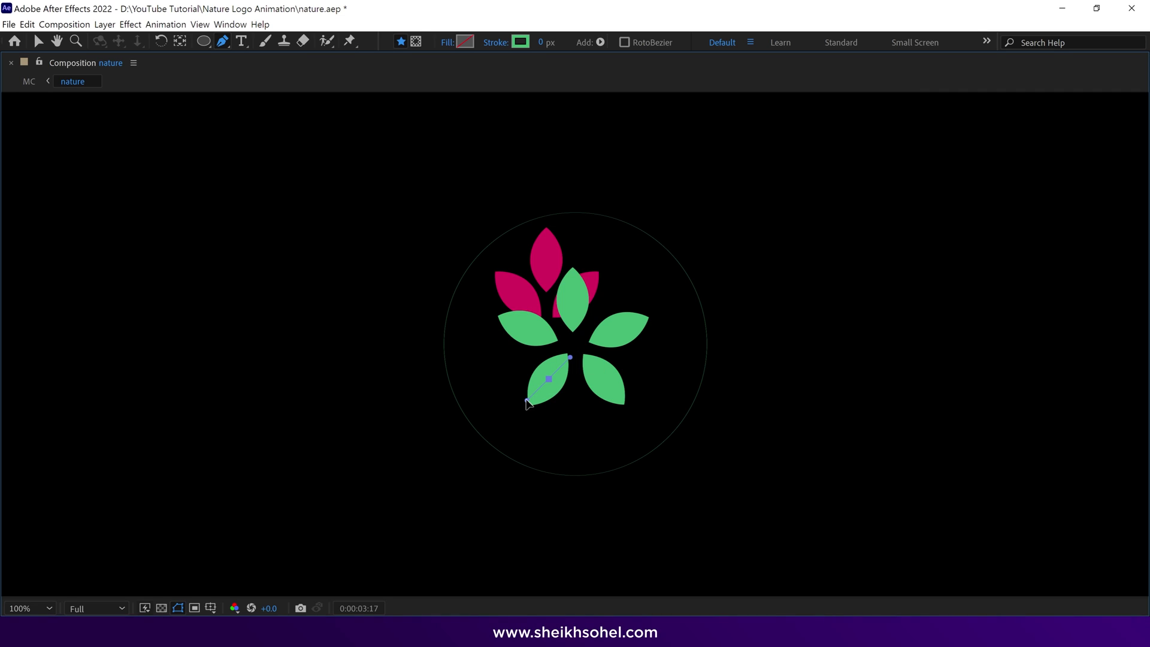
{"action": "key", "text": "ctrl+z"}
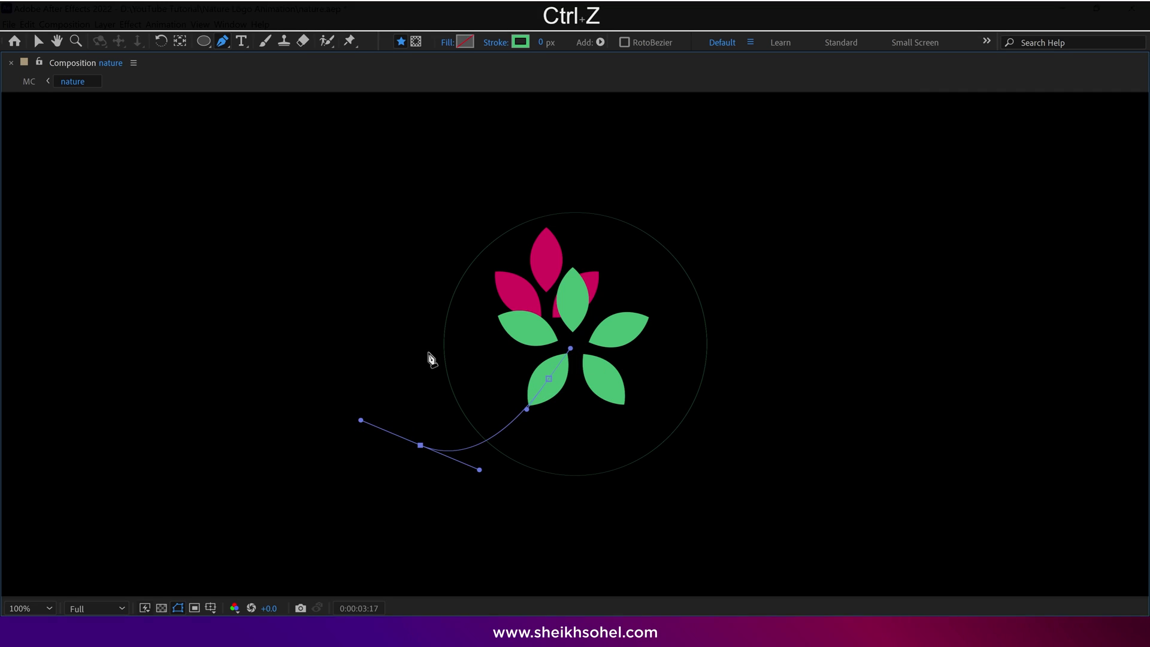
{"action": "left_click_drag", "start_coordinate": [409, 316], "coordinate": [455, 309]}
{"action": "left_click_drag", "start_coordinate": [658, 209], "coordinate": [550, 134]}
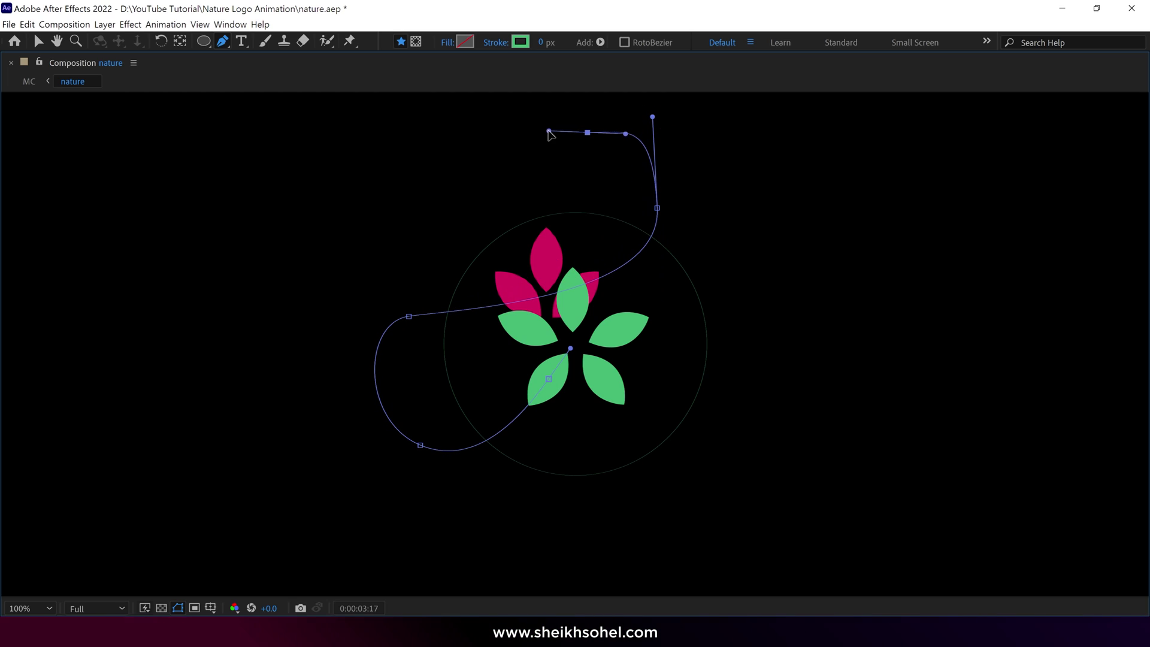
{"action": "left_click_drag", "start_coordinate": [547, 248], "coordinate": [546, 256]}
Reshape the looping path by adjusting its vertices and direction handles into two smoother, rounder loops.
{"action": "left_click_drag", "start_coordinate": [657, 209], "coordinate": [680, 233]}
{"action": "left_click_drag", "start_coordinate": [588, 134], "coordinate": [604, 145]}
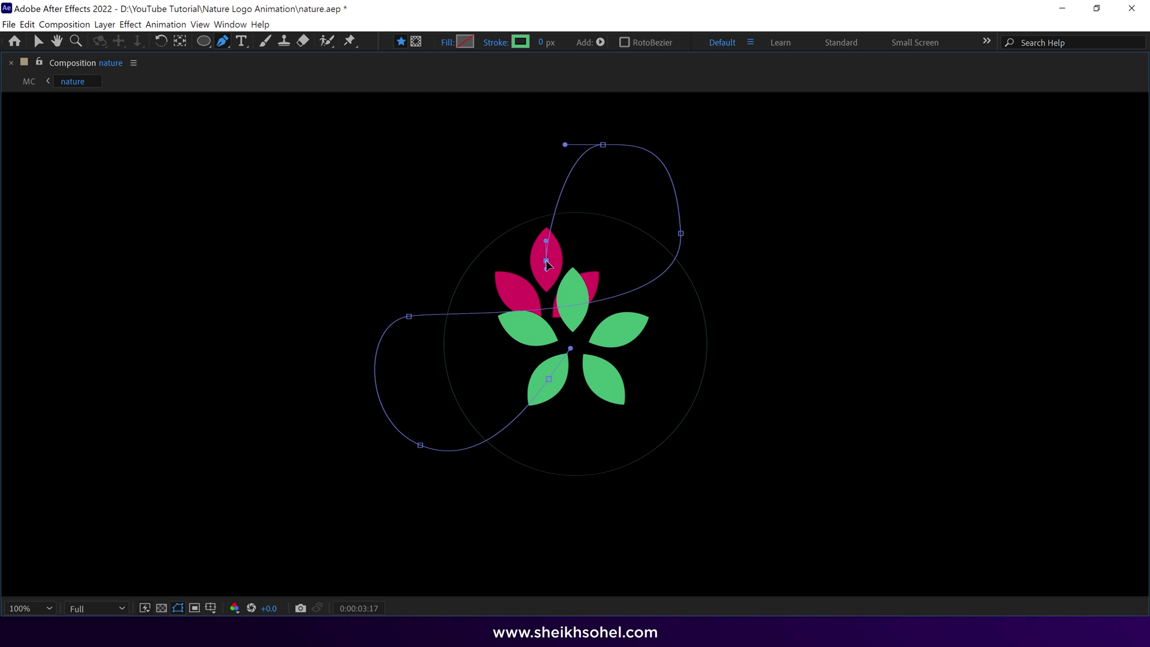
{"action": "left_click_drag", "start_coordinate": [409, 316], "coordinate": [426, 308]}
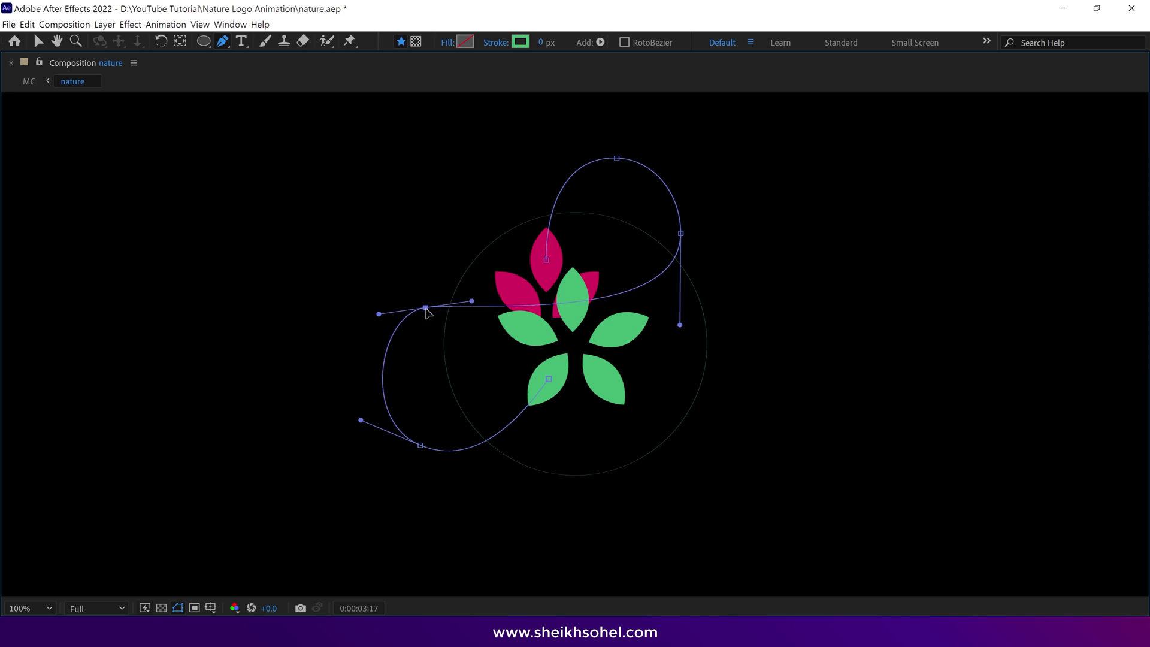
{"action": "left_click_drag", "start_coordinate": [361, 420], "coordinate": [378, 393]}
{"action": "left_click_drag", "start_coordinate": [420, 446], "coordinate": [422, 419]}
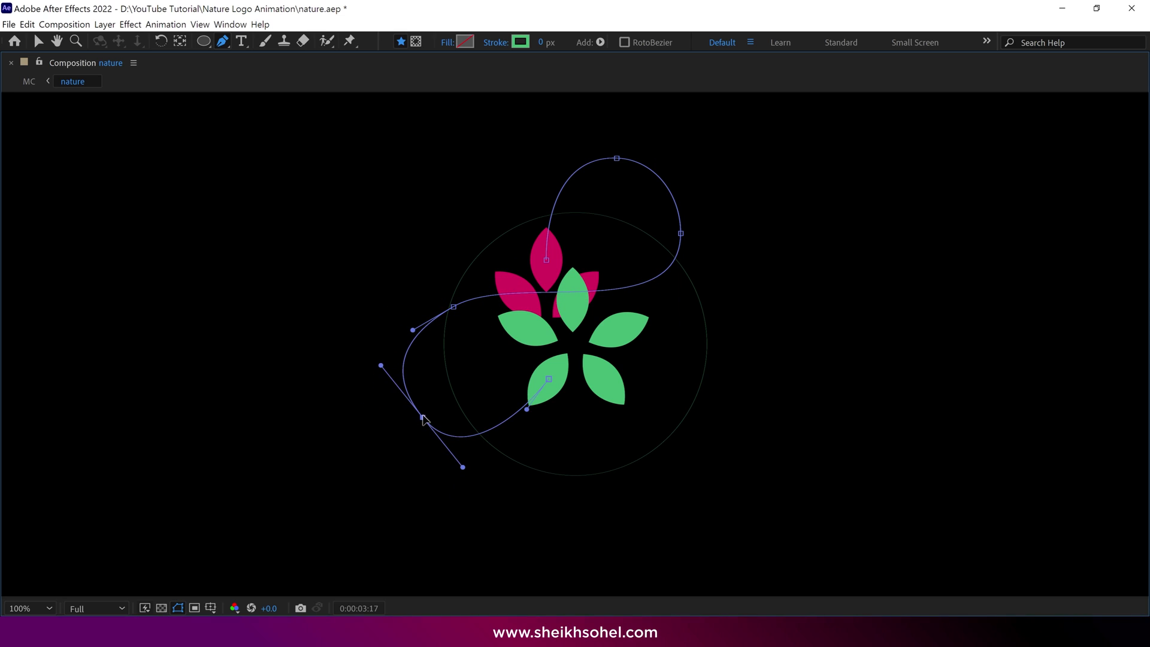
{"action": "left_click_drag", "start_coordinate": [380, 367], "coordinate": [389, 379]}
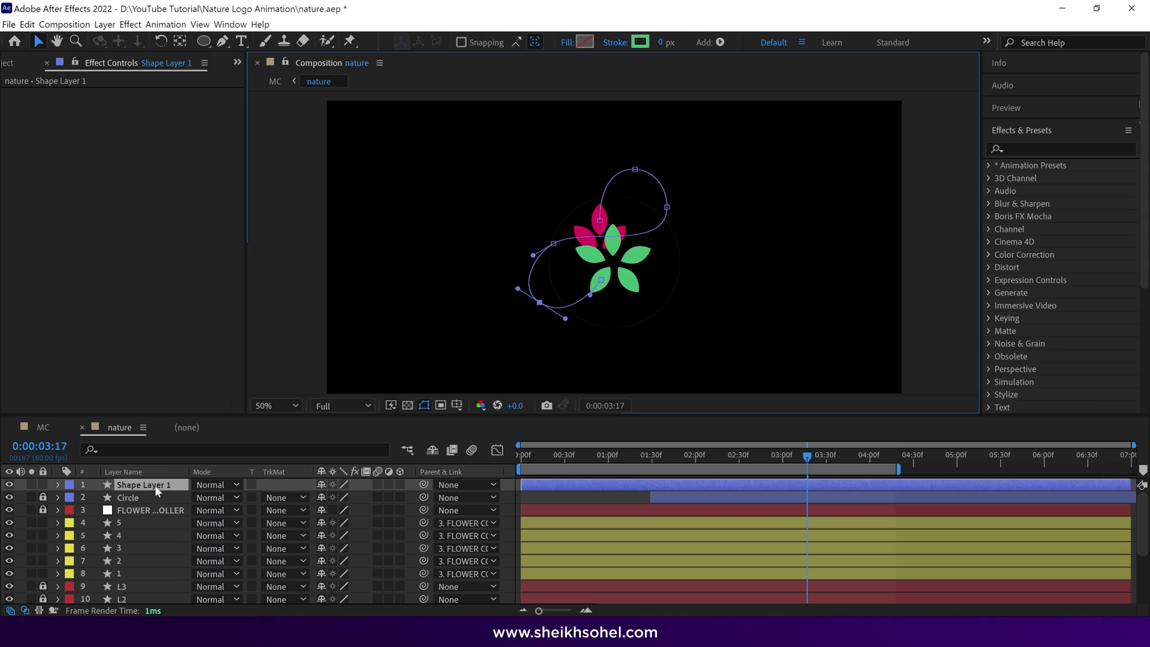
Find the Path property of Shape Layer 1, add a keyframe to it at 0:00:03:17, copy it and collapse the layer.
{"action": "left_click", "coordinate": [142, 449]}
{"action": "type", "text": "path"}
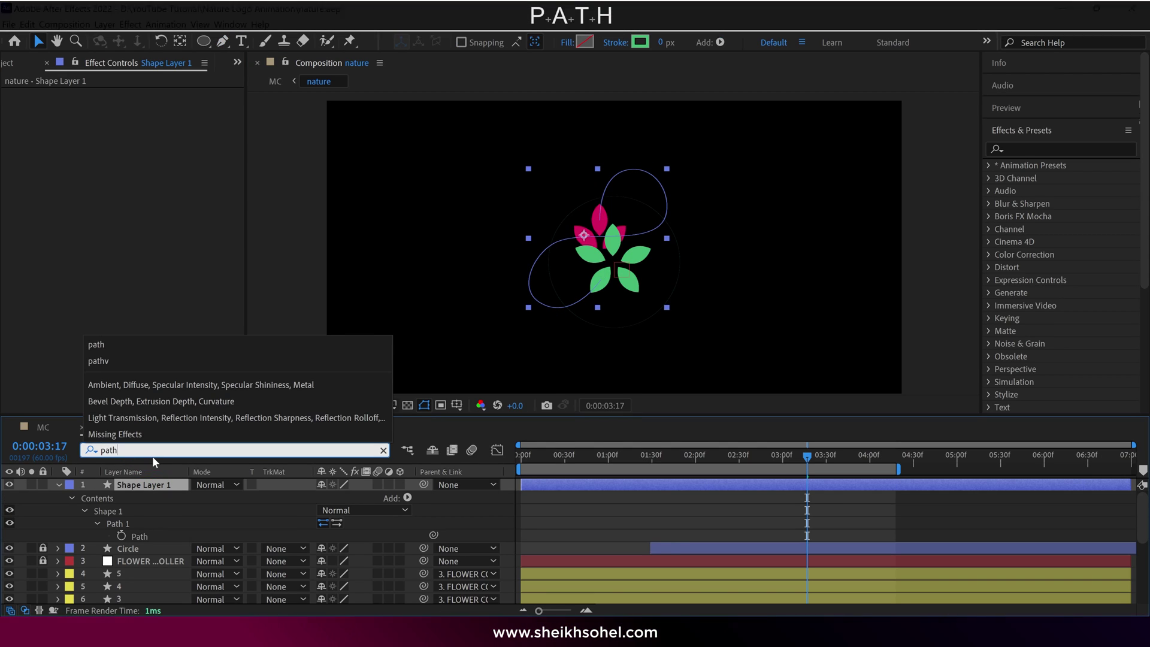
{"action": "left_click", "coordinate": [164, 524]}
{"action": "left_click", "coordinate": [165, 524]}
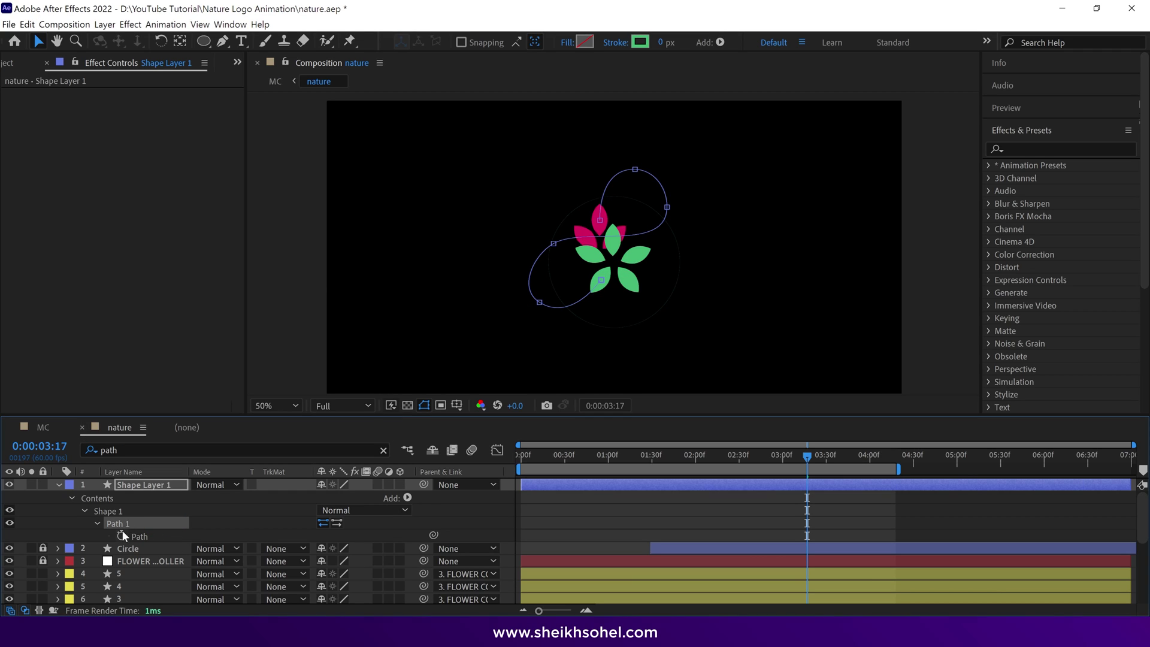
{"action": "left_click", "coordinate": [122, 535]}
{"action": "left_click_drag", "start_coordinate": [850, 519], "coordinate": [800, 545]}
{"action": "key", "text": "ctrl+c"}
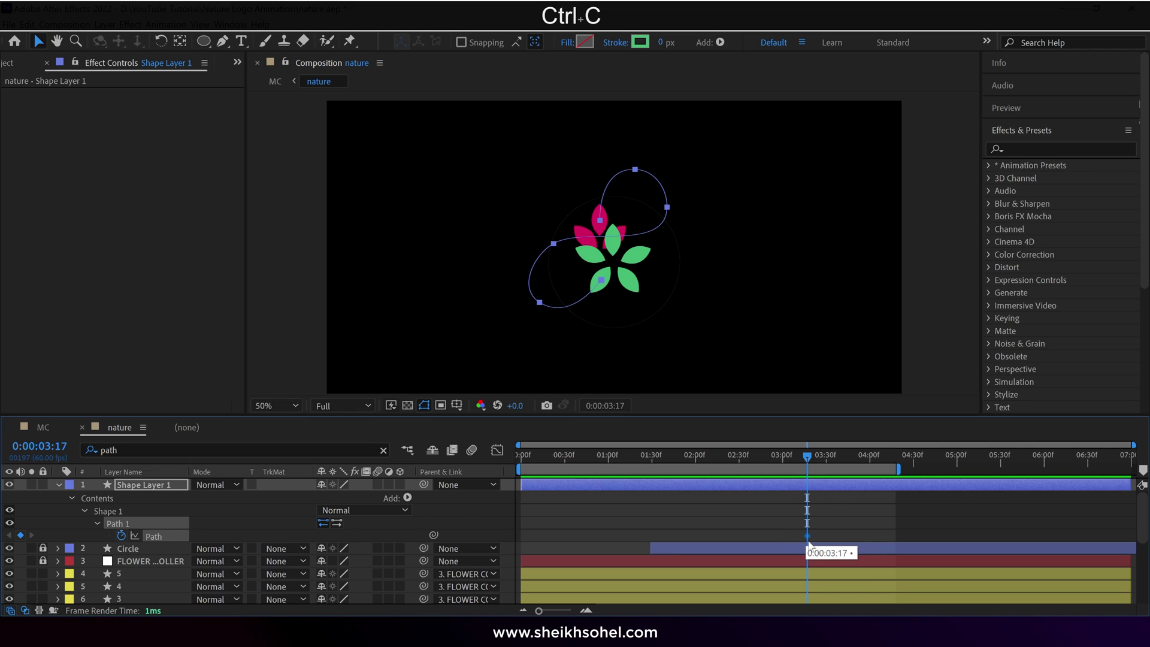
{"action": "left_click", "coordinate": [58, 489]}
{"action": "left_click", "coordinate": [58, 486]}
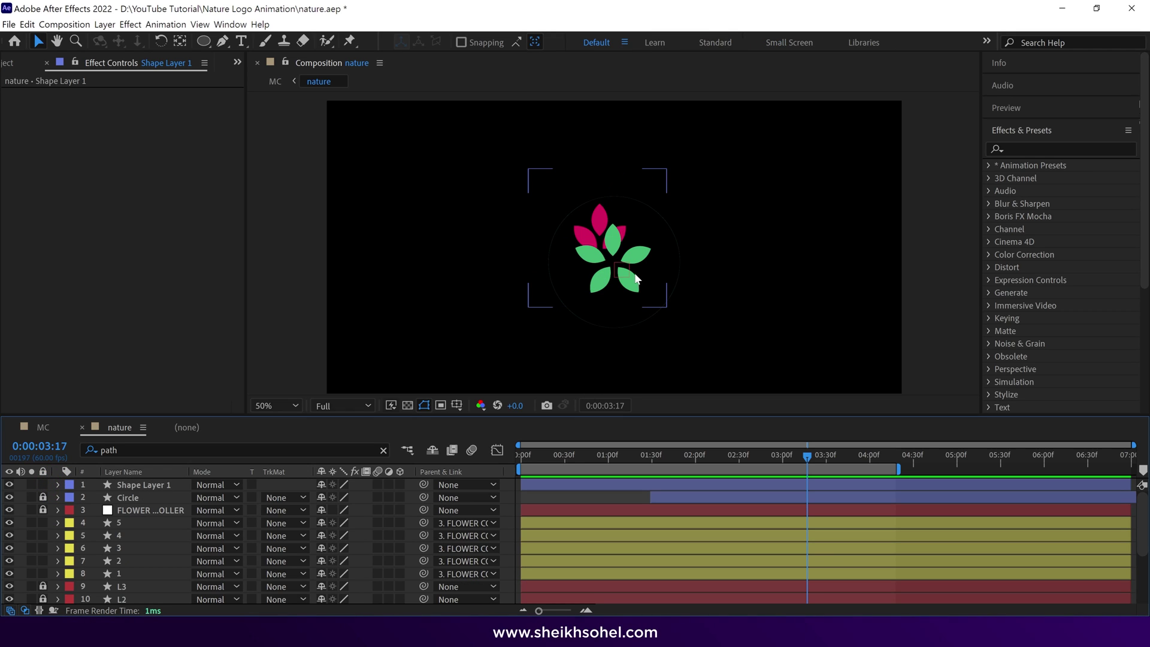
Split leaf layer 5 at 0:00:02:57.
{"action": "left_click", "coordinate": [606, 287]}
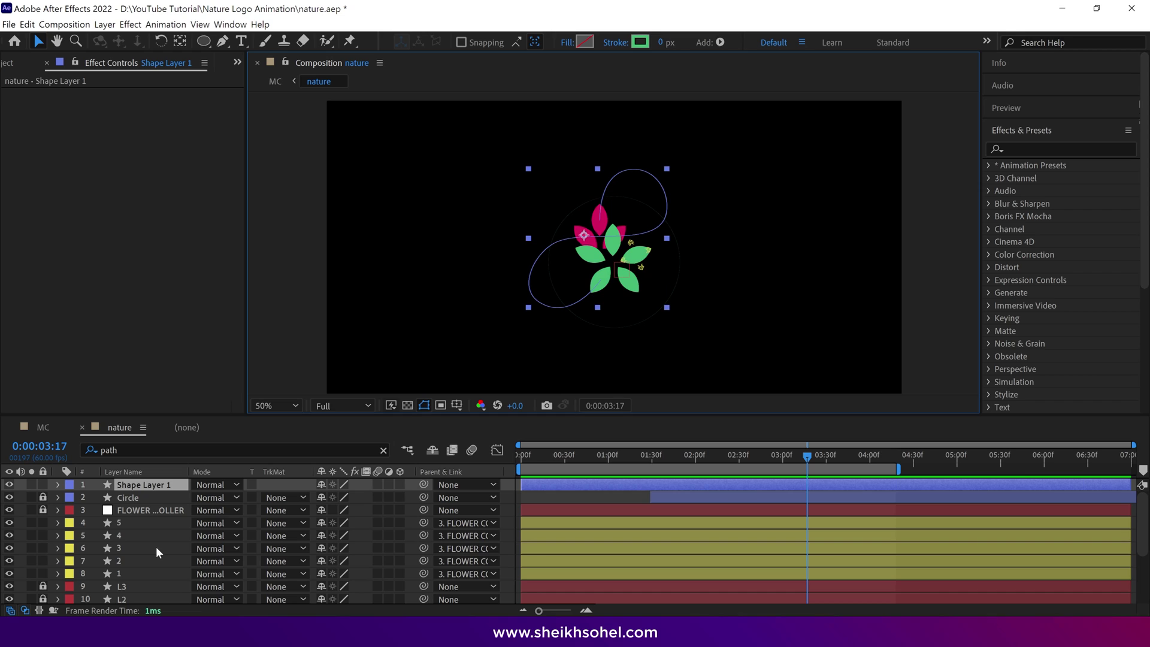
{"action": "left_click", "coordinate": [129, 525]}
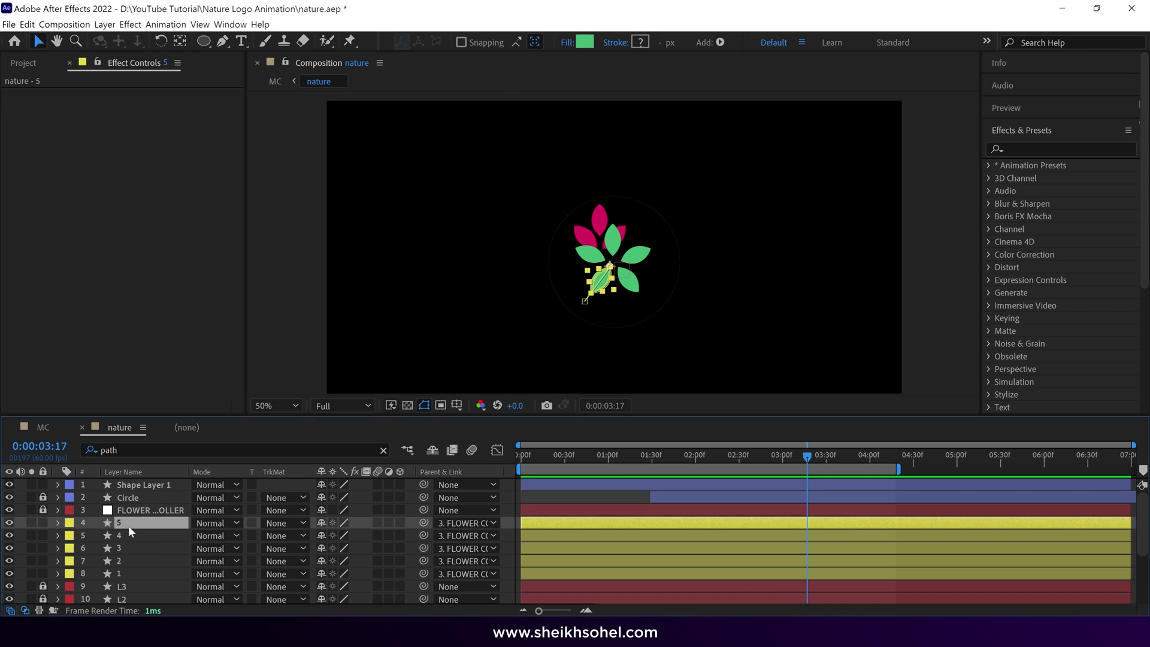
{"action": "key", "text": "shift+Page_Up"}
{"action": "key", "text": "shift+Page_Up"}
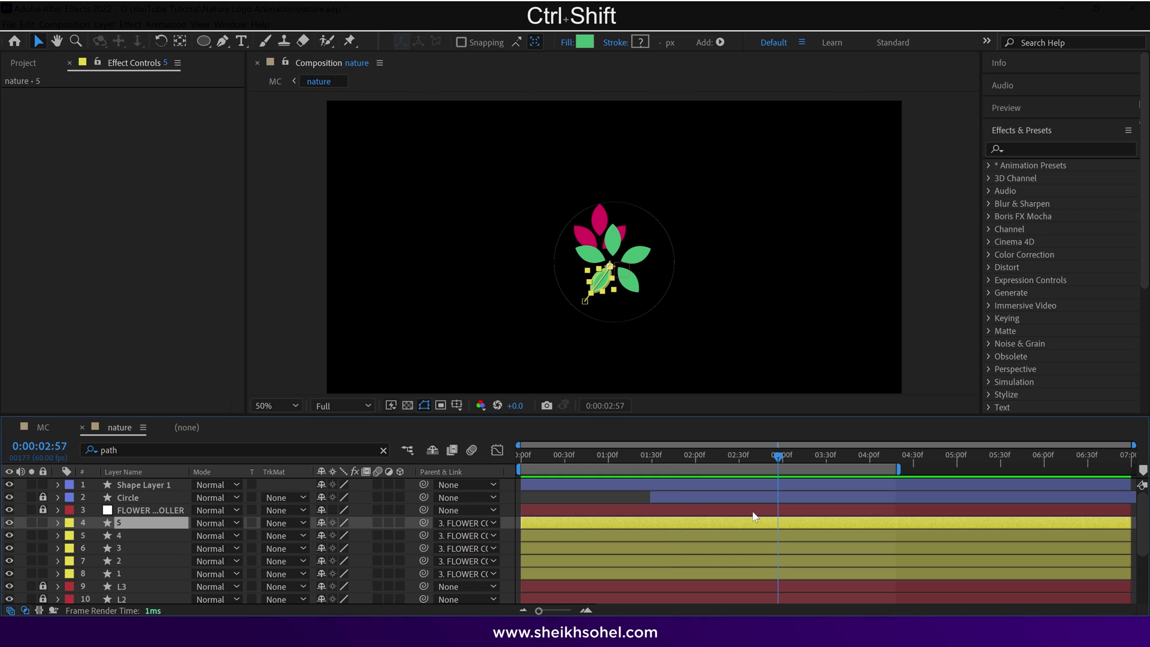
{"action": "key", "text": "ctrl+shift+d"}
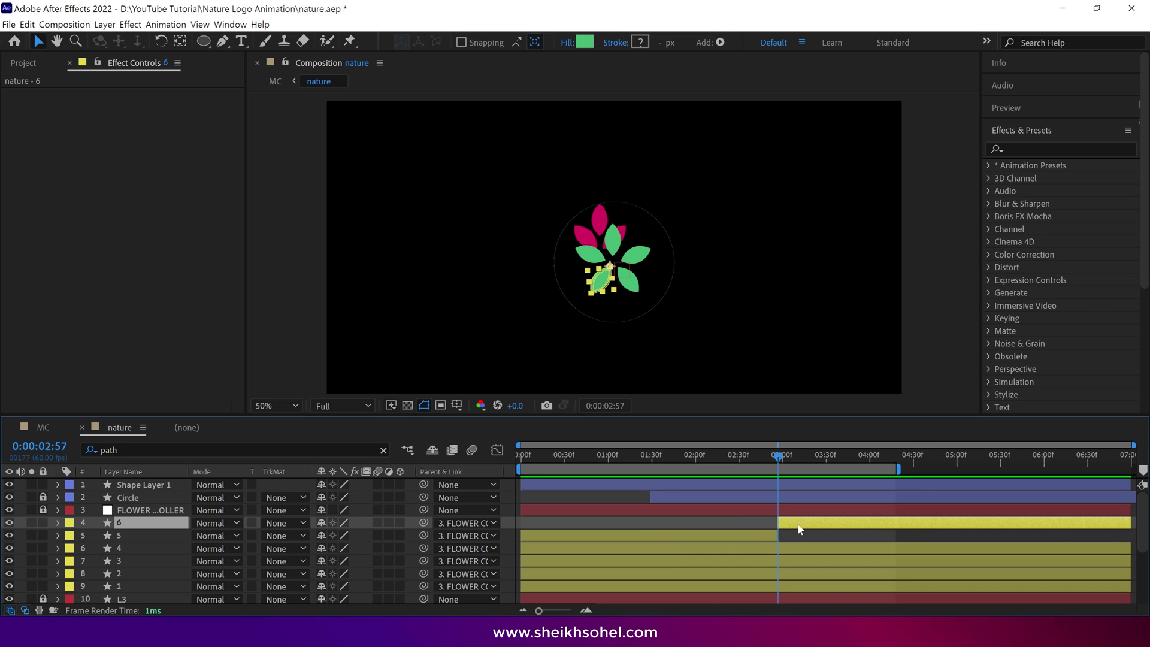
Give both halves of the split leaf, layers 5 and 6, a pale teal label color.
{"action": "left_click", "coordinate": [125, 535], "text": "shift"}
{"action": "left_click", "coordinate": [70, 536]}
{"action": "left_click", "coordinate": [93, 343]}
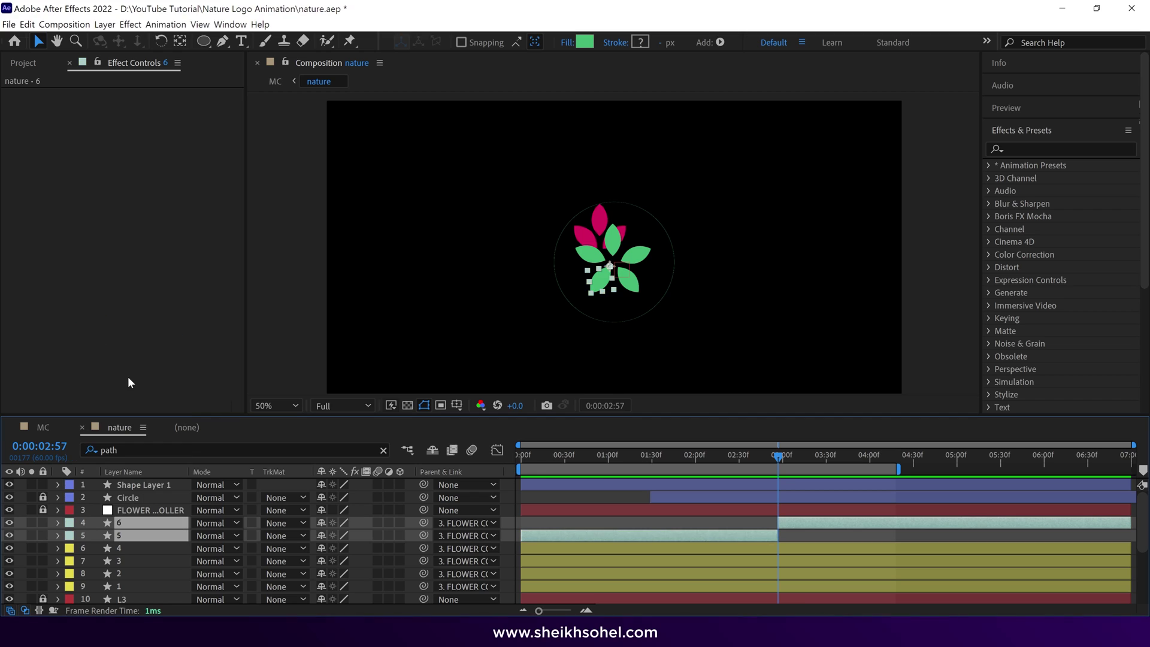
Reveal the keyframed properties of layer 6 and remove all its Position and Scale keyframes.
{"action": "left_click", "coordinate": [799, 524]}
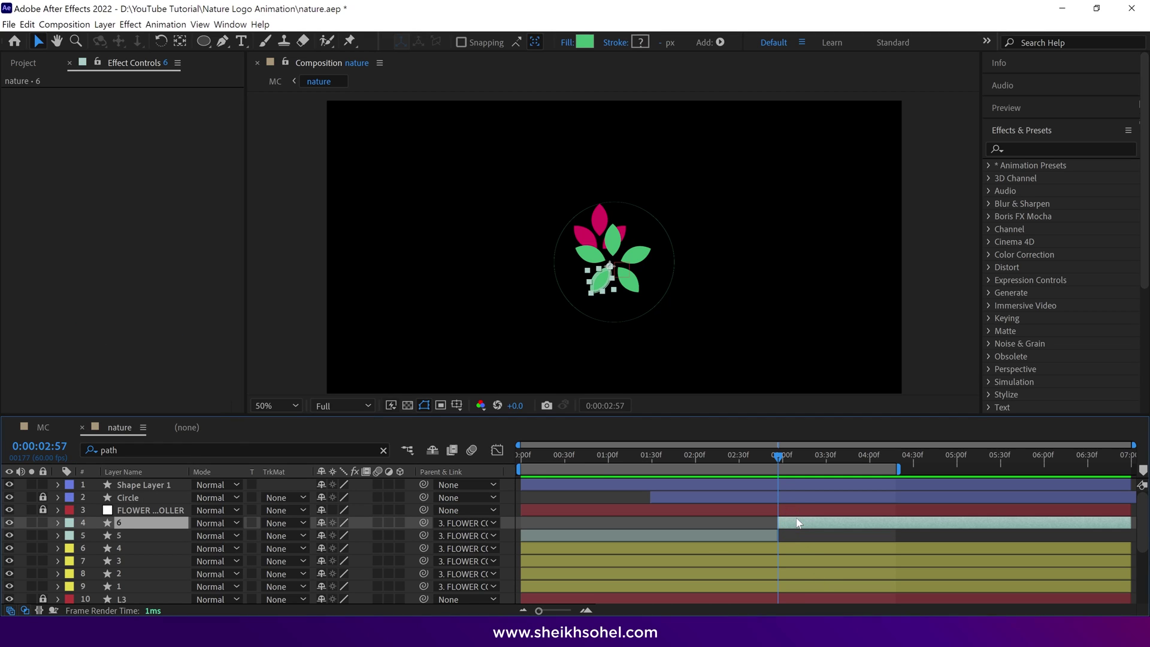
{"action": "key", "text": "u"}
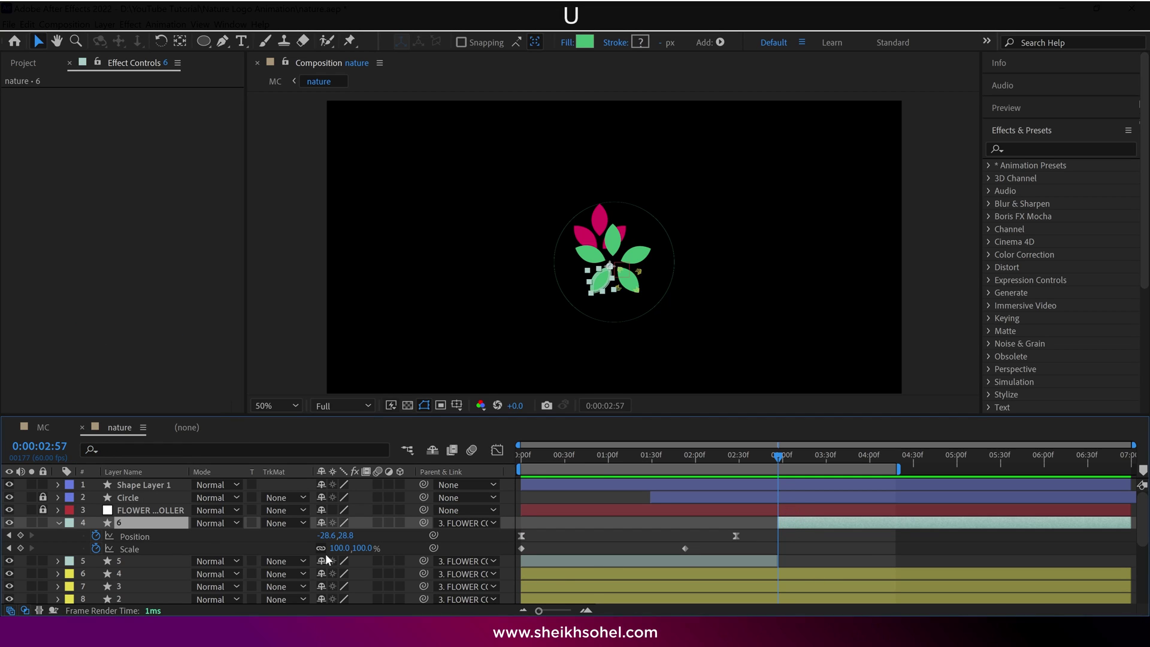
{"action": "left_click", "coordinate": [95, 536]}
{"action": "left_click", "coordinate": [96, 548]}
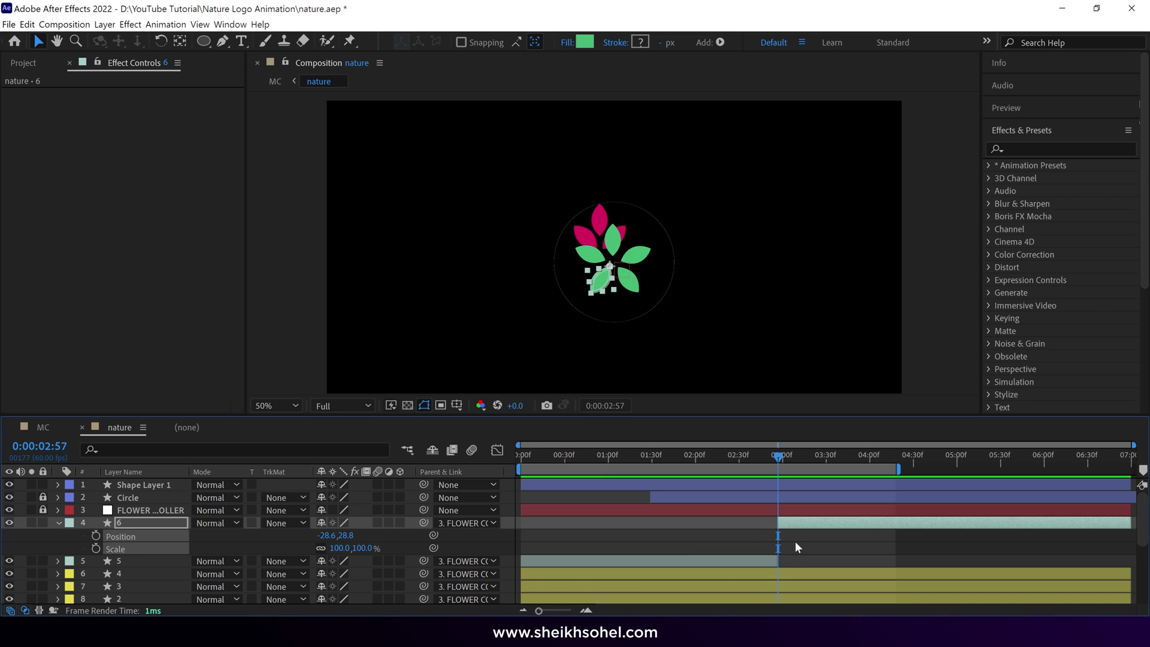
Paste the copied path into layer 6's Position at 0:00:02:57 and move the whole motion path back over the flower.
{"action": "left_click", "coordinate": [210, 537]}
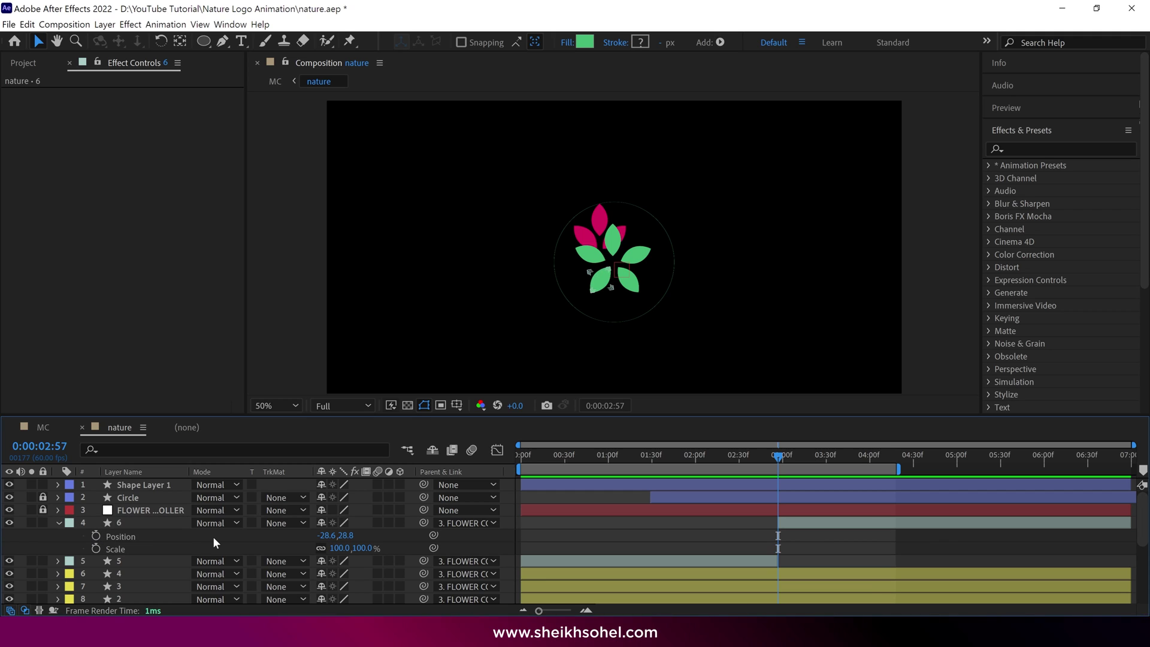
{"action": "left_click", "coordinate": [135, 536]}
{"action": "key", "text": "ctrl+v"}
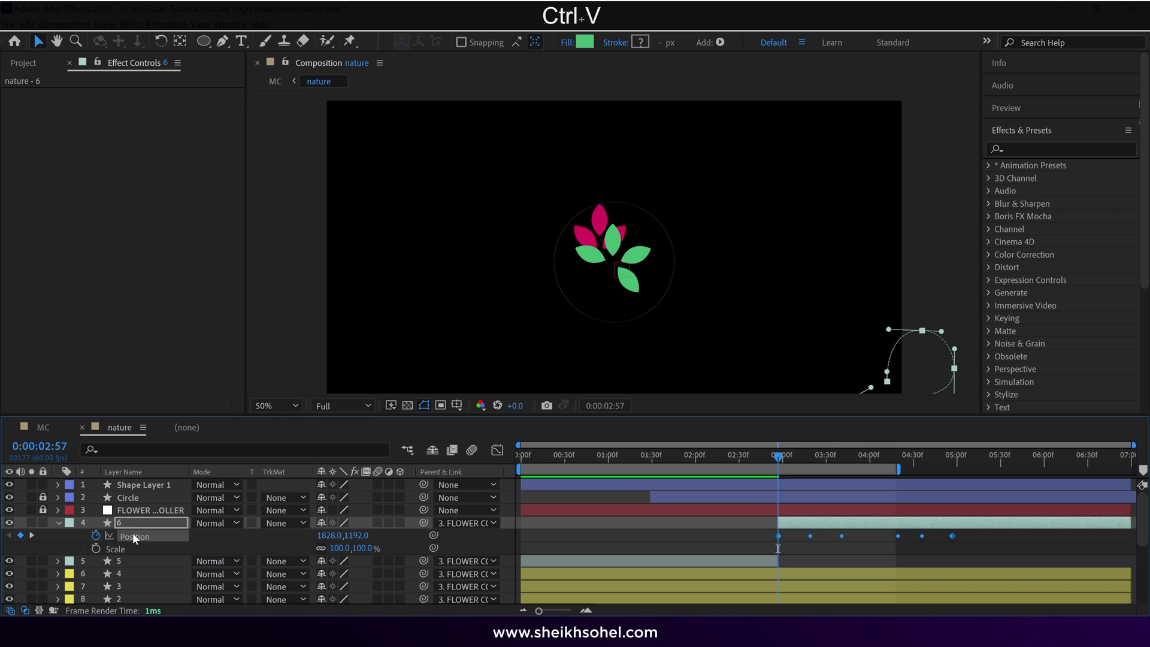
{"action": "key", "text": "ctrl+v"}
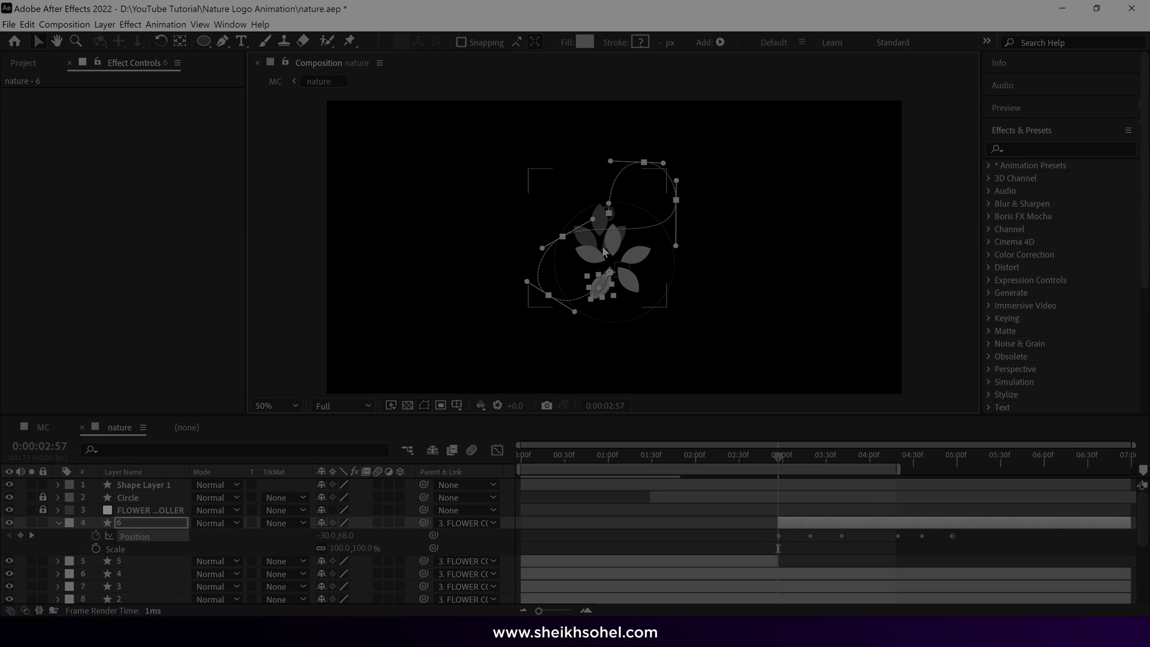
{"action": "key", "text": "ctrl+v"}
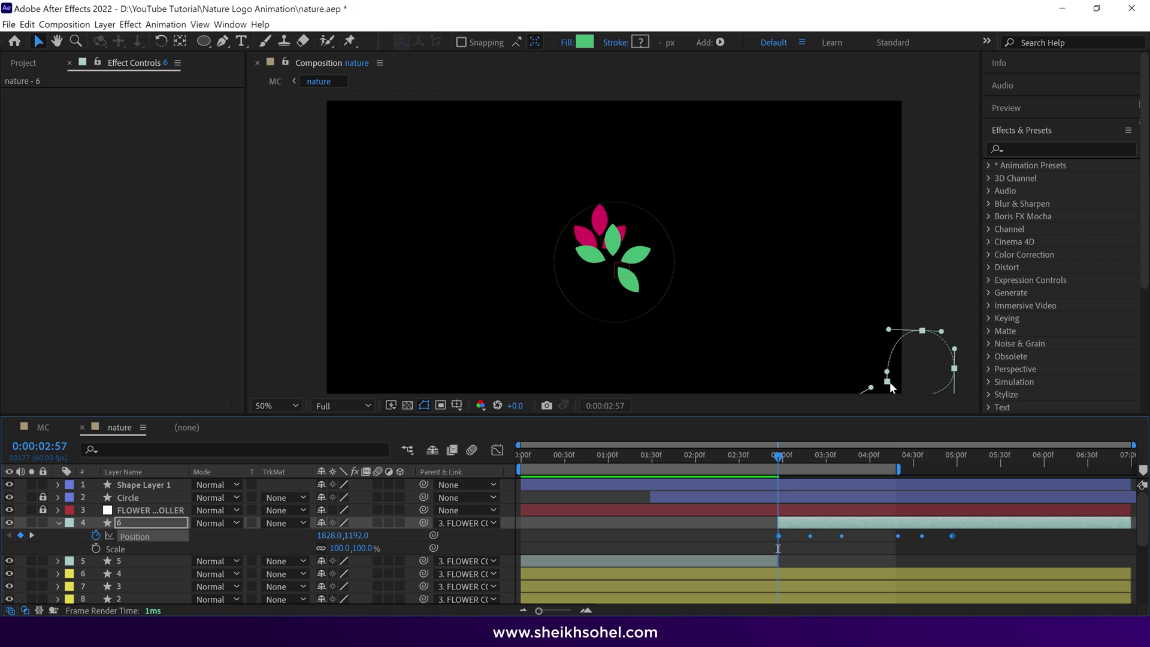
{"action": "left_click_drag", "start_coordinate": [887, 386], "coordinate": [547, 170]}
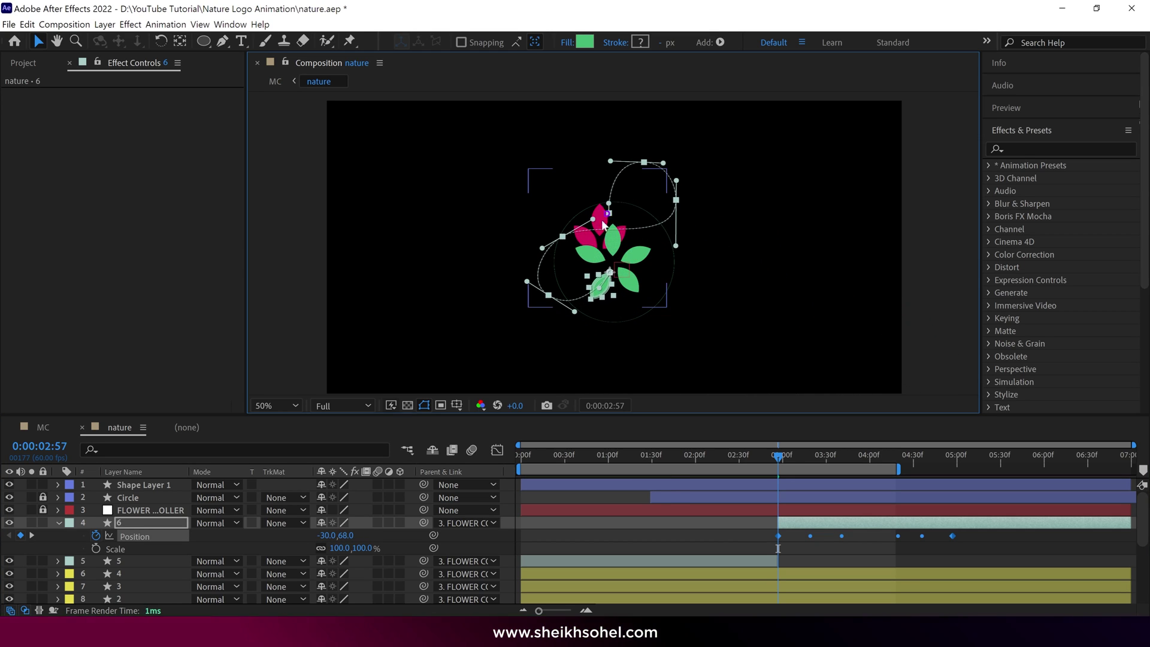
Fine-tune layer 6's starting Position to about -28, 25 so the leaf sits in its original place in the flower.
{"action": "scroll", "coordinate": [617, 269], "scroll_direction": "up", "scroll_amount": 2}
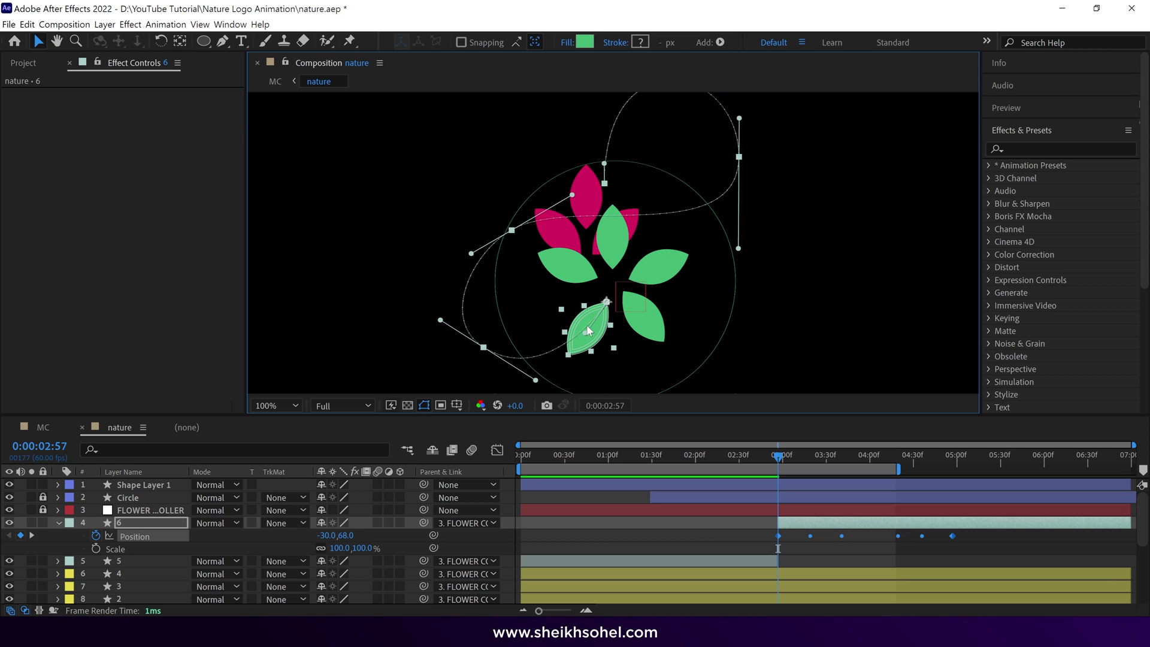
{"action": "mouse_move", "coordinate": [595, 327]}
{"action": "left_mouse_down"}
{"action": "mouse_move", "coordinate": [575, 340]}
{"action": "mouse_move", "coordinate": [592, 321]}
{"action": "left_mouse_up"}
{"action": "left_click", "coordinate": [1019, 108]}
{"action": "key", "text": "shift+Right"}
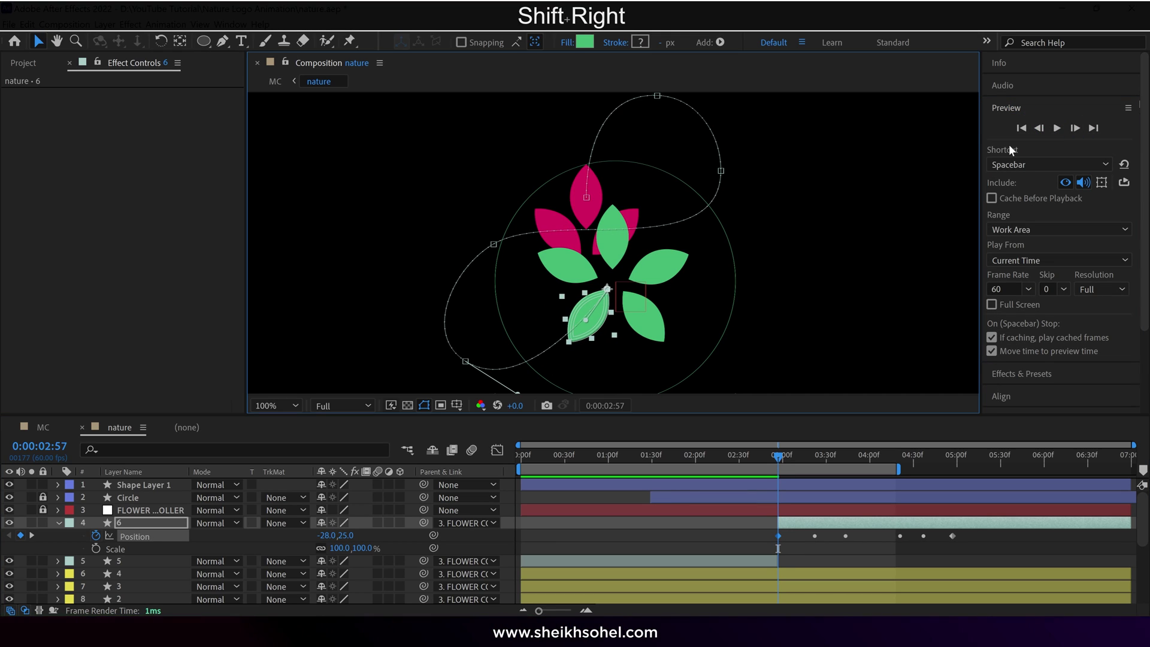
Move layer 6's final Position keyframe at 0:00:04:57 up to -98, -392, at the tip of the top magenta leaf.
{"action": "left_click_drag", "start_coordinate": [782, 463], "coordinate": [955, 465]}
{"action": "key", "text": "shift"}
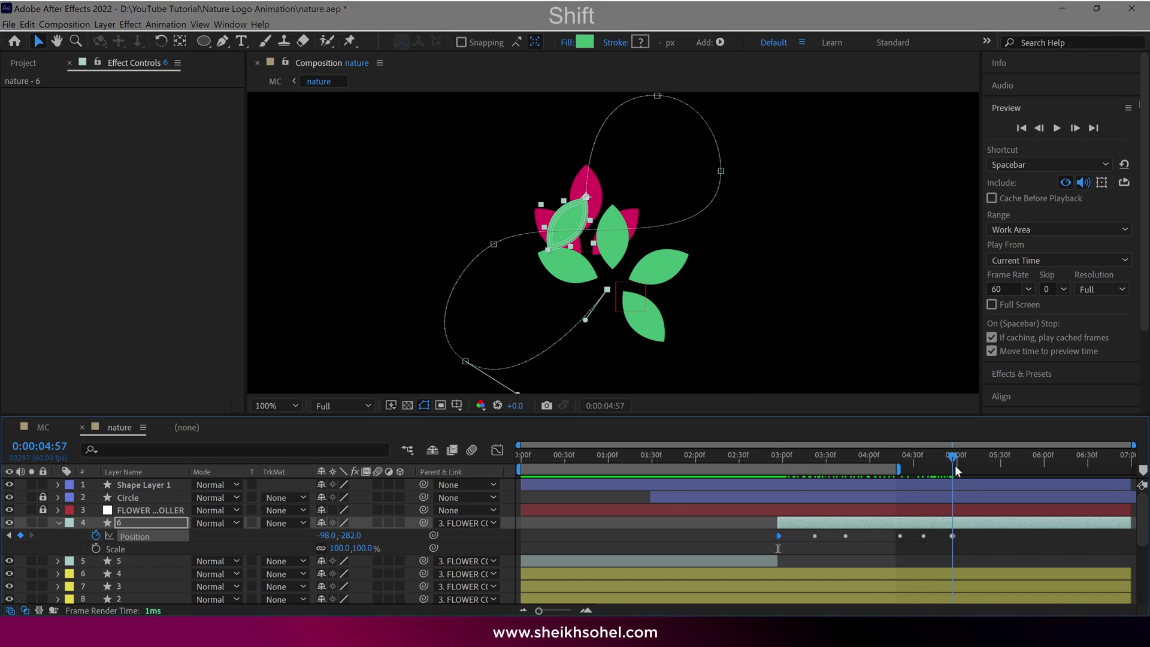
{"action": "key", "text": "shift+Up"}
{"action": "key", "text": "shift+Up"}
{"action": "key", "text": "shift+Up"}
{"action": "key", "text": "shift+Up"}
{"action": "key", "text": "shift+Up"}
{"action": "key", "text": "shift+Up"}
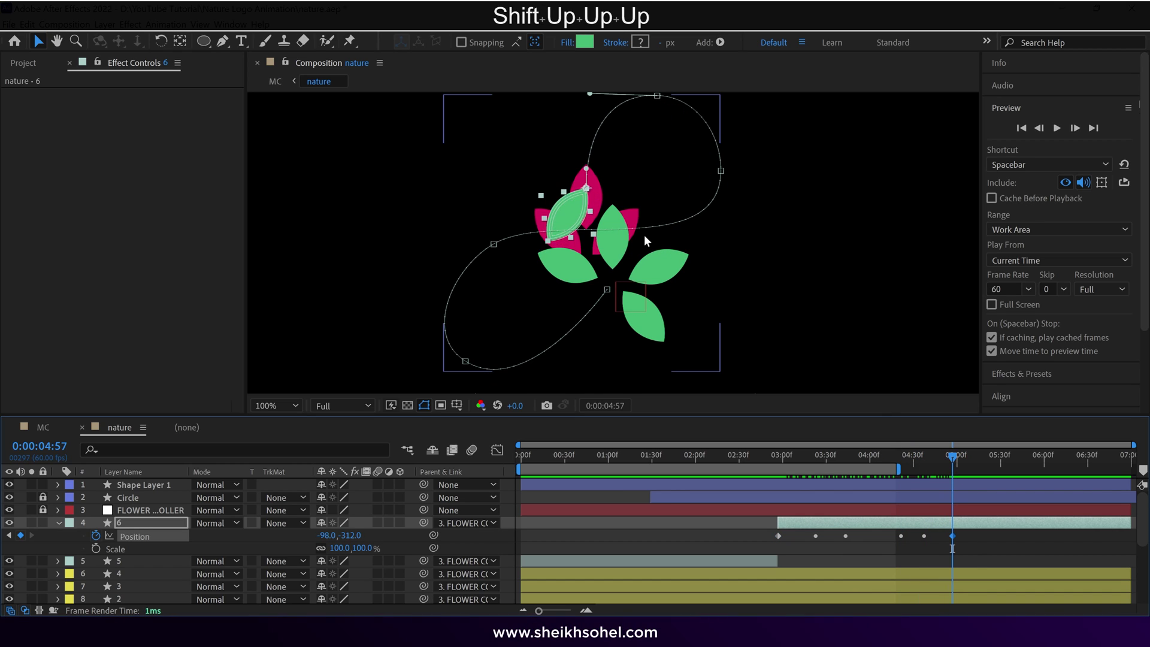
{"action": "key", "text": "shift+Up"}
{"action": "key", "text": "shift+Up"}
{"action": "key", "text": "shift+Up"}
{"action": "key", "text": "shift+Up"}
{"action": "key", "text": "shift+Up"}
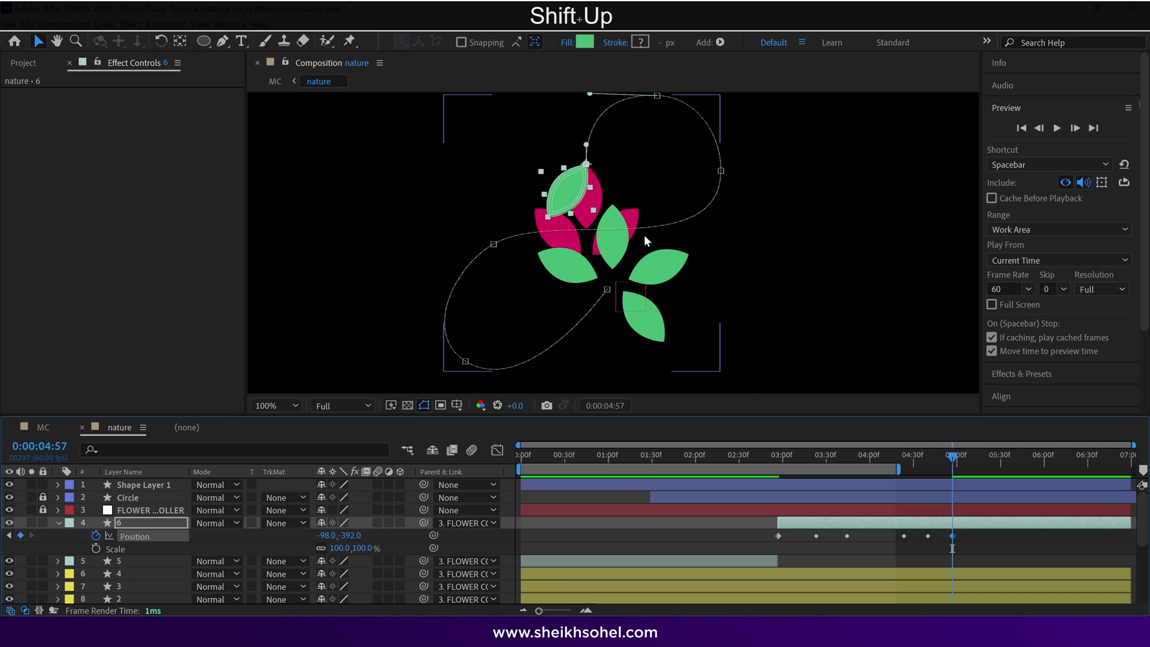
Add Rotation keyframes to layer 6 at 0:00:02:57 and 0:00:03:12.
{"action": "left_click", "coordinate": [786, 455], "text": "shift"}
{"action": "key", "text": "r"}
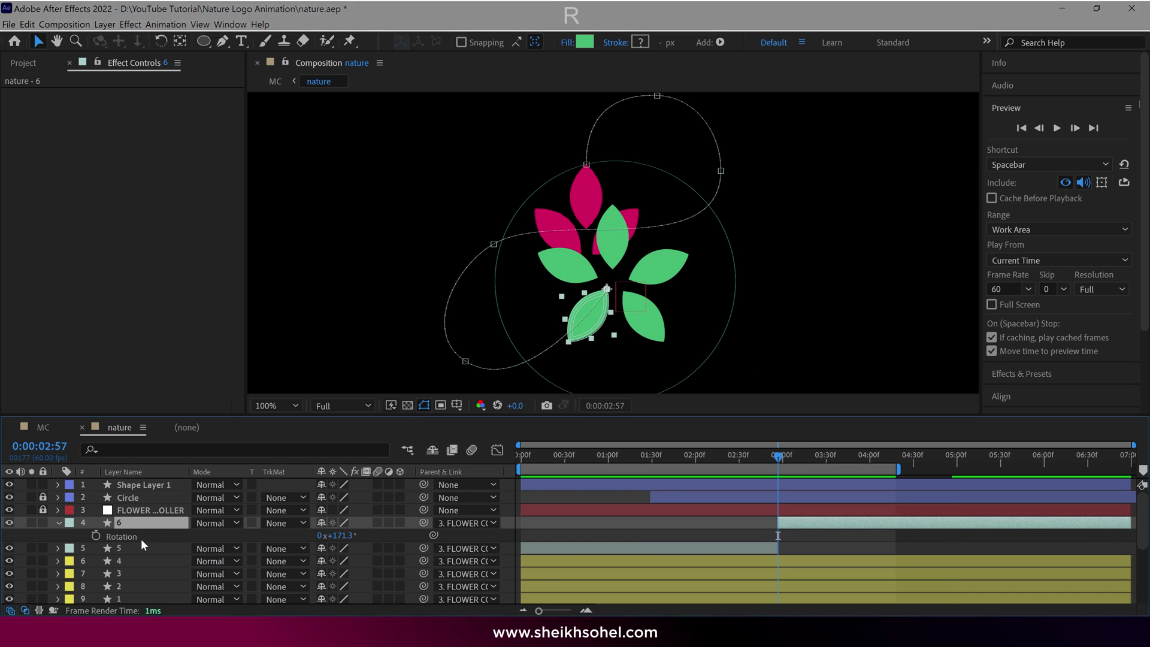
{"action": "left_click", "coordinate": [96, 536]}
{"action": "left_click", "coordinate": [801, 457]}
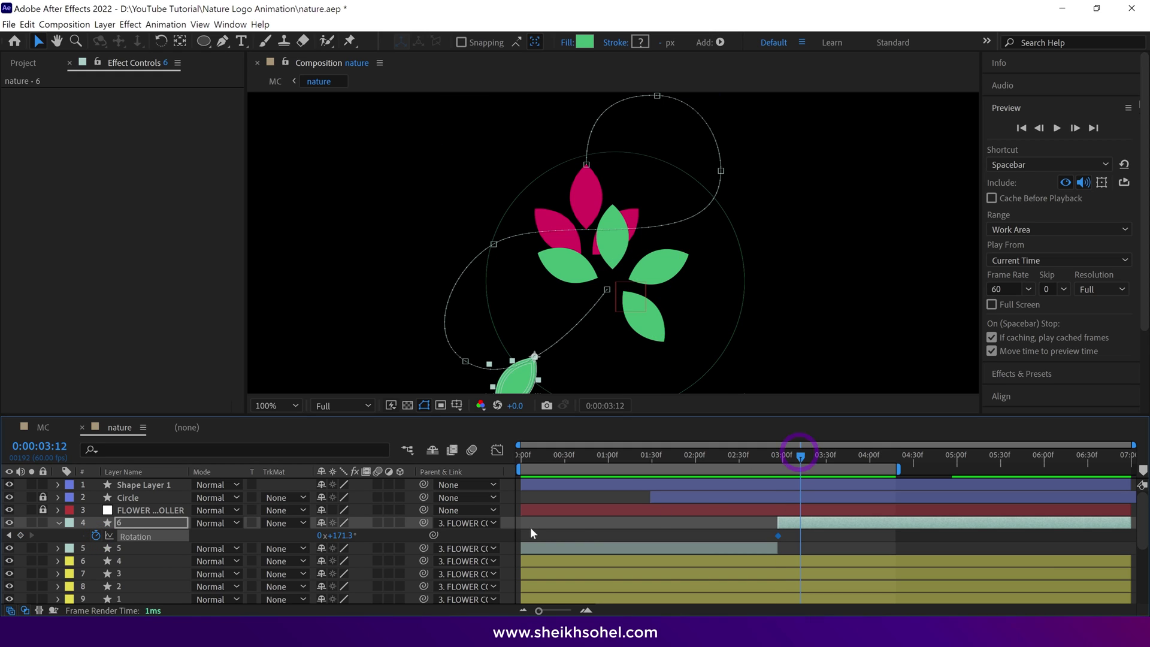
{"action": "left_click", "coordinate": [20, 535]}
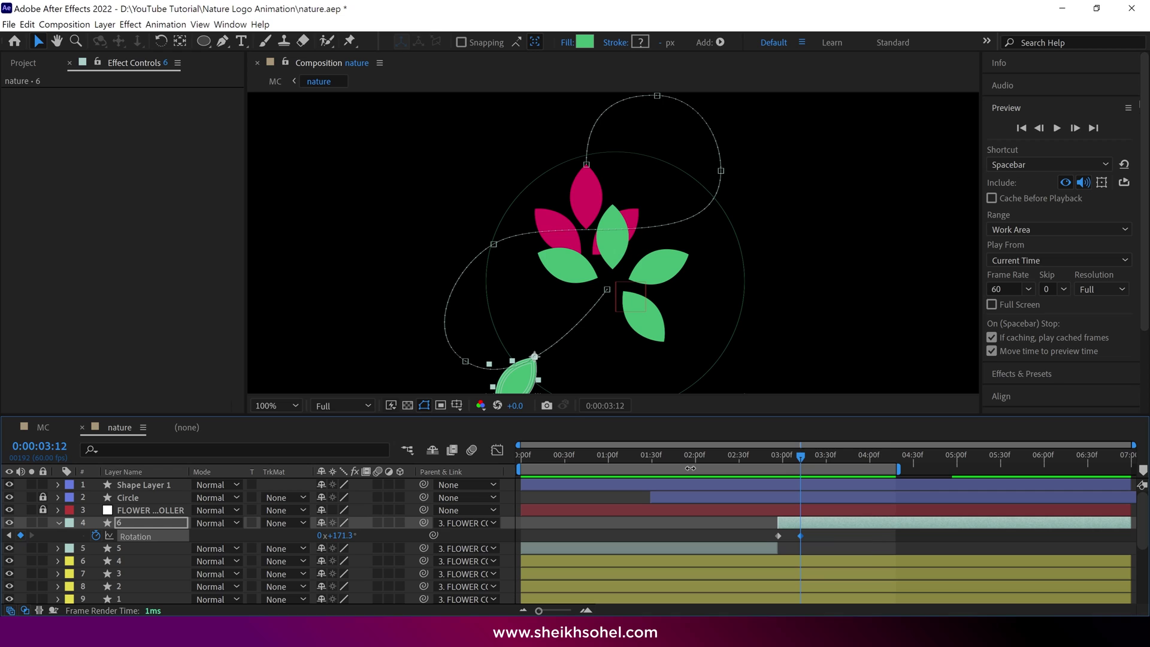
Enable Auto-Orientation along the path for layer 6, with the time at 0:00:02:57.
{"action": "left_click", "coordinate": [777, 457]}
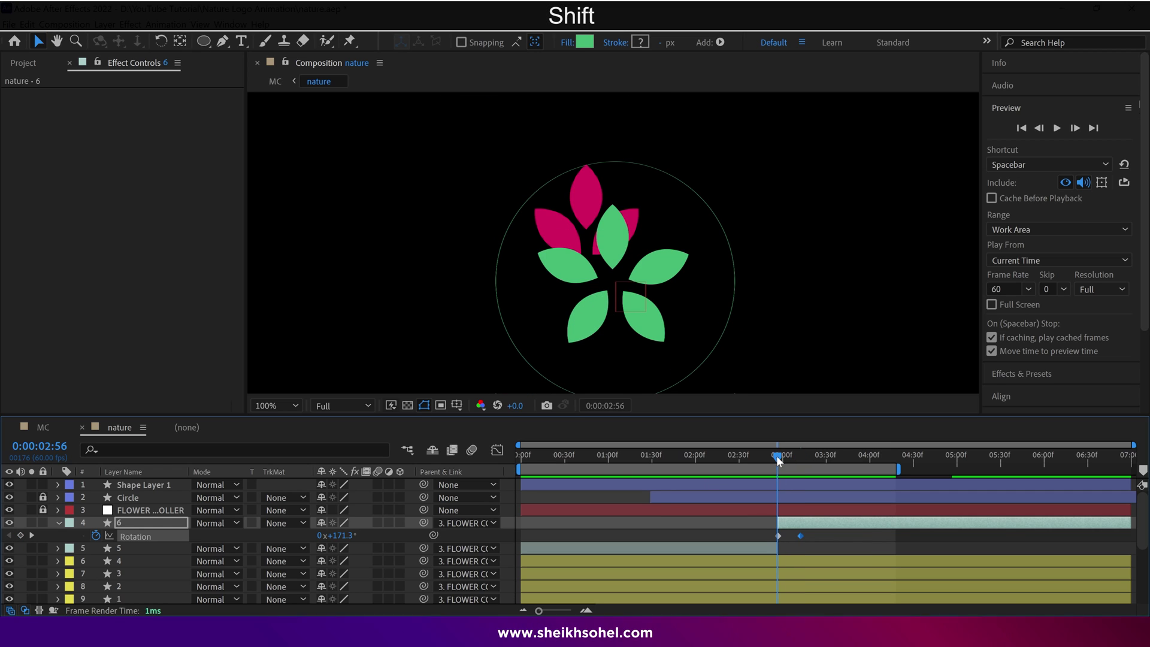
{"action": "right_click", "coordinate": [801, 525]}
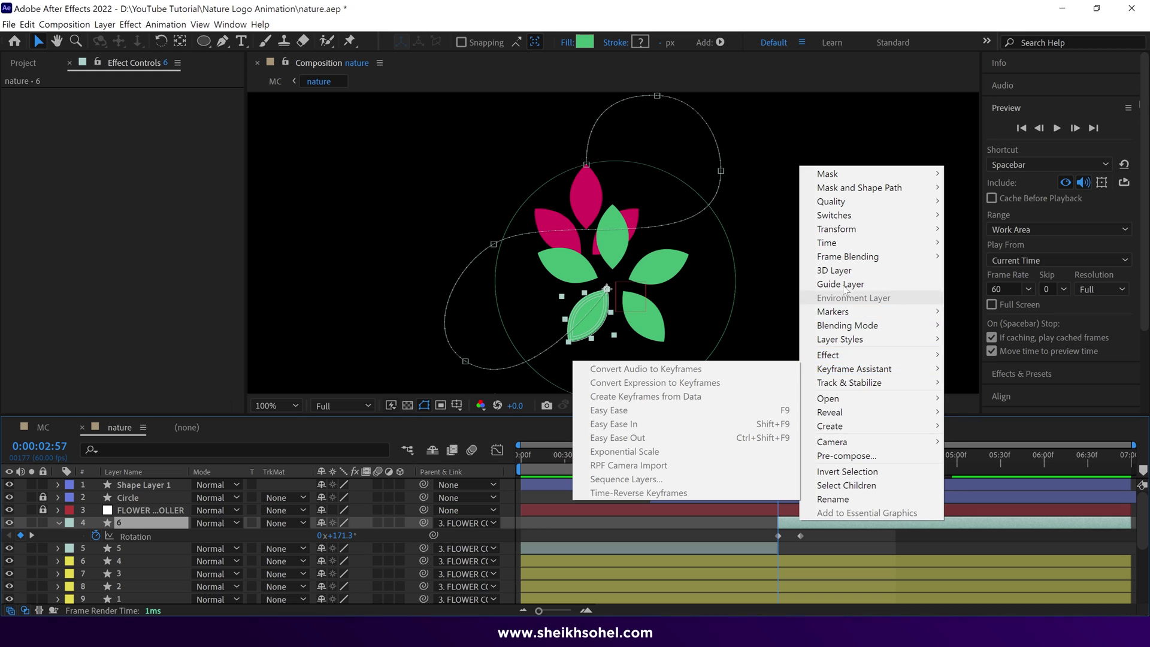
{"action": "mouse_move", "coordinate": [841, 234]}
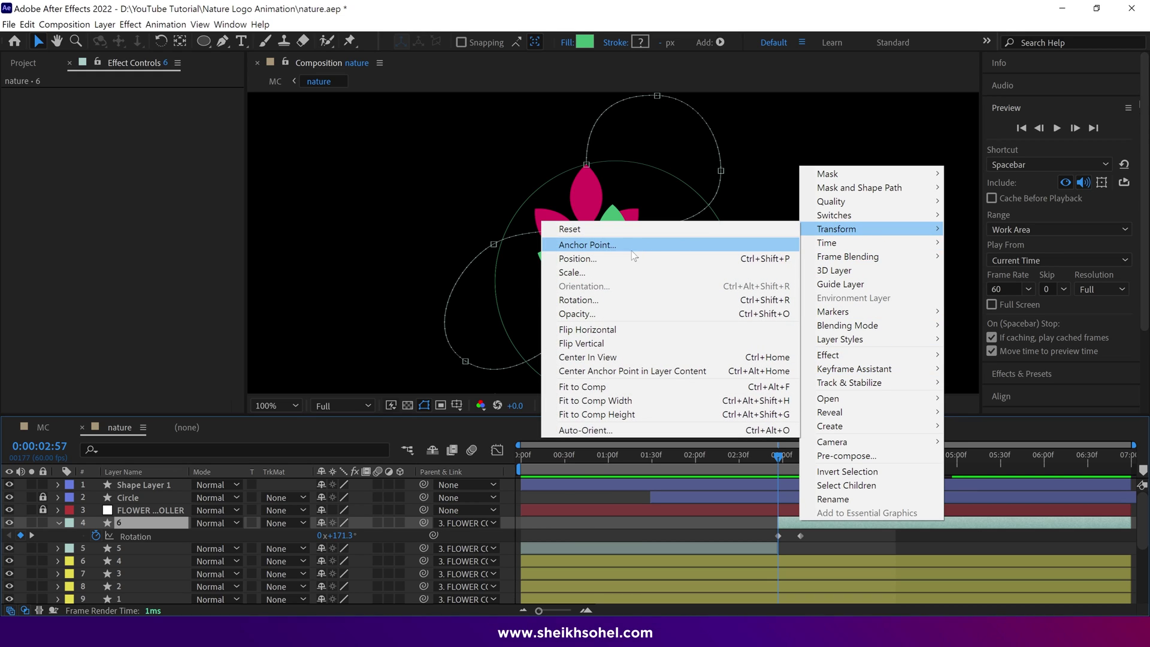
{"action": "left_click", "coordinate": [588, 430]}
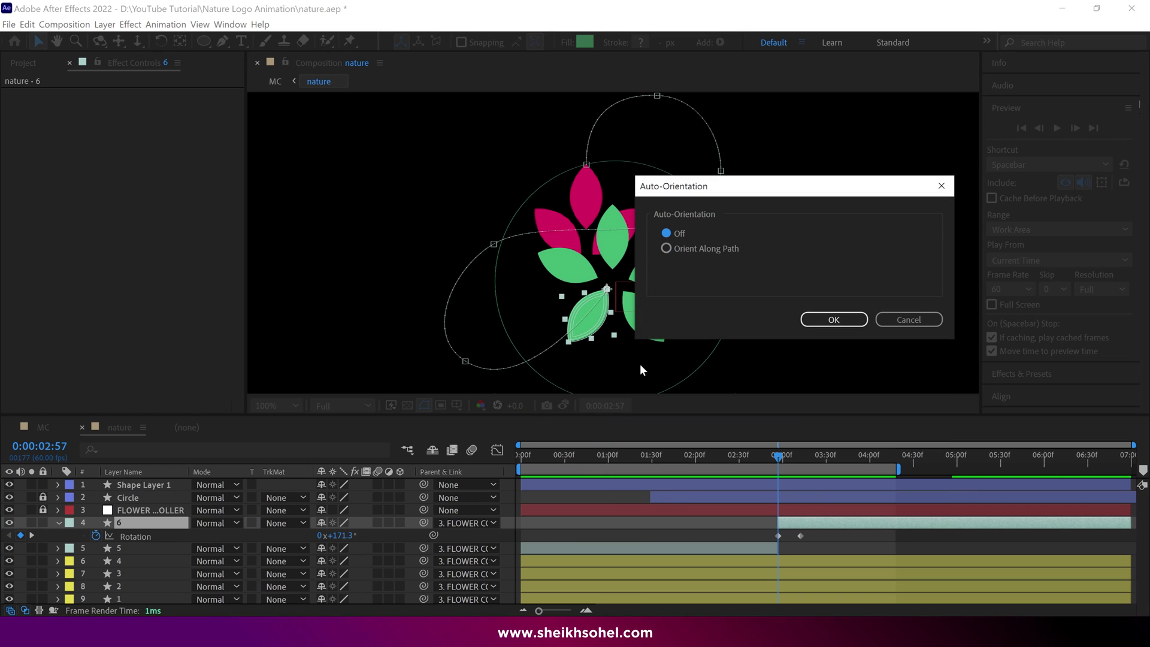
{"action": "left_click", "coordinate": [668, 249]}
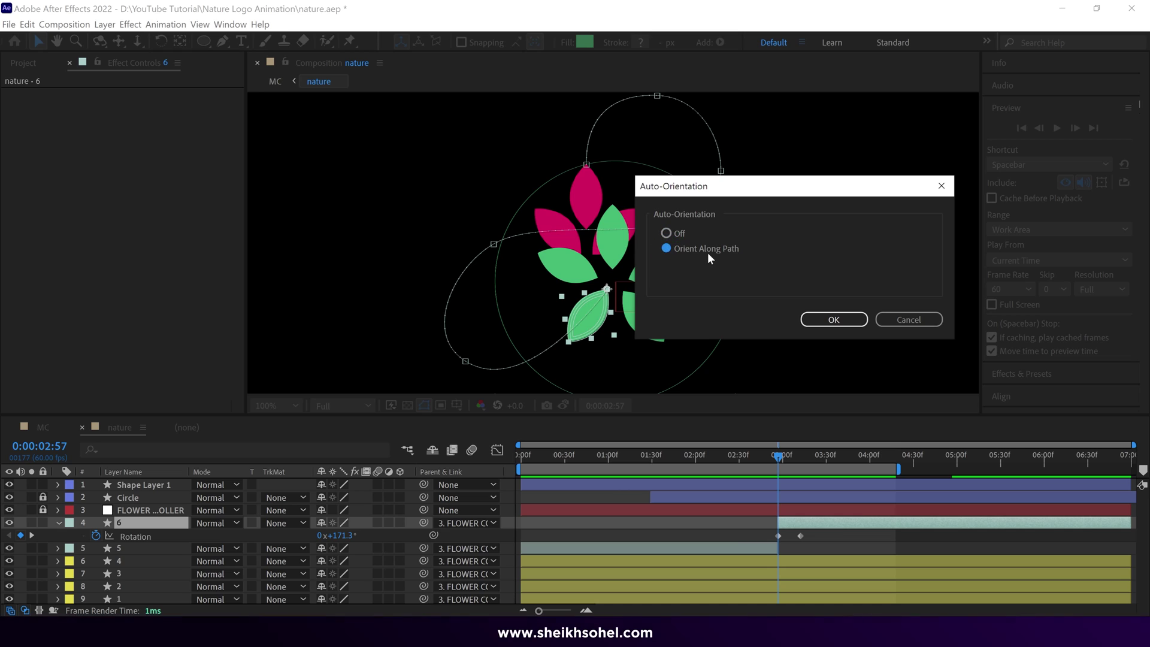
{"action": "left_click", "coordinate": [836, 320]}
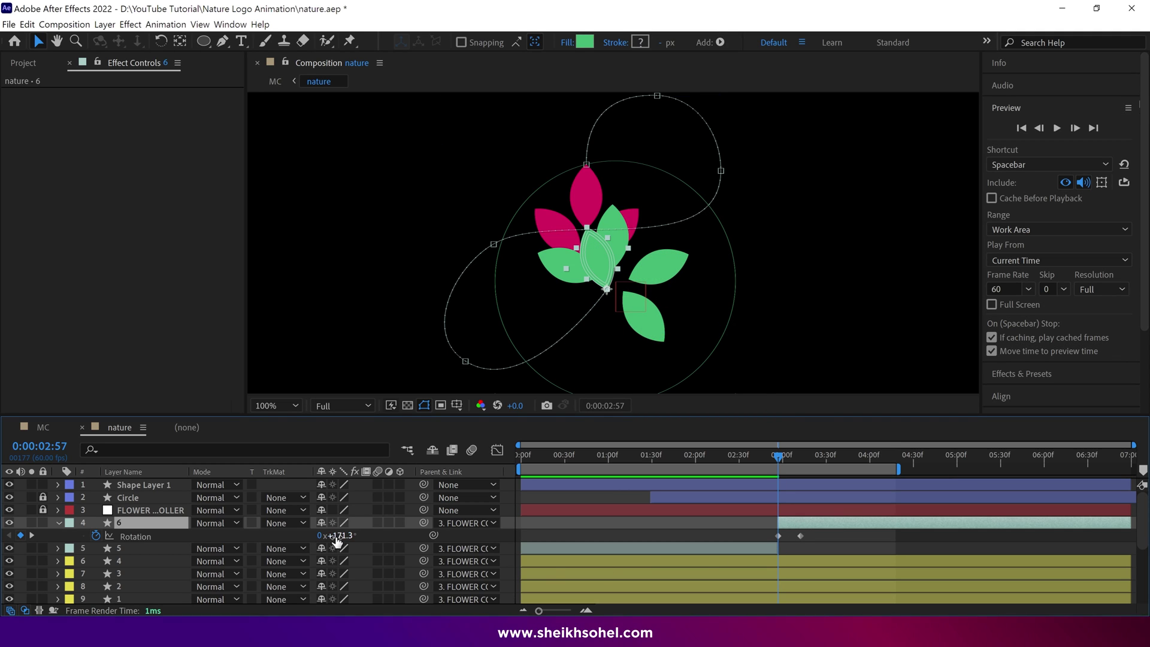
Set layer 6's Rotation at 0:00:02:57 to 53.6° and replace the 0:00:03:12 keyframe with a copy of it.
{"action": "left_click_drag", "start_coordinate": [341, 536], "coordinate": [203, 530]}
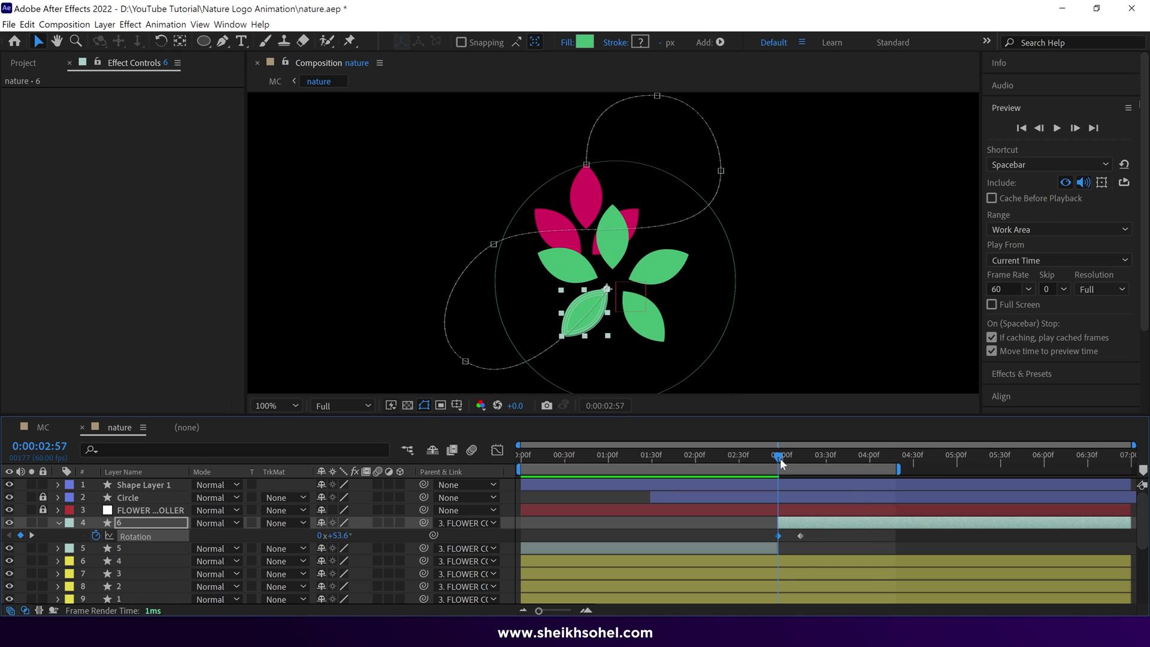
{"action": "left_click_drag", "start_coordinate": [781, 459], "coordinate": [802, 465]}
{"action": "left_click_drag", "start_coordinate": [810, 541], "coordinate": [767, 536]}
{"action": "key", "text": "BackSpace"}
{"action": "key", "text": "ctrl+c"}
{"action": "key", "text": "ctrl+v"}
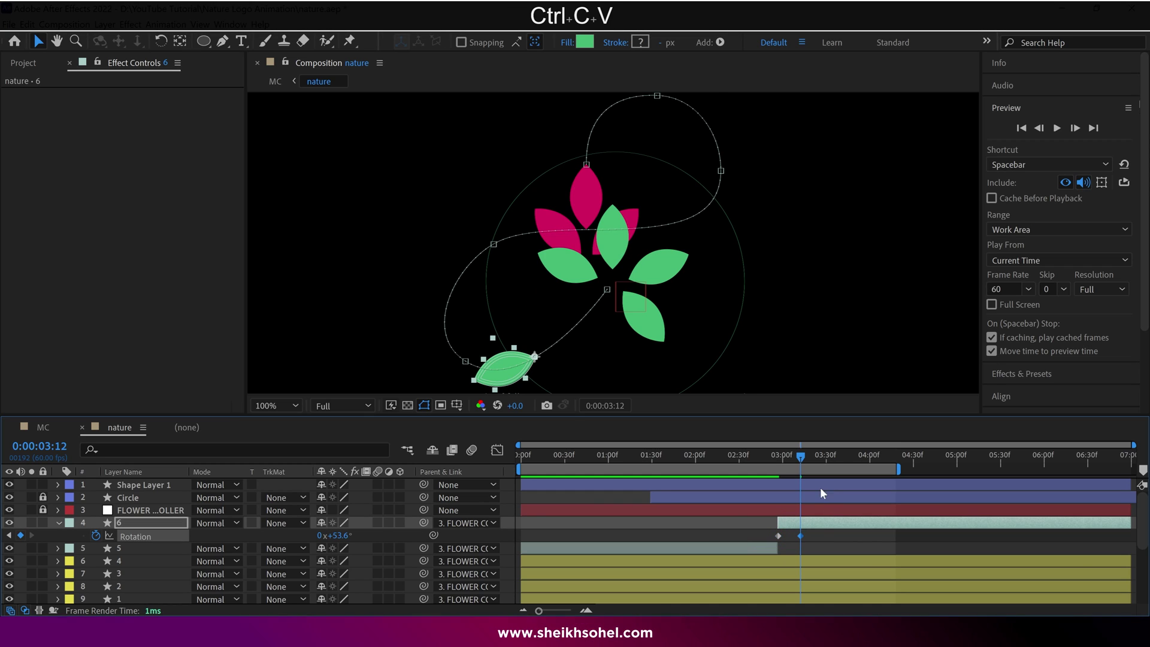
At 0:00:04:57, reveal layer 6's keyframes and nudge its Position to -96.5, -391.5, at the tip of the top magenta leaf.
{"action": "left_click_drag", "start_coordinate": [783, 460], "coordinate": [950, 466]}
{"action": "key", "text": "u"}
{"action": "scroll", "coordinate": [566, 188], "scroll_direction": "up", "scroll_amount": 4}
{"action": "scroll", "coordinate": [643, 257], "scroll_direction": "down", "scroll_amount": 2}
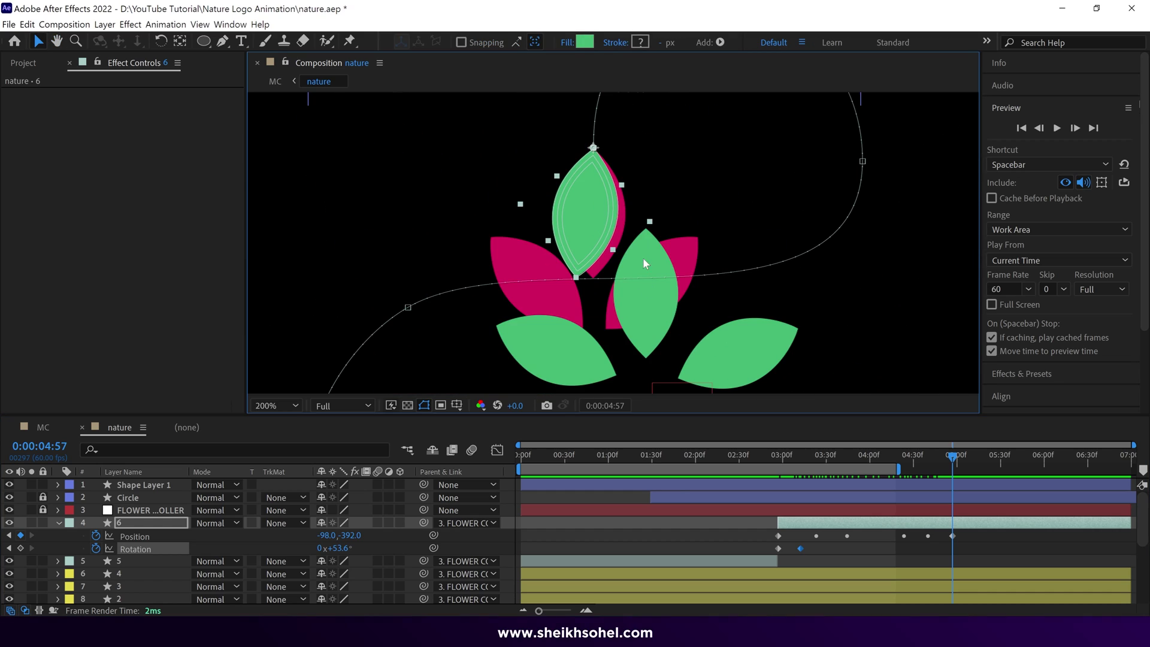
{"action": "key", "text": "shift+Right"}
{"action": "key", "text": "shift+Up"}
{"action": "key", "text": "Left"}
{"action": "key", "text": "Left"}
{"action": "key", "text": "Up"}
{"action": "key", "text": "Up"}
{"action": "key", "text": "Left"}
{"action": "key", "text": "Left"}
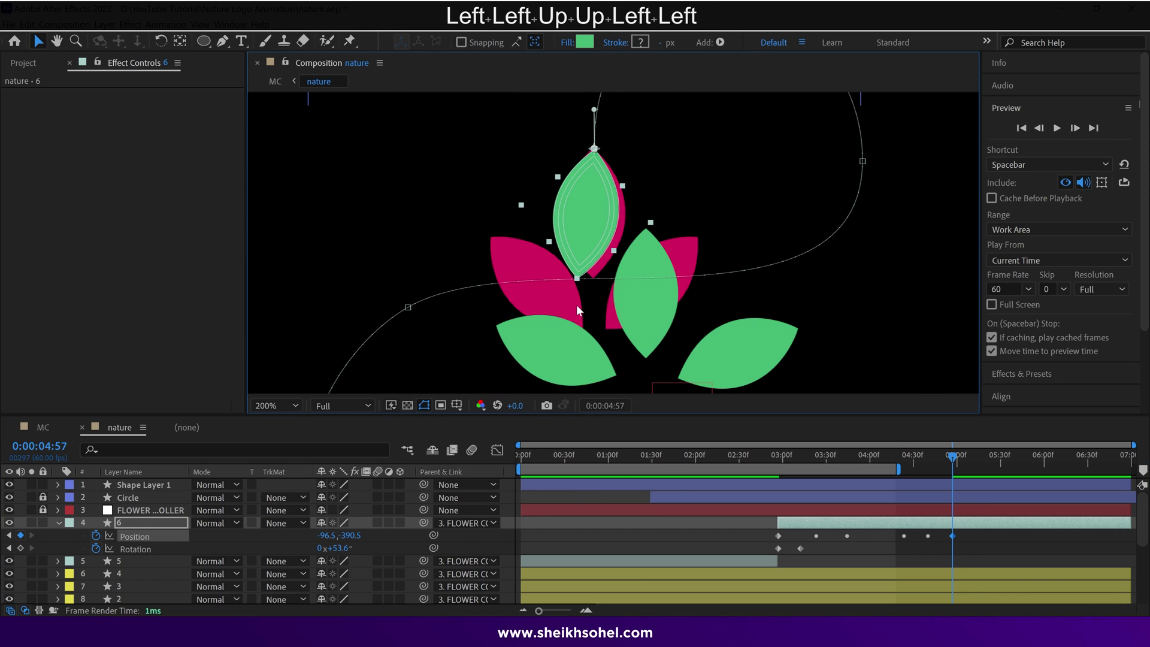
{"action": "key", "text": "Up"}
{"action": "key", "text": "Up"}
Set layer 6's Rotation at 0:00:04:57 to 45° and fine-tune its Position to -100, -392 to cover the top magenta leaf.
{"action": "left_click_drag", "start_coordinate": [337, 548], "coordinate": [271, 548]}
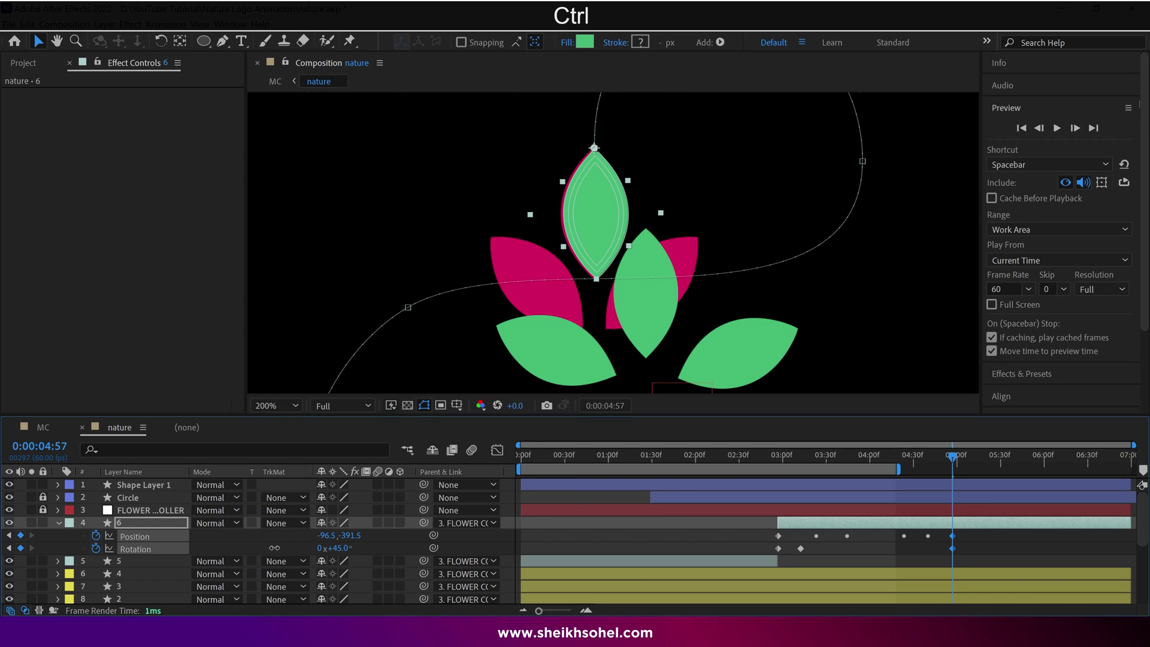
{"action": "key", "text": "Left"}
{"action": "key", "text": "Left"}
{"action": "key", "text": "Left"}
{"action": "key", "text": "Left"}
{"action": "key", "text": "Left"}
{"action": "key", "text": "Left"}
{"action": "key", "text": "Left"}
{"action": "key", "text": "Up"}
{"action": "key", "text": "comma"}
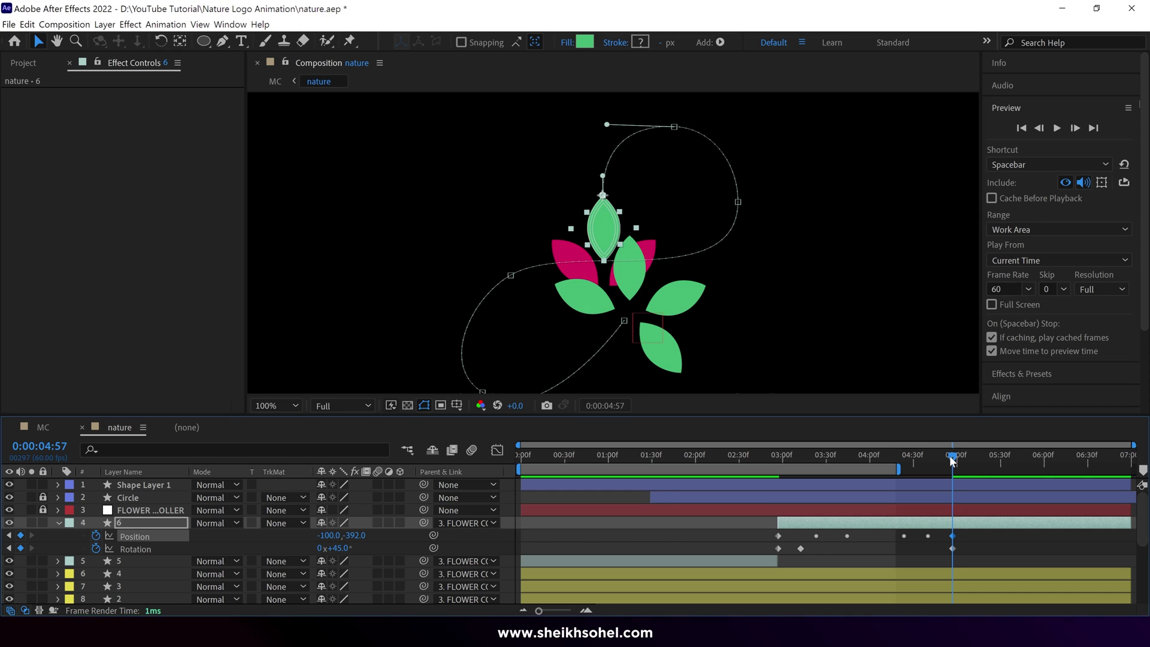
End the work area at the last keyframe and keyframe layer 6's Scale at 100% on 0:00:02:57 and 50% on 0:00:03:12.
{"action": "key", "text": "n"}
{"action": "left_click_drag", "start_coordinate": [951, 455], "coordinate": [774, 480]}
{"action": "key", "text": "shift"}
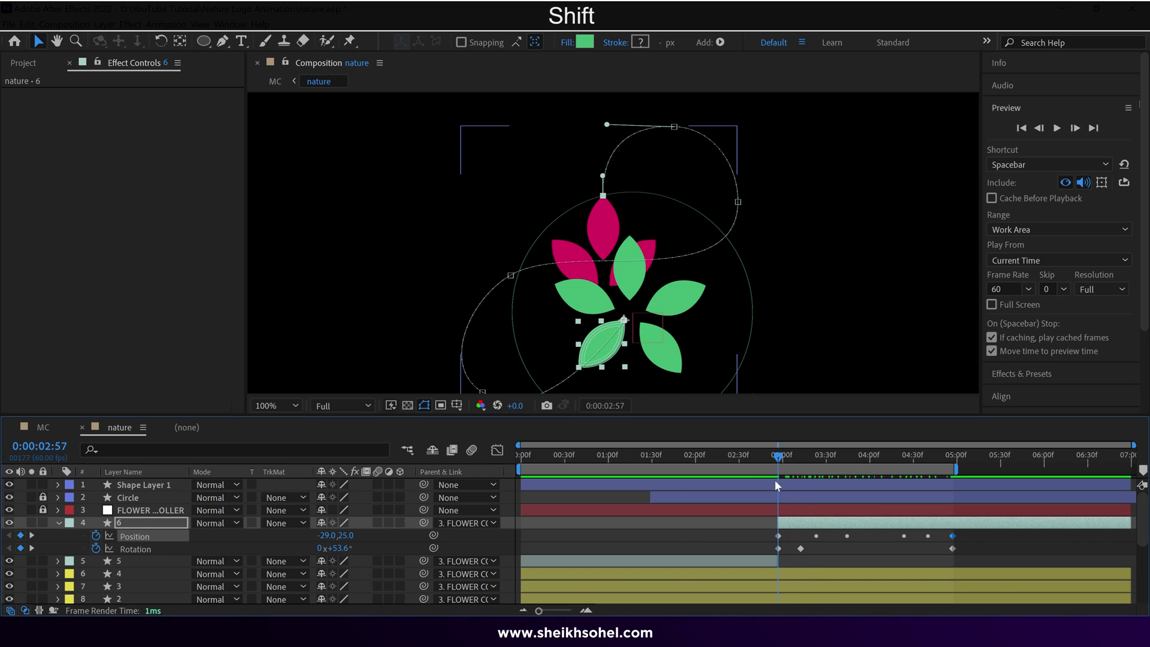
{"action": "key", "text": "s"}
{"action": "left_click", "coordinate": [95, 536]}
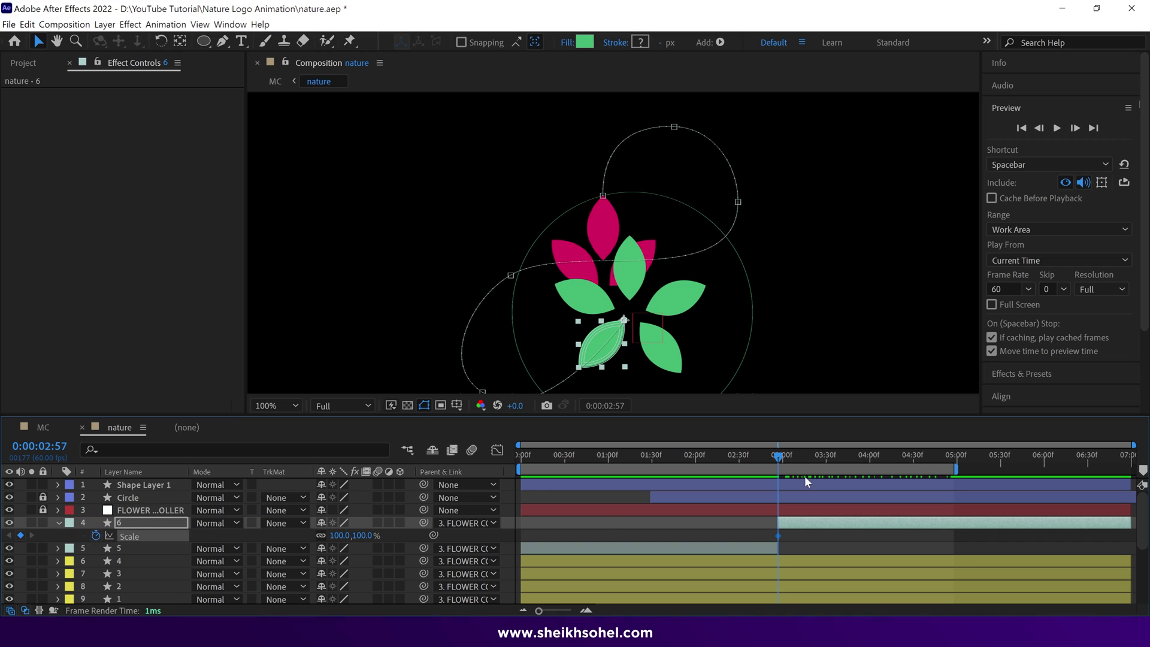
{"action": "left_click_drag", "start_coordinate": [782, 459], "coordinate": [803, 459]}
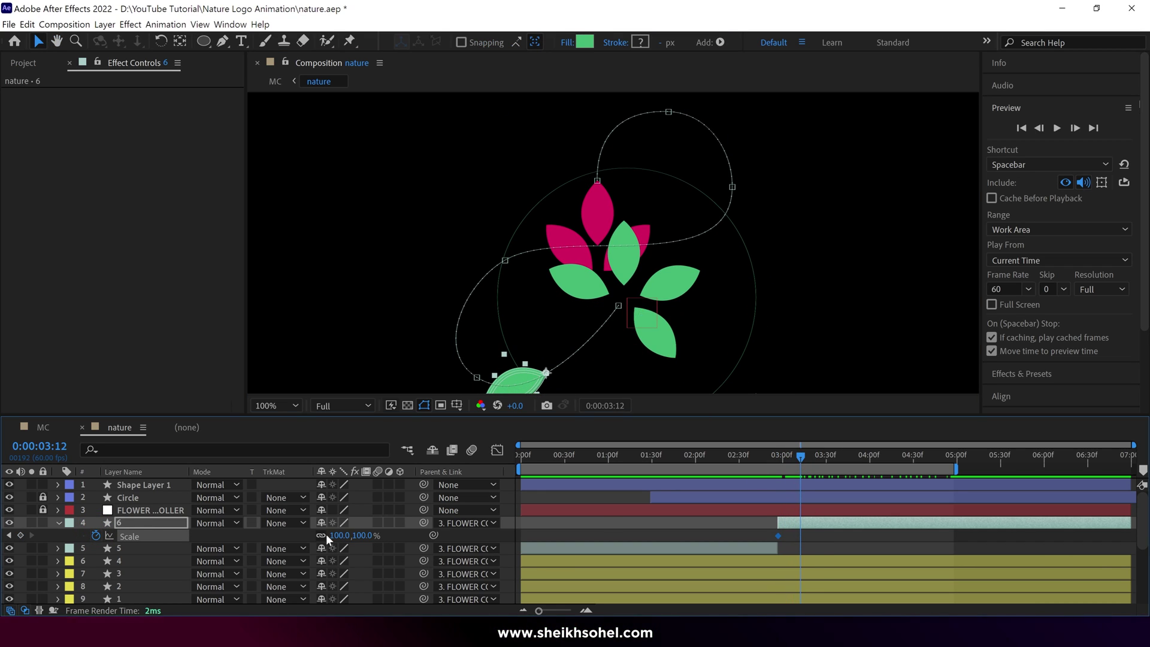
{"action": "type", "text": "50"}
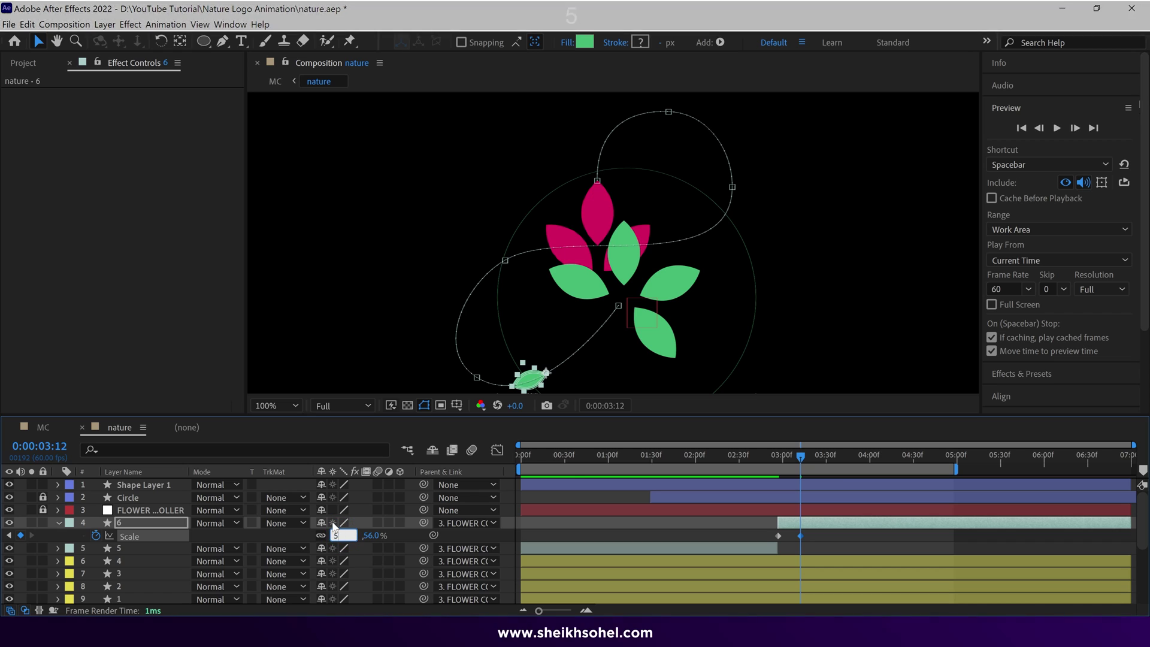
{"action": "key", "text": "Return"}
Add layer 6 Scale keyframes holding 50% at 0:00:04:39 and growing to 100% at 0:00:04:57.
{"action": "mouse_move", "coordinate": [908, 461]}
{"action": "left_mouse_down"}
{"action": "mouse_move", "coordinate": [900, 455]}
{"action": "mouse_move", "coordinate": [927, 462]}
{"action": "left_mouse_up"}
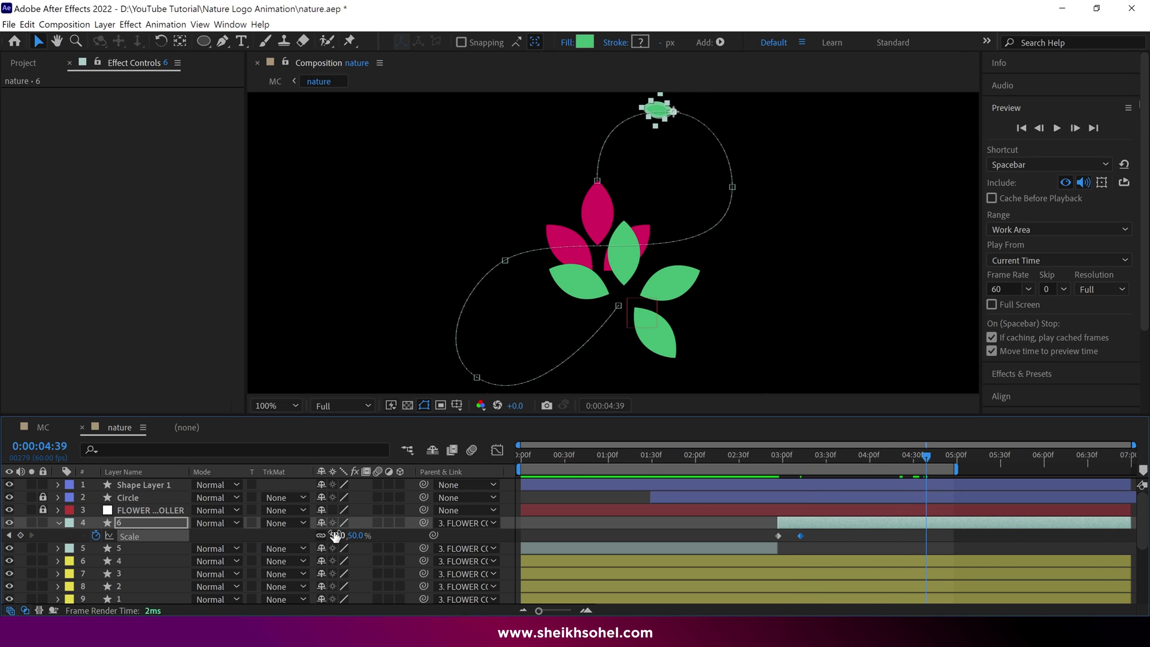
{"action": "left_click", "coordinate": [19, 535]}
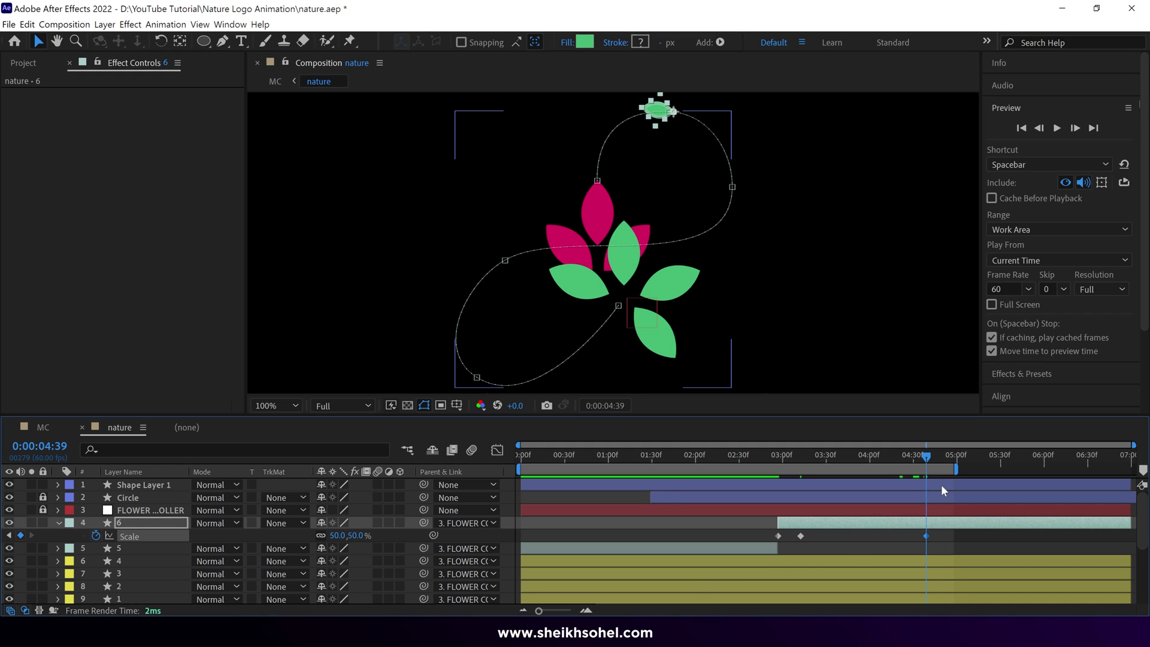
{"action": "key", "text": "u"}
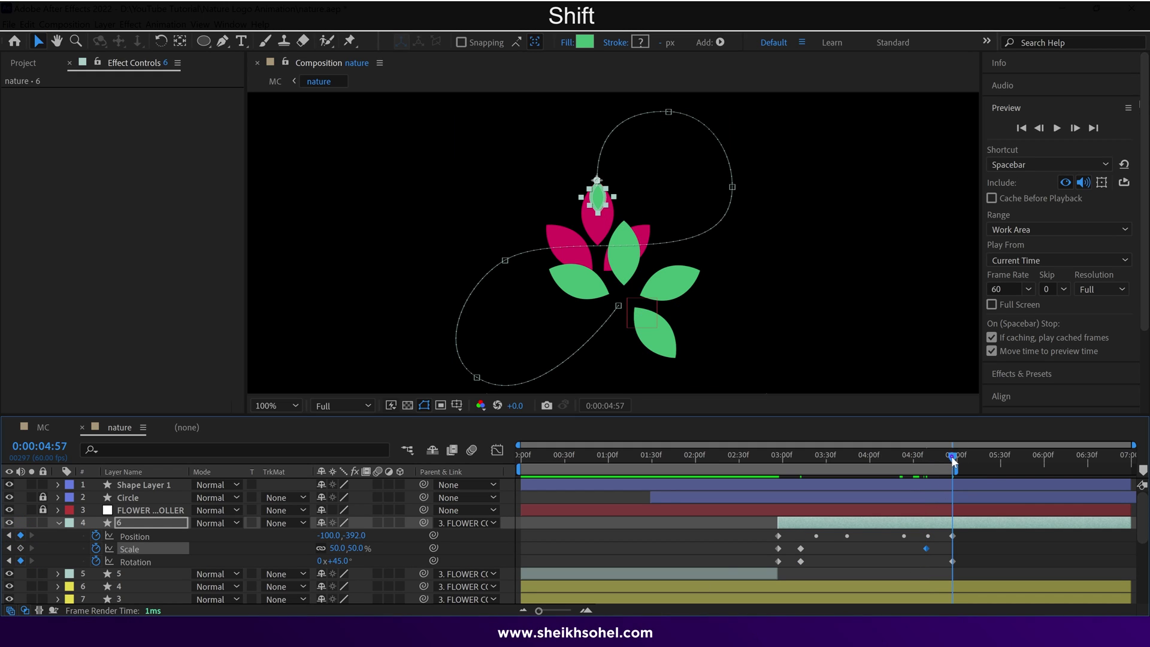
{"action": "left_click", "coordinate": [335, 547]}
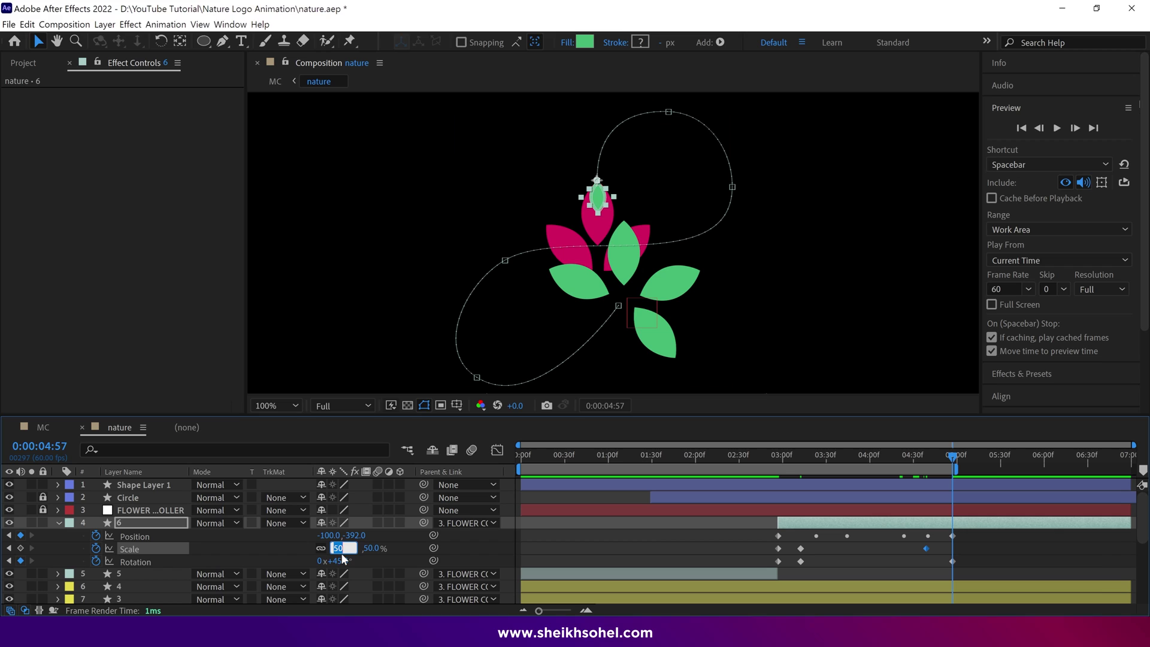
{"action": "type", "text": "0"}
{"action": "key", "text": "Return"}
Add Rotation keyframes to layer 6 at 0:00:04:13 and 0:00:03:34 to align the leaf with its motion path.
{"action": "left_click", "coordinate": [932, 478]}
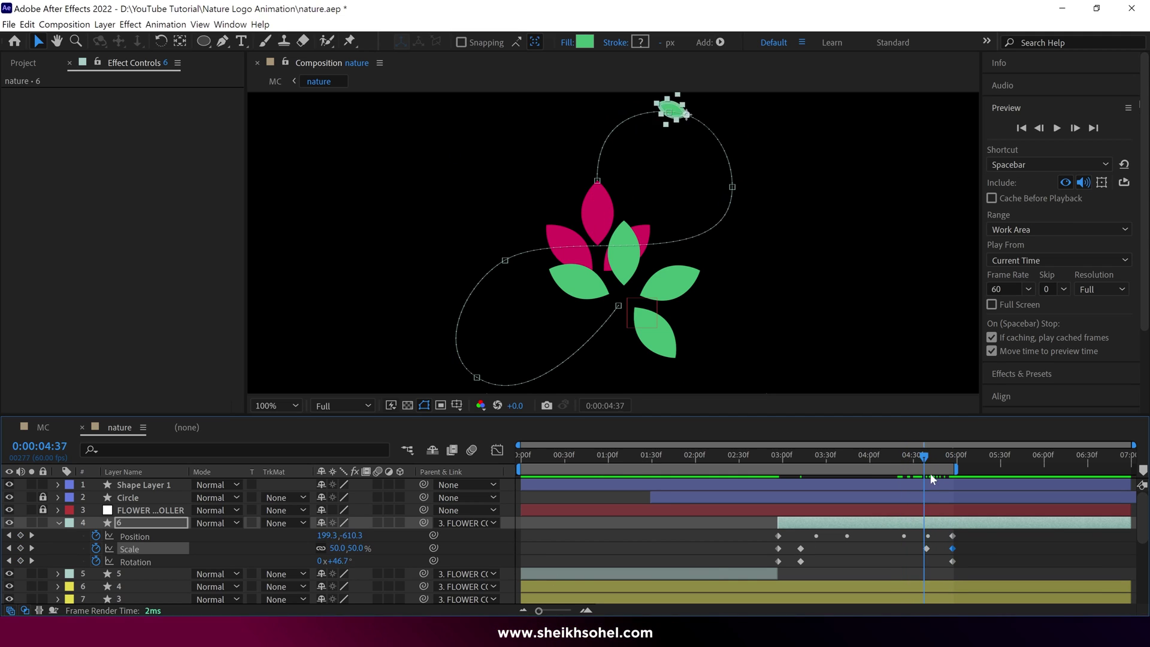
{"action": "left_click_drag", "start_coordinate": [931, 480], "coordinate": [889, 503]}
{"action": "key", "text": "."}
{"action": "left_click_drag", "start_coordinate": [337, 561], "coordinate": [250, 558]}
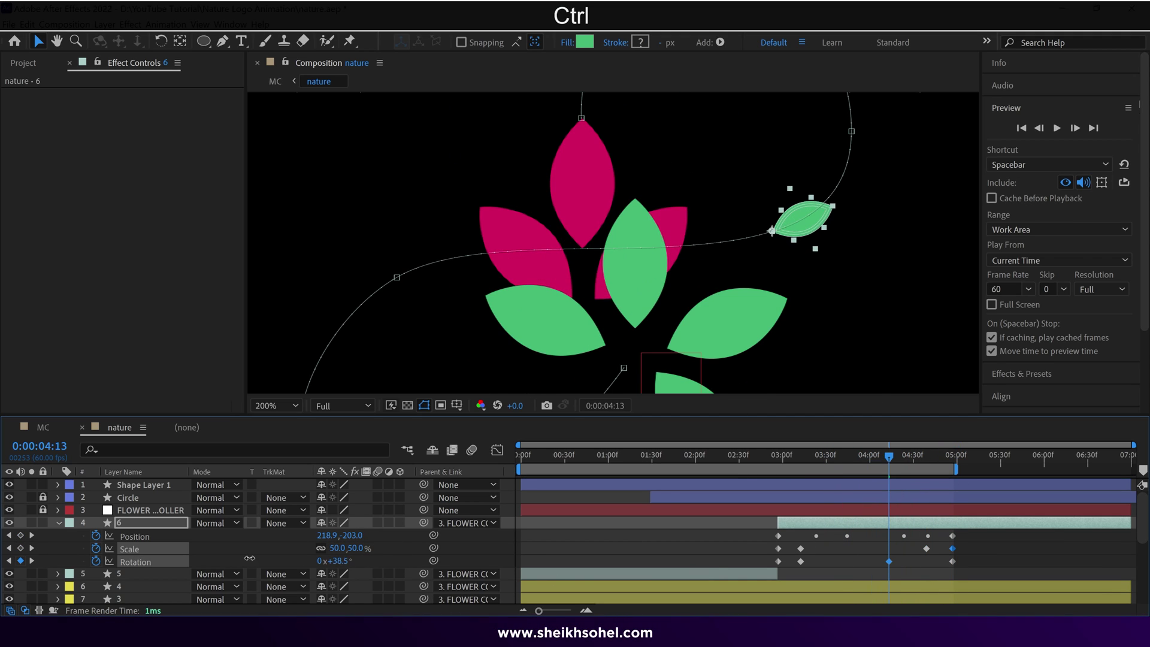
{"action": "key", "text": "comma"}
{"action": "left_click", "coordinate": [869, 477]}
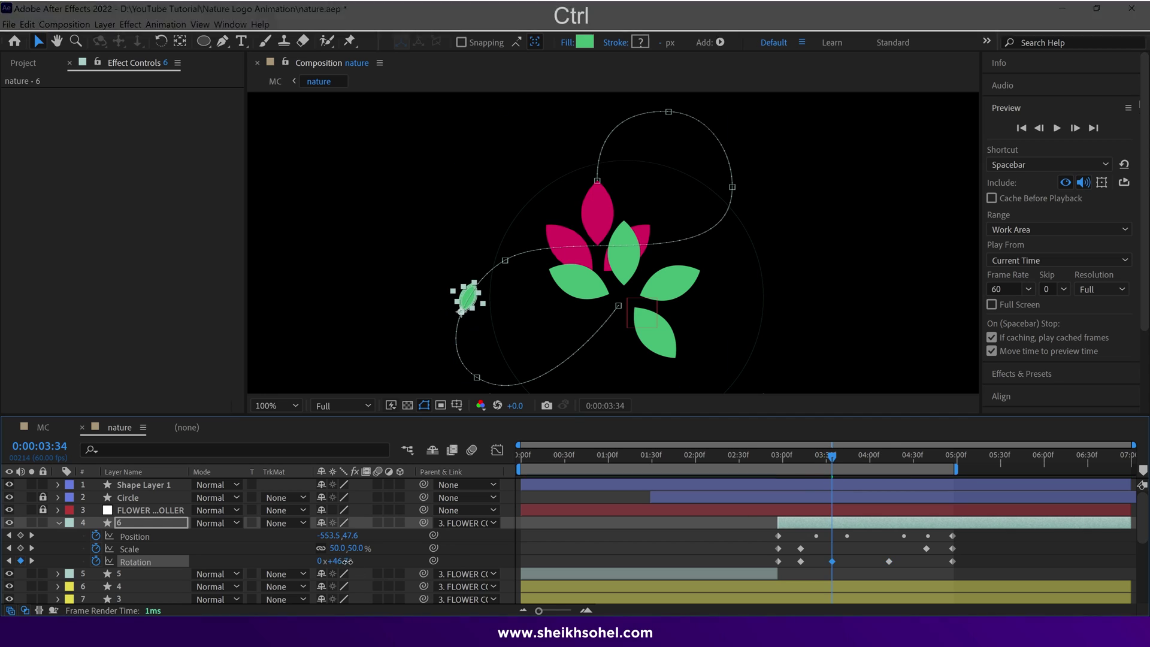
Move layer 6's third Scale keyframe to 0:00:04:48 and reduce its value to 36.8%.
{"action": "left_click_drag", "start_coordinate": [829, 478], "coordinate": [940, 488]}
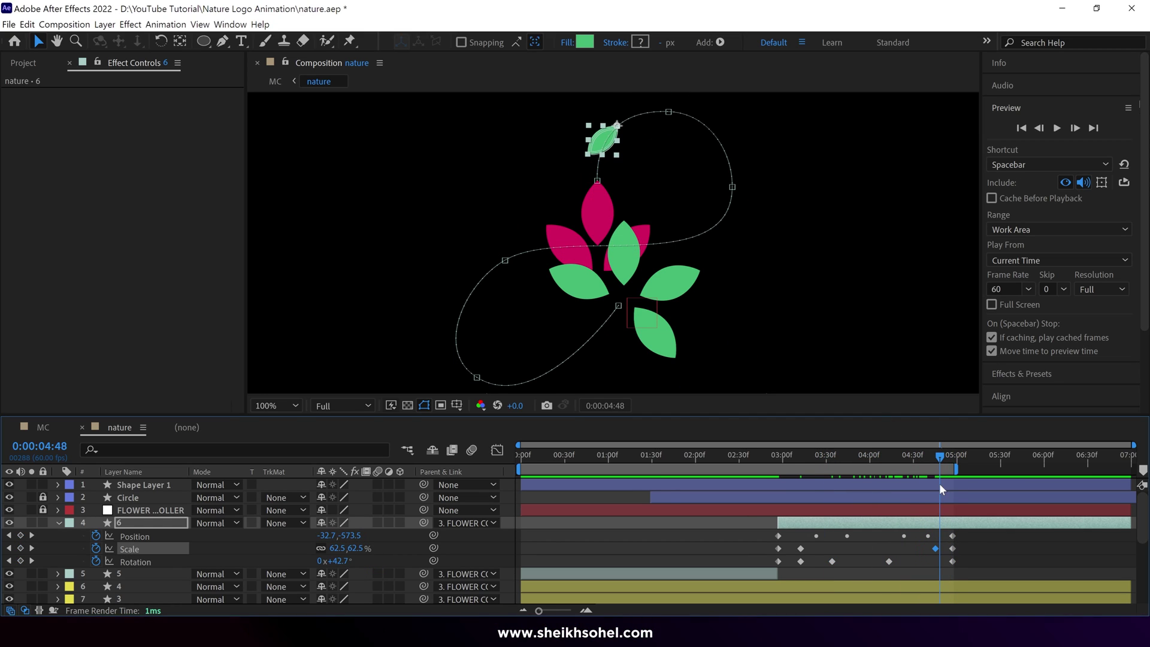
{"action": "left_click_drag", "start_coordinate": [936, 548], "coordinate": [940, 549]}
{"action": "left_click_drag", "start_coordinate": [339, 547], "coordinate": [242, 546]}
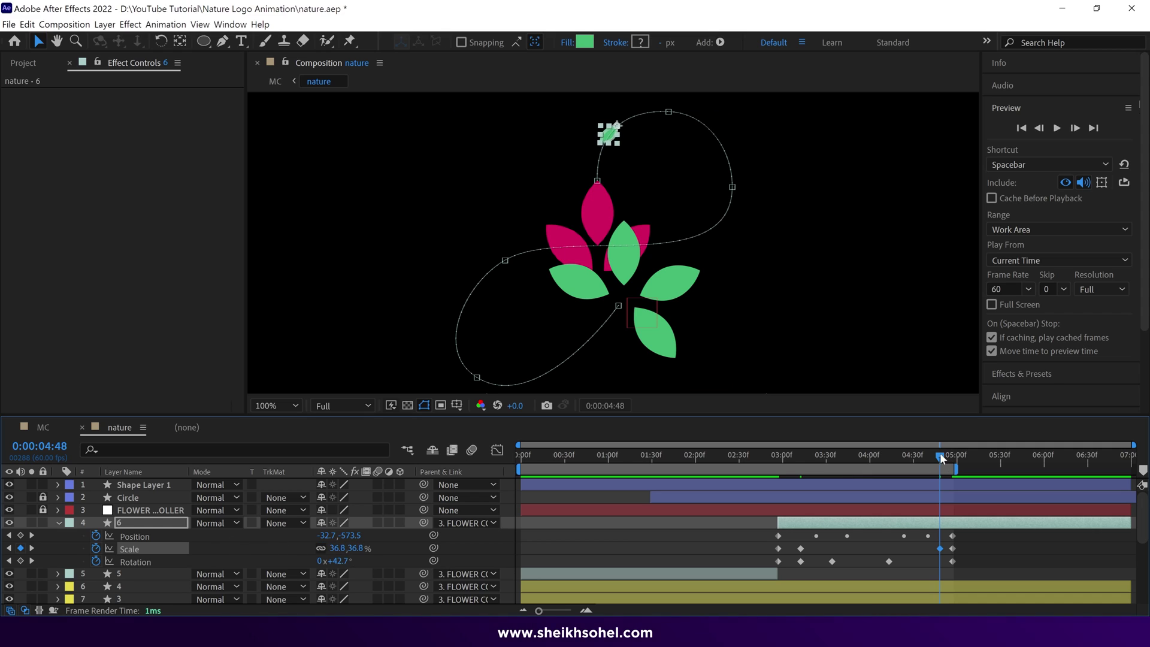
{"action": "left_click_drag", "start_coordinate": [941, 461], "coordinate": [954, 462]}
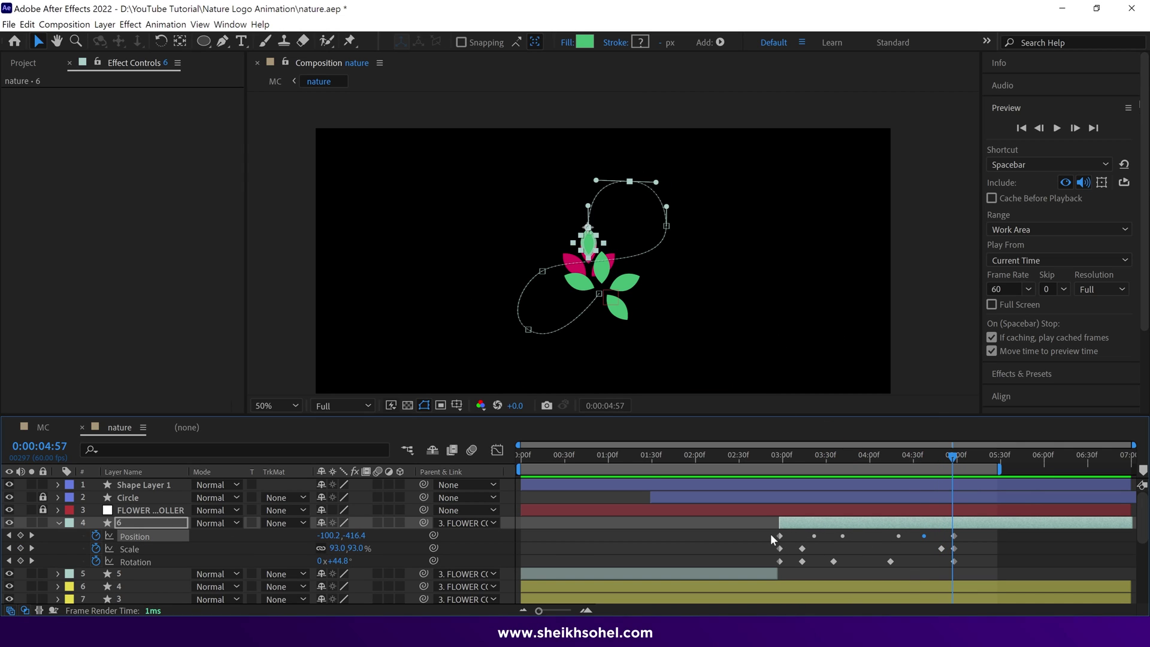
Apply Easy Ease to layer 6's first and last Position keyframes and preview the leaf's flight from 0:00:02:52.
{"action": "left_click", "coordinate": [773, 539]}
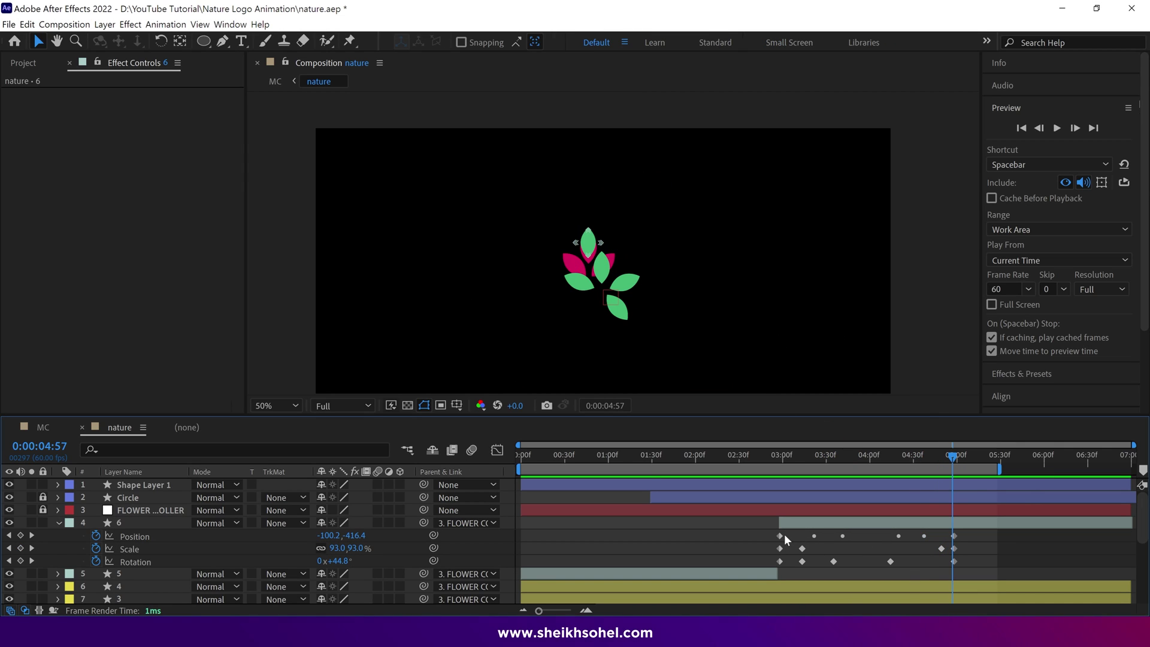
{"action": "left_click", "coordinate": [954, 535]}
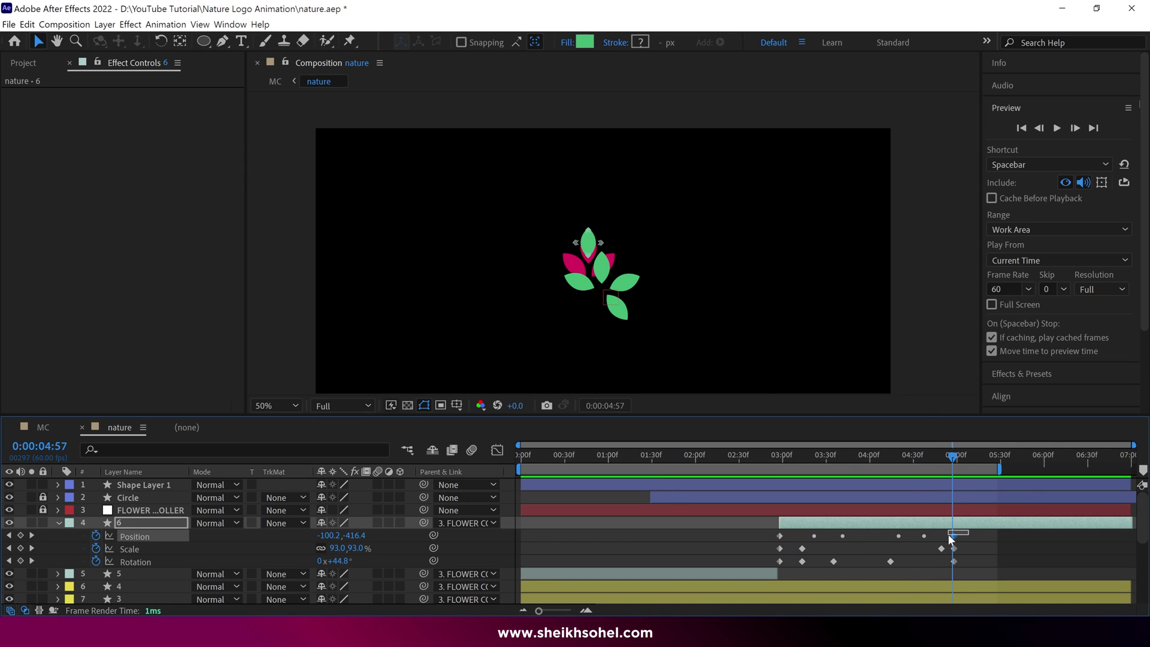
{"action": "left_click", "coordinate": [780, 536], "text": "shift"}
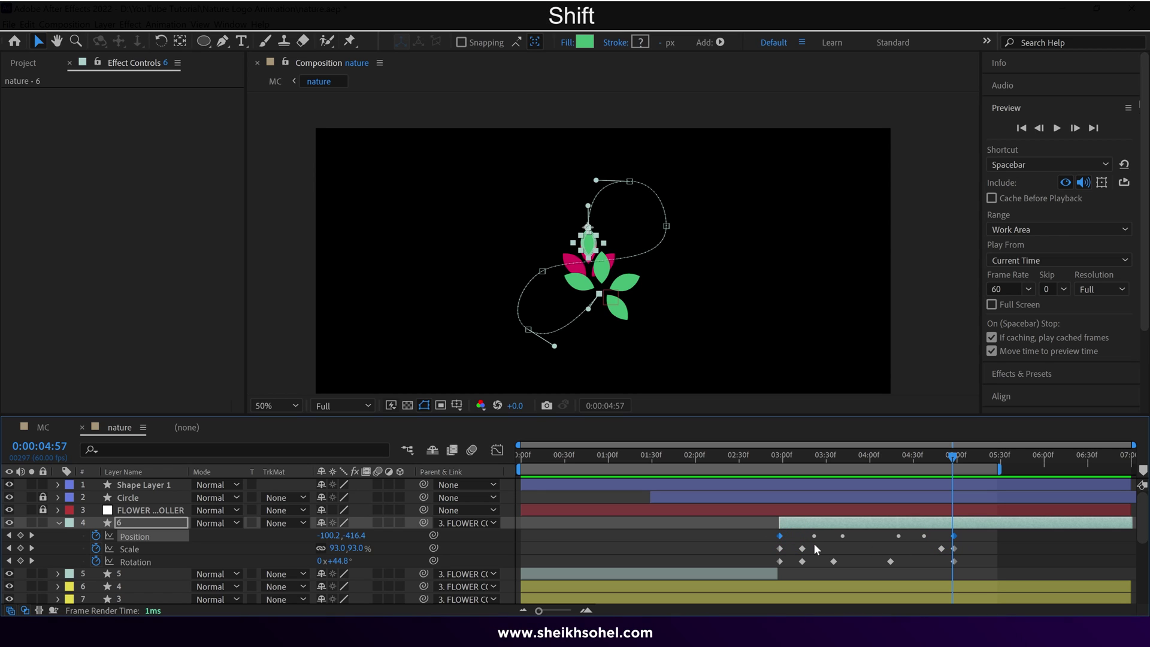
{"action": "right_click", "coordinate": [780, 537]}
{"action": "mouse_move", "coordinate": [780, 529]}
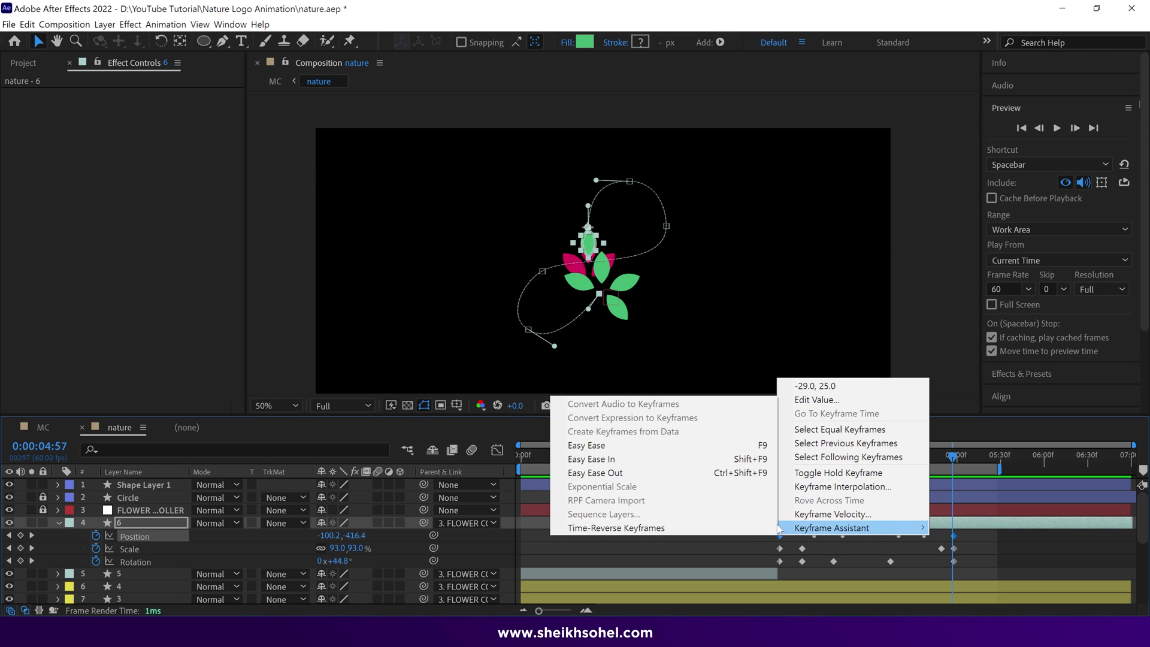
{"action": "left_click", "coordinate": [625, 448]}
{"action": "left_click", "coordinate": [772, 456]}
{"action": "key", "text": "space"}
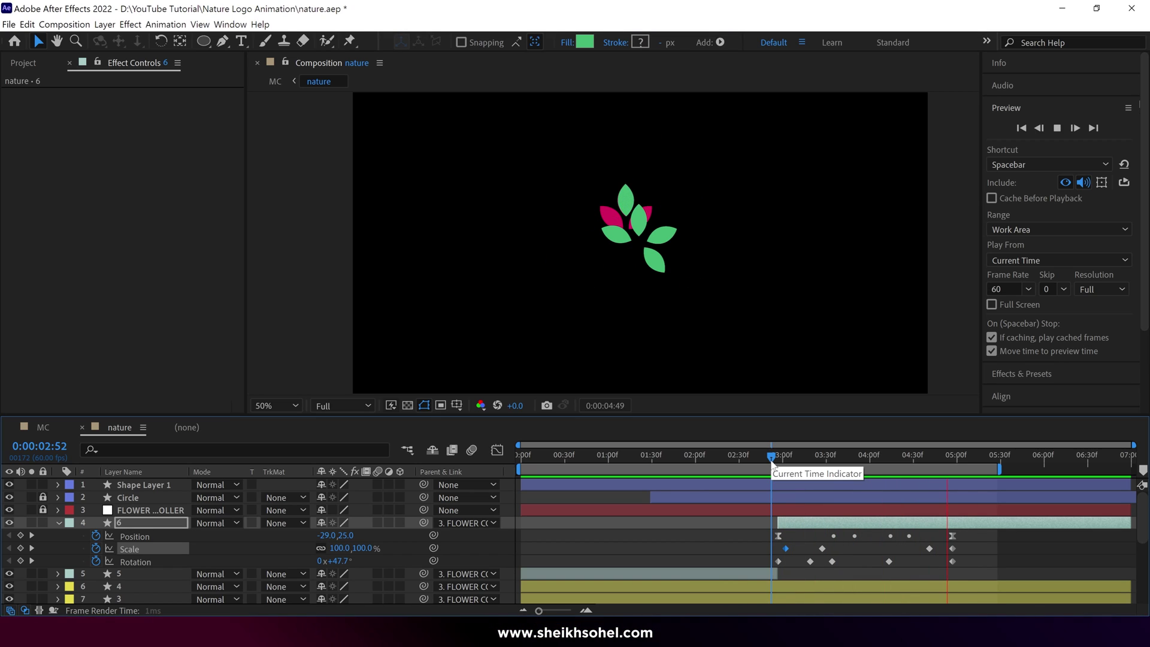
{"action": "key", "text": "space"}
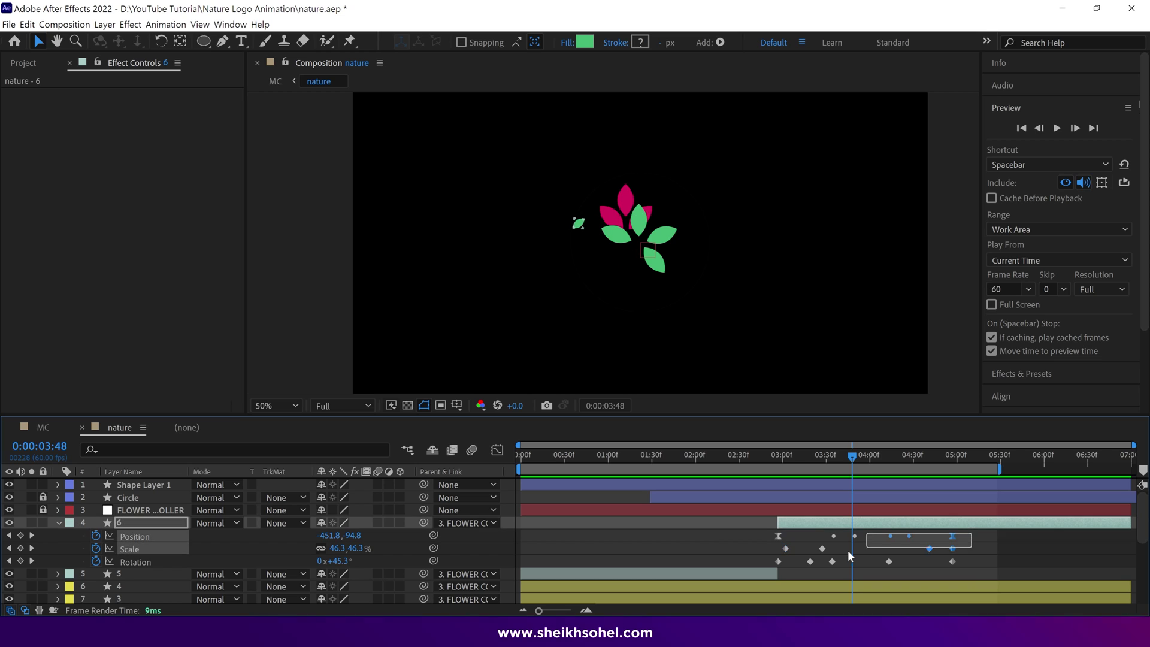
Select layer 6's animation keyframes, shift the end of the motion later in time, and replay the animation.
{"action": "left_click_drag", "start_coordinate": [770, 569], "coordinate": [770, 570]}
{"action": "left_click_drag", "start_coordinate": [951, 538], "coordinate": [987, 541], "text": "alt"}
{"action": "left_click", "coordinate": [771, 458]}
{"action": "key", "text": "space"}
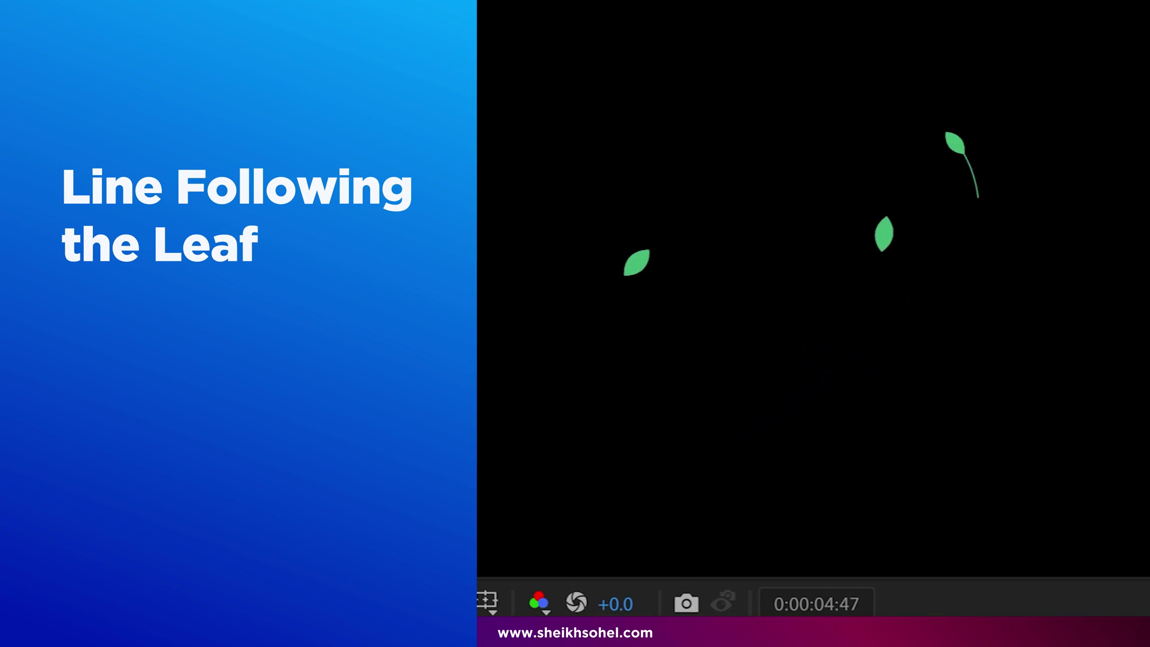
{"action": "key", "text": "space"}
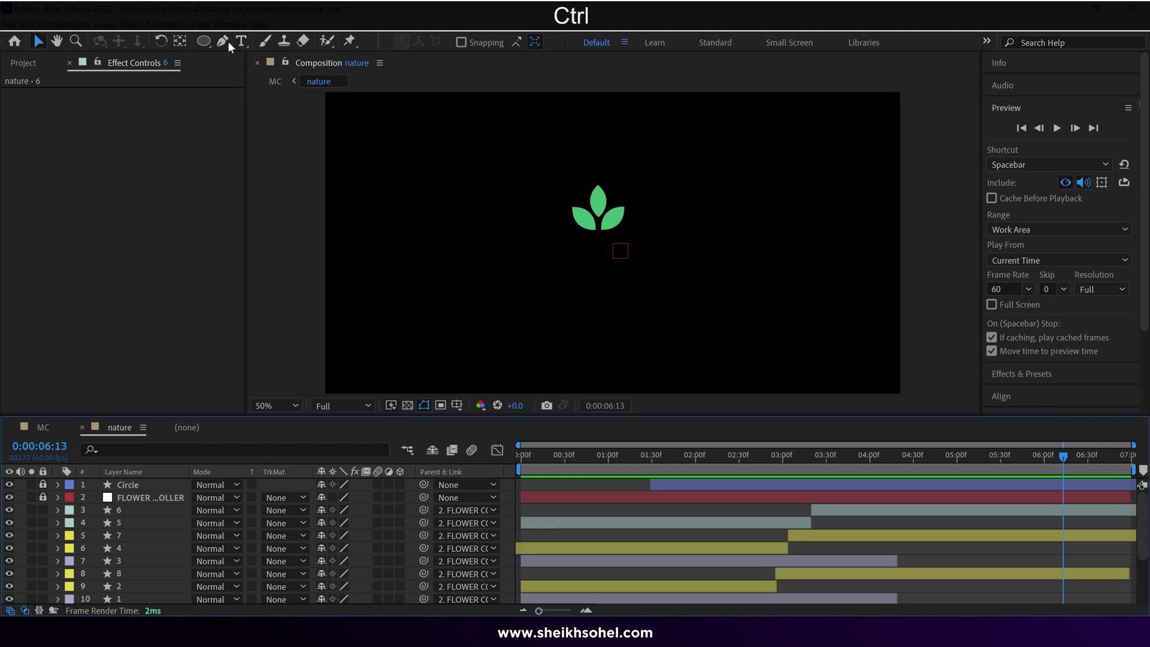
Draw a straight two-point path with a green stroke below the logo on a new shape layer using the Pen tool.
{"action": "left_click", "coordinate": [222, 41]}
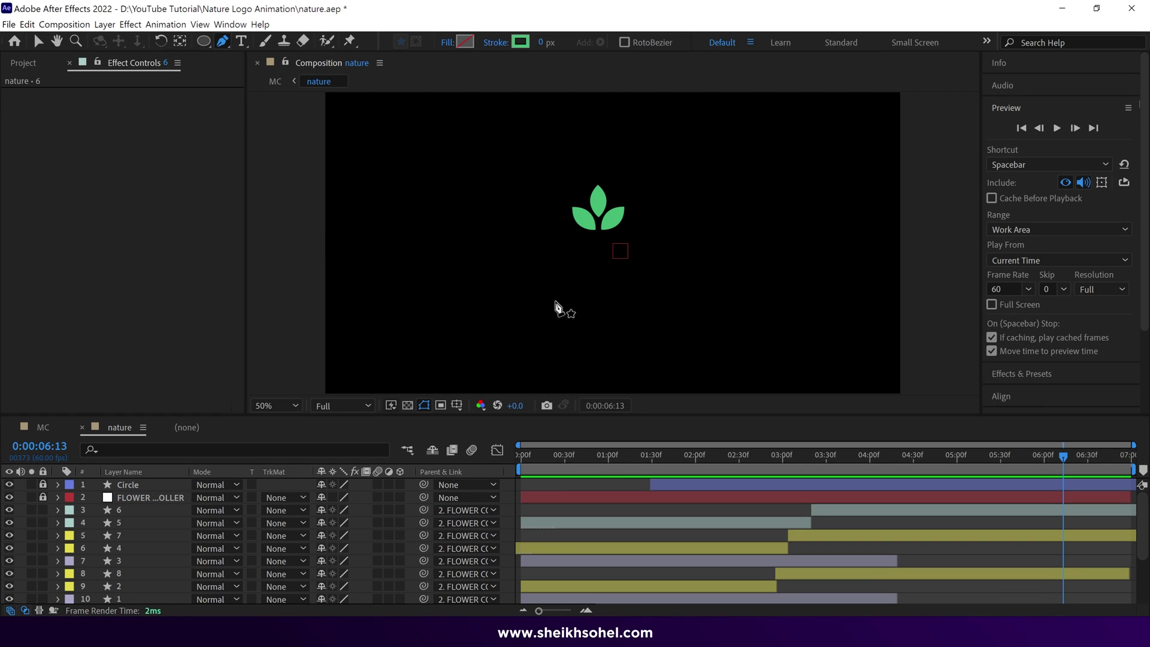
{"action": "left_click", "coordinate": [534, 268]}
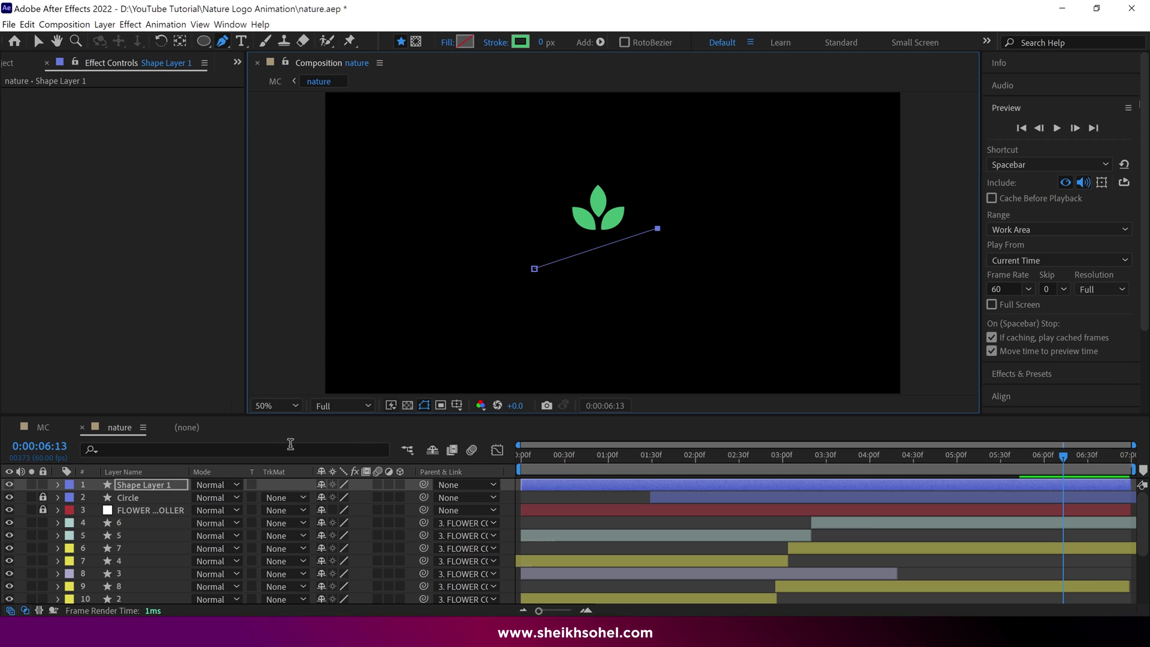
Copy layer 6's Position keyframes and paste them into Shape Layer 1's Path property to turn the line into the leaf's flight path.
{"action": "left_click", "coordinate": [142, 525]}
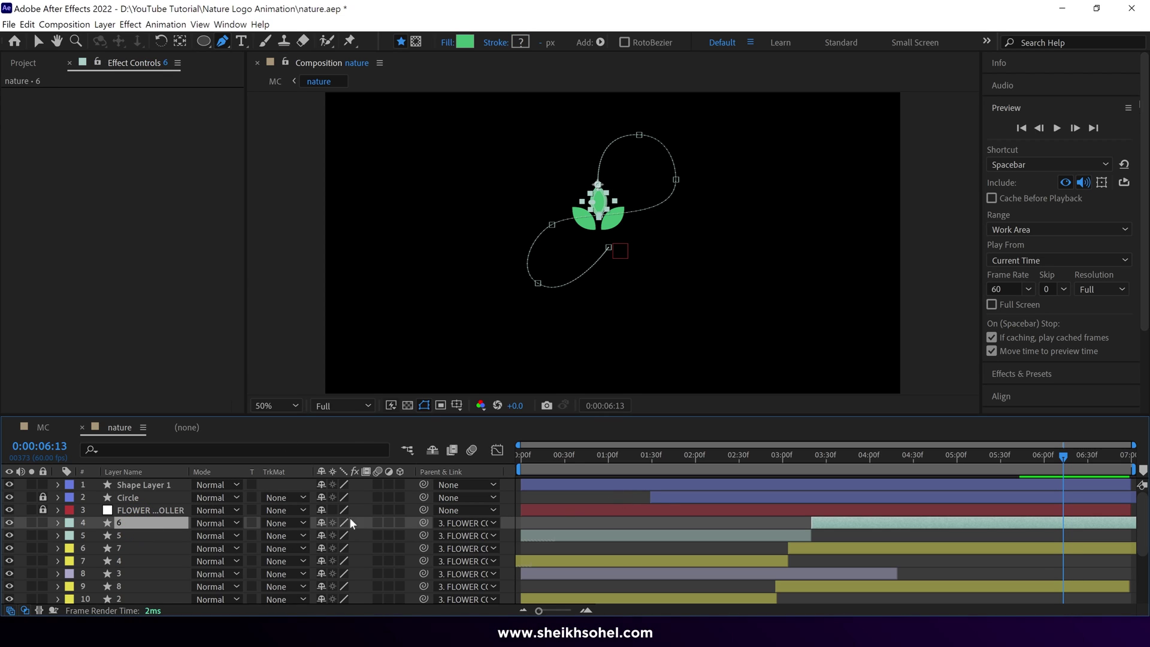
{"action": "key", "text": "p"}
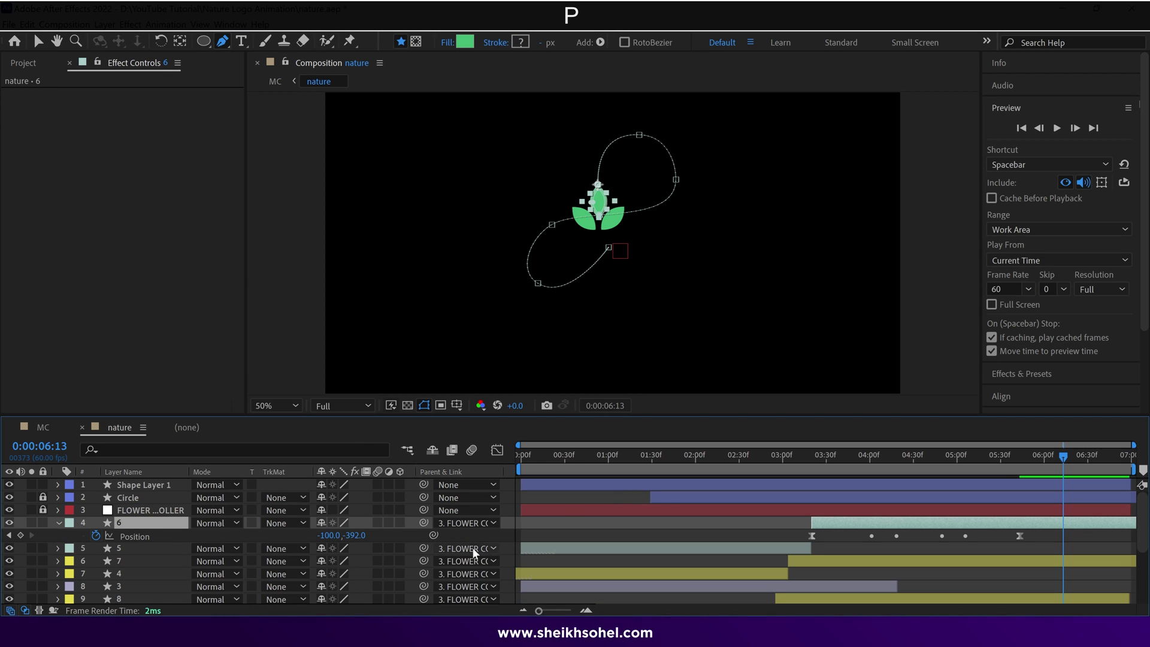
{"action": "left_click", "coordinate": [150, 537]}
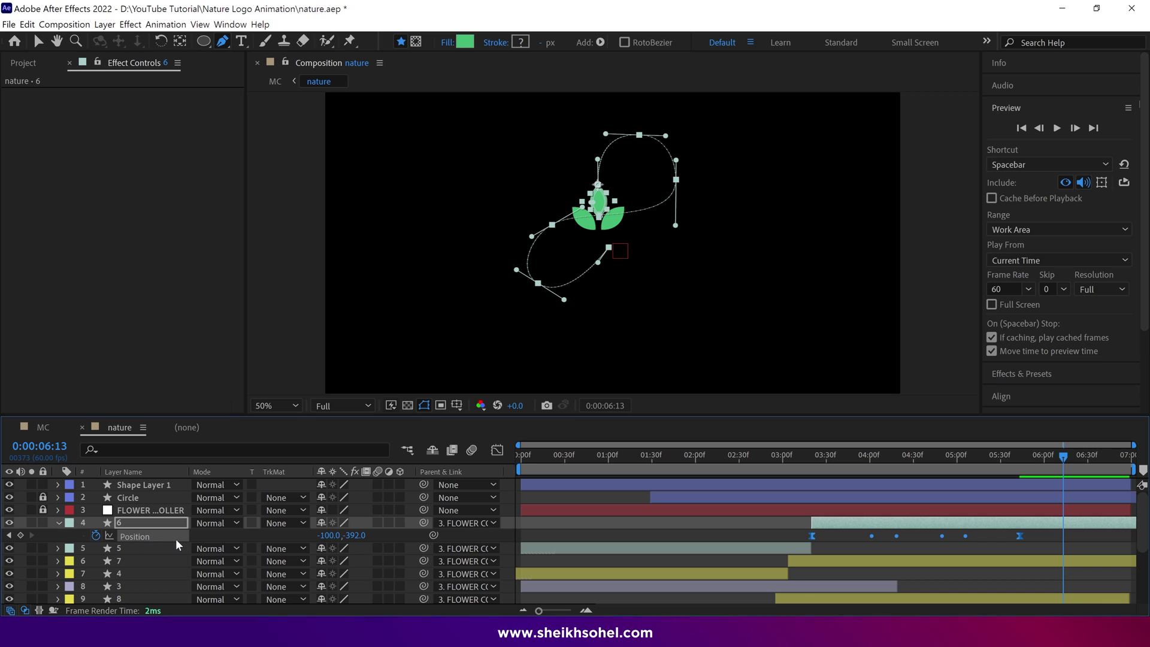
{"action": "key", "text": "ctrl+c"}
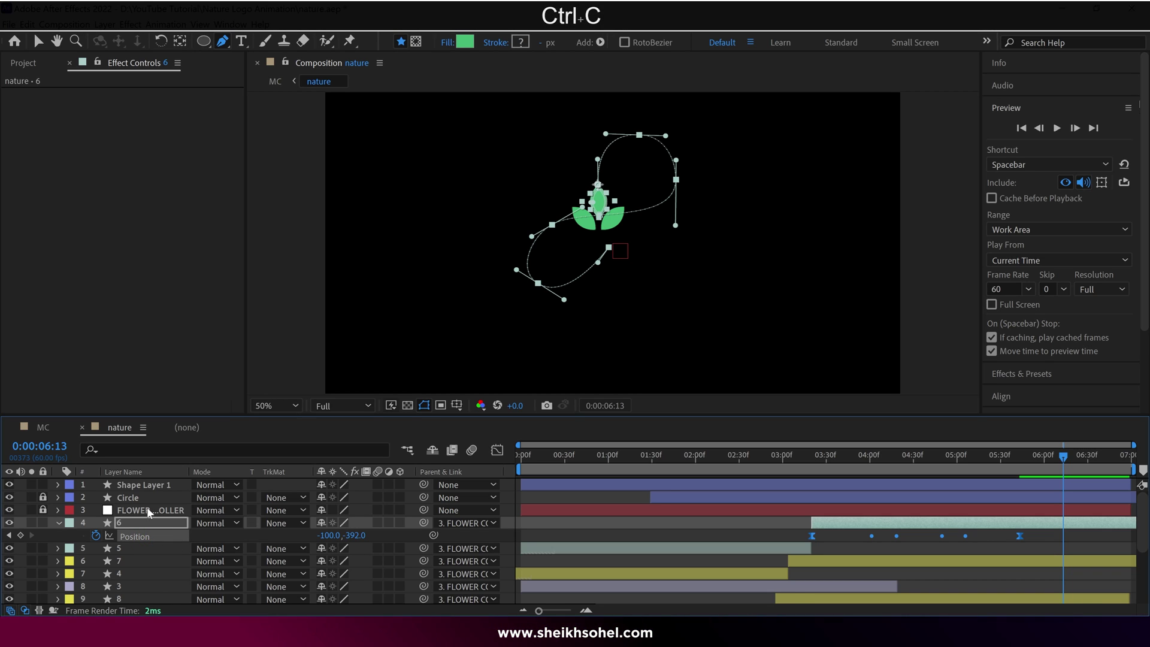
{"action": "left_click", "coordinate": [140, 490]}
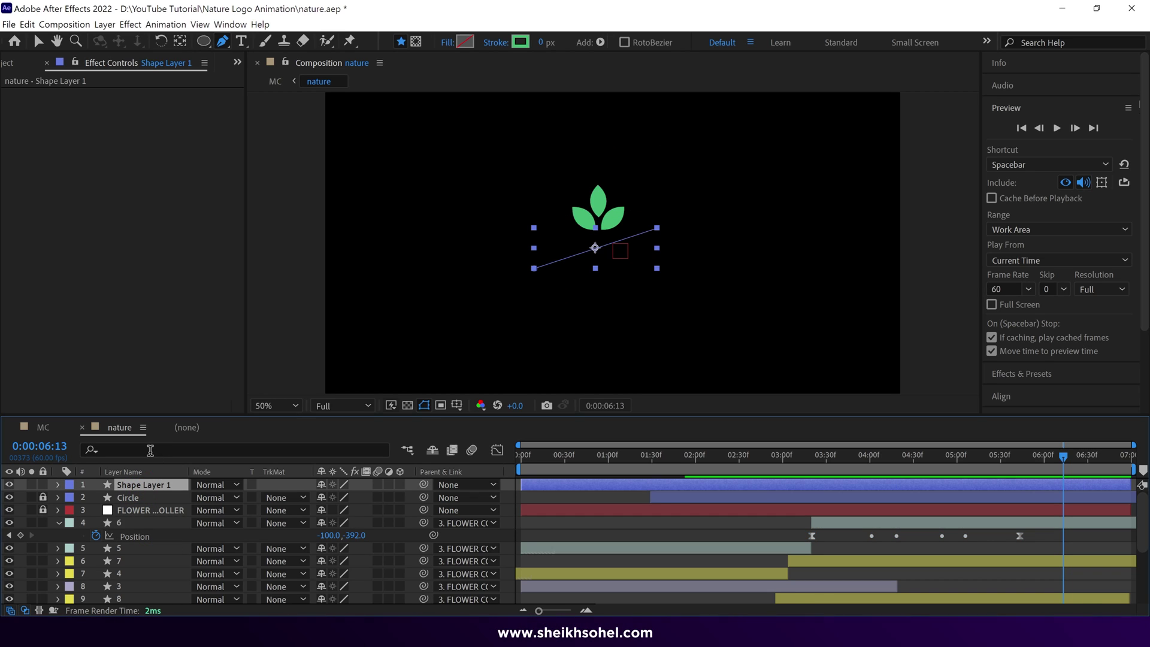
{"action": "key", "text": "ctrl+f"}
{"action": "type", "text": "path"}
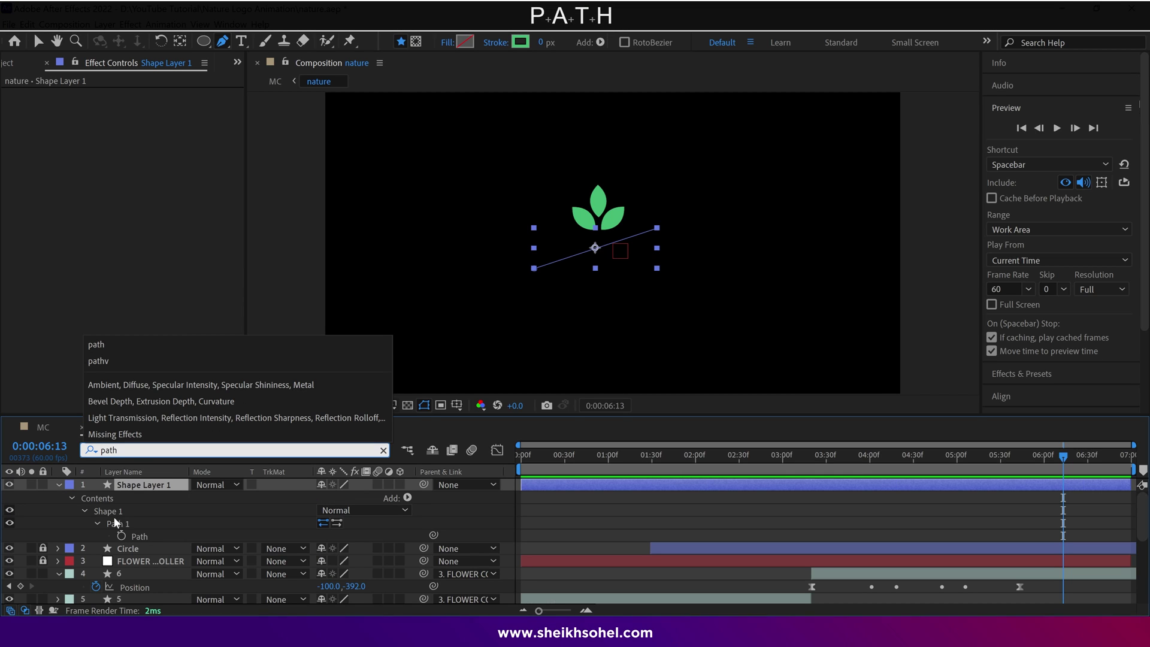
{"action": "left_click", "coordinate": [142, 535]}
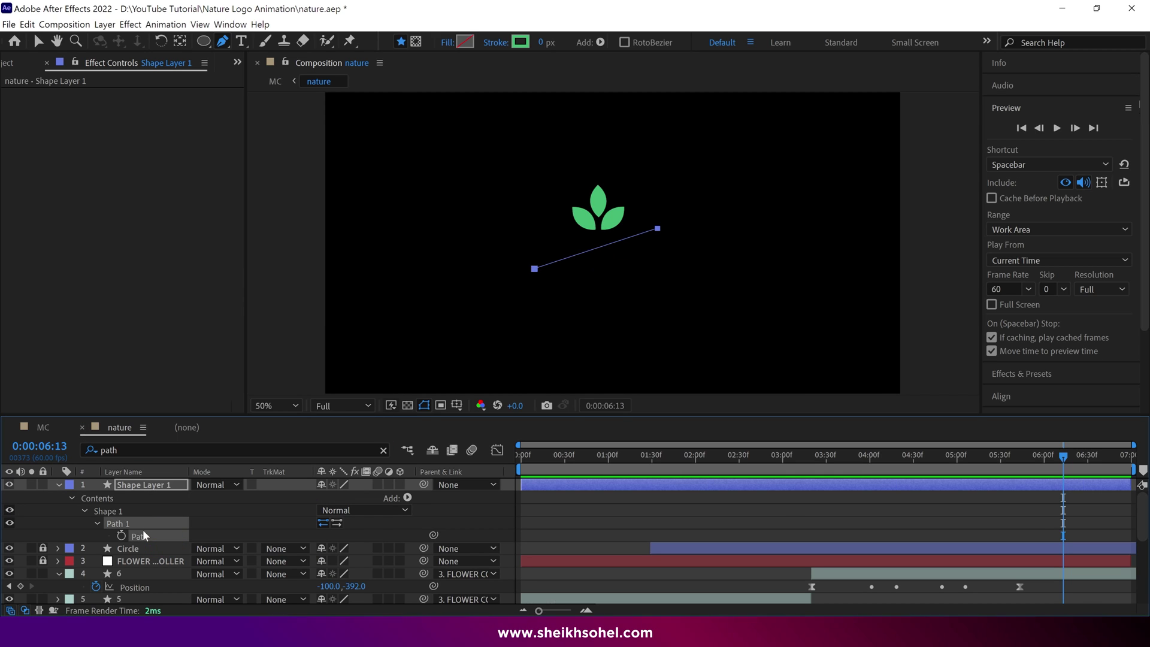
{"action": "left_click", "coordinate": [764, 468]}
{"action": "key", "text": "ctrl+v"}
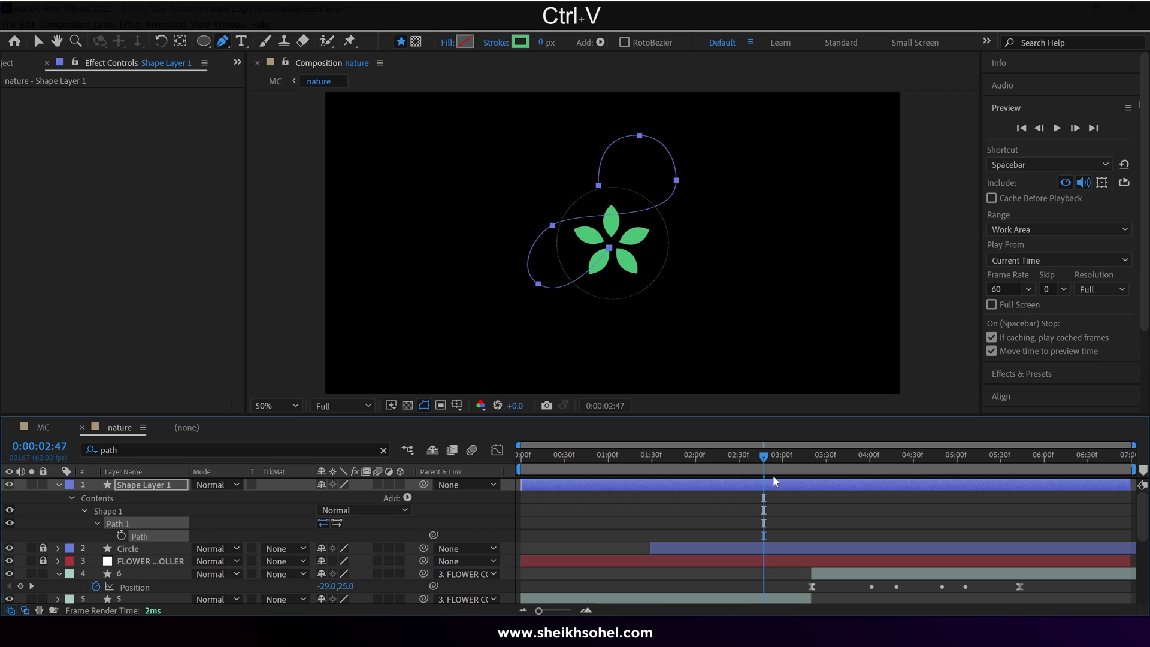
{"action": "key", "text": "space"}
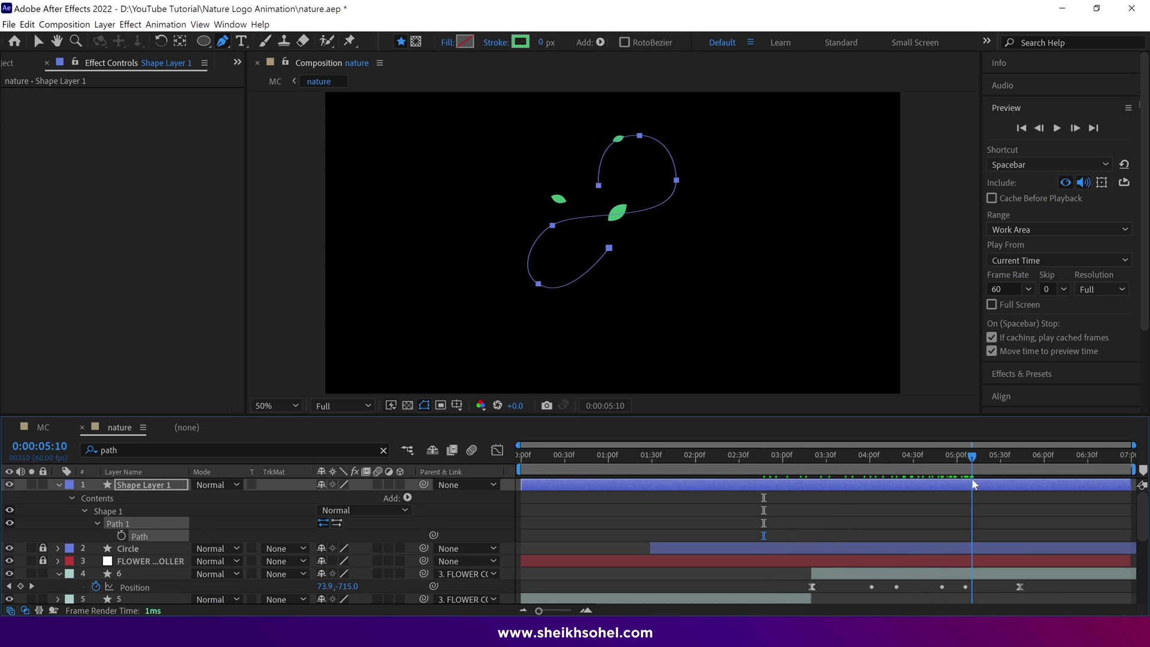
Set the stroke width of Shape Layer 1's curved path to 3 px.
{"action": "left_click_drag", "start_coordinate": [541, 42], "coordinate": [571, 43]}
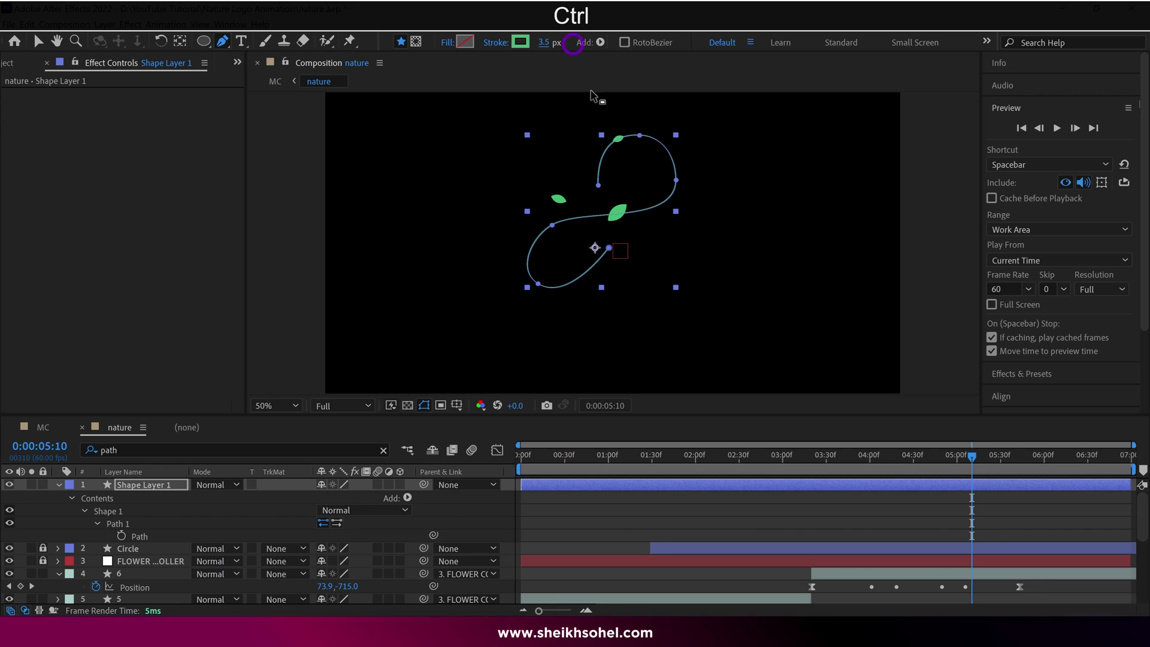
{"action": "scroll", "coordinate": [638, 243], "scroll_direction": "up", "scroll_amount": 4}
{"action": "scroll", "coordinate": [639, 242], "scroll_direction": "down", "scroll_amount": 2}
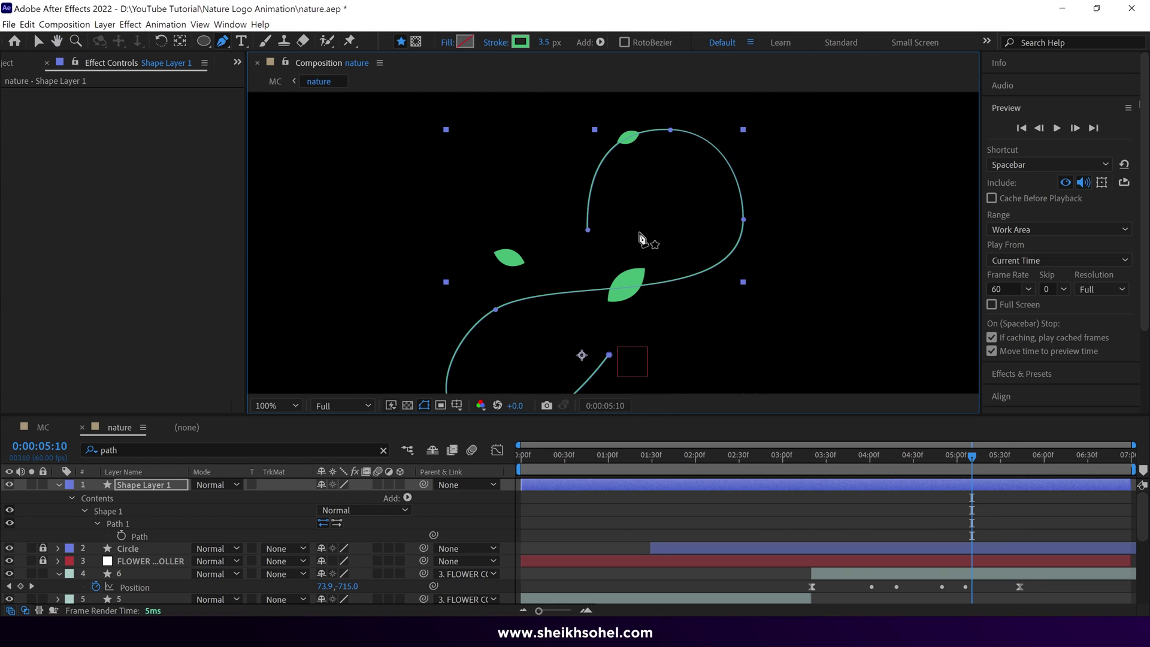
{"action": "left_click_drag", "start_coordinate": [543, 43], "coordinate": [560, 75]}
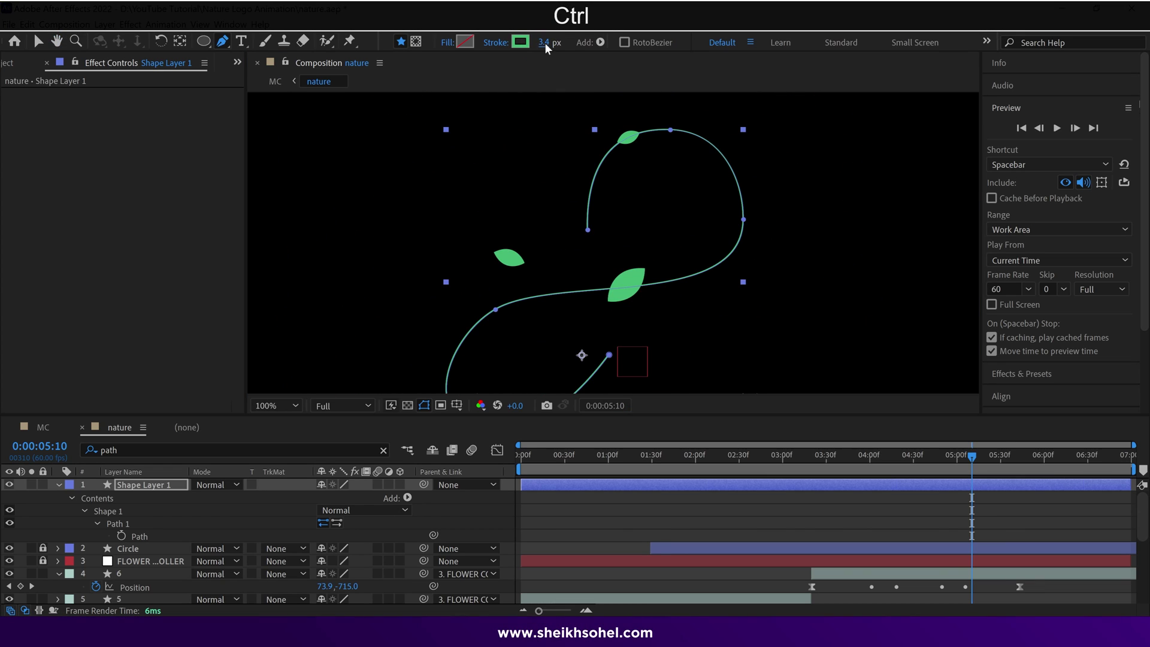
{"action": "scroll", "coordinate": [560, 238], "scroll_direction": "down", "scroll_amount": 1}
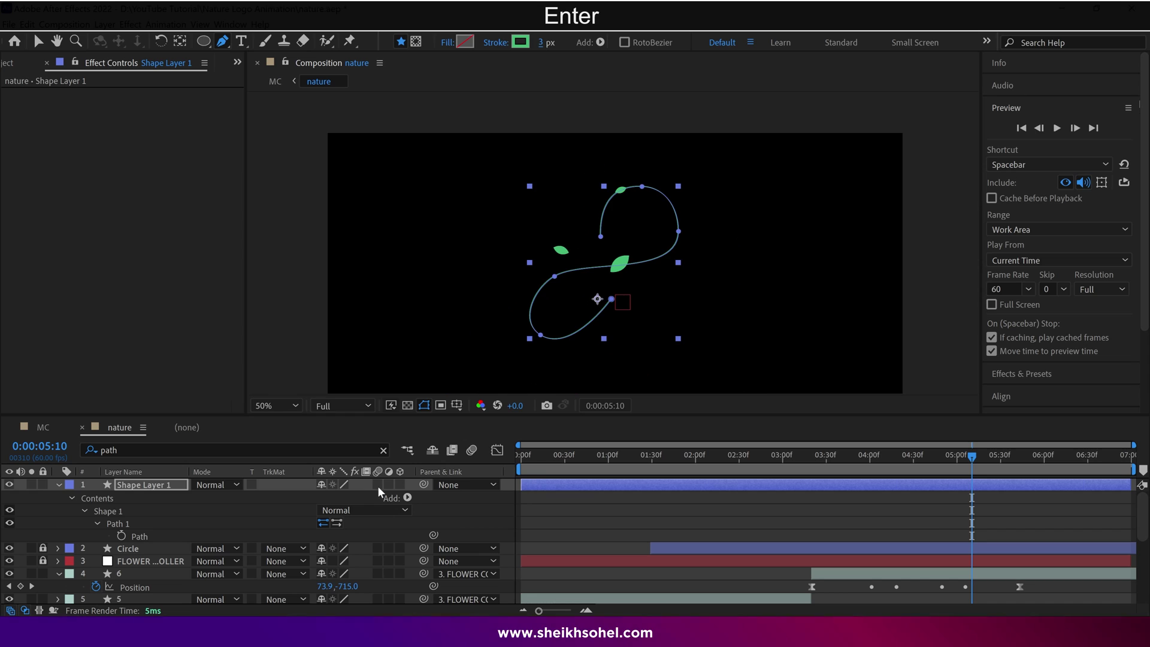
Rename Shape Layer 1 as Line 1.
{"action": "left_click", "coordinate": [165, 488]}
{"action": "key", "text": "Return"}
{"action": "type", "text": "Line 1"}
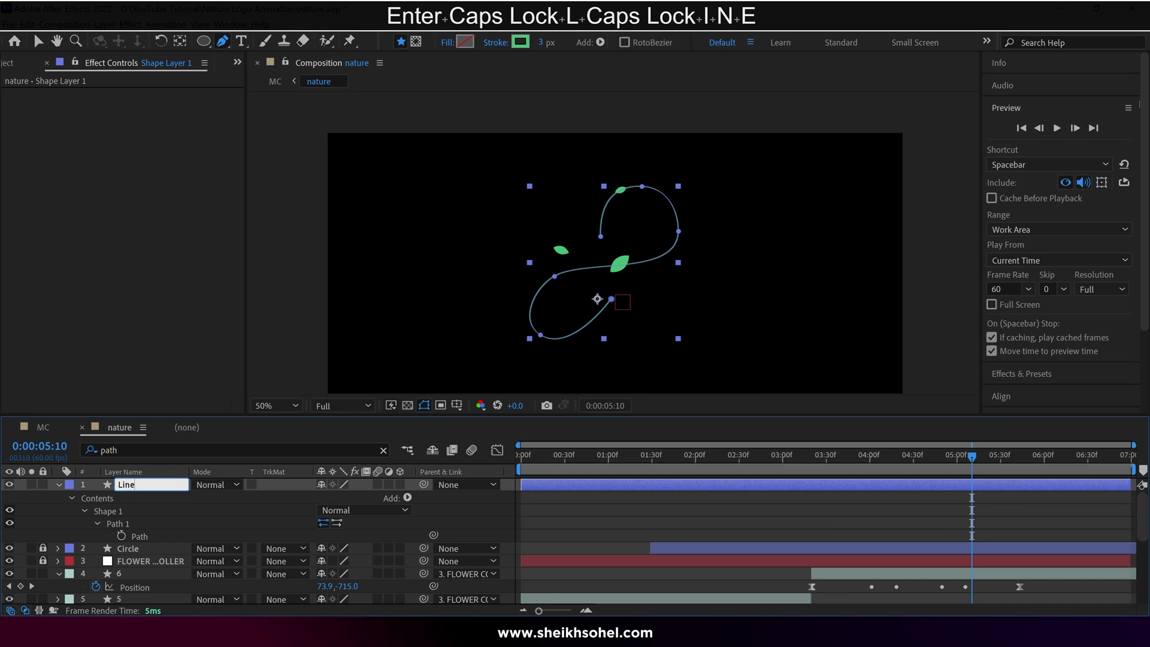
{"action": "key", "text": "Return"}
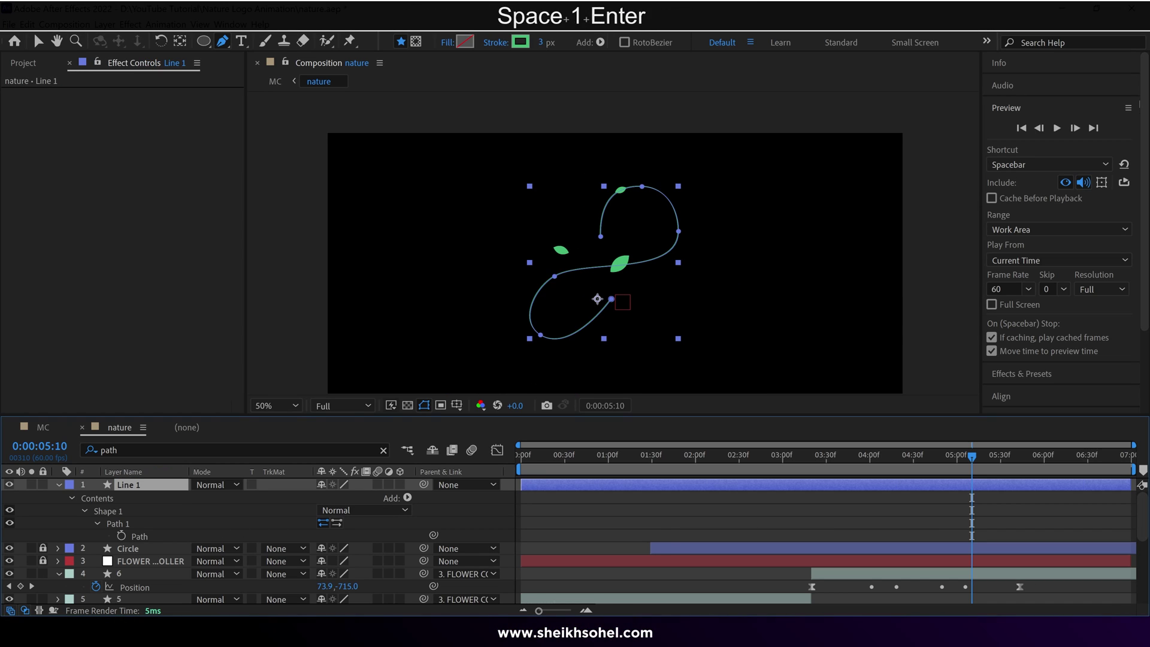
Add Trim Paths to the Line 1 layer's contents and expand its properties.
{"action": "left_click", "coordinate": [70, 498]}
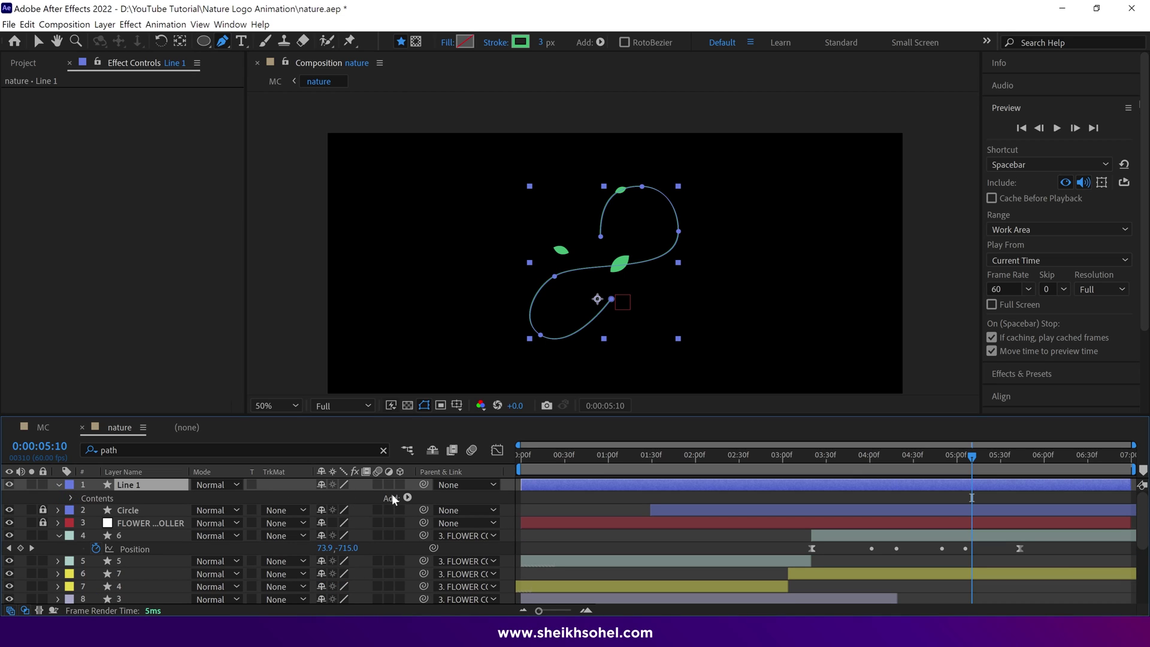
{"action": "left_click", "coordinate": [407, 497]}
{"action": "left_click", "coordinate": [220, 398]}
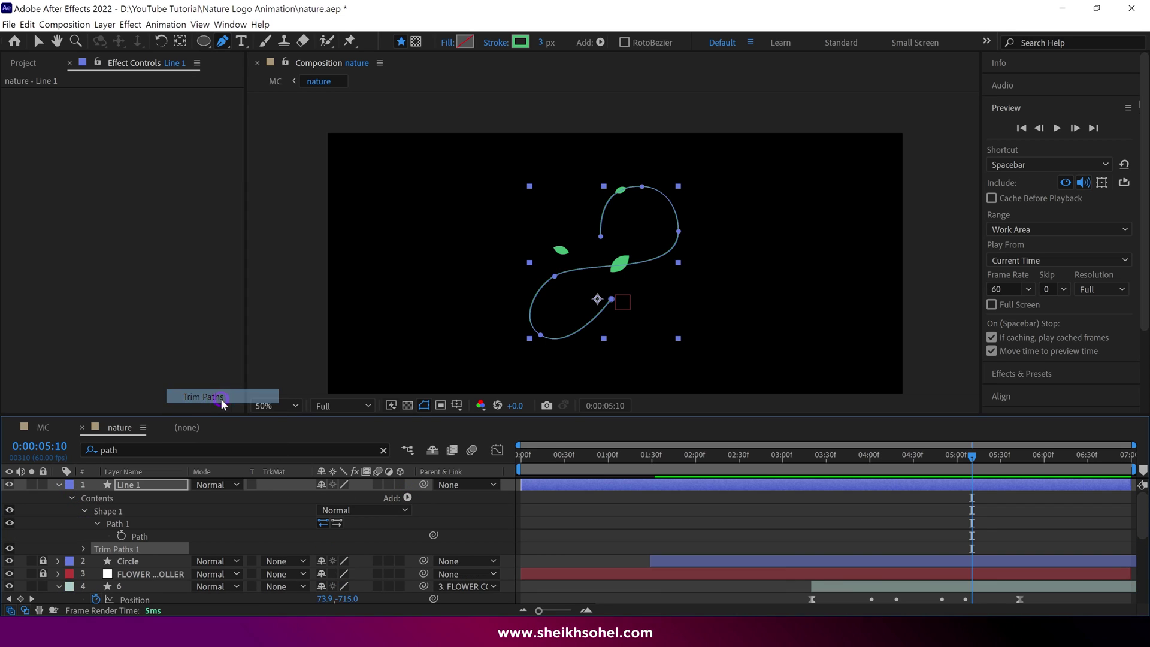
{"action": "left_click", "coordinate": [85, 547]}
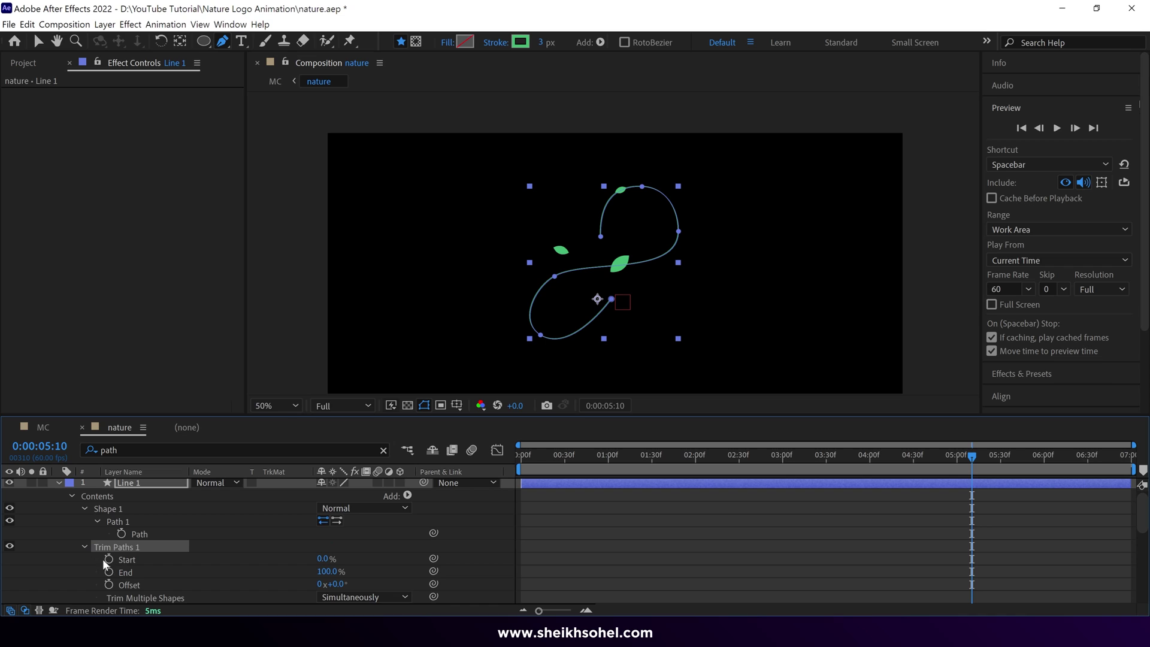
Keyframe Line 1's Trim Paths Start and End from 0% at 0:00:04:08 to 100% at 0:00:05:10.
{"action": "left_click", "coordinate": [108, 559]}
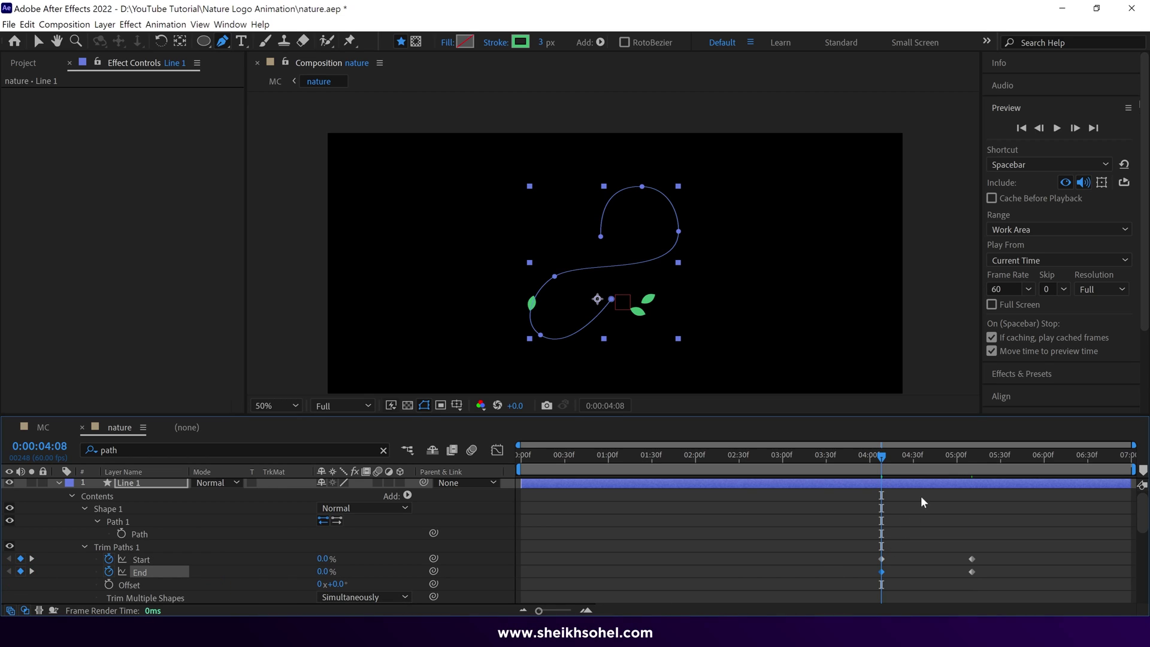
{"action": "left_click", "coordinate": [972, 458], "text": "shift"}
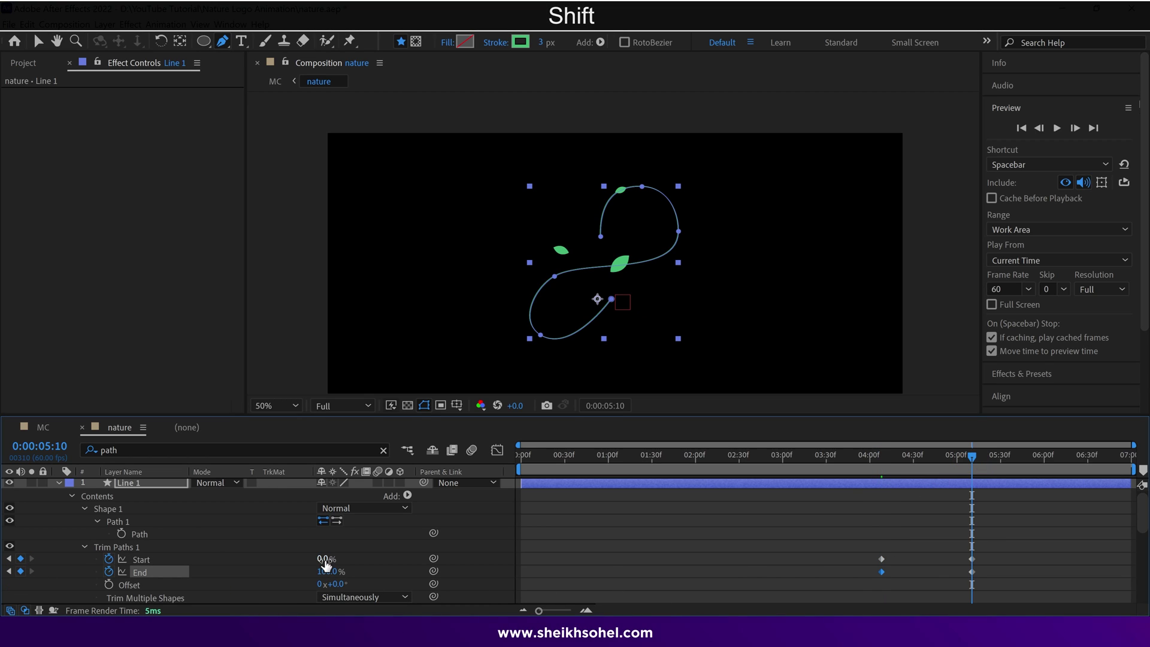
{"action": "left_click_drag", "start_coordinate": [463, 559], "coordinate": [538, 559]}
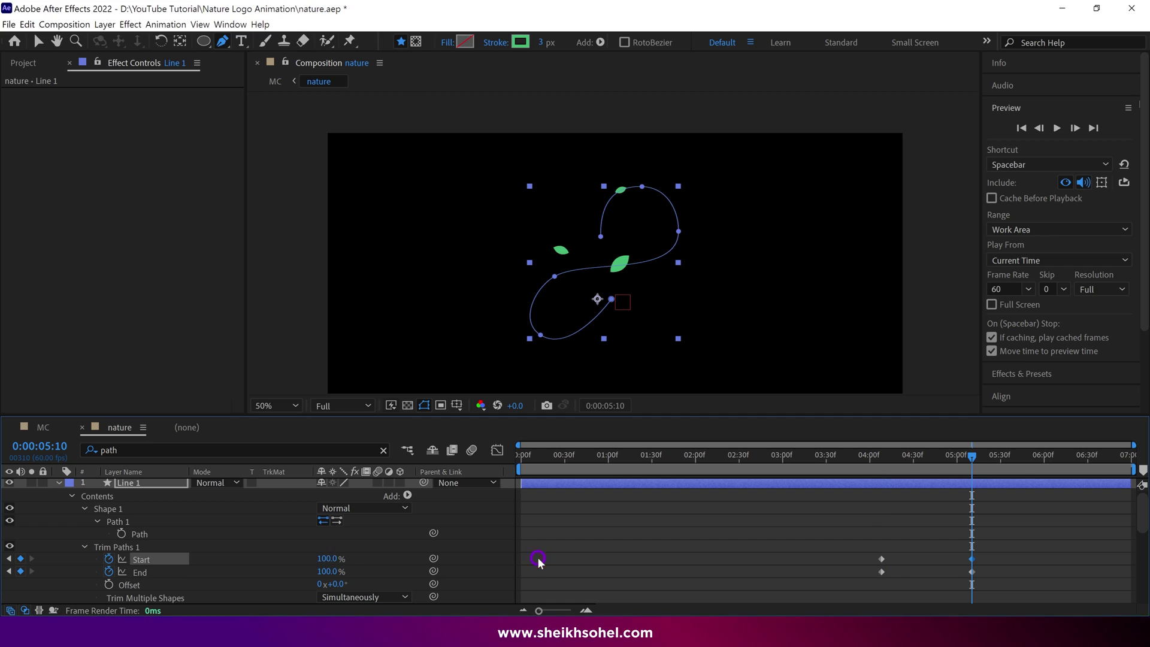
Shift Line 1's Start keyframes slightly after the matching End keyframes and move the final Start and End keyframes later in time.
{"action": "left_click_drag", "start_coordinate": [997, 550], "coordinate": [908, 559]}
{"action": "left_click", "coordinate": [875, 455]}
{"action": "left_click_drag", "start_coordinate": [876, 455], "coordinate": [944, 473]}
{"action": "left_click", "coordinate": [623, 526]}
{"action": "left_click", "coordinate": [882, 463]}
{"action": "left_click_drag", "start_coordinate": [909, 559], "coordinate": [893, 560]}
{"action": "left_click_drag", "start_coordinate": [972, 572], "coordinate": [993, 572]}
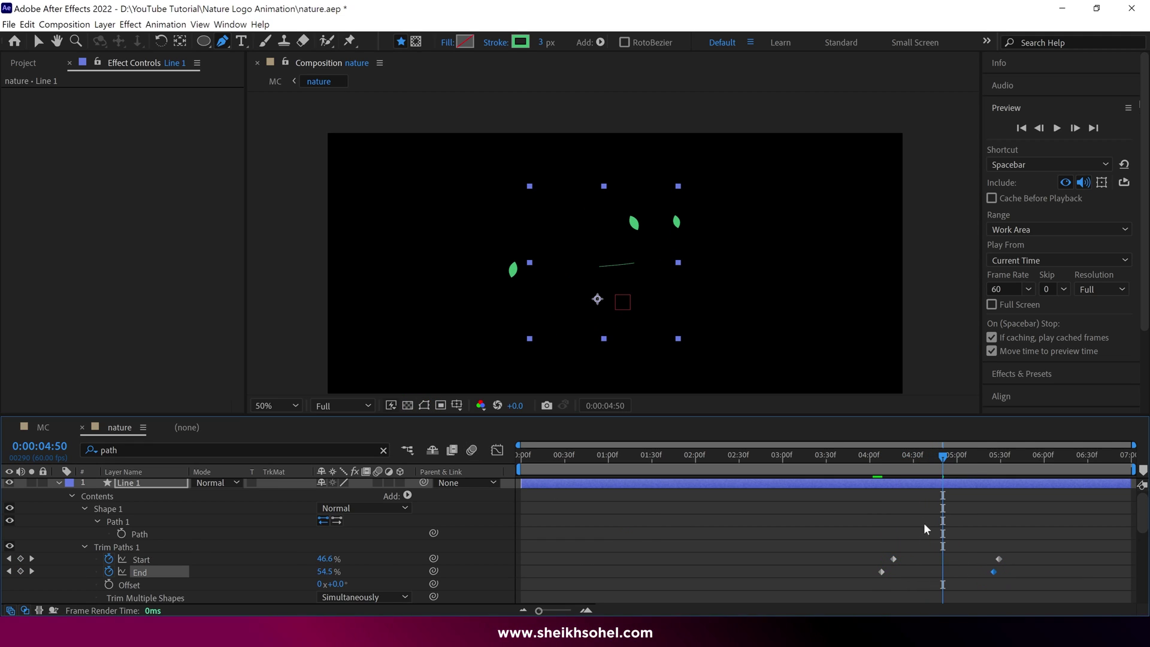
Apply Easy Ease to all of Line 1's Trim Paths Start and End keyframes.
{"action": "left_click_drag", "start_coordinate": [1011, 529], "coordinate": [868, 584]}
{"action": "right_click", "coordinate": [893, 561]}
{"action": "mouse_move", "coordinate": [891, 557]}
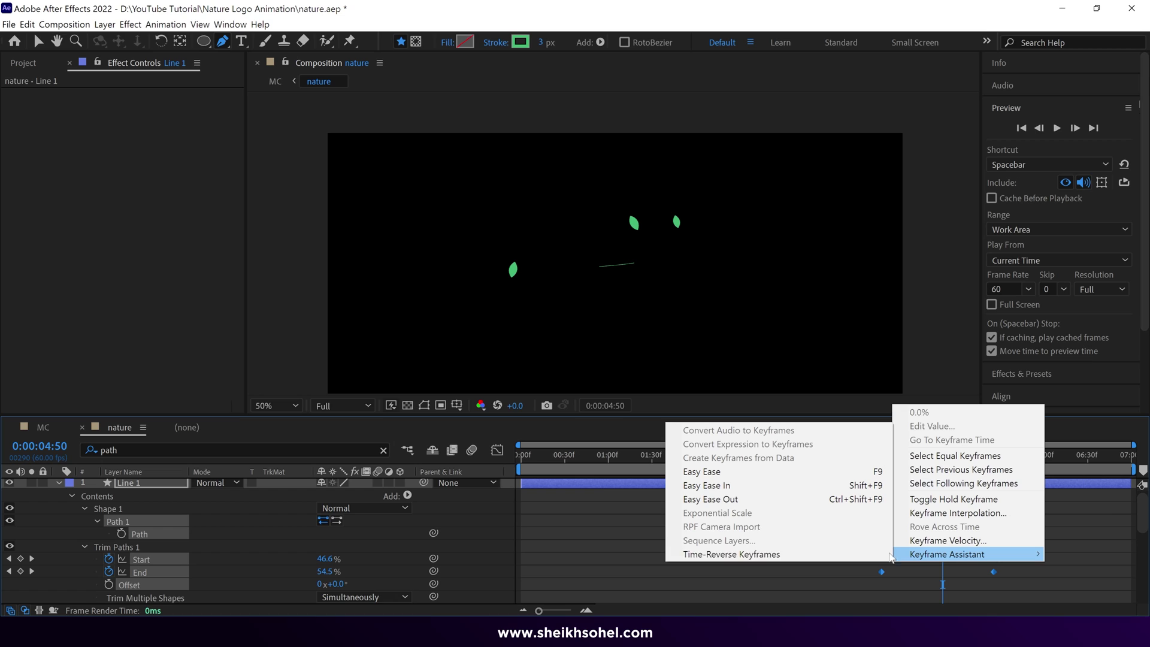
{"action": "left_click", "coordinate": [686, 473]}
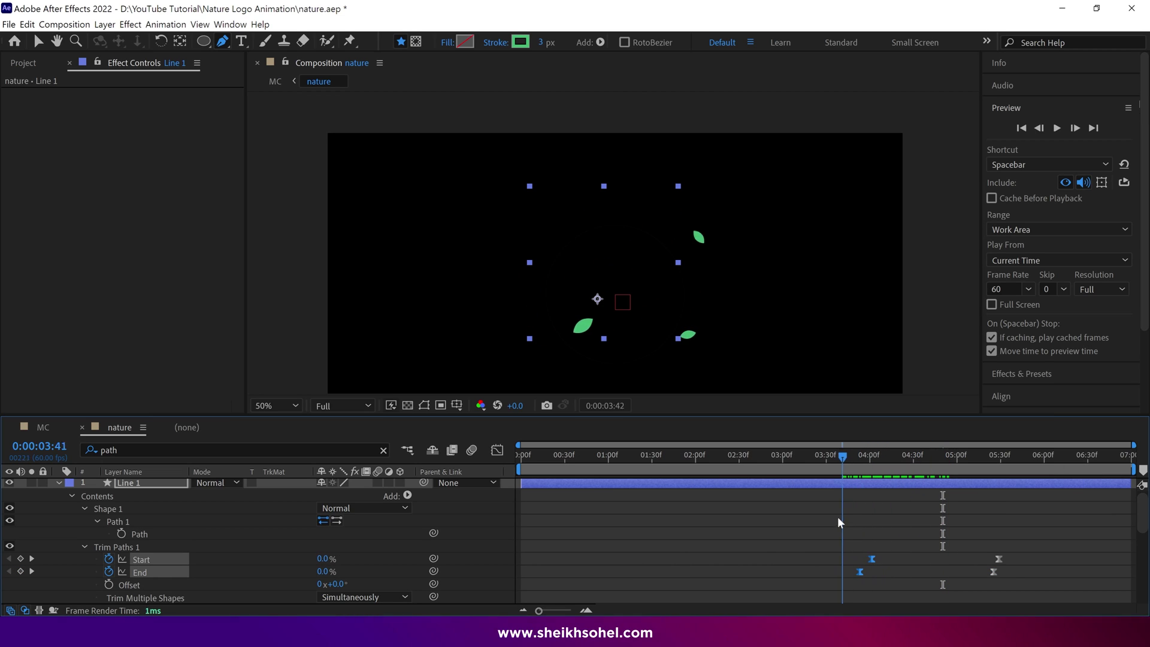
Retime Line 1's trim keyframes with an earlier first pair and a later last pair to match the leaf's flight, and preview from 0:00:03:04.
{"action": "left_click_drag", "start_coordinate": [838, 517], "coordinate": [822, 521]}
{"action": "left_click_drag", "start_coordinate": [859, 572], "coordinate": [821, 572]}
{"action": "left_click_drag", "start_coordinate": [825, 460], "coordinate": [959, 512]}
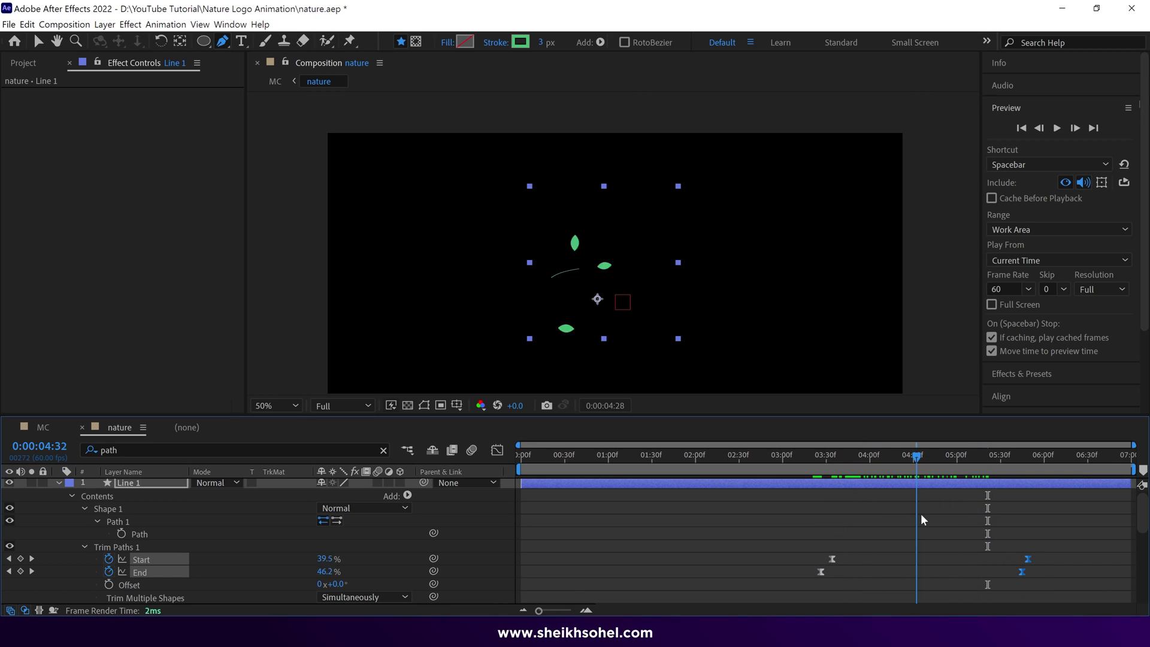
{"action": "left_click_drag", "start_coordinate": [885, 477], "coordinate": [840, 479]}
{"action": "key", "text": "space"}
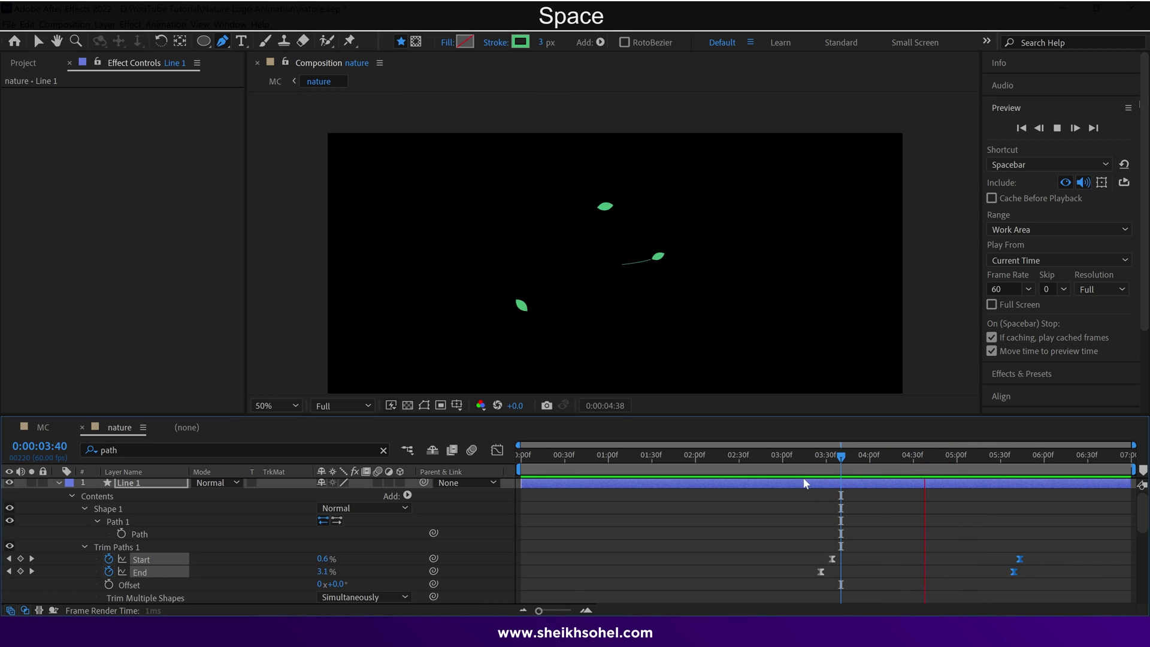
{"action": "left_click", "coordinate": [789, 459]}
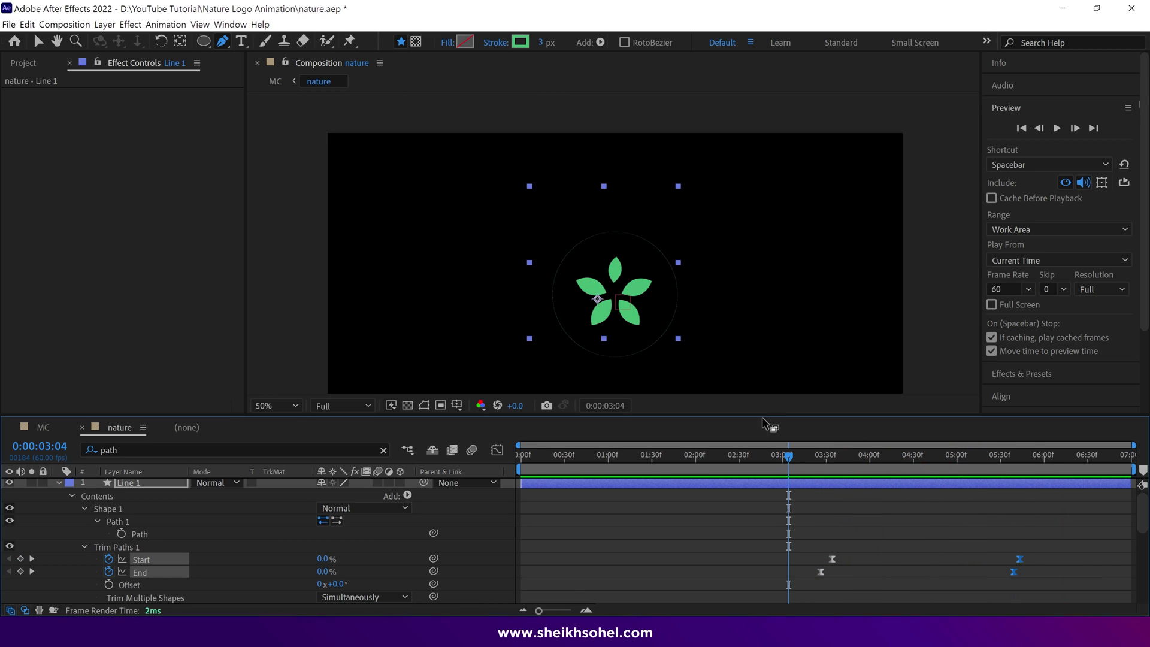
{"action": "key", "text": "space"}
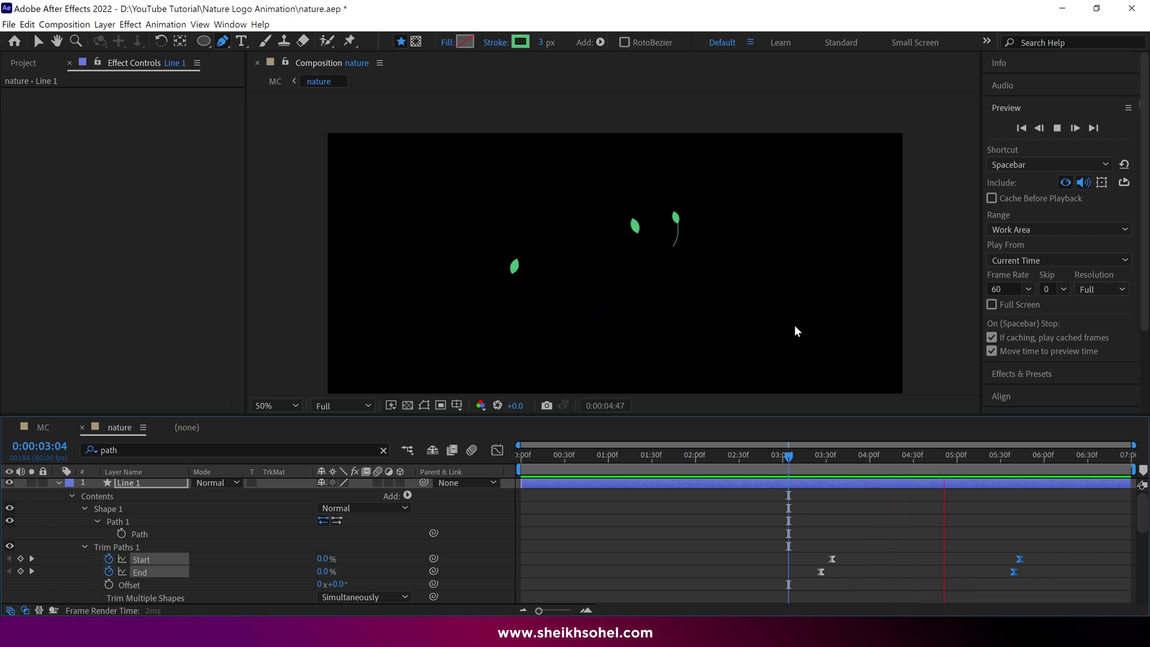
{"action": "key", "text": "space"}
Move Line 1's last End keyframe slightly earlier to keep the line behind the leaf, and replay the animation.
{"action": "left_click", "coordinate": [959, 545]}
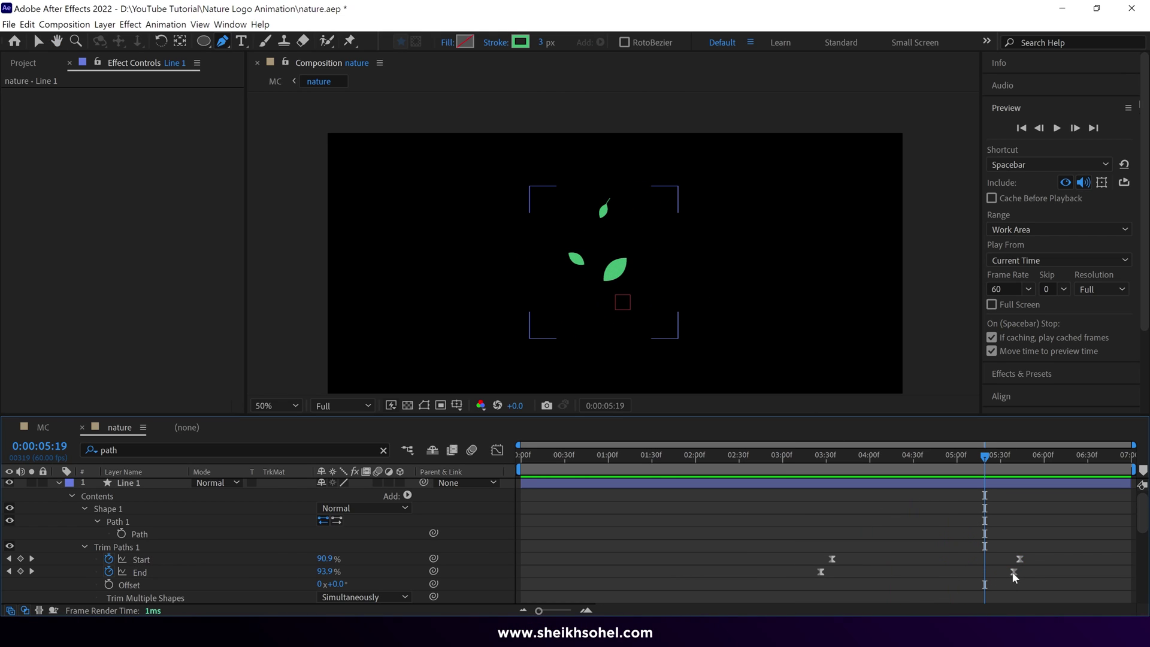
{"action": "left_click_drag", "start_coordinate": [1014, 571], "coordinate": [1010, 571]}
{"action": "left_click", "coordinate": [826, 459]}
{"action": "key", "text": "space"}
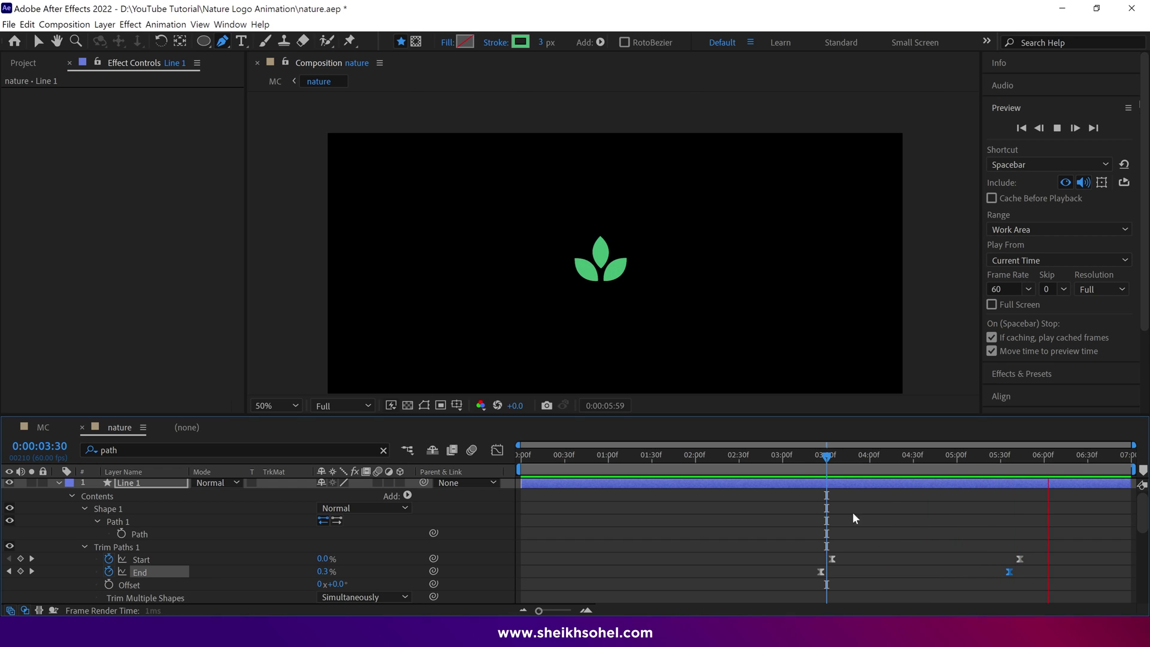
{"action": "left_click", "coordinate": [802, 458]}
{"action": "key", "text": "space"}
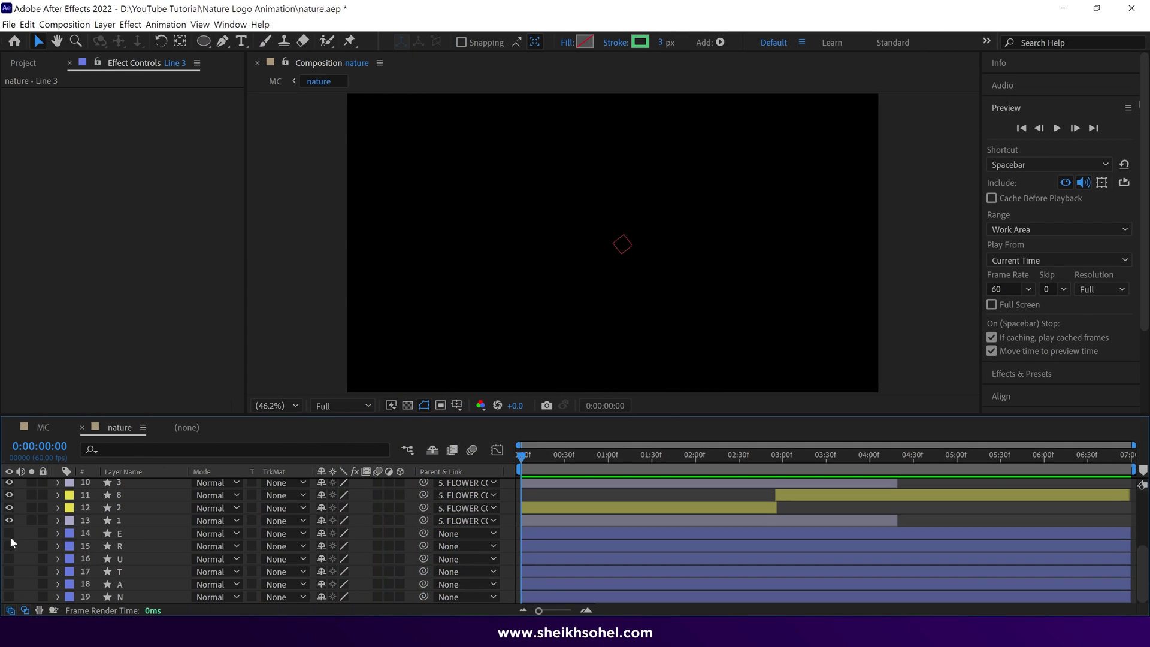
Add four Scale keyframes to the letter N layer at frames 0, 14, 34 and 57.
{"action": "left_click", "coordinate": [574, 266]}
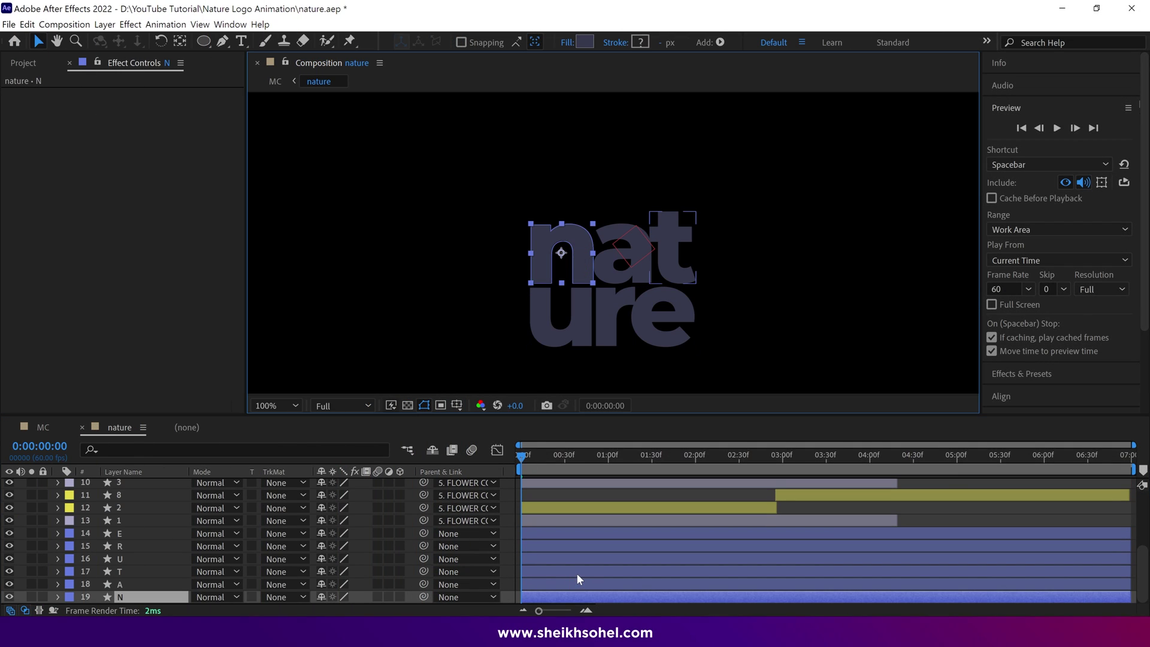
{"action": "key", "text": "s"}
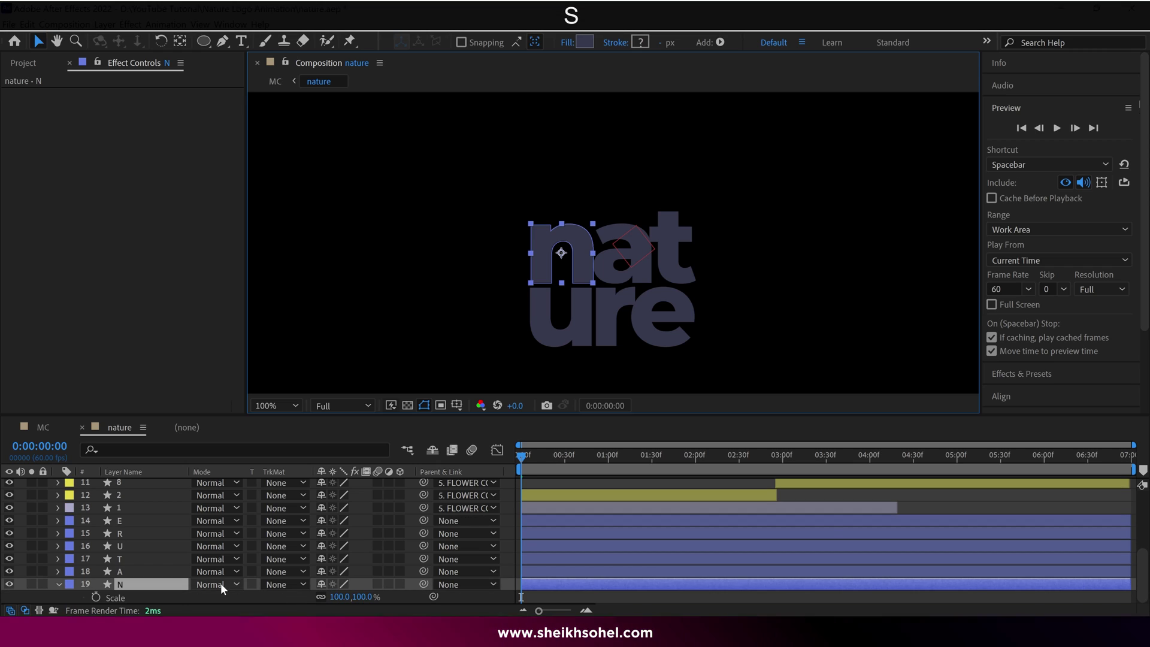
{"action": "left_click", "coordinate": [96, 597]}
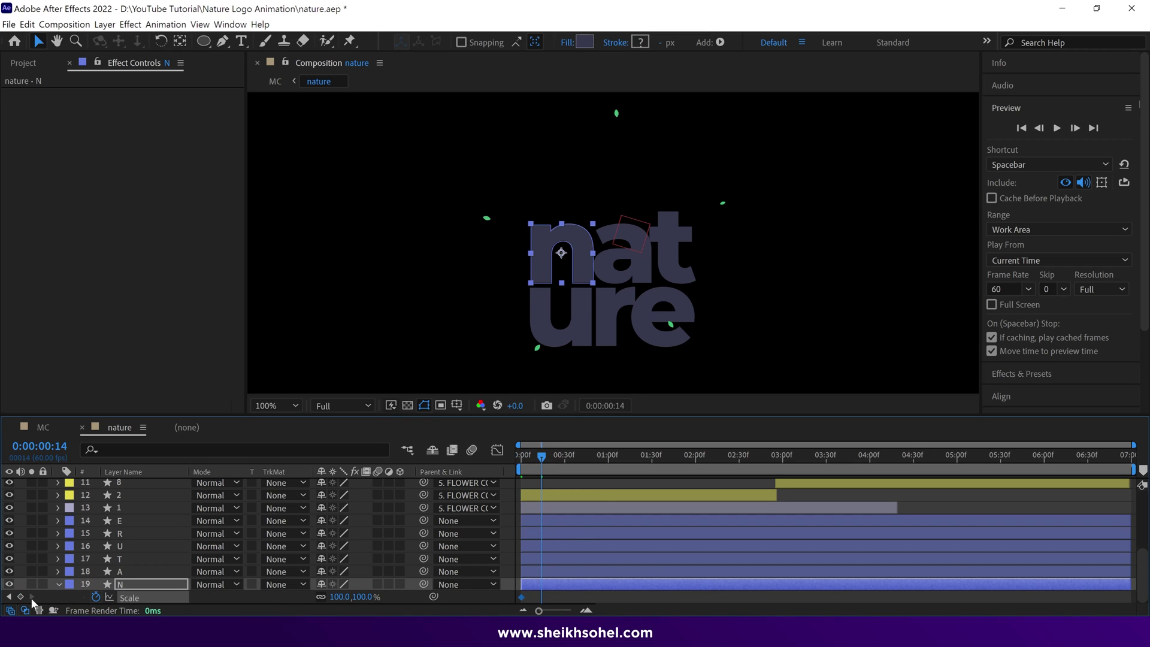
{"action": "left_click", "coordinate": [604, 463]}
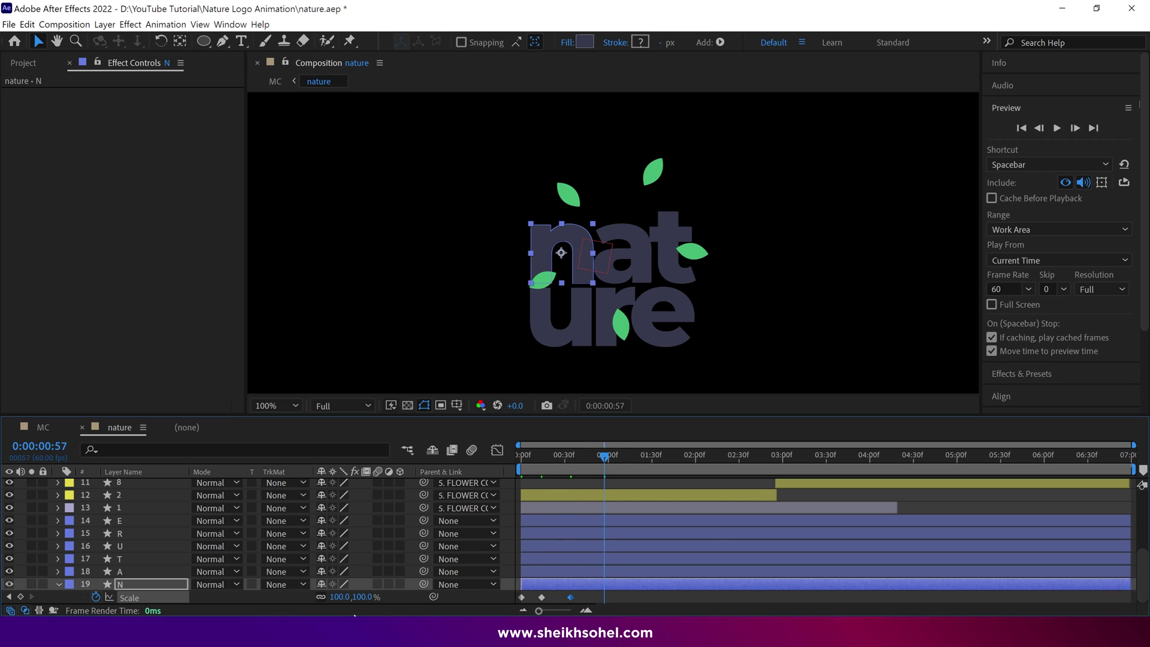
{"action": "left_click", "coordinate": [21, 597]}
Set N's Scale keyframes to 0% at the first, slightly above 100% at frame 14, and 95% at frame 34.
{"action": "left_click_drag", "start_coordinate": [554, 465], "coordinate": [513, 469]}
{"action": "left_click_drag", "start_coordinate": [332, 597], "coordinate": [333, 597]}
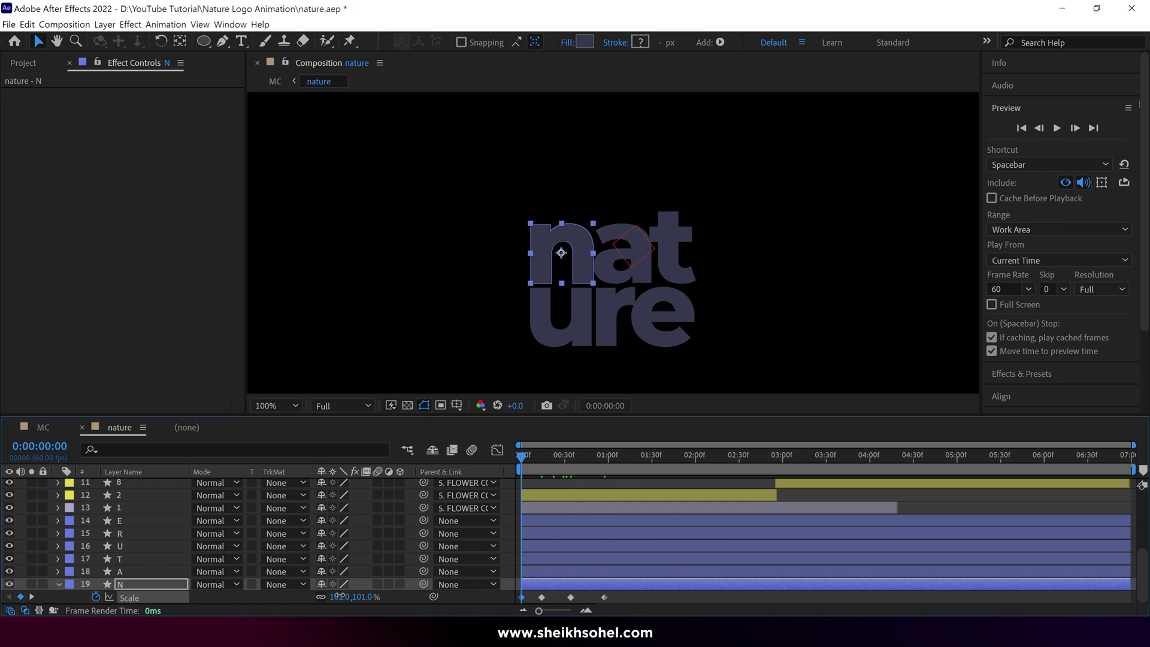
{"action": "type", "text": "0"}
{"action": "key", "text": "Return"}
{"action": "left_click", "coordinate": [337, 597]}
{"action": "type", "text": "10"}
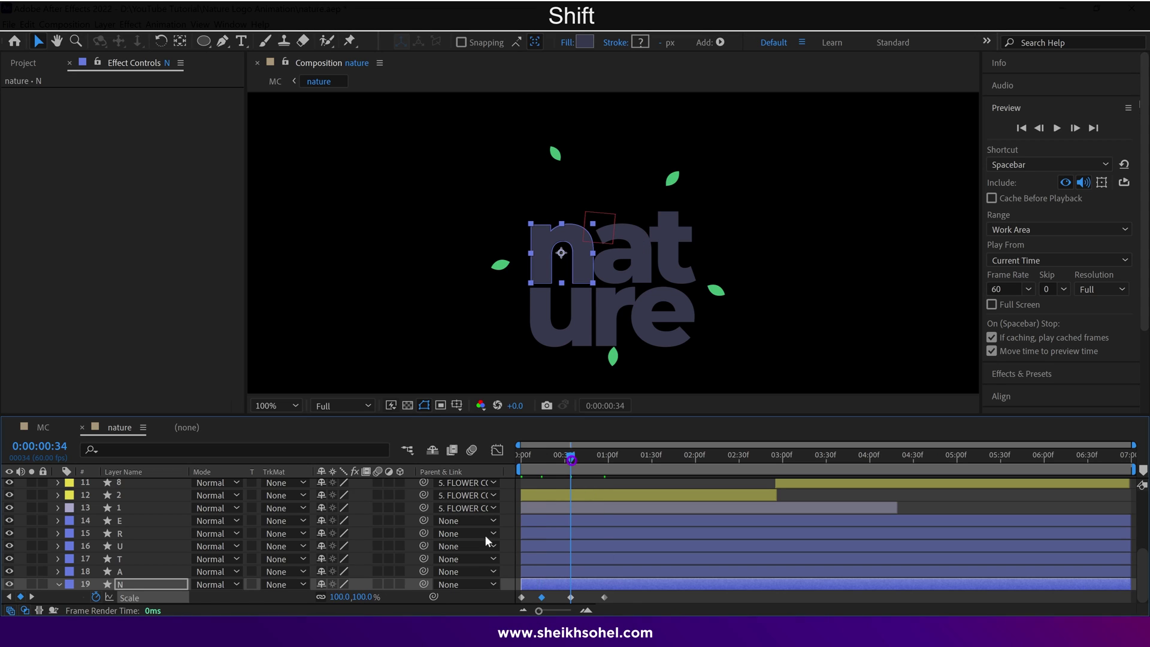
{"action": "left_click", "coordinate": [335, 598]}
{"action": "type", "text": "95"}
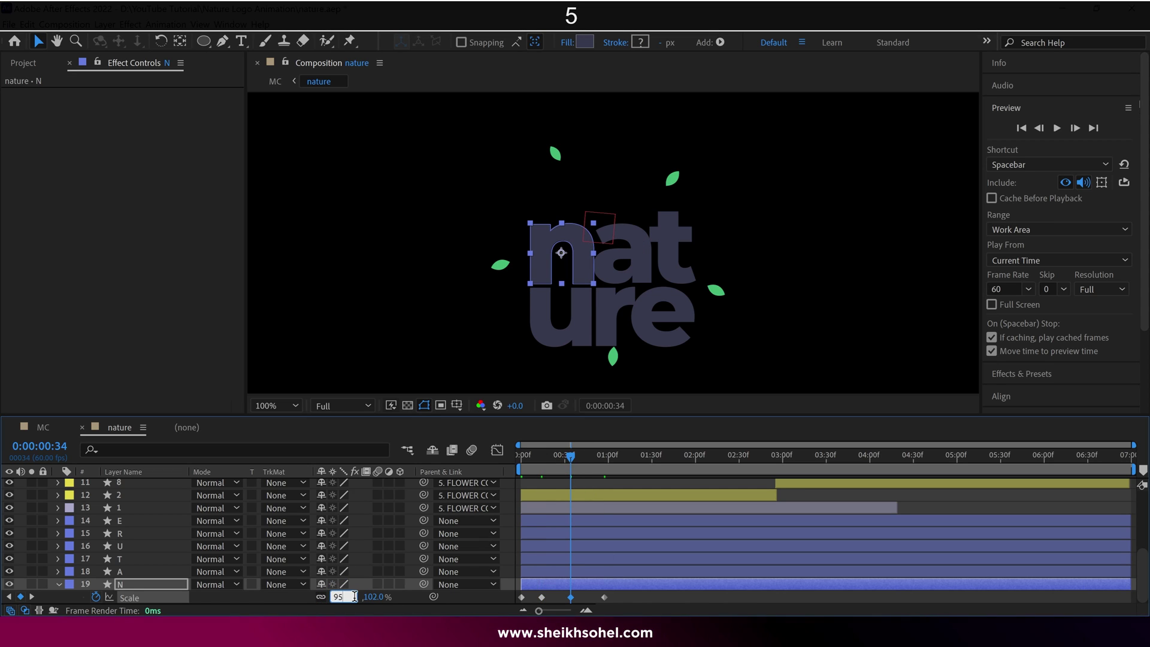
{"action": "key", "text": "Return"}
Preview the N animation from the start and apply Easy Ease to all of its Scale keyframes.
{"action": "left_click", "coordinate": [519, 458]}
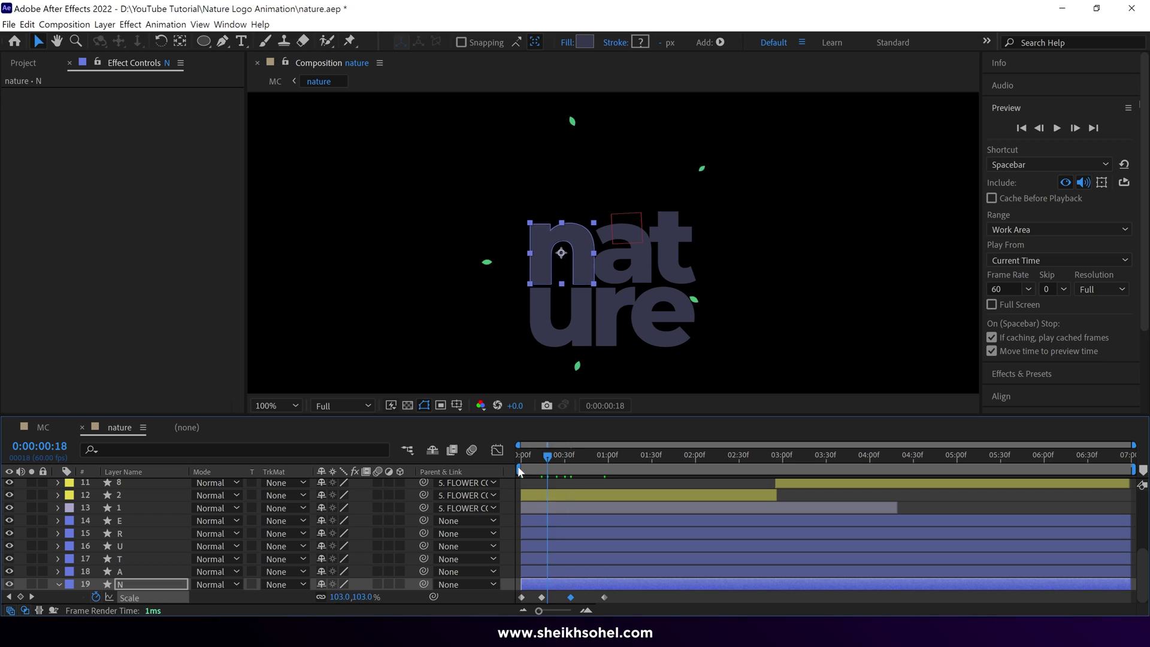
{"action": "key", "text": "space"}
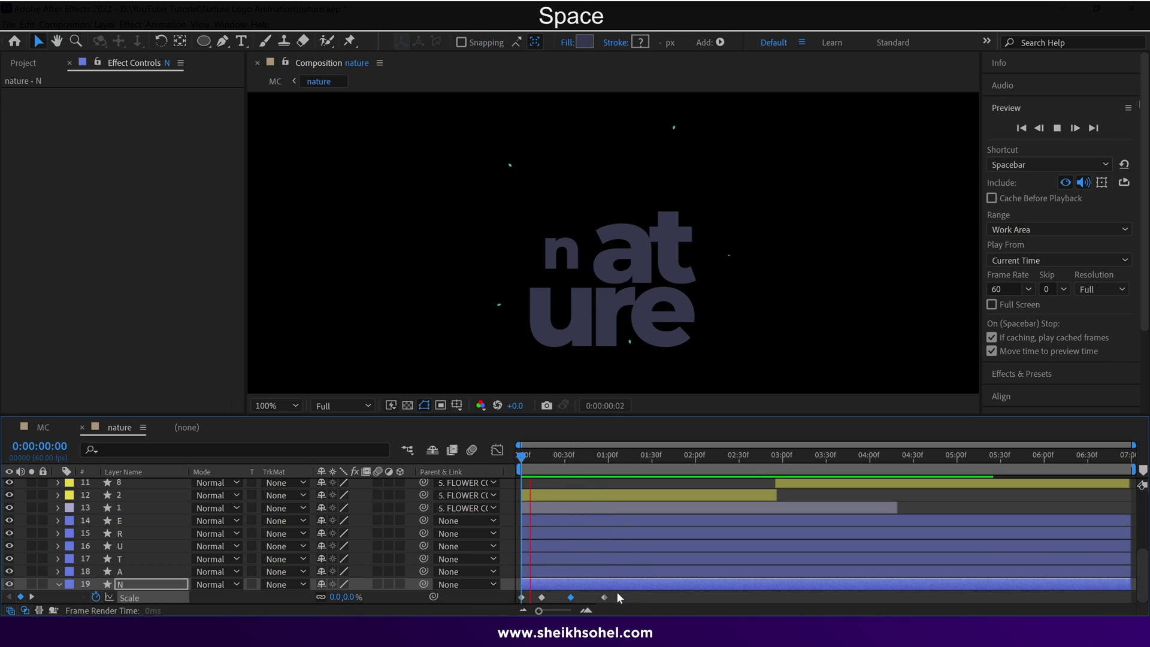
{"action": "right_click", "coordinate": [520, 596]}
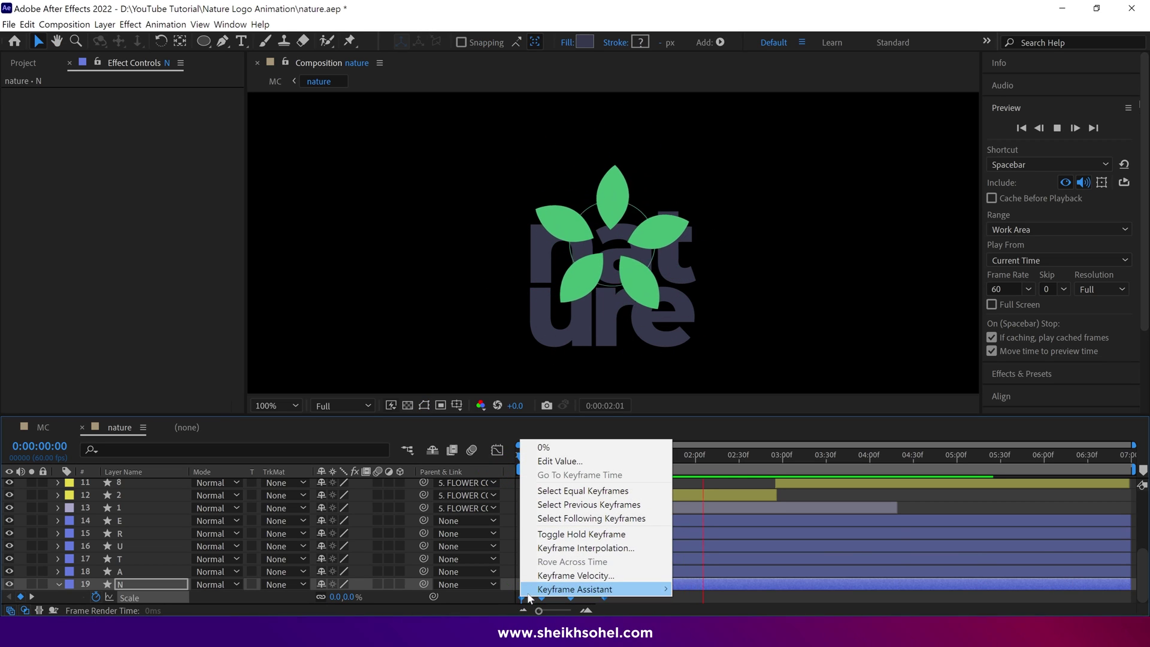
{"action": "left_click", "coordinate": [703, 508]}
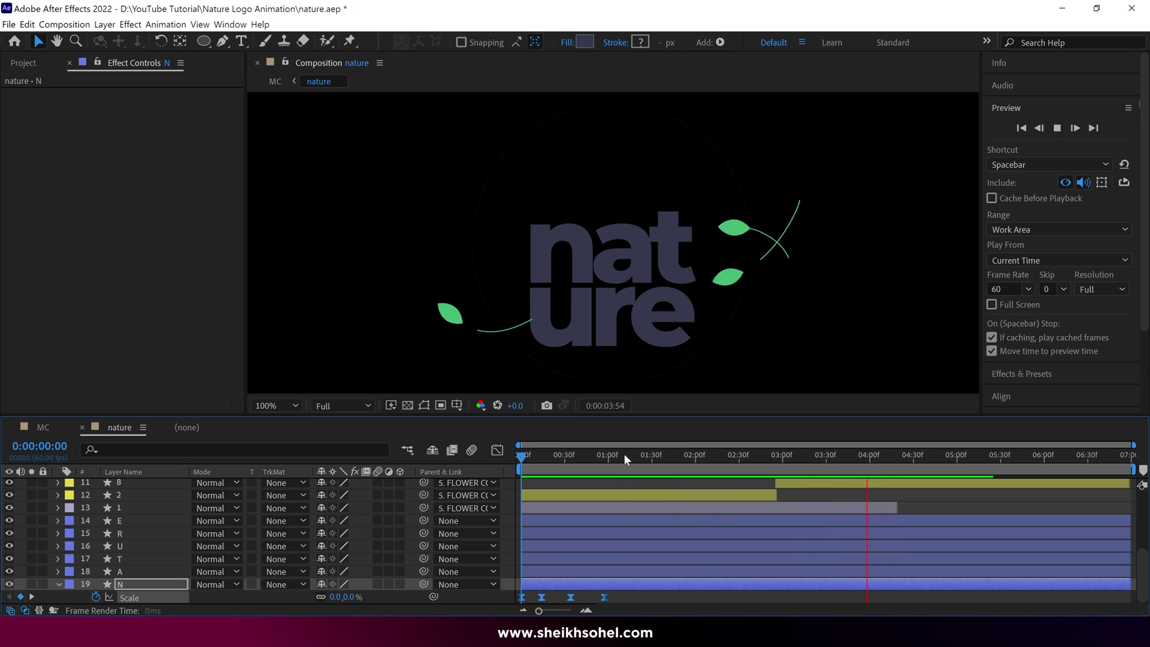
{"action": "key", "text": "space"}
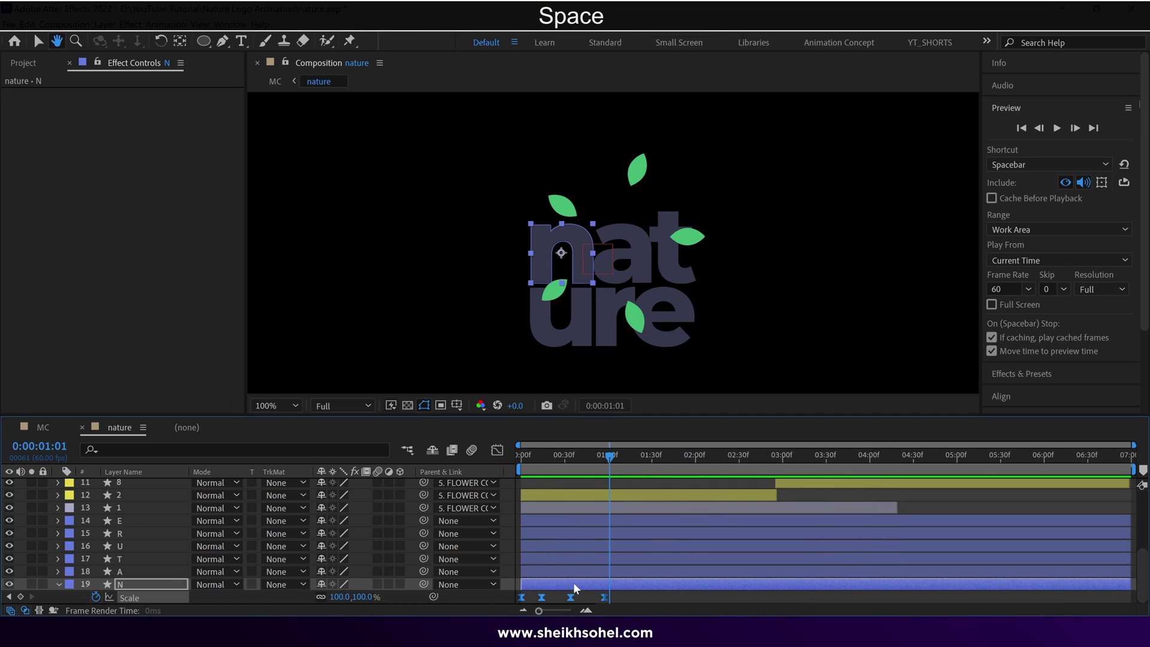
Move N's Scale keyframes earlier and closer together to speed up the scale-in, and replay it from the start.
{"action": "left_click_drag", "start_coordinate": [604, 598], "coordinate": [562, 598]}
{"action": "left_click_drag", "start_coordinate": [544, 598], "coordinate": [541, 598]}
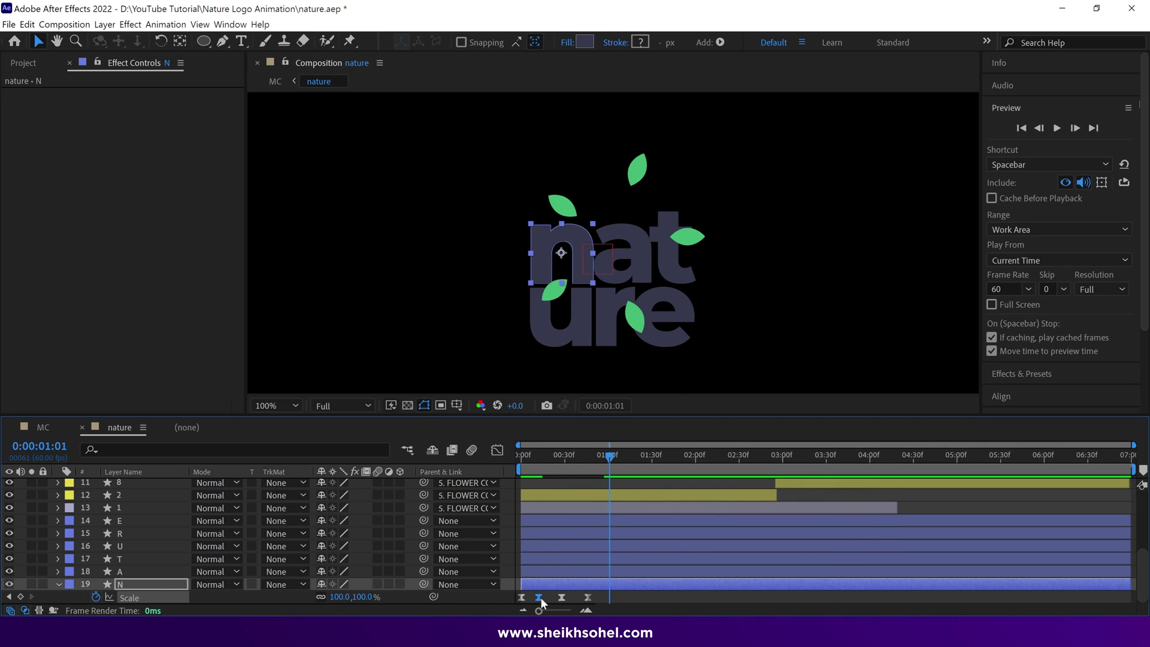
{"action": "key", "text": "space"}
{"action": "key", "text": "space"}
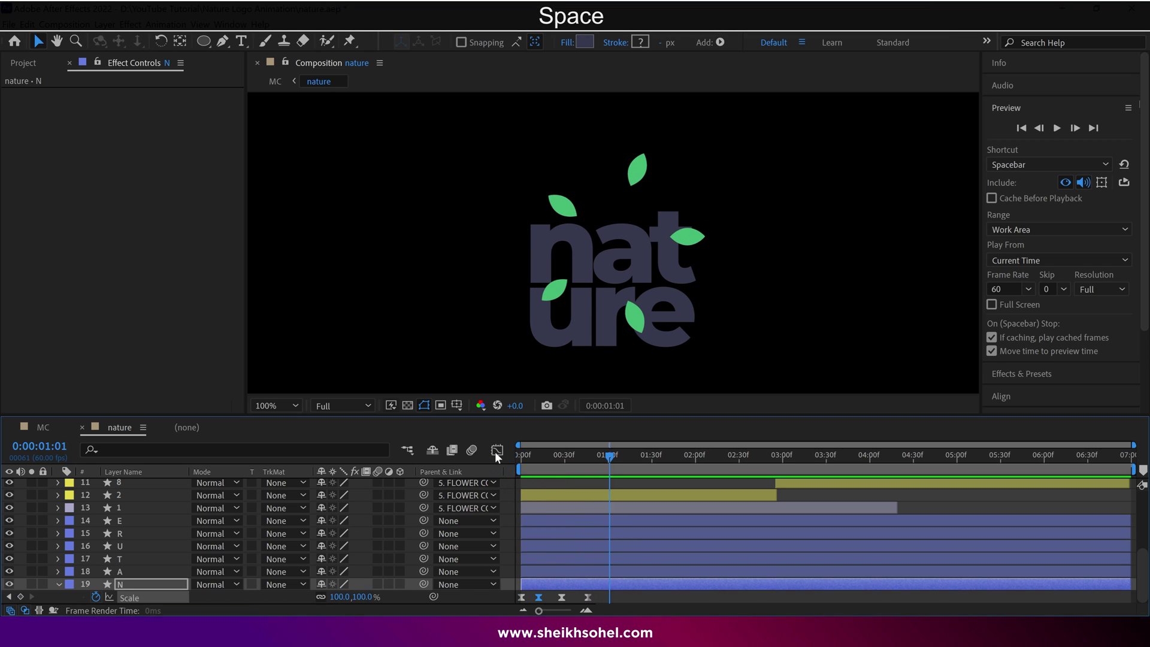
{"action": "left_click", "coordinate": [520, 455]}
{"action": "key", "text": "comma"}
{"action": "key", "text": "space"}
{"action": "key", "text": "space"}
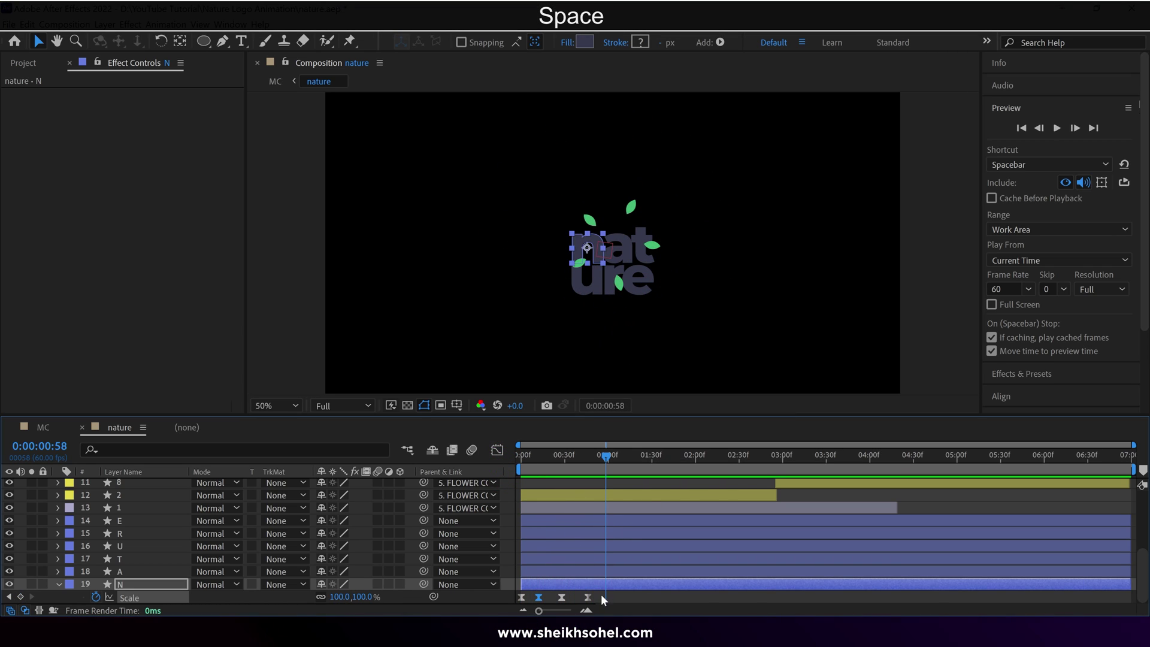
Copy all of N's Scale keyframes and paste them onto the A, T, U, R and E layers at 0:00:00:00.
{"action": "left_click_drag", "start_coordinate": [524, 591], "coordinate": [508, 602]}
{"action": "key", "text": "ctrl+c"}
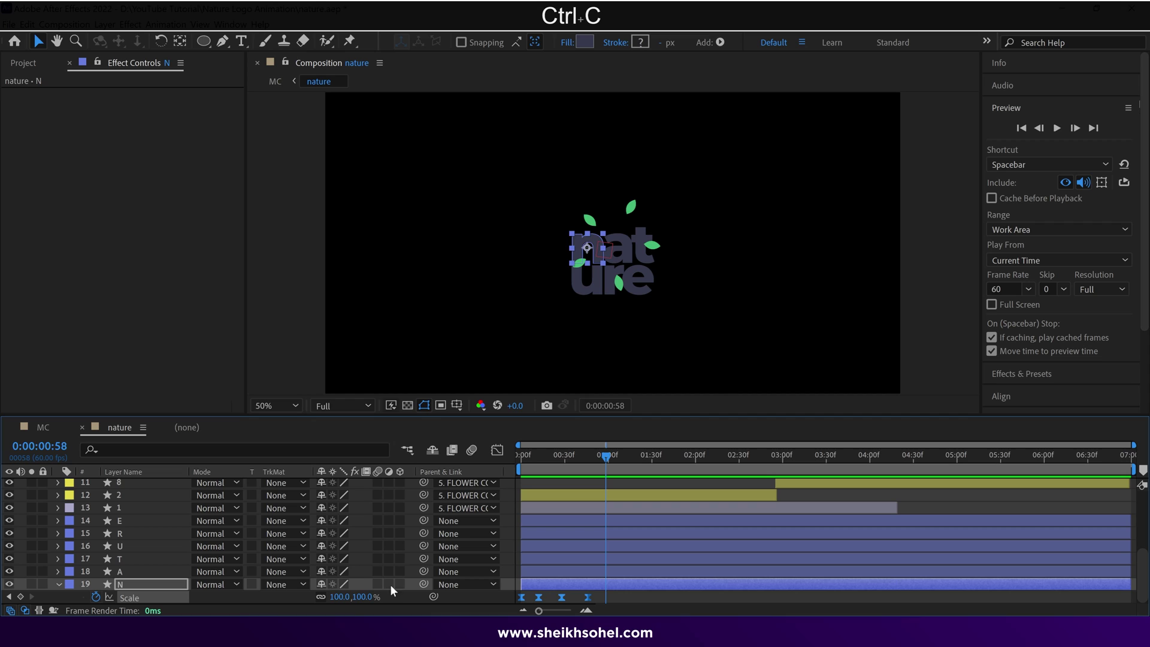
{"action": "left_click", "coordinate": [150, 572]}
{"action": "left_click", "coordinate": [124, 521], "text": "shift"}
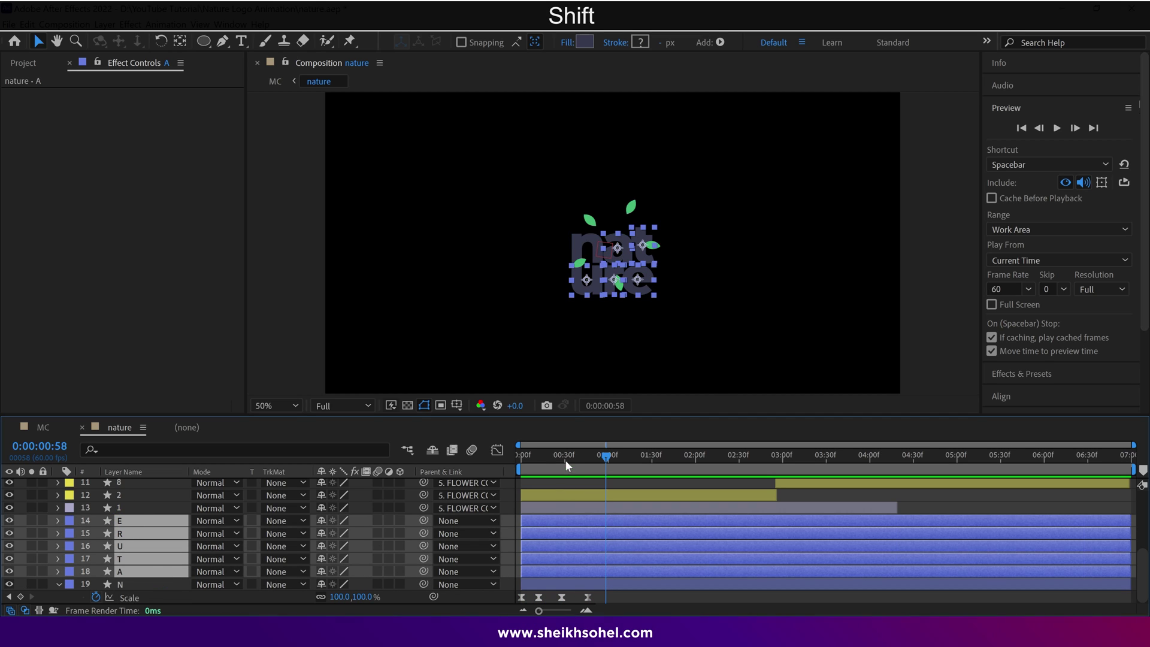
{"action": "key", "text": "ctrl+v"}
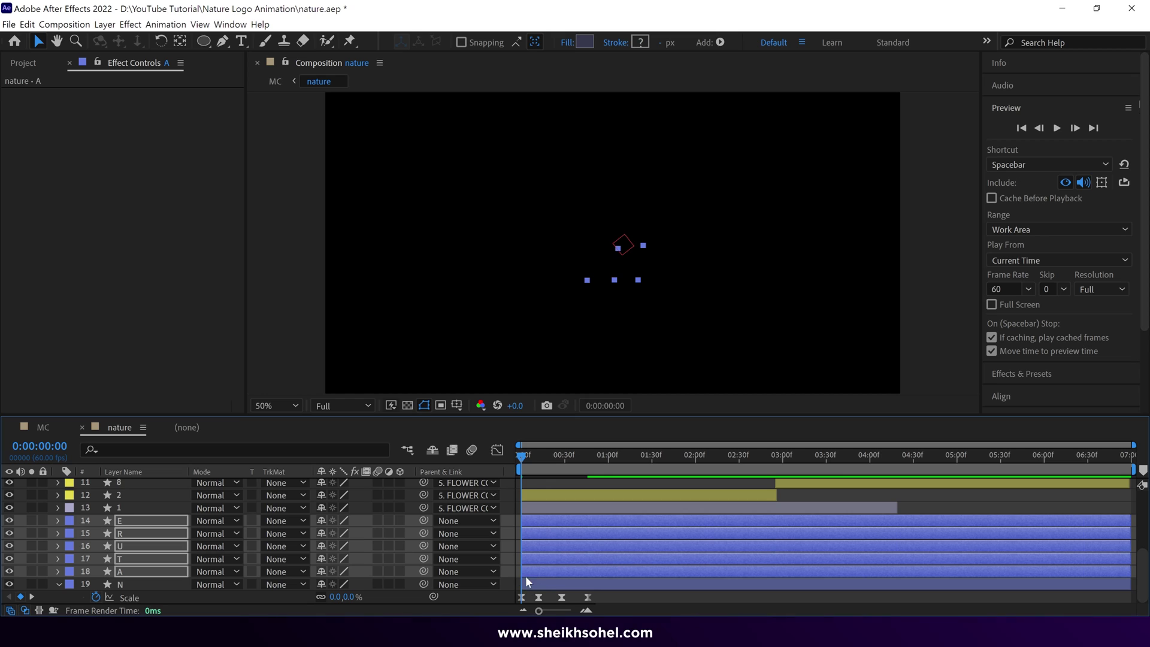
Stagger the A, T, U, R and E layers so each starts slightly after the previous letter, and preview the sequence.
{"action": "left_click_drag", "start_coordinate": [526, 576], "coordinate": [588, 547]}
{"action": "left_click", "coordinate": [546, 574], "text": "ctrl"}
{"action": "left_click", "coordinate": [563, 560], "text": "ctrl"}
{"action": "left_click", "coordinate": [589, 546], "text": "ctrl"}
{"action": "left_click_drag", "start_coordinate": [592, 534], "coordinate": [619, 534]}
{"action": "key", "text": "space"}
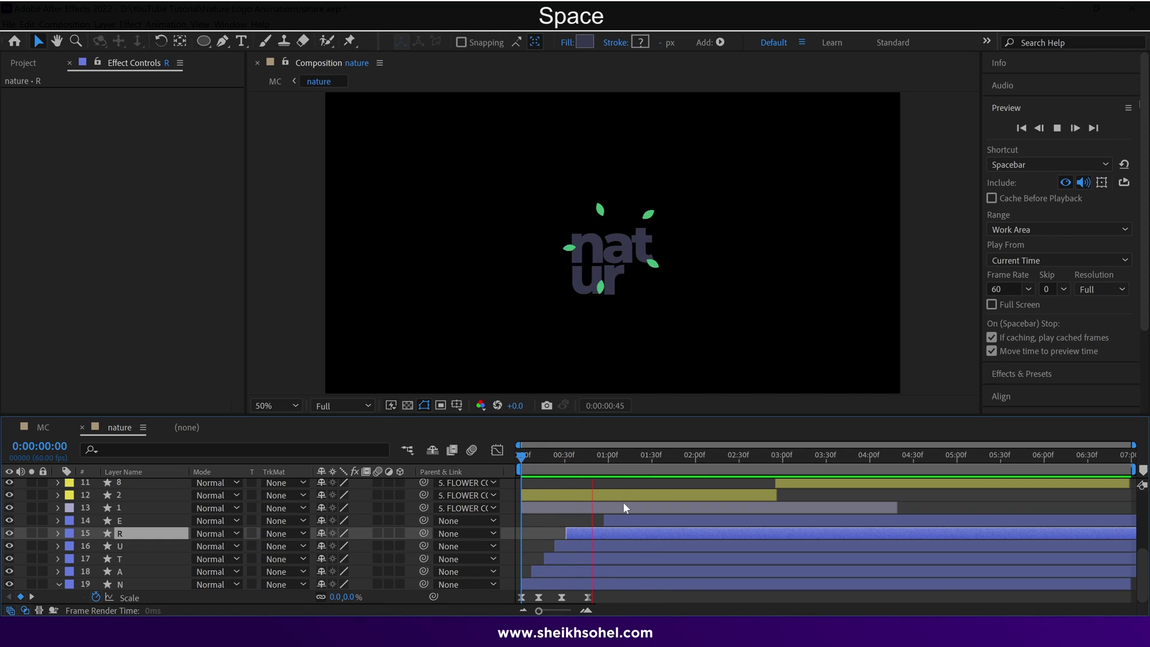
{"action": "key", "text": "space"}
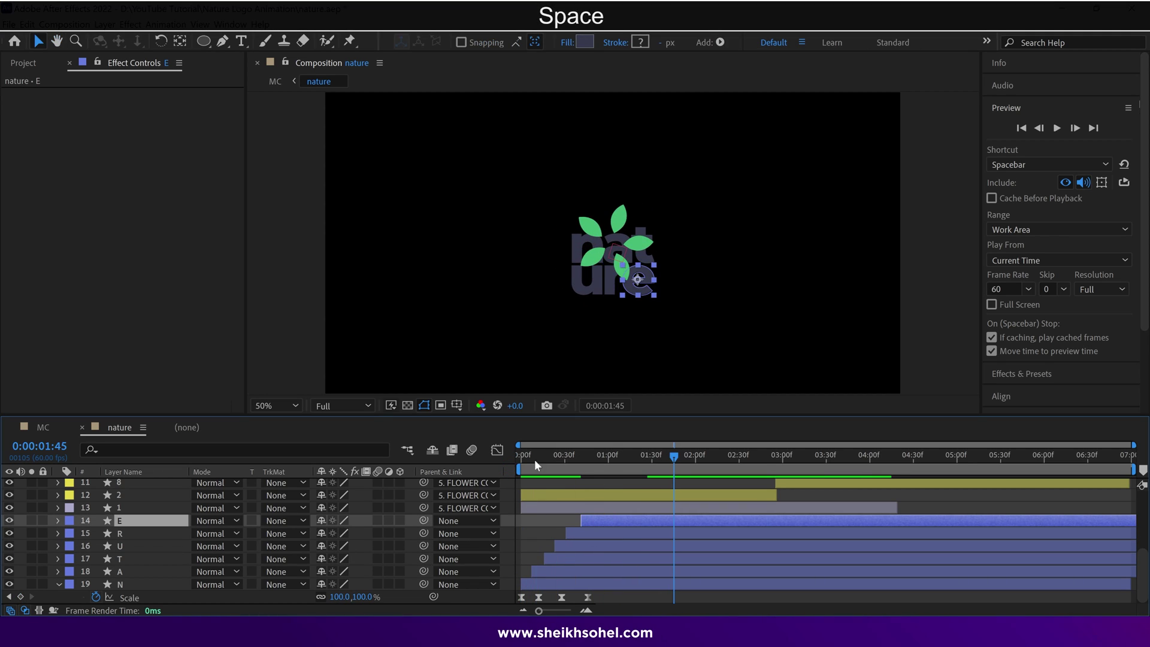
{"action": "left_click", "coordinate": [520, 457]}
{"action": "key", "text": "space"}
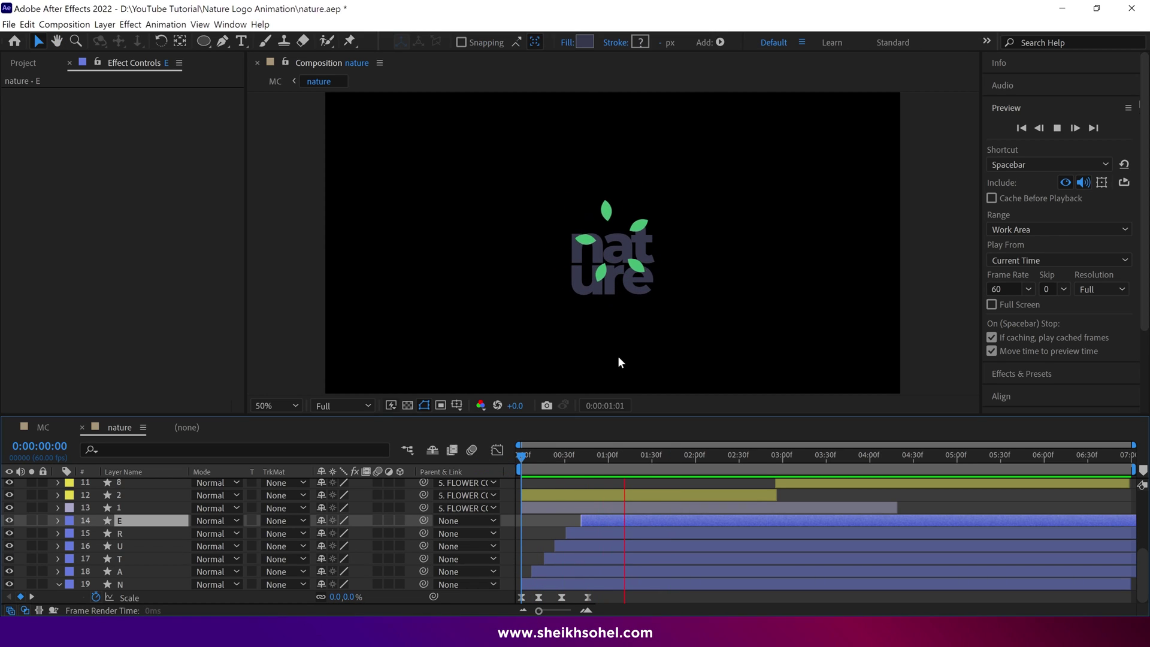
{"action": "key", "text": "space"}
Change the fill colour of all six letter layers to white, FFFFFF.
{"action": "left_click", "coordinate": [138, 585], "text": "shift"}
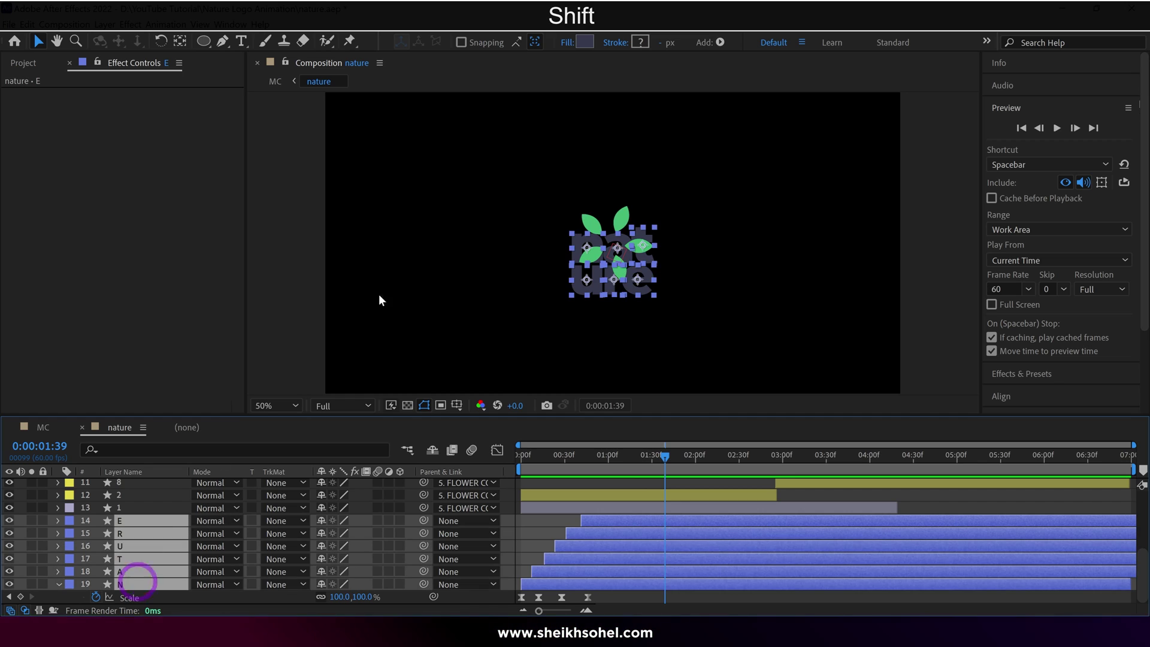
{"action": "left_click", "coordinate": [586, 42]}
{"action": "left_click_drag", "start_coordinate": [723, 162], "coordinate": [656, 129]}
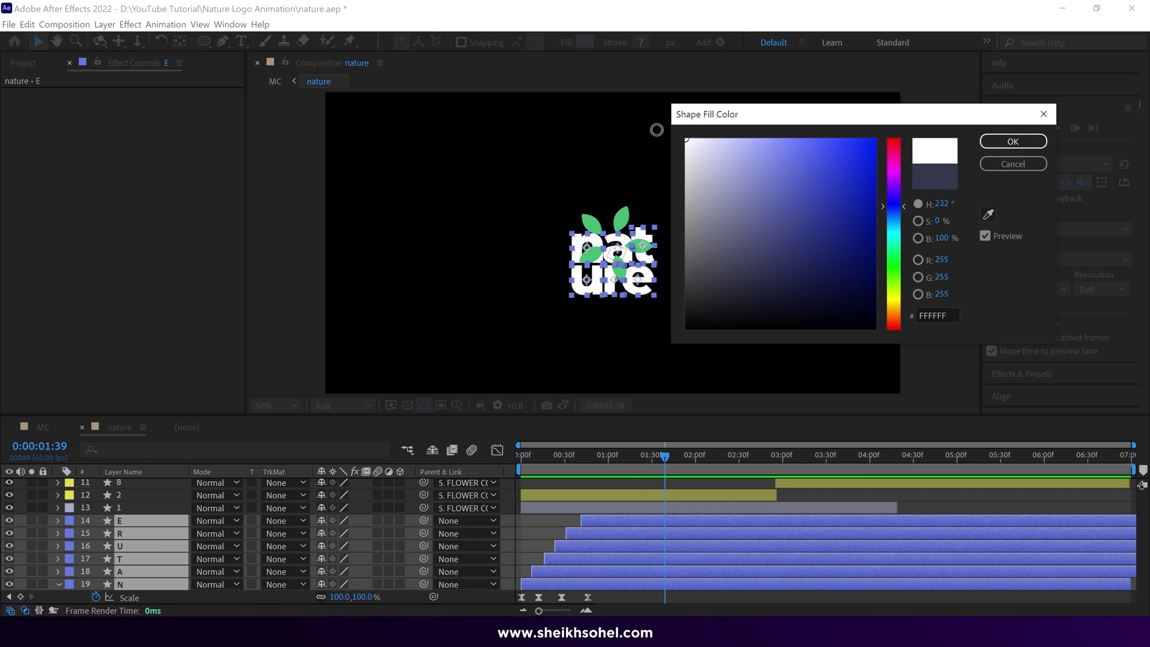
{"action": "left_click", "coordinate": [1013, 142]}
Shift all staggered letter layers later so N starts at about 0:00:04:00, and preview the composition, including in an enlarged view.
{"action": "left_click_drag", "start_coordinate": [603, 520], "coordinate": [967, 529]}
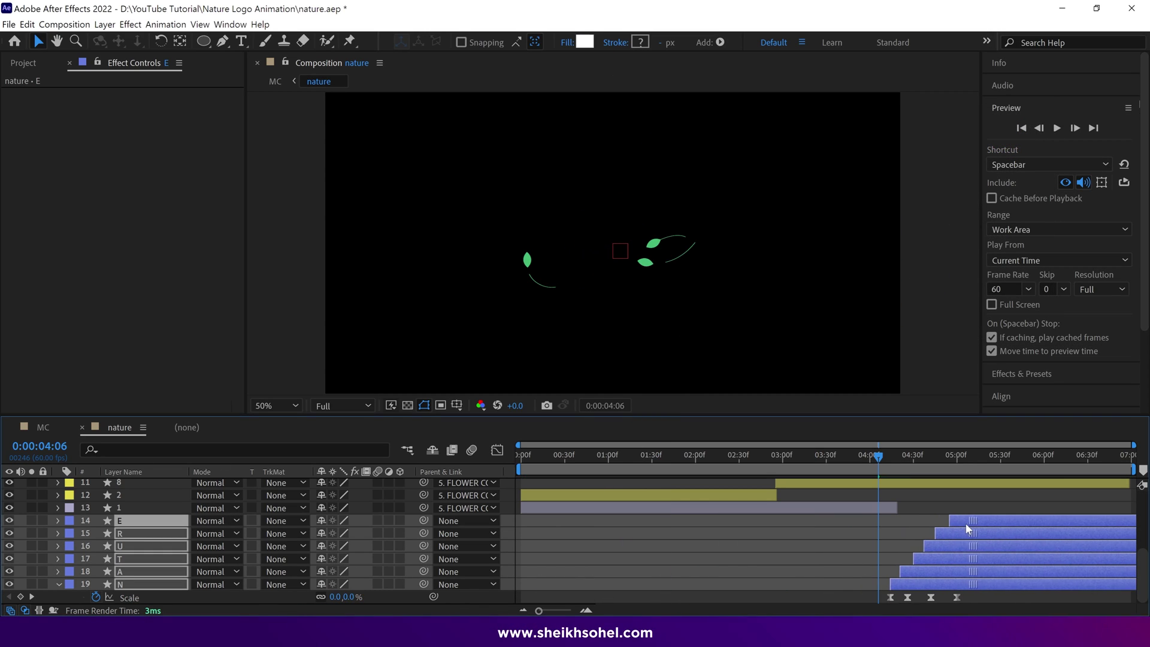
{"action": "scroll", "coordinate": [806, 318], "scroll_direction": "down", "scroll_amount": 2}
{"action": "key", "text": "space"}
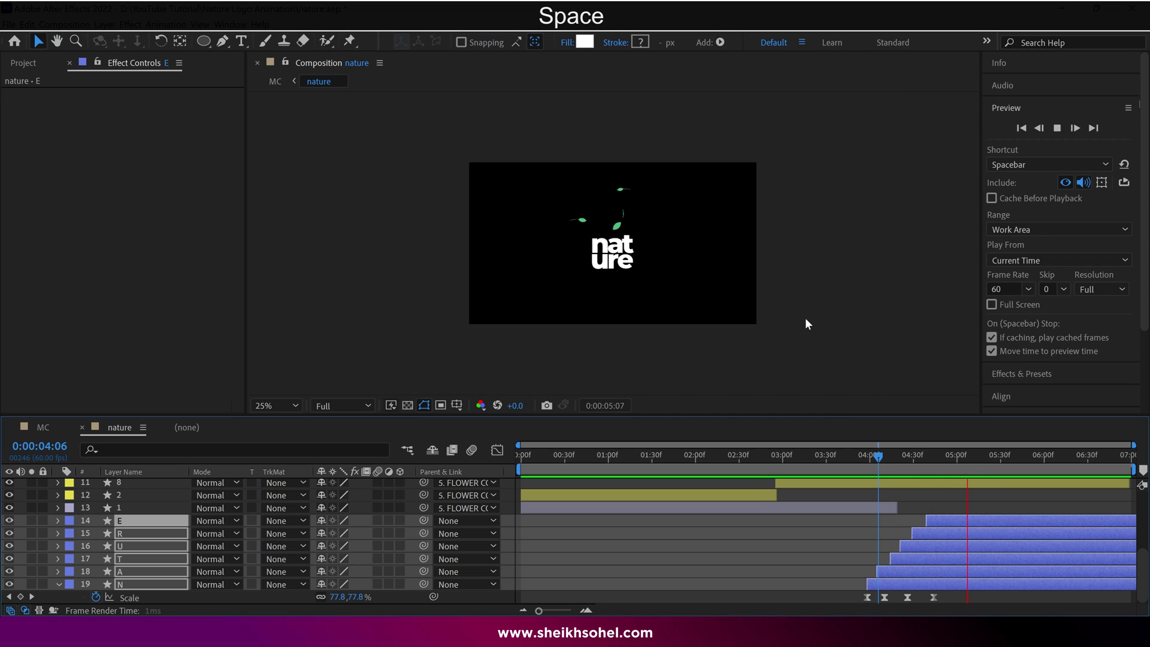
{"action": "key", "text": "space"}
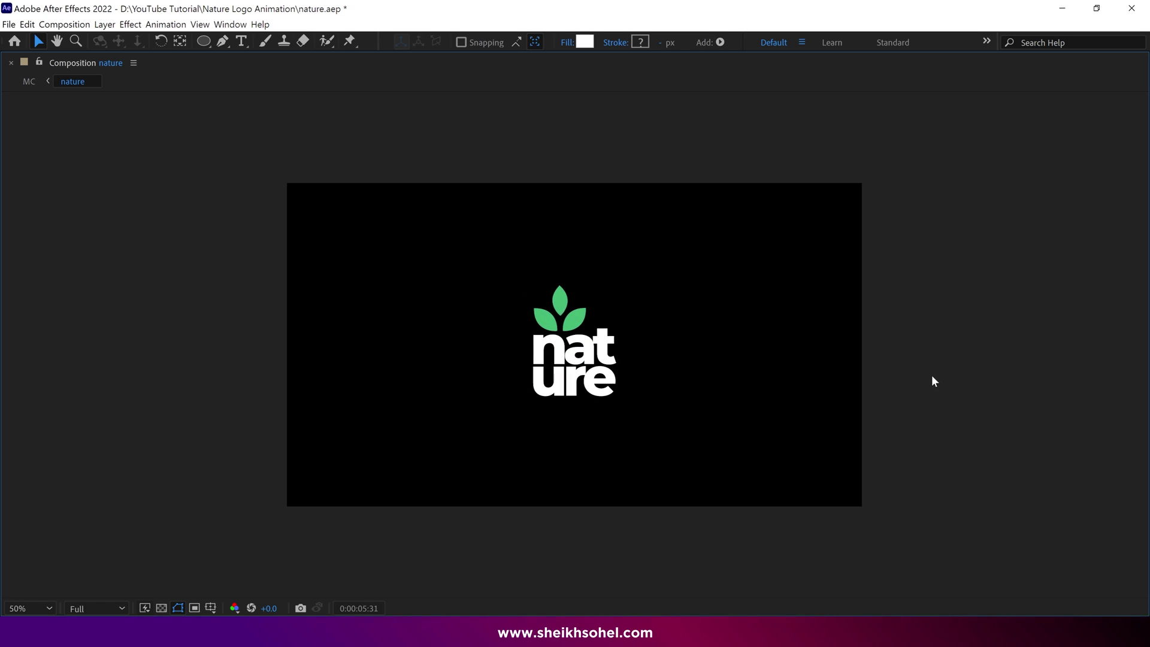
{"action": "key", "text": "space"}
{"action": "key", "text": "grave"}
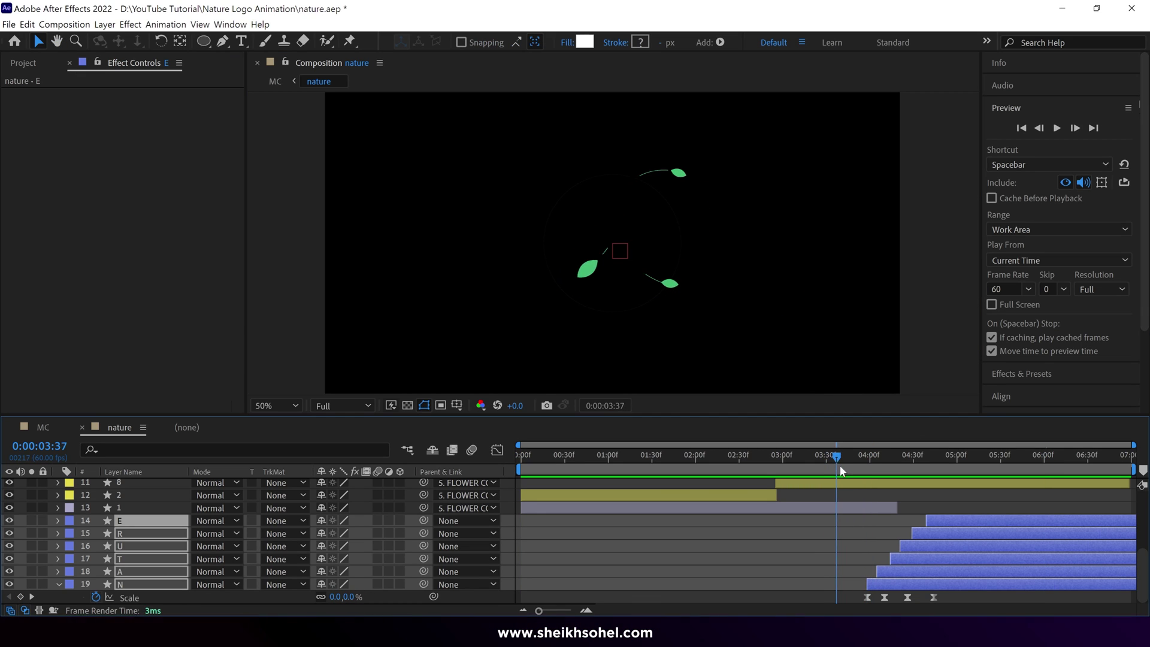